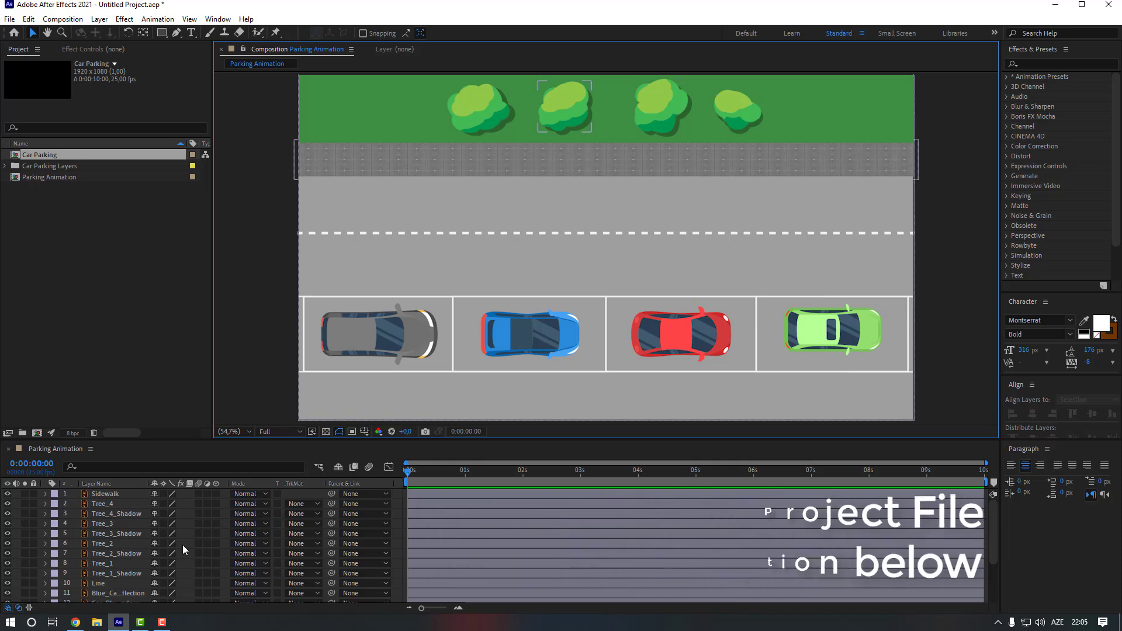
Lock the Ground layer in the Parking Animation composition
{"action": "scroll", "coordinate": [182, 545], "scroll_direction": "down", "scroll_amount": 3}
{"action": "left_click", "coordinate": [103, 596]}
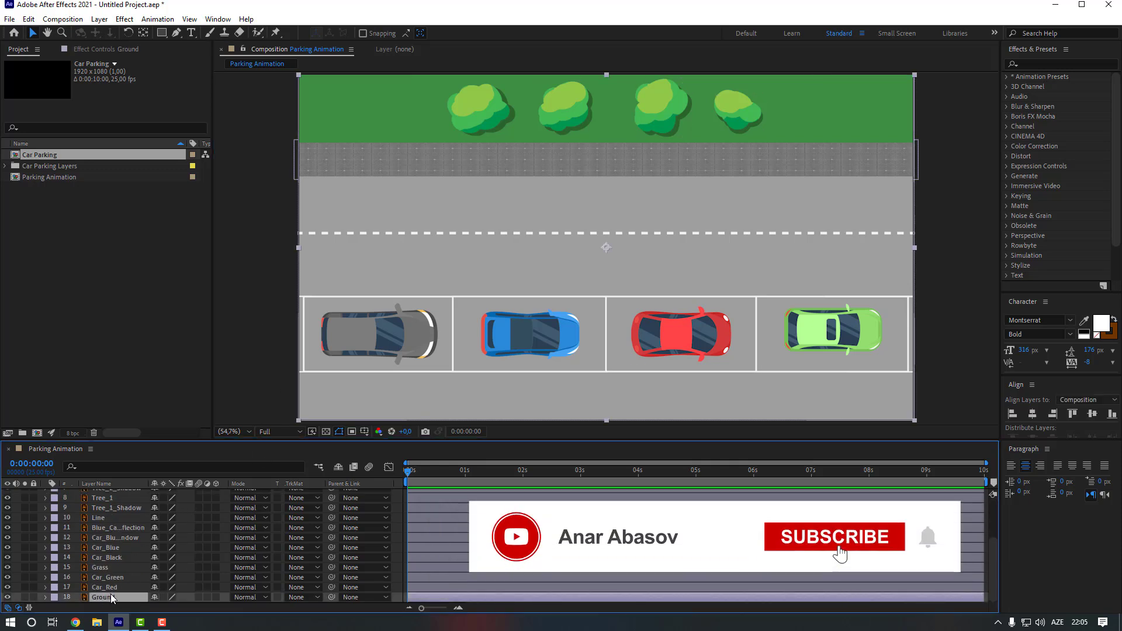
{"action": "left_click", "coordinate": [33, 597]}
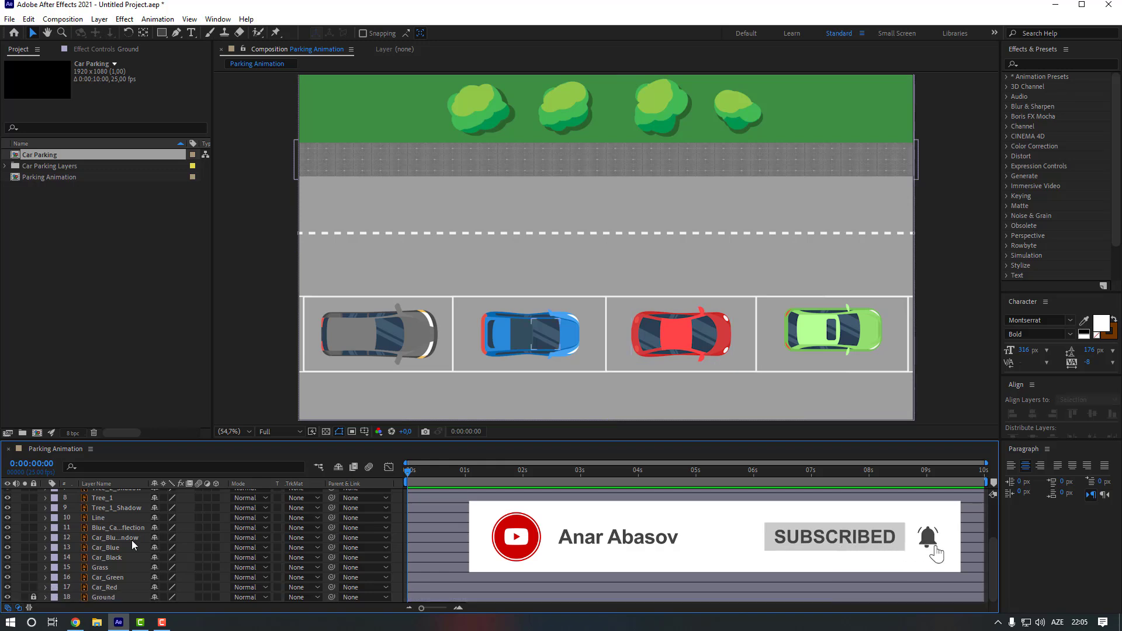
Parent the shadow layers of Tree_1, Tree_2, Tree_3 and Tree_4 to their matching tree layers
{"action": "scroll", "coordinate": [132, 540], "scroll_direction": "up", "scroll_amount": 1}
{"action": "left_click", "coordinate": [124, 538]}
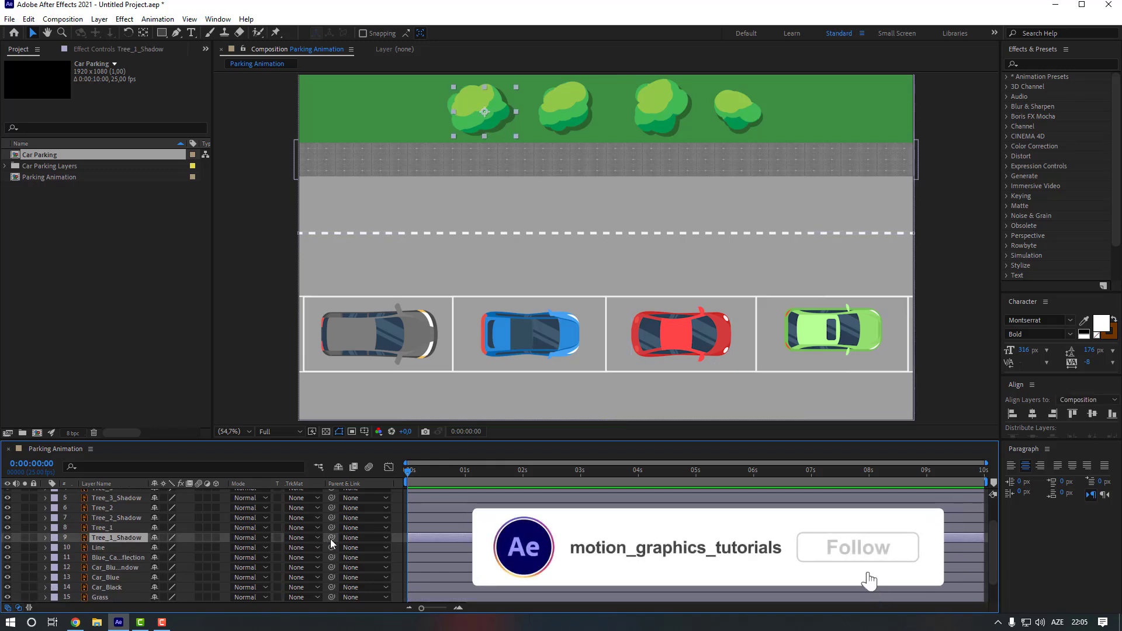
{"action": "left_click_drag", "start_coordinate": [332, 538], "coordinate": [119, 529]}
{"action": "left_click", "coordinate": [121, 518]}
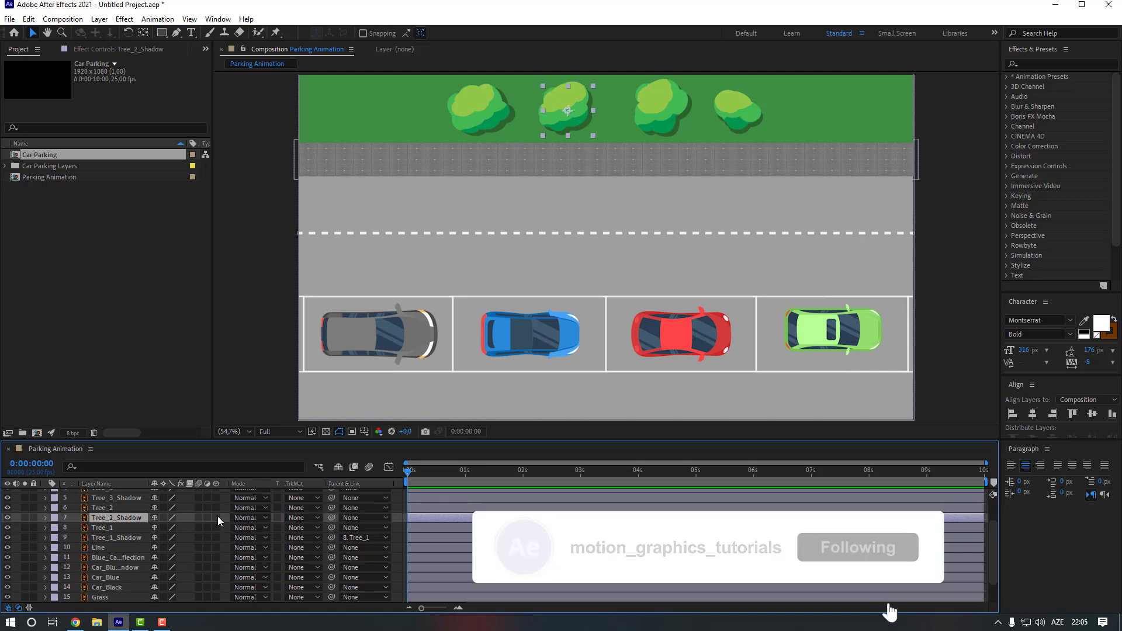
{"action": "left_click_drag", "start_coordinate": [332, 518], "coordinate": [131, 511]}
{"action": "scroll", "coordinate": [131, 511], "scroll_direction": "up", "scroll_amount": 1}
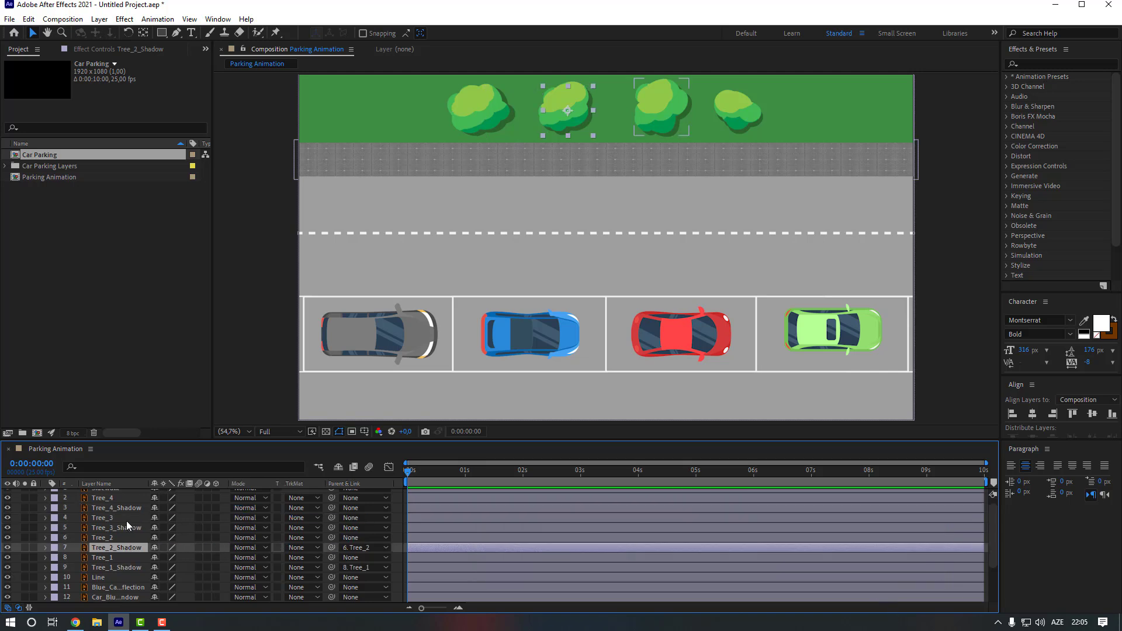
{"action": "left_click", "coordinate": [123, 528]}
{"action": "left_click_drag", "start_coordinate": [331, 527], "coordinate": [135, 518]}
{"action": "left_click_drag", "start_coordinate": [331, 508], "coordinate": [126, 503]}
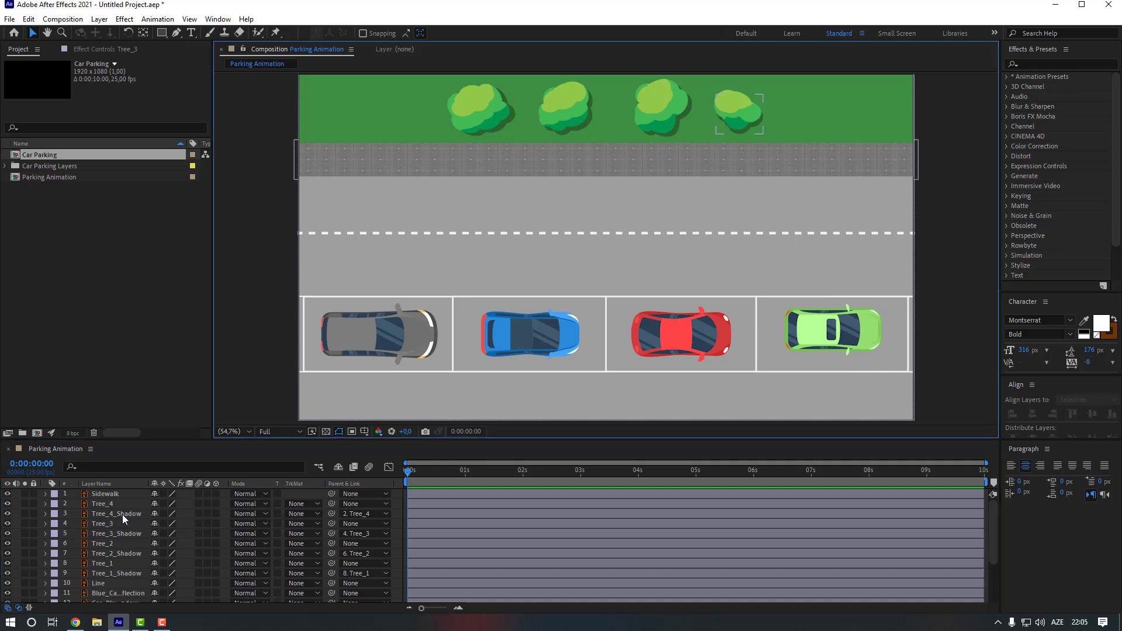
Duplicate Tree_4 together with its shadow and place the copy at the left end of the grass strip
{"action": "left_click", "coordinate": [124, 514]}
{"action": "left_click", "coordinate": [117, 504], "text": "ctrl"}
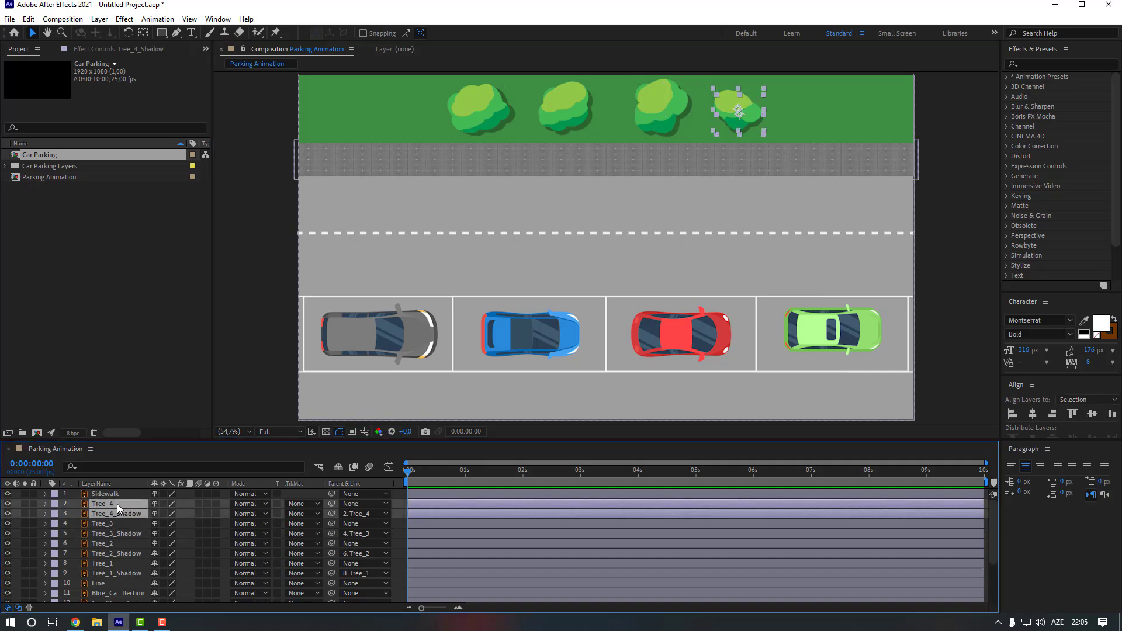
{"action": "key", "text": "ctrl+d"}
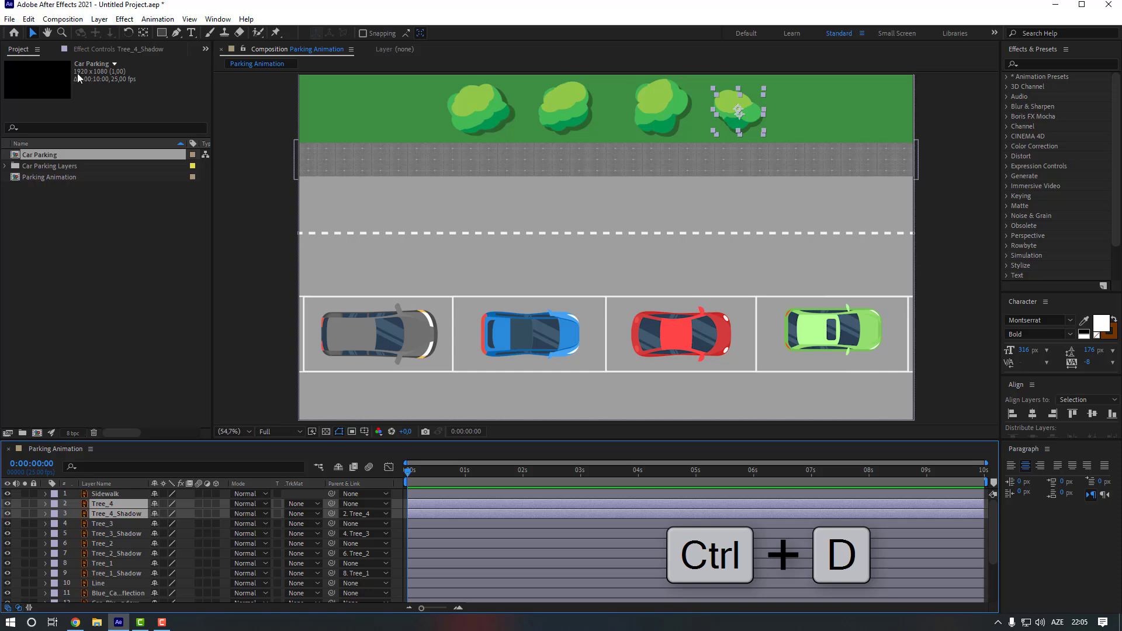
{"action": "left_click", "coordinate": [30, 20]}
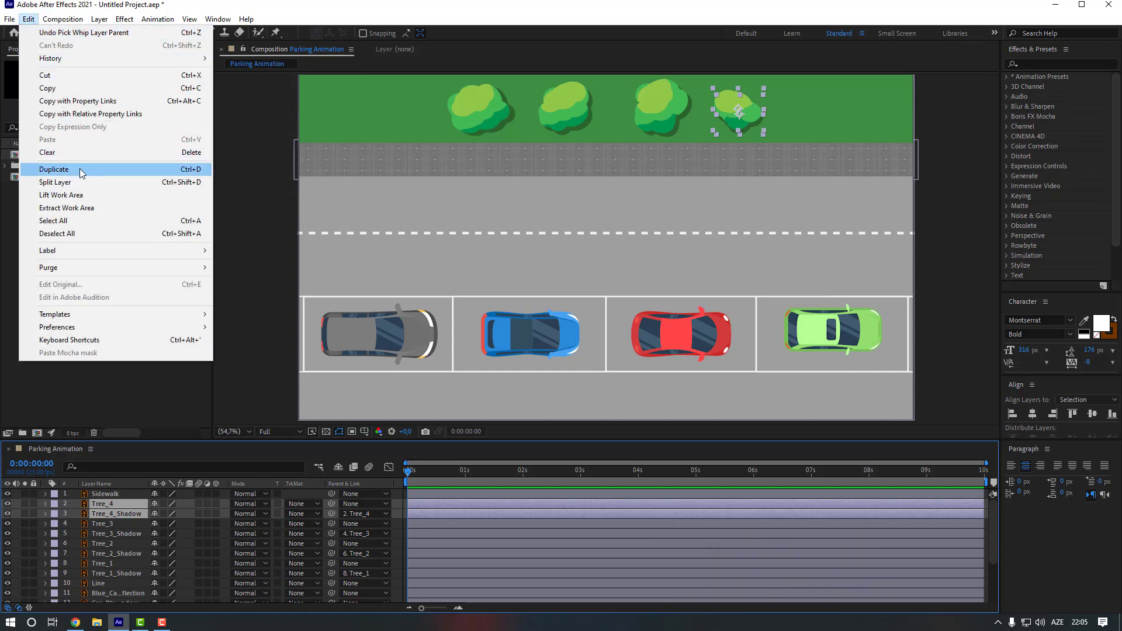
{"action": "left_click", "coordinate": [82, 170]}
{"action": "left_click_drag", "start_coordinate": [105, 524], "coordinate": [104, 511]}
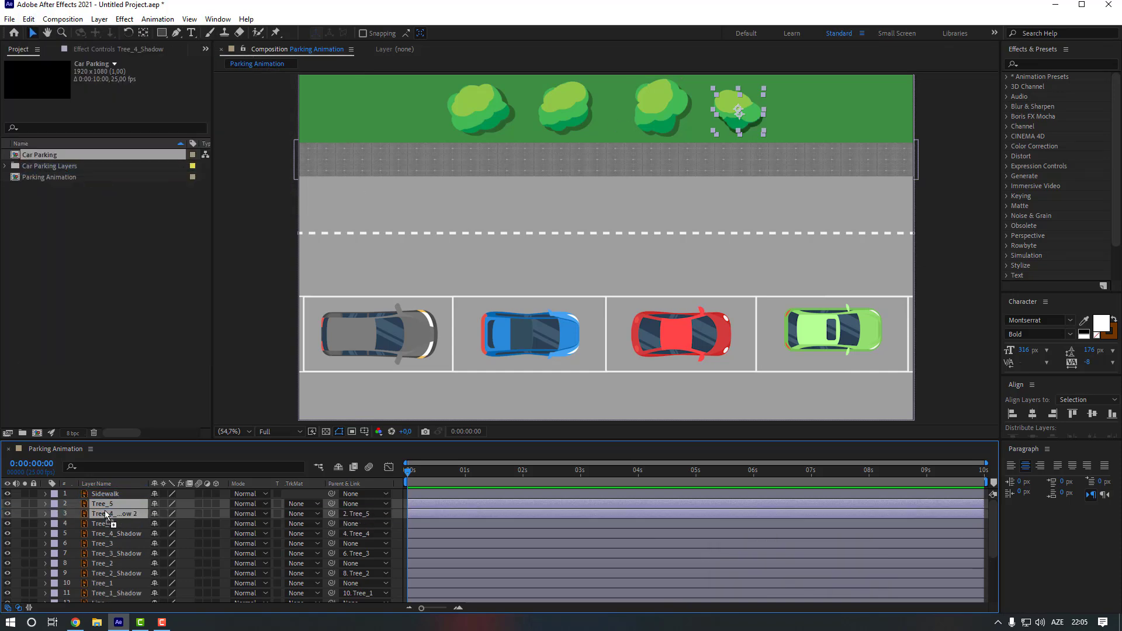
{"action": "left_click_drag", "start_coordinate": [736, 120], "coordinate": [368, 117]}
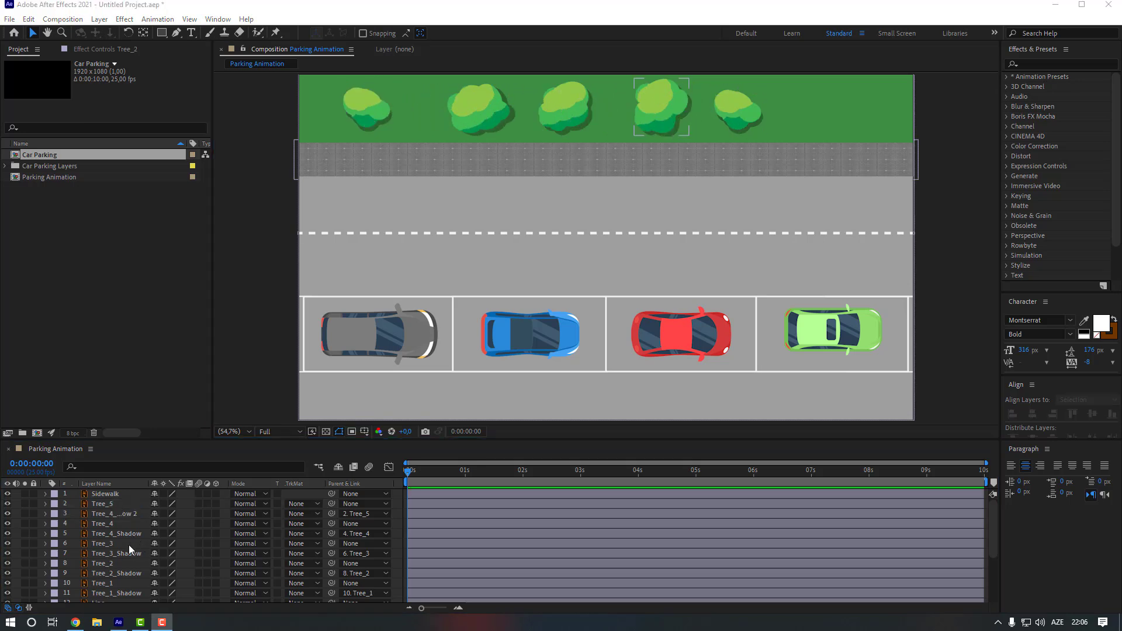
Duplicate Tree_2 together with its shadow and place the copy near the right end of the grass strip
{"action": "left_click", "coordinate": [129, 563]}
{"action": "left_click", "coordinate": [124, 573], "text": "ctrl"}
{"action": "key", "text": "ctrl+d"}
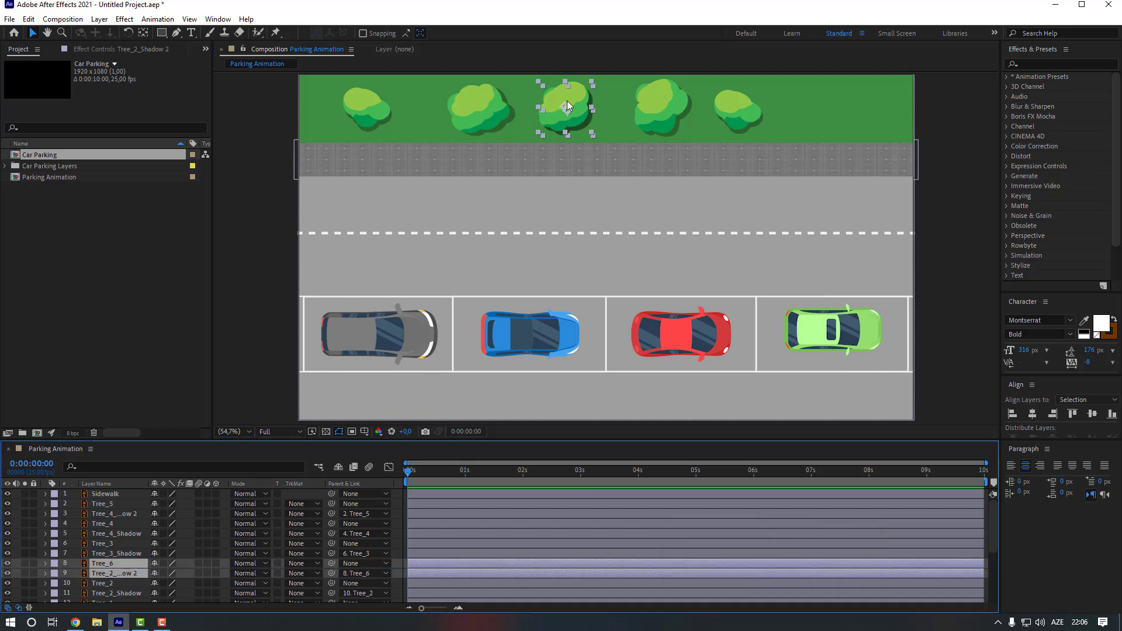
{"action": "left_click_drag", "start_coordinate": [567, 105], "coordinate": [846, 99]}
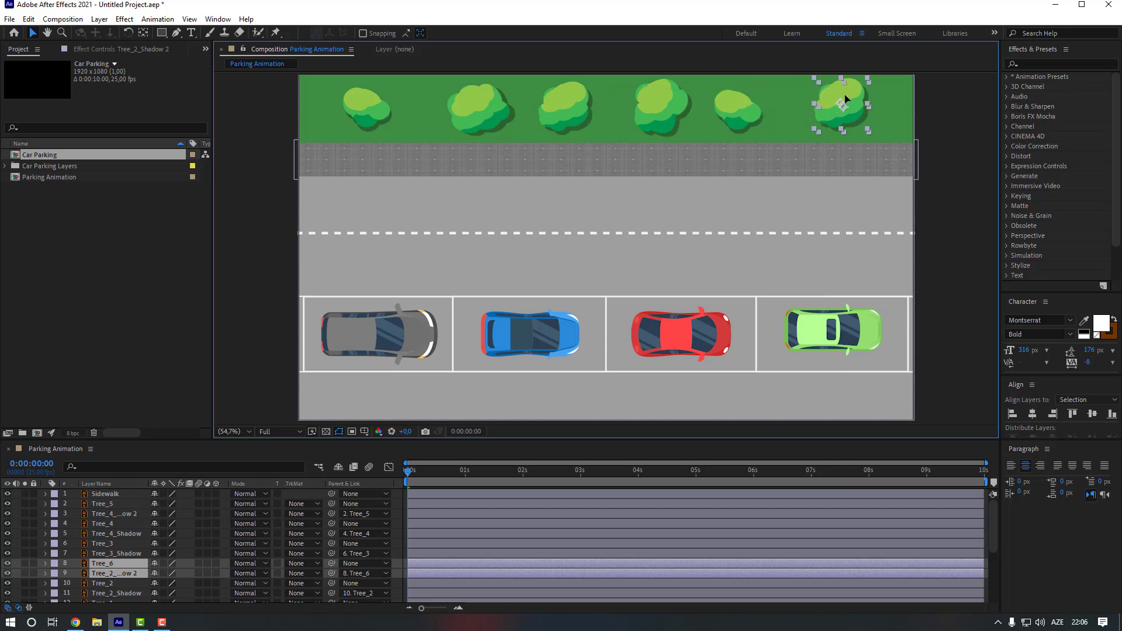
{"action": "left_click", "coordinate": [872, 223]}
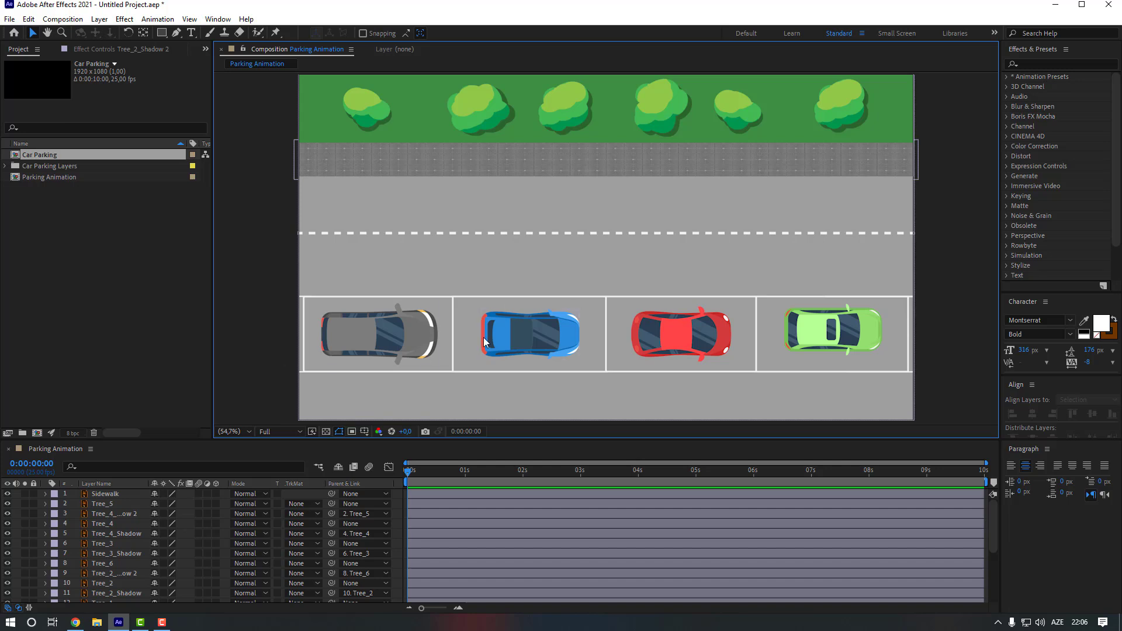
Parent the blue car's reflection and window layers to Car_Blue, and move the car onto the lane above the black car
{"action": "scroll", "coordinate": [117, 539], "scroll_direction": "down", "scroll_amount": 5}
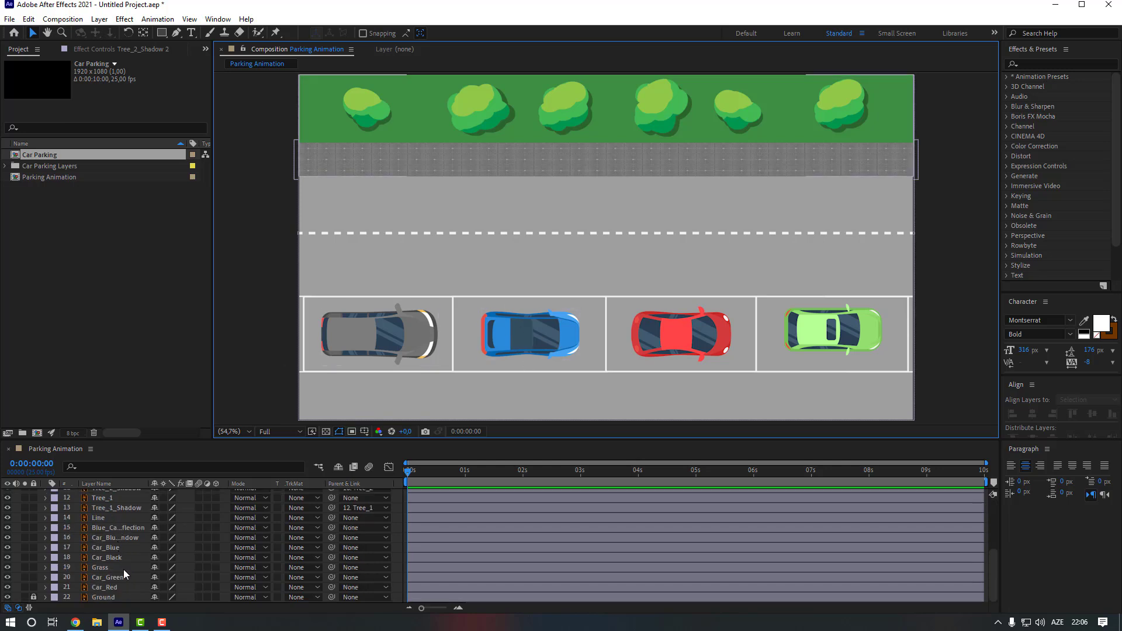
{"action": "left_click", "coordinate": [137, 546]}
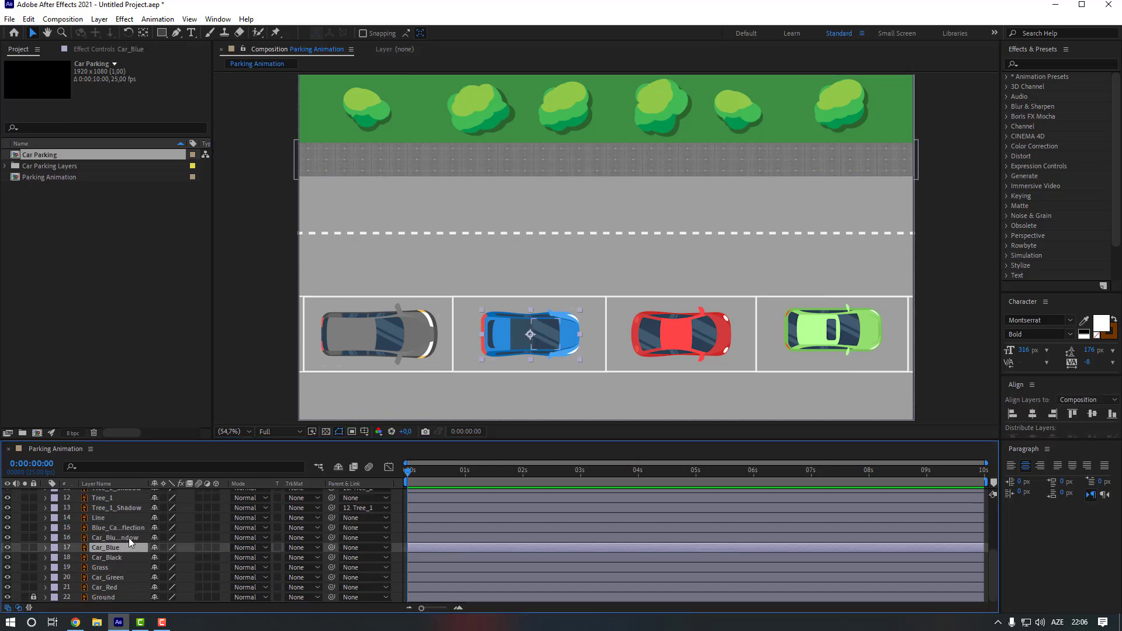
{"action": "left_click", "coordinate": [125, 536]}
{"action": "left_click", "coordinate": [120, 528], "text": "shift"}
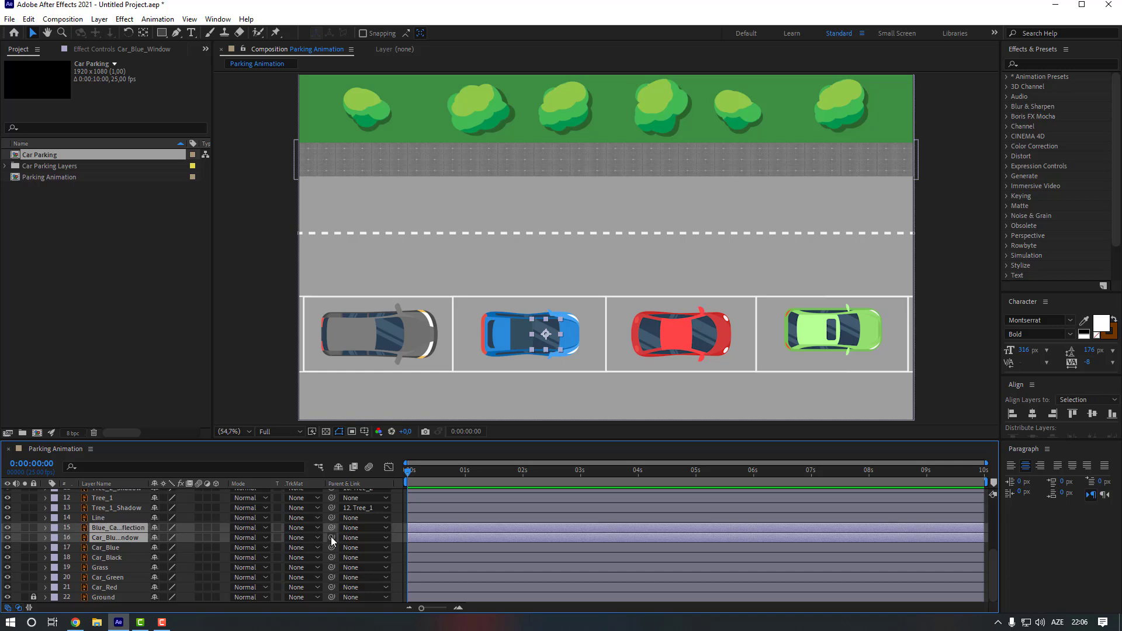
{"action": "left_click_drag", "start_coordinate": [331, 536], "coordinate": [125, 548]}
{"action": "left_click", "coordinate": [128, 545]}
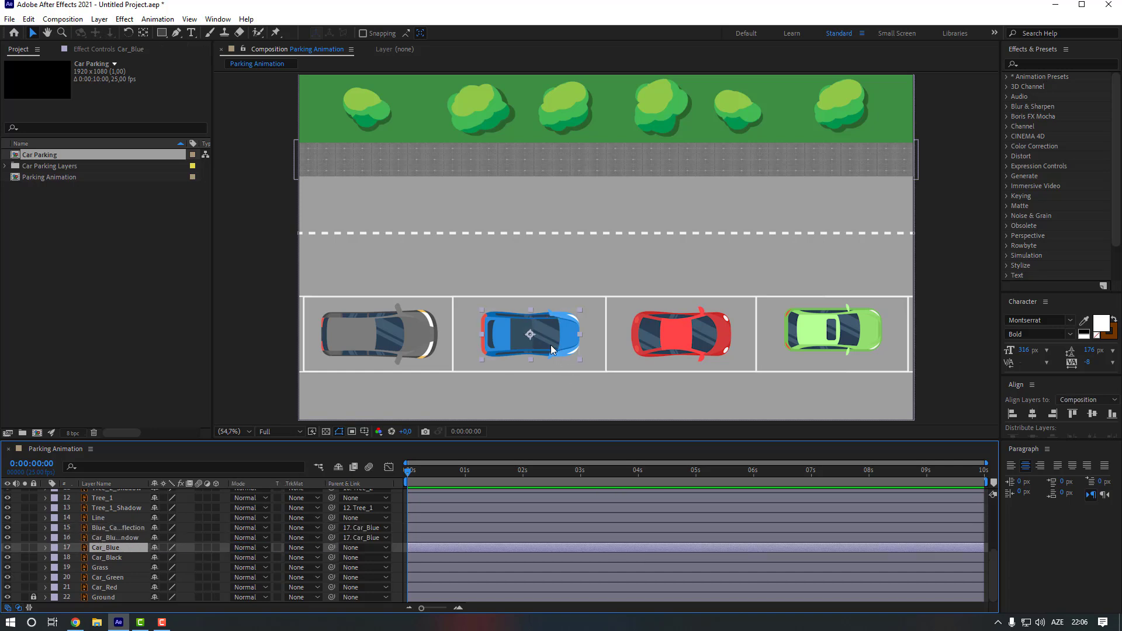
{"action": "left_click_drag", "start_coordinate": [551, 345], "coordinate": [376, 274]}
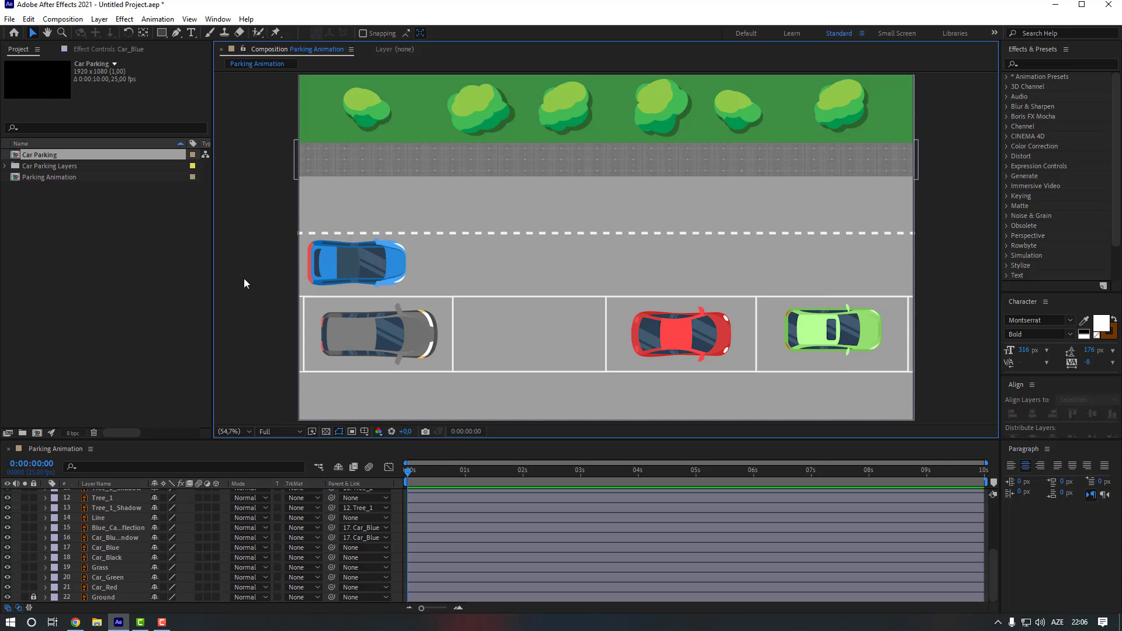
Add a null object, place it over the blue car and center its anchor point
{"action": "right_click", "coordinate": [245, 283]}
{"action": "mouse_move", "coordinate": [269, 284]}
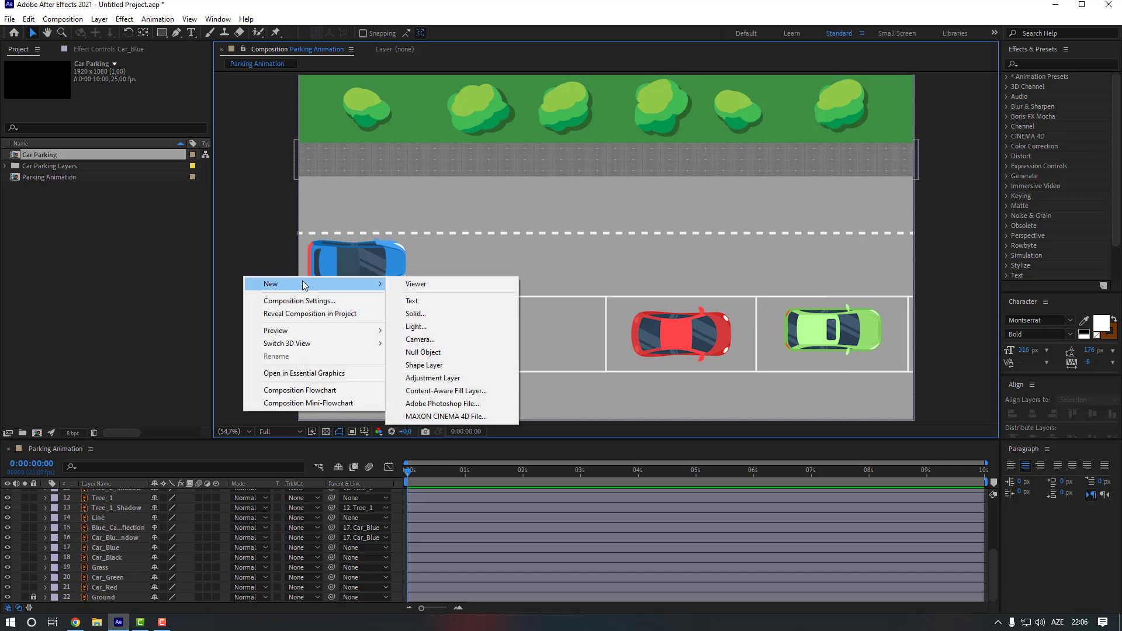
{"action": "left_click", "coordinate": [442, 352]}
{"action": "left_click_drag", "start_coordinate": [623, 265], "coordinate": [356, 261]}
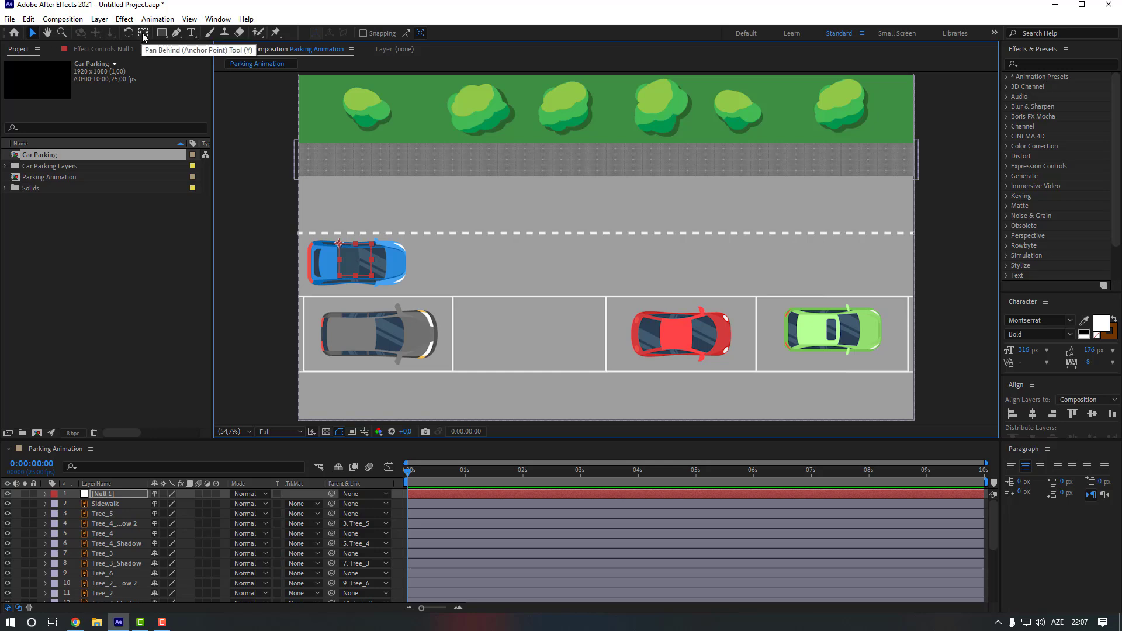
{"action": "key", "text": "ctrl+alt+Home"}
Move the Null 1 layer directly above the blue car's reflection layer and parent Car_Blue to it
{"action": "left_click_drag", "start_coordinate": [113, 496], "coordinate": [117, 519]}
{"action": "left_click", "coordinate": [121, 557]}
{"action": "left_click", "coordinate": [128, 549]}
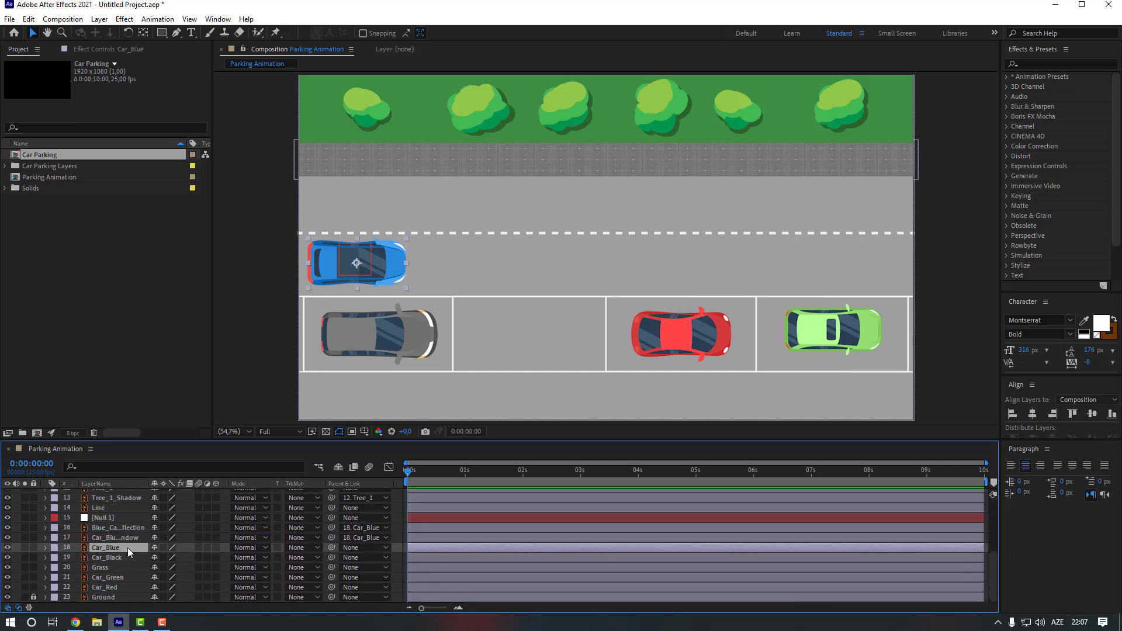
{"action": "left_click_drag", "start_coordinate": [331, 548], "coordinate": [125, 521]}
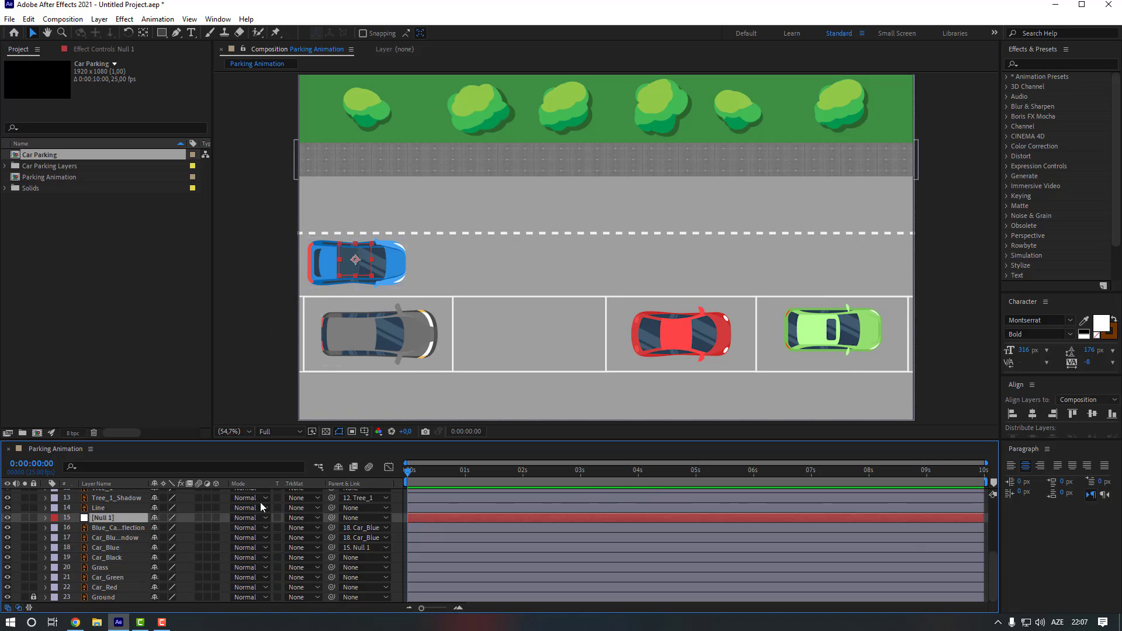
Keyframe the null's Position from -177.1, 577.2 at 0 seconds to 1139.9, 577.2 at 1 second
{"action": "key", "text": "p"}
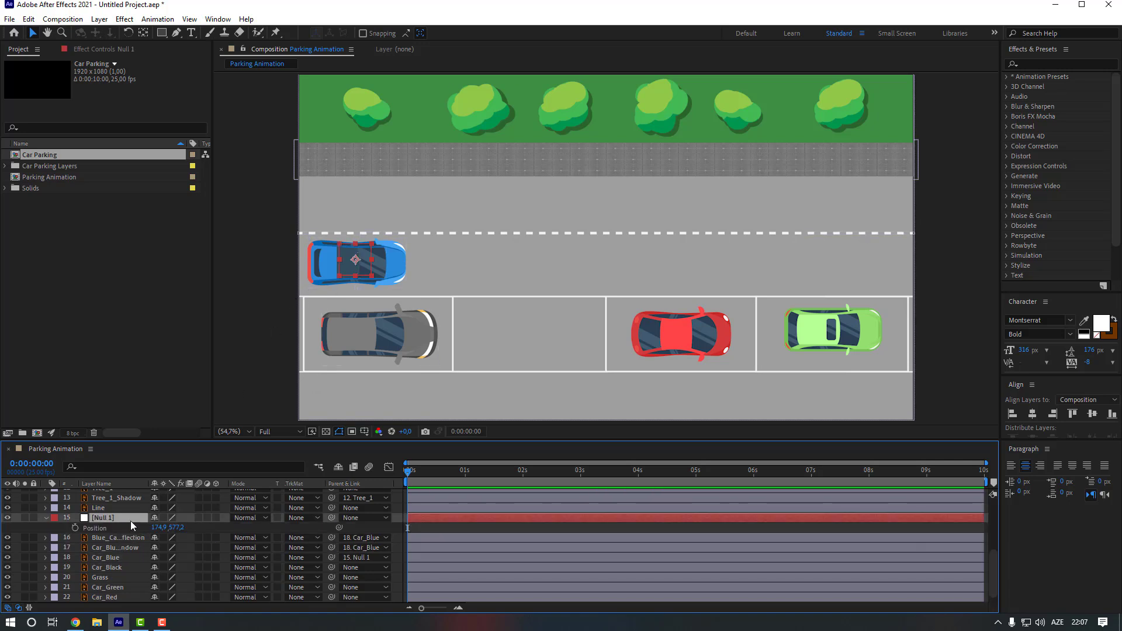
{"action": "left_click", "coordinate": [76, 528]}
{"action": "left_click_drag", "start_coordinate": [157, 527], "coordinate": [37, 528]}
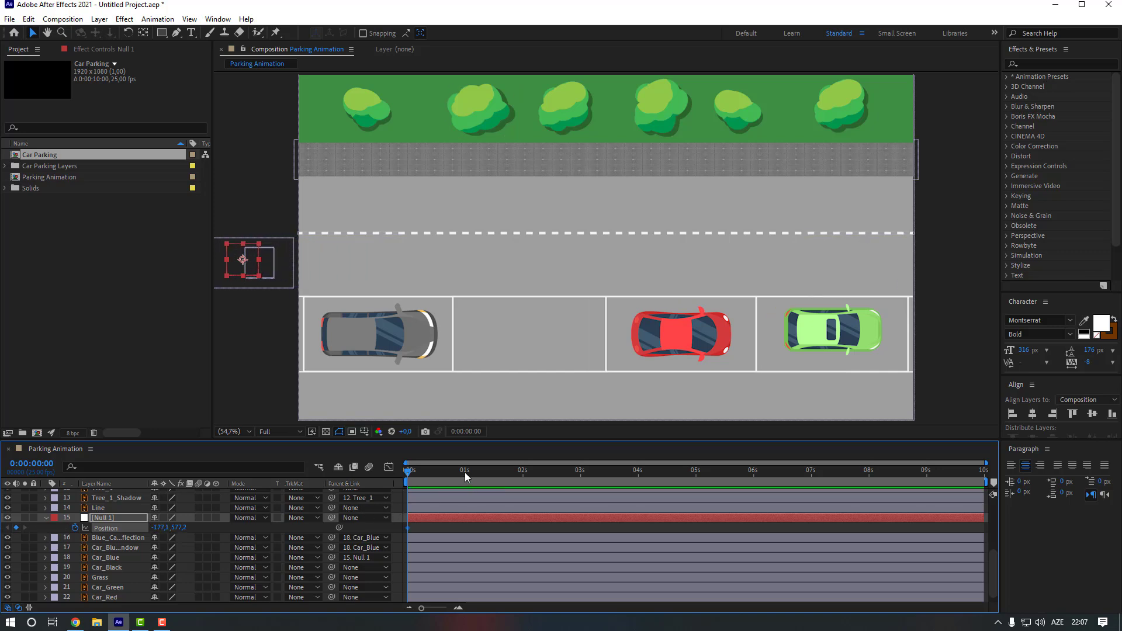
{"action": "left_click_drag", "start_coordinate": [160, 529], "coordinate": [926, 511]}
{"action": "left_click_drag", "start_coordinate": [485, 526], "coordinate": [461, 532]}
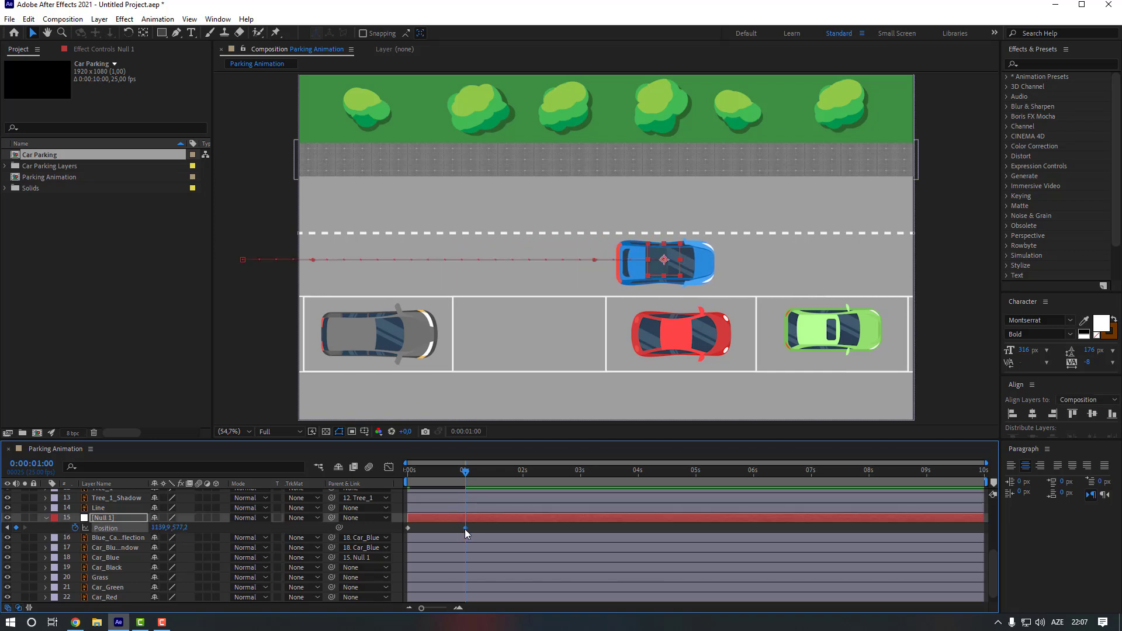
Apply Easy Ease to the null's Position keyframe at 1 second and preview the motion
{"action": "right_click", "coordinate": [466, 529]}
{"action": "mouse_move", "coordinate": [515, 521]}
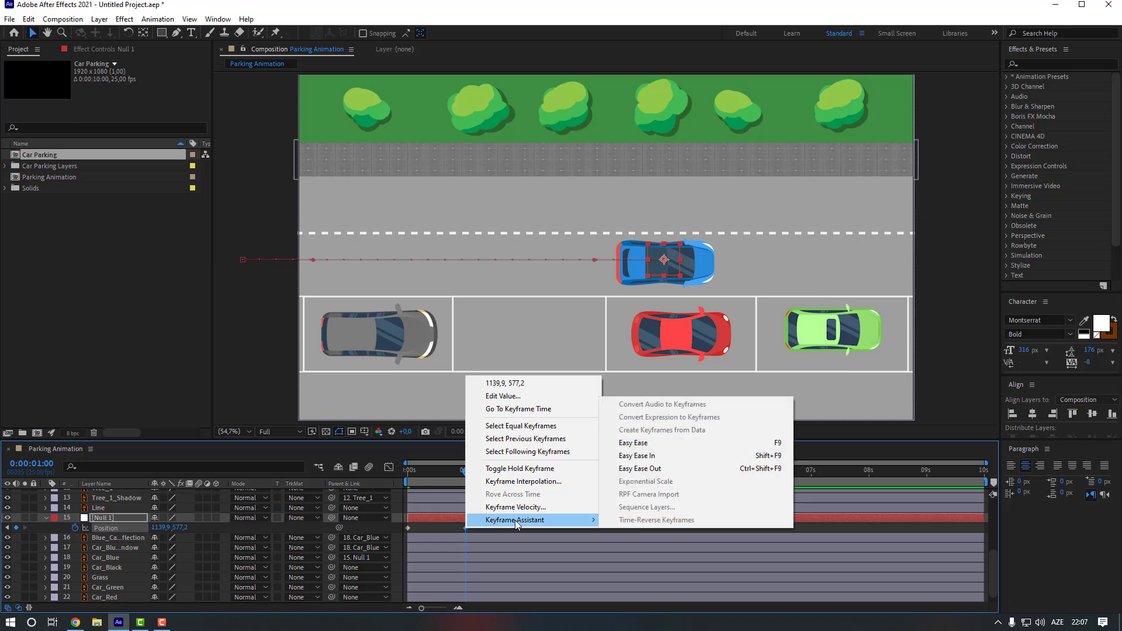
{"action": "left_click", "coordinate": [654, 447]}
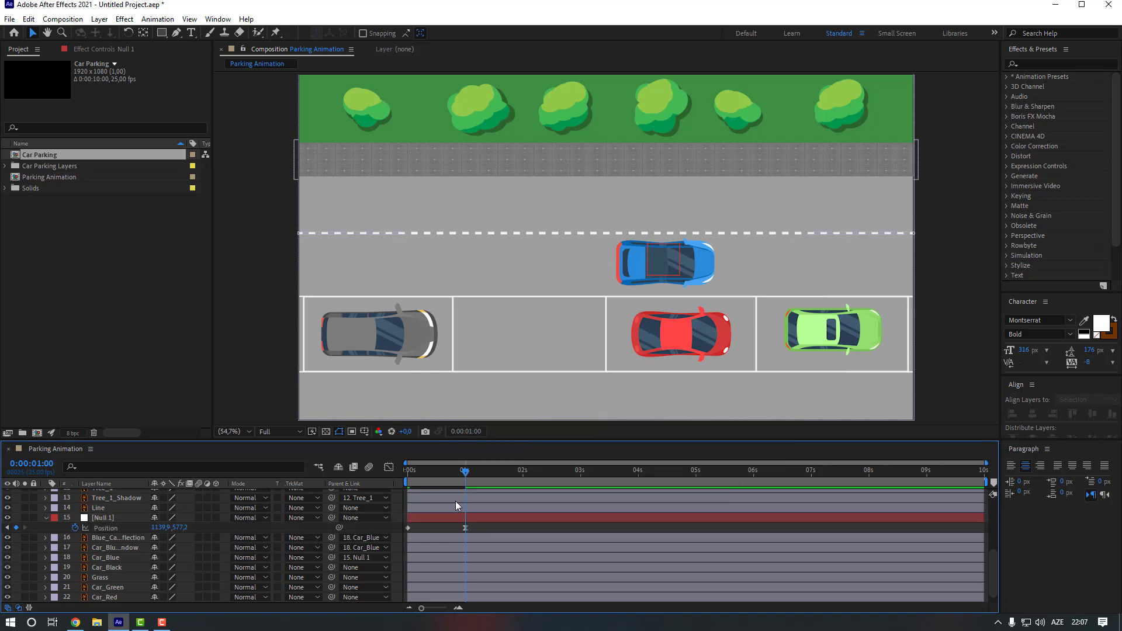
{"action": "key", "text": "Home"}
{"action": "key", "text": "space"}
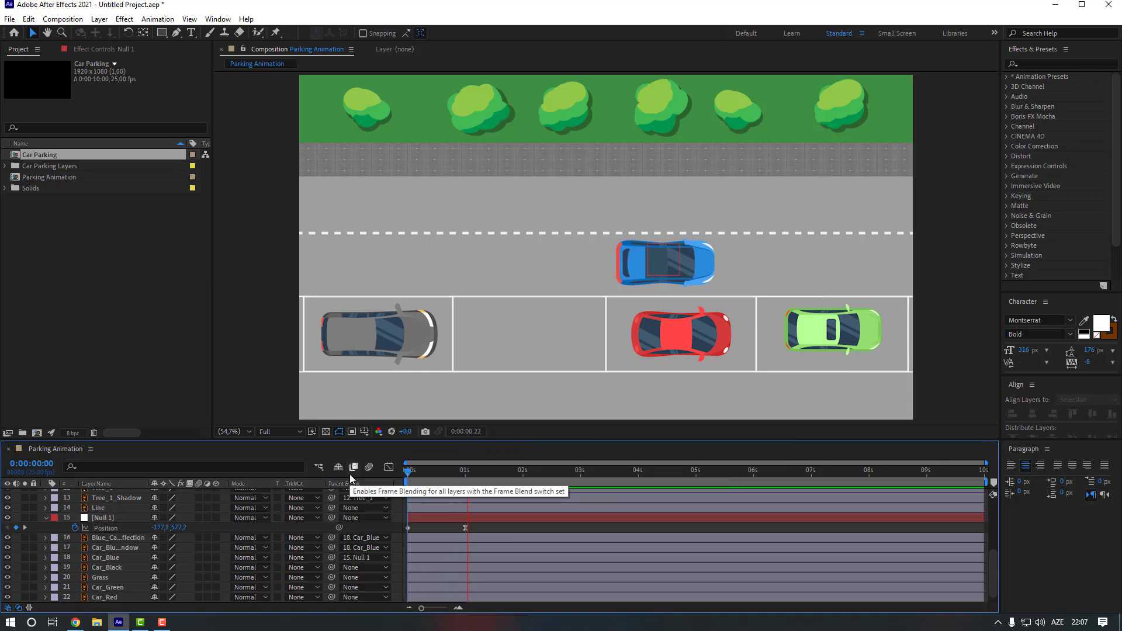
{"action": "key", "text": "space"}
Lengthen the easing into the null's last Position keyframe in the Graph Editor and preview the motion
{"action": "left_click_drag", "start_coordinate": [482, 527], "coordinate": [395, 534]}
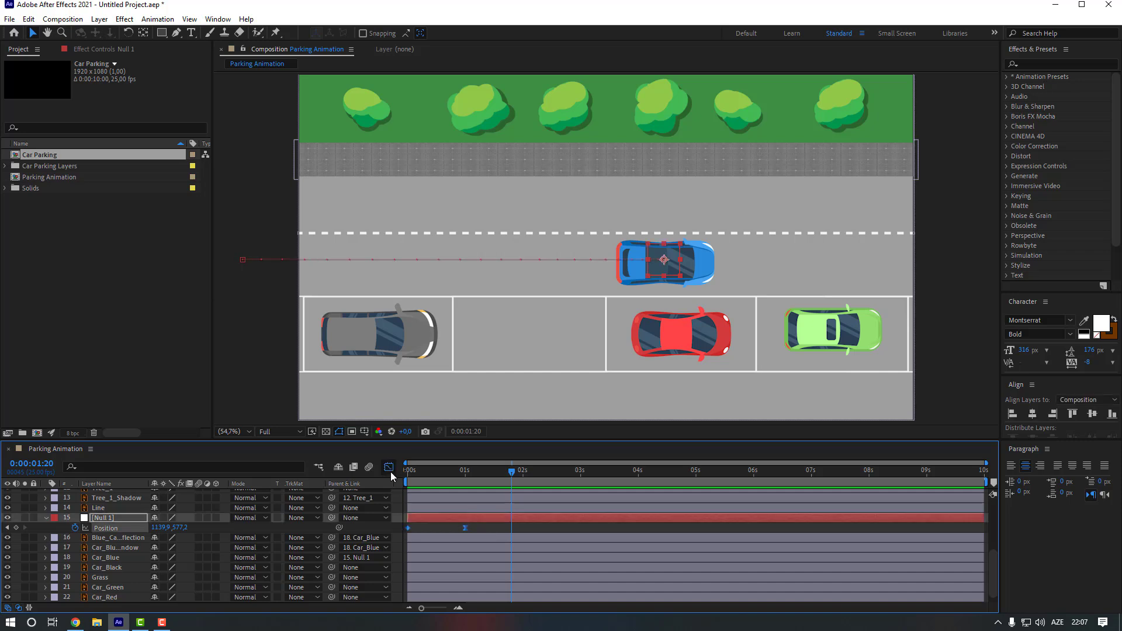
{"action": "left_click", "coordinate": [389, 467]}
{"action": "left_click_drag", "start_coordinate": [458, 580], "coordinate": [436, 580]}
{"action": "left_click", "coordinate": [389, 467]}
{"action": "left_click", "coordinate": [483, 528]}
{"action": "key", "text": "Home"}
{"action": "key", "text": "space"}
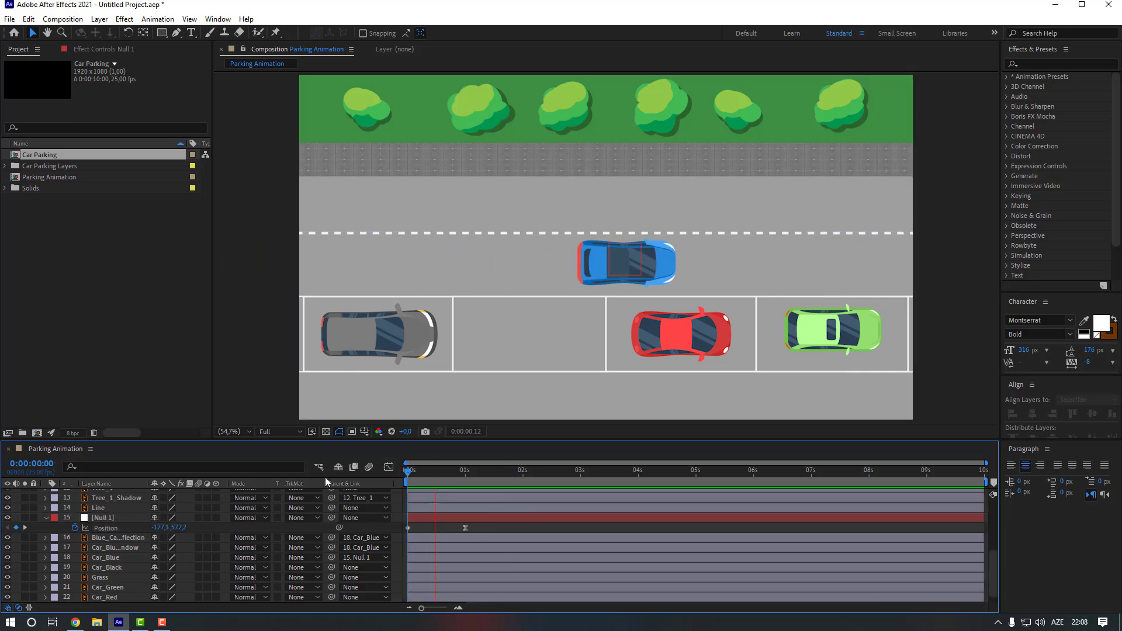
Move the null's last Position keyframe to about 2.7 seconds and preview the slower drive-in
{"action": "left_click", "coordinate": [465, 528]}
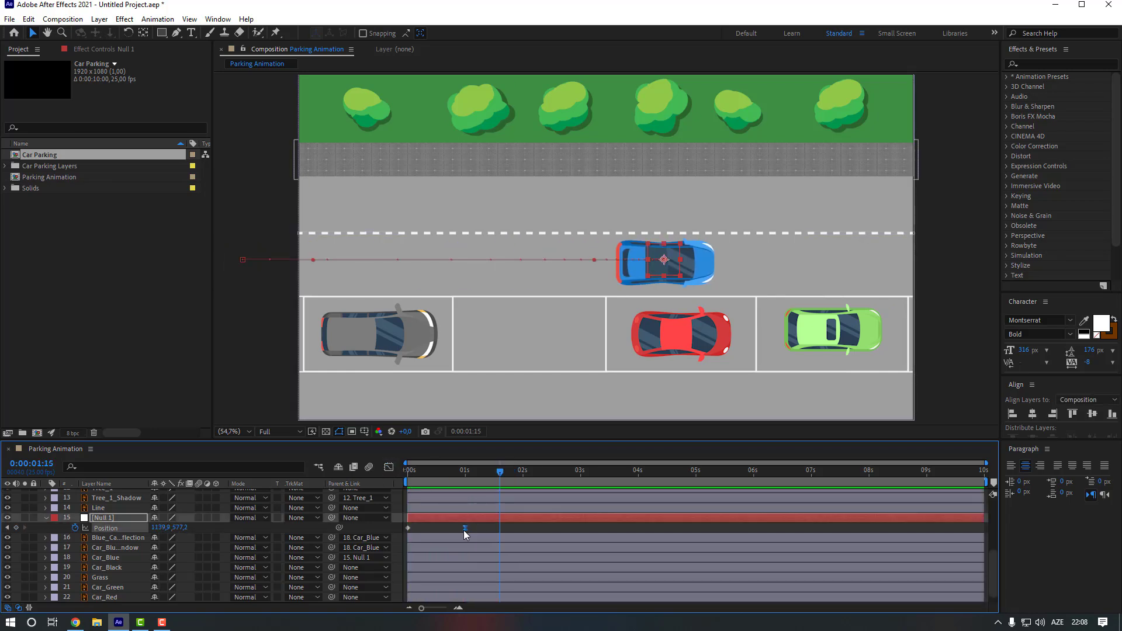
{"action": "left_click_drag", "start_coordinate": [466, 528], "coordinate": [564, 528]}
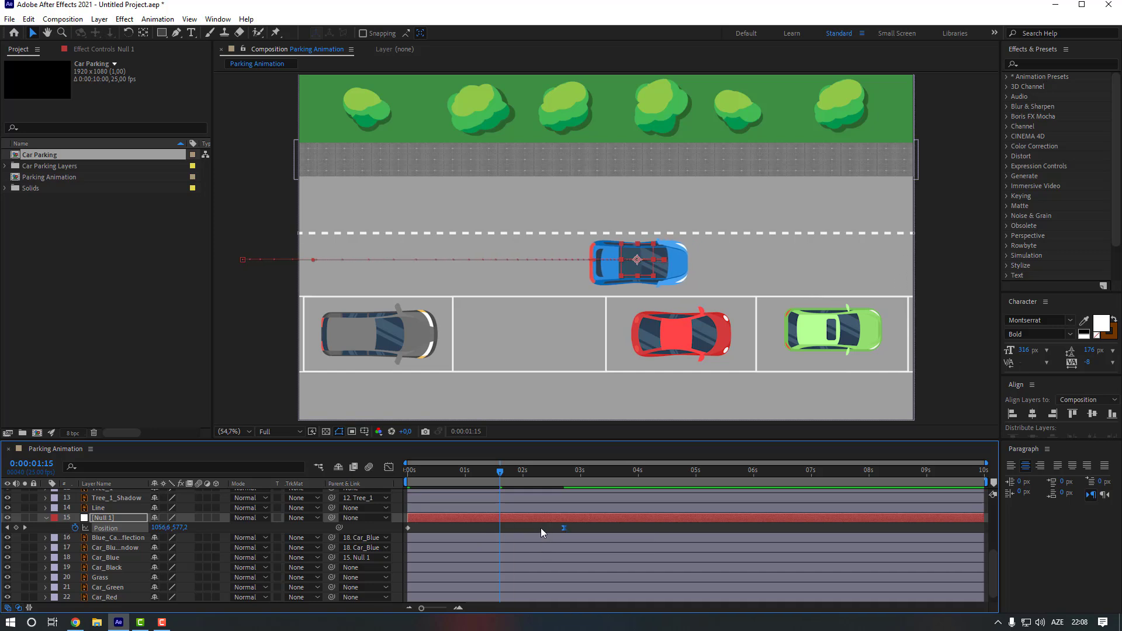
{"action": "left_click", "coordinate": [542, 528]}
{"action": "key", "text": "Home"}
{"action": "key", "text": "space"}
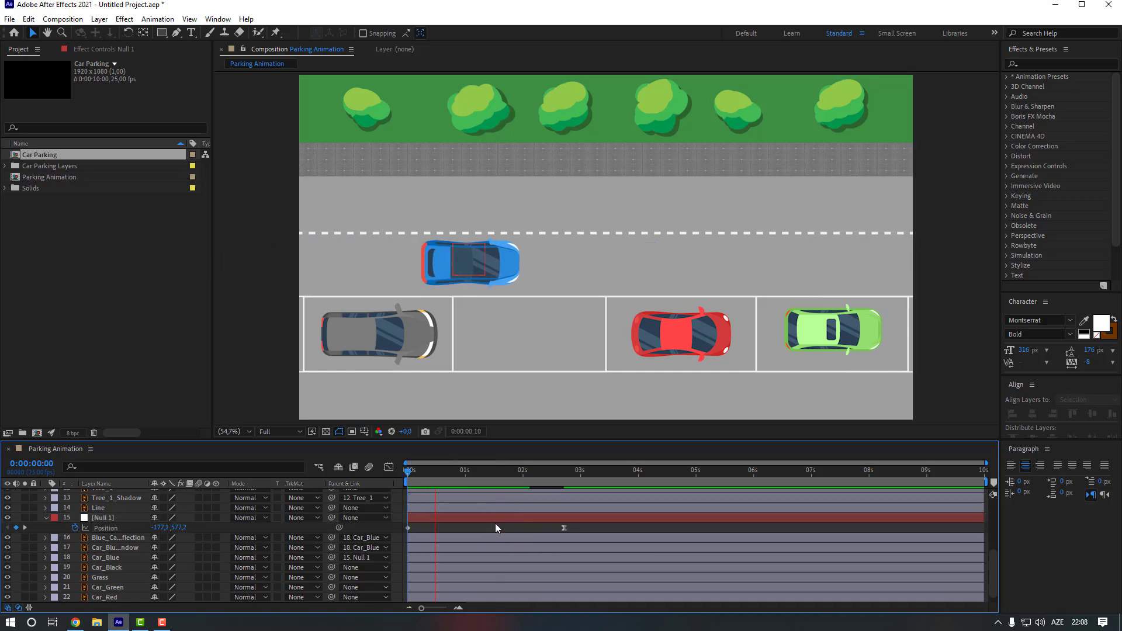
{"action": "key", "text": "space"}
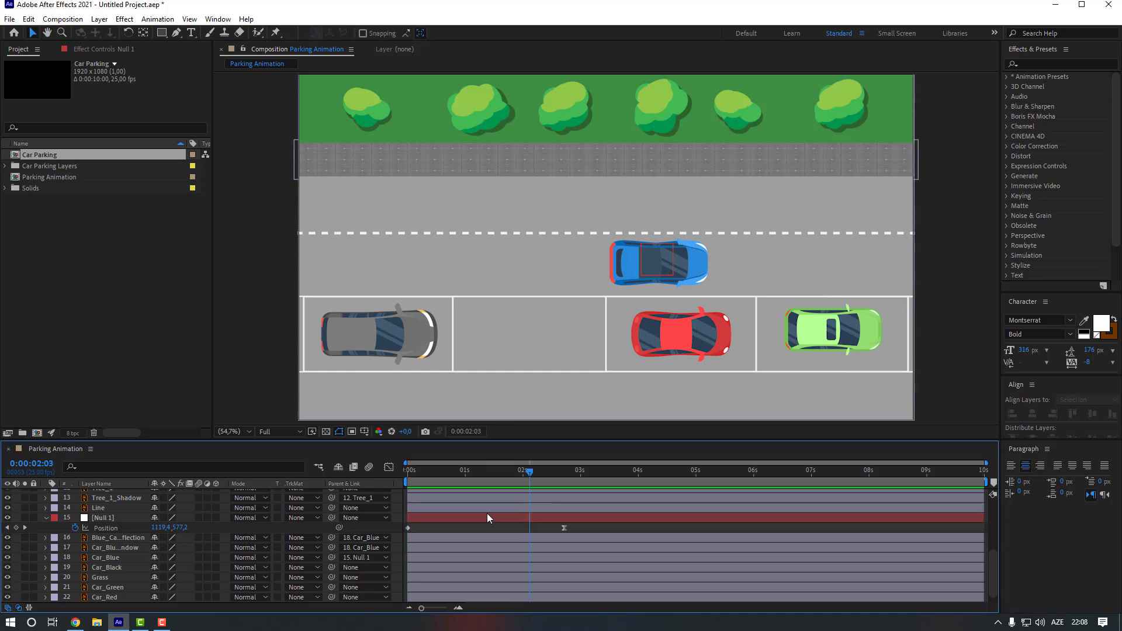
Preview the drive-in and pre-compose the blue car's window and reflection layers as Car_Blue_Window
{"action": "key", "text": "space"}
{"action": "key", "text": "space"}
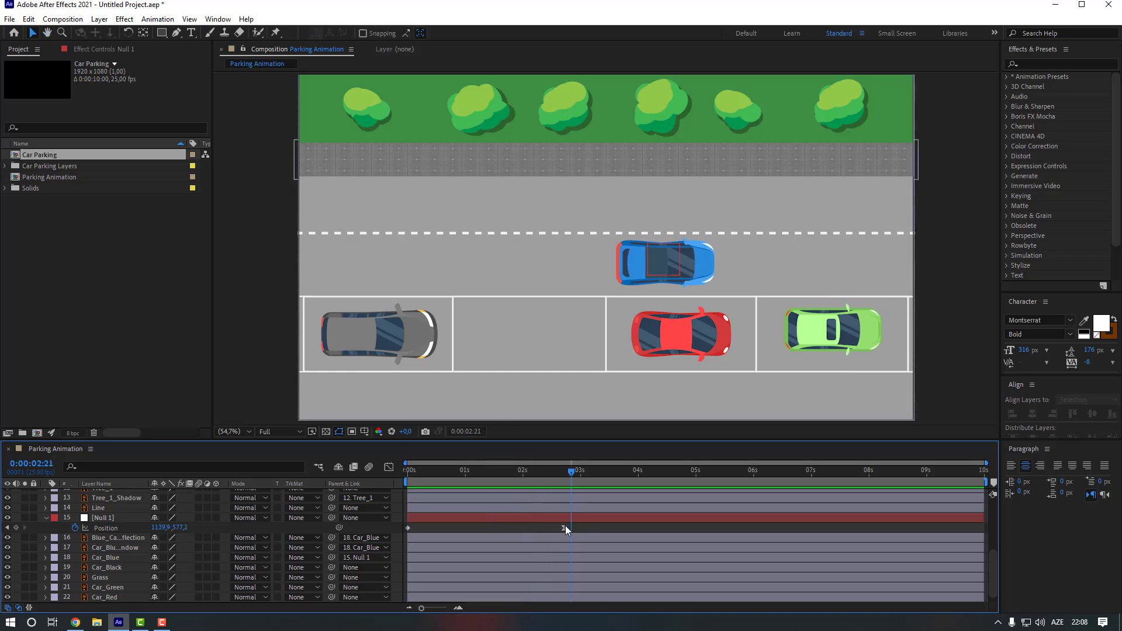
{"action": "key", "text": "j"}
{"action": "left_click", "coordinate": [117, 558]}
{"action": "left_click", "coordinate": [127, 549]}
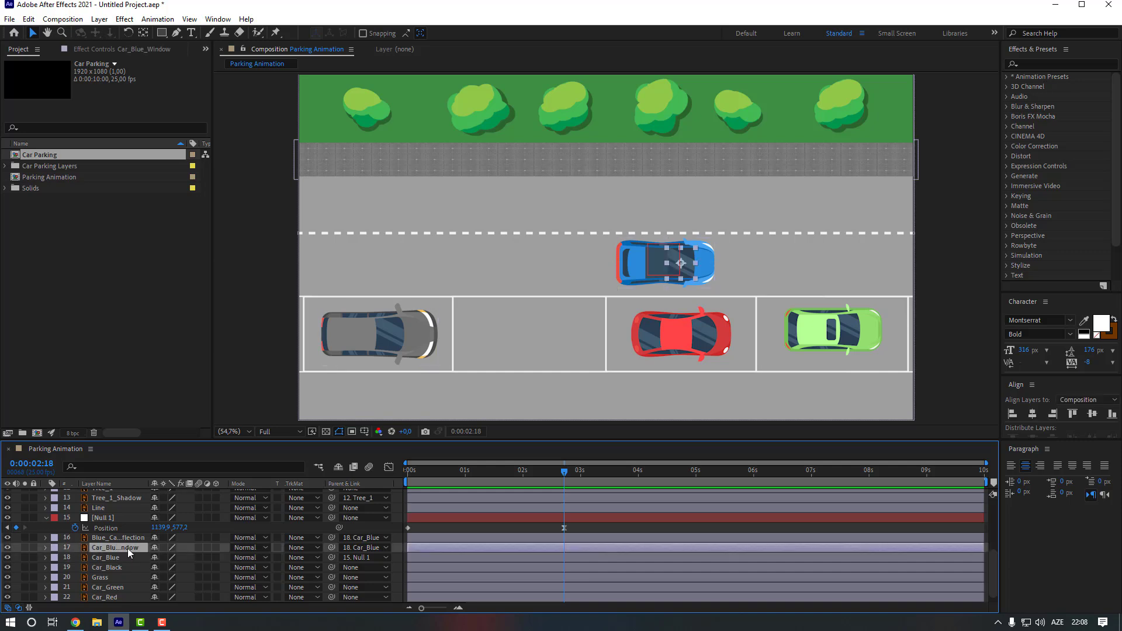
{"action": "key", "text": "ctrl+shift+Up"}
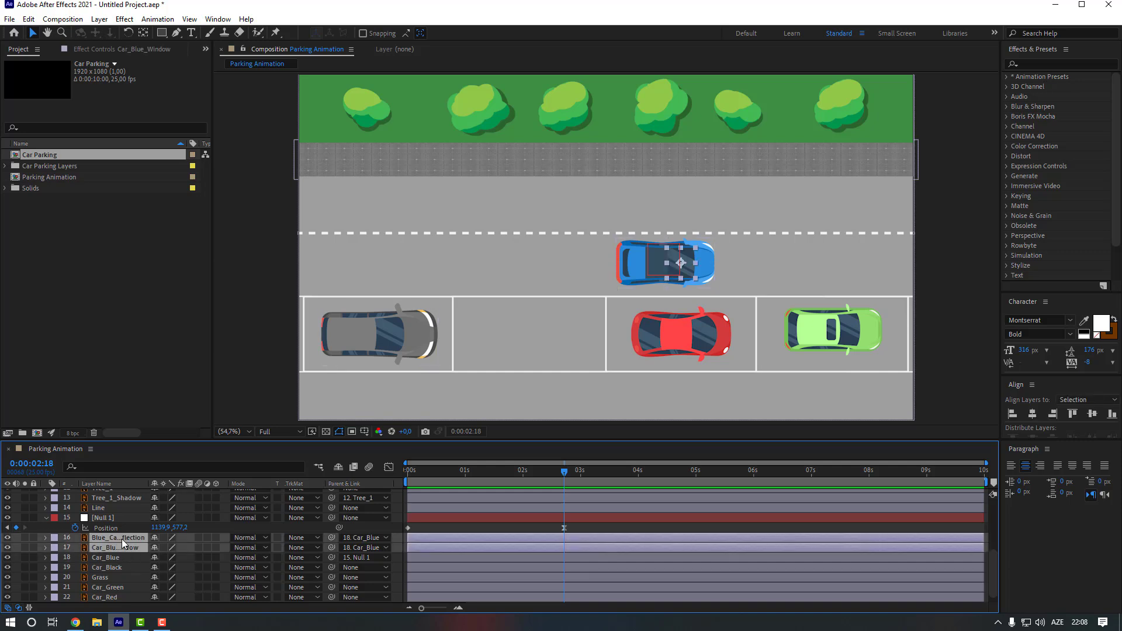
{"action": "right_click", "coordinate": [122, 539]}
{"action": "left_click", "coordinate": [197, 478]}
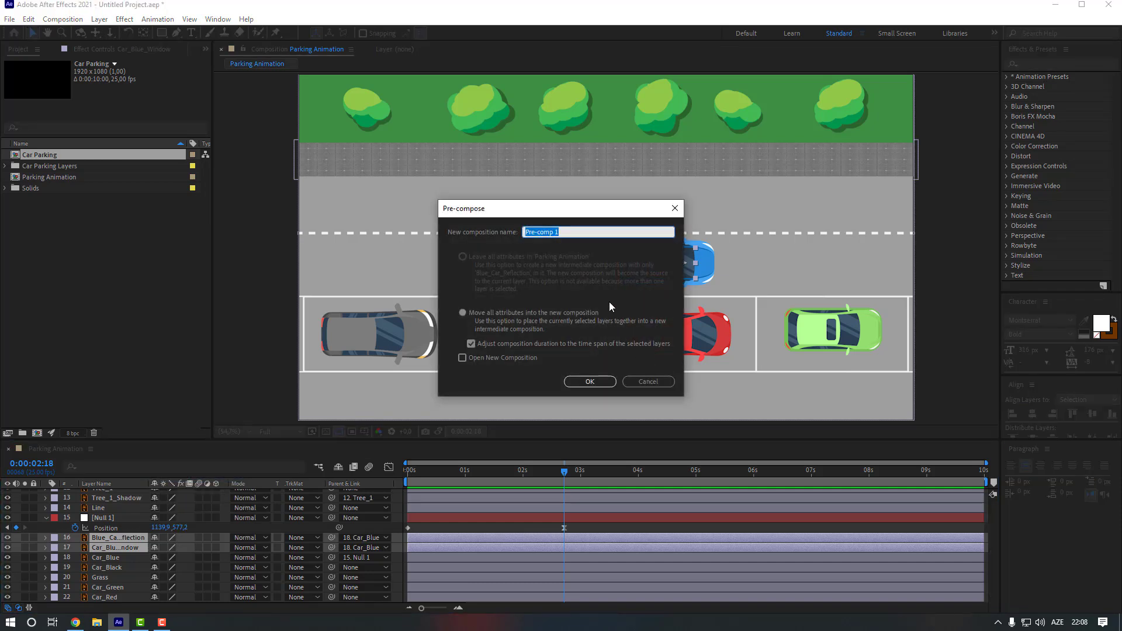
{"action": "type", "text": "Car_Blue_Window"}
{"action": "key", "text": "Return"}
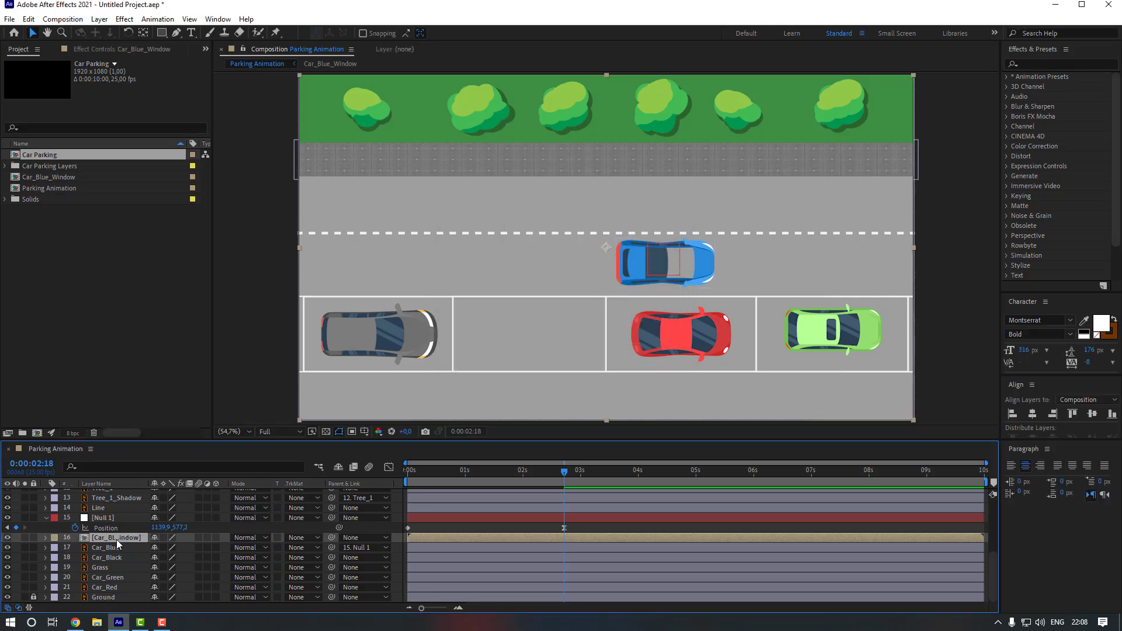
Parent the Car_Blue_Window pre-comp to Car_Blue and shift both layers inside the pre-comp into the visible frame
{"action": "left_click_drag", "start_coordinate": [331, 538], "coordinate": [121, 547]}
{"action": "double_click", "coordinate": [119, 538]}
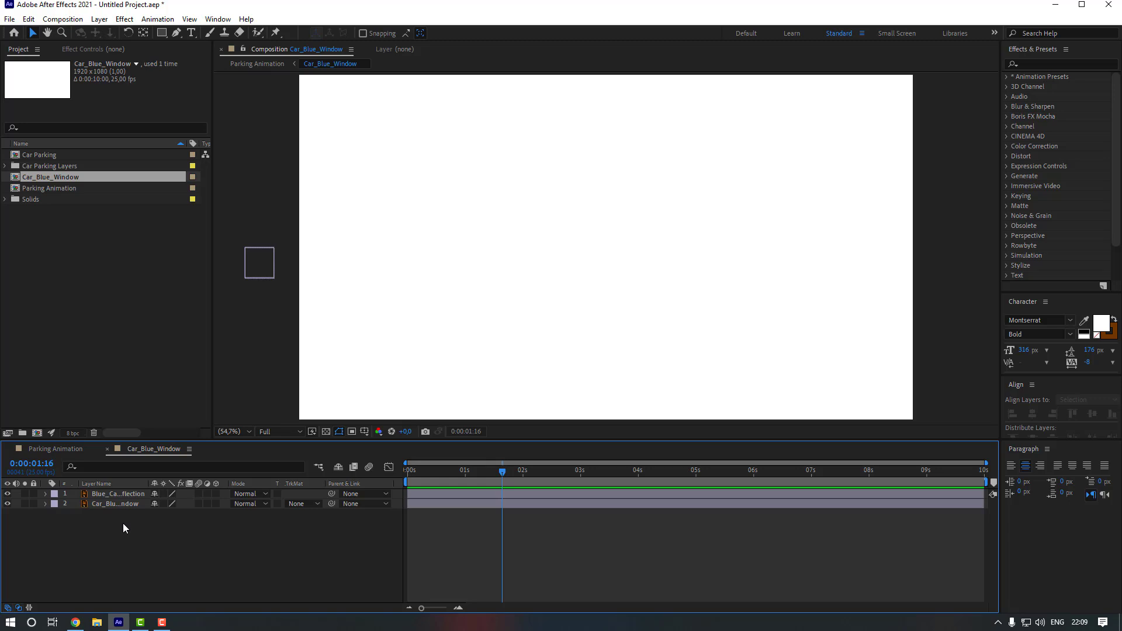
{"action": "left_click_drag", "start_coordinate": [123, 525], "coordinate": [125, 491]}
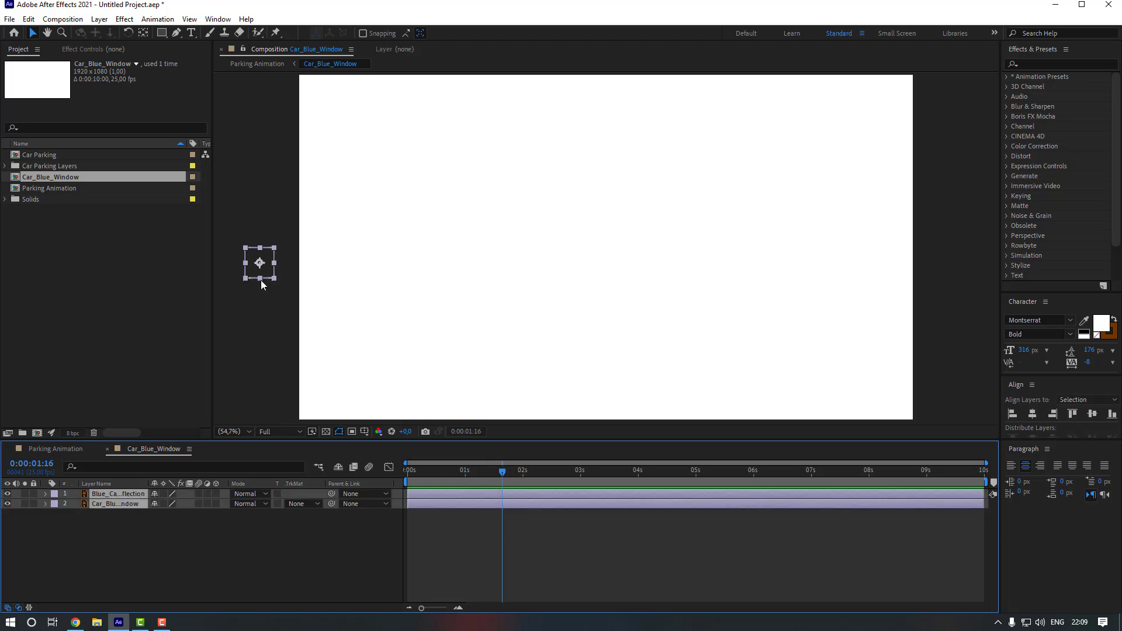
{"action": "left_click_drag", "start_coordinate": [262, 263], "coordinate": [458, 278]}
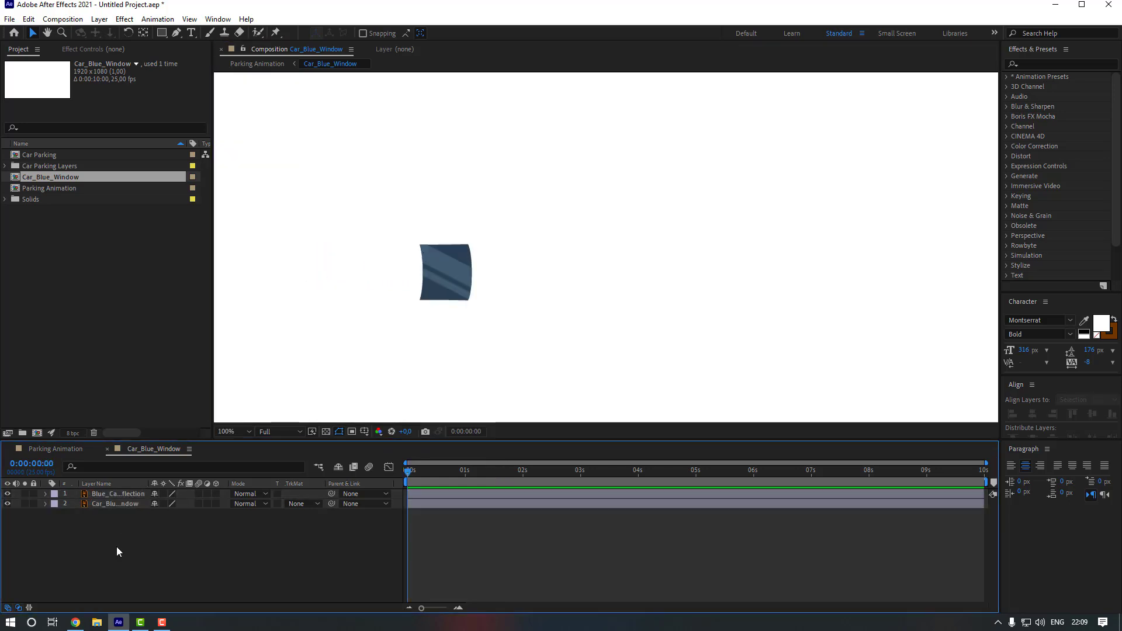
Pre-compose the window and reflection layers inside Car_Blue_Window as Reflection
{"action": "left_click_drag", "start_coordinate": [117, 546], "coordinate": [129, 493]}
{"action": "right_click", "coordinate": [129, 494]}
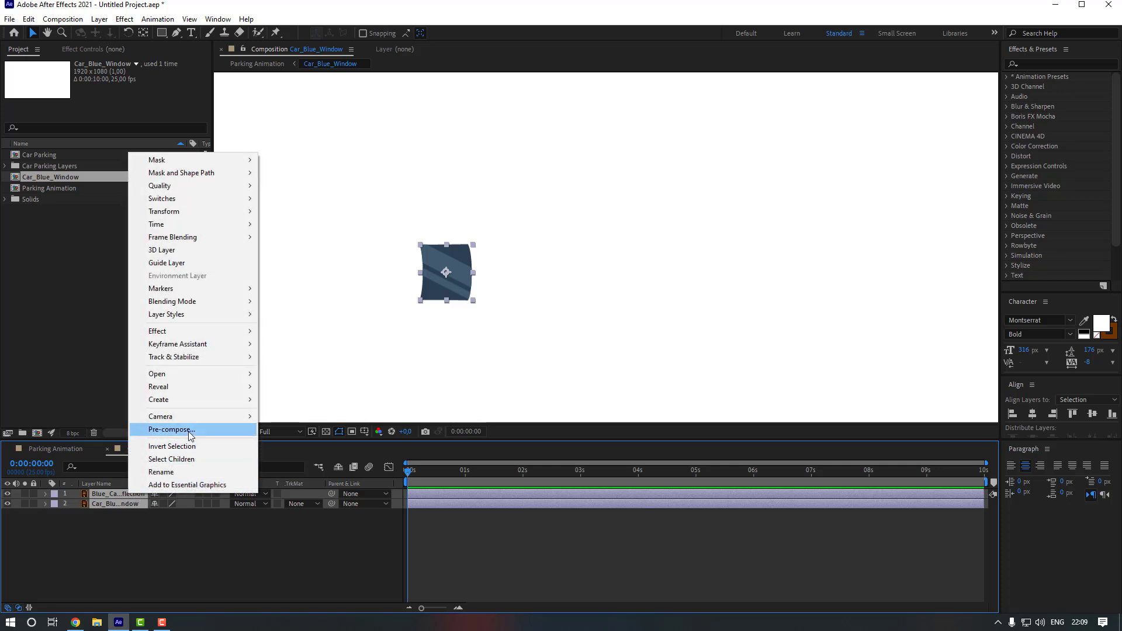
{"action": "left_click", "coordinate": [171, 429]}
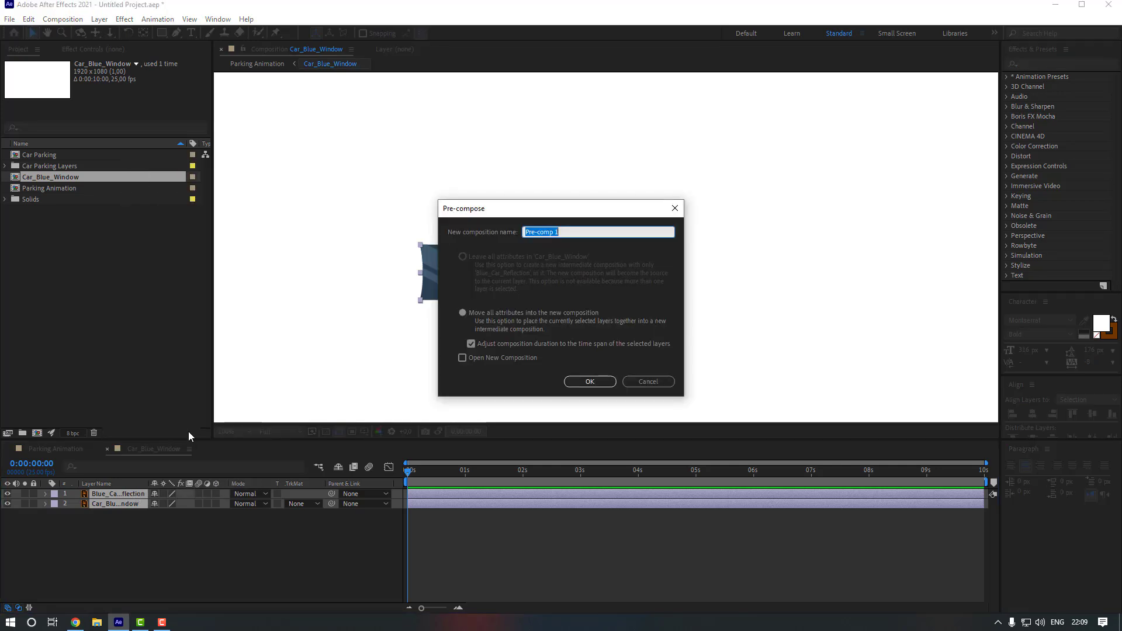
{"action": "type", "text": "Reflection"}
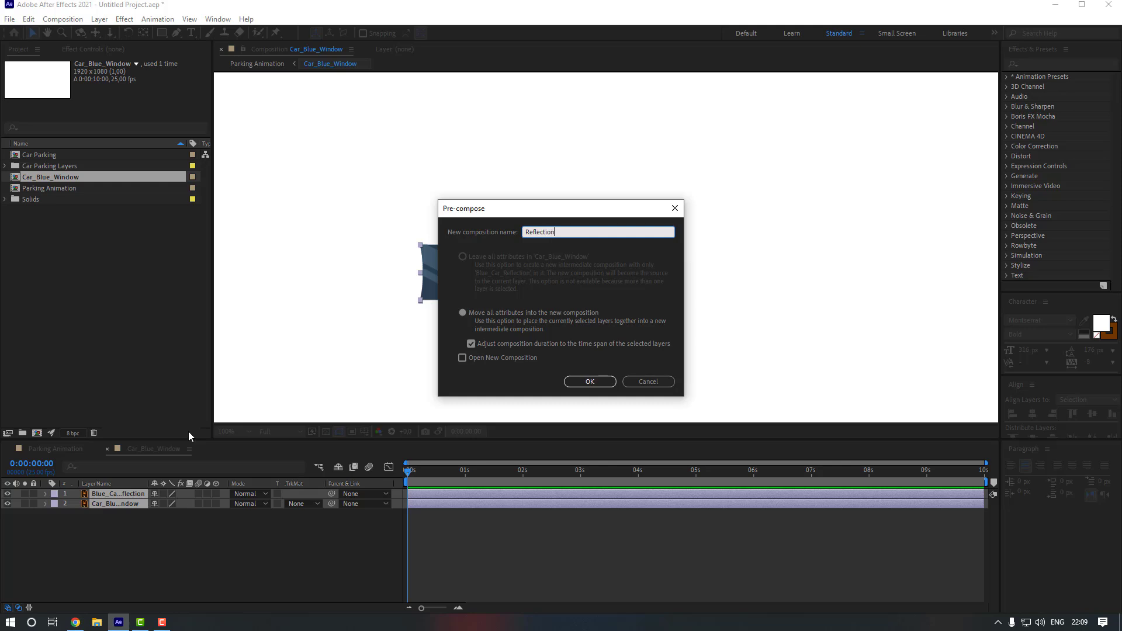
{"action": "key", "text": "Return"}
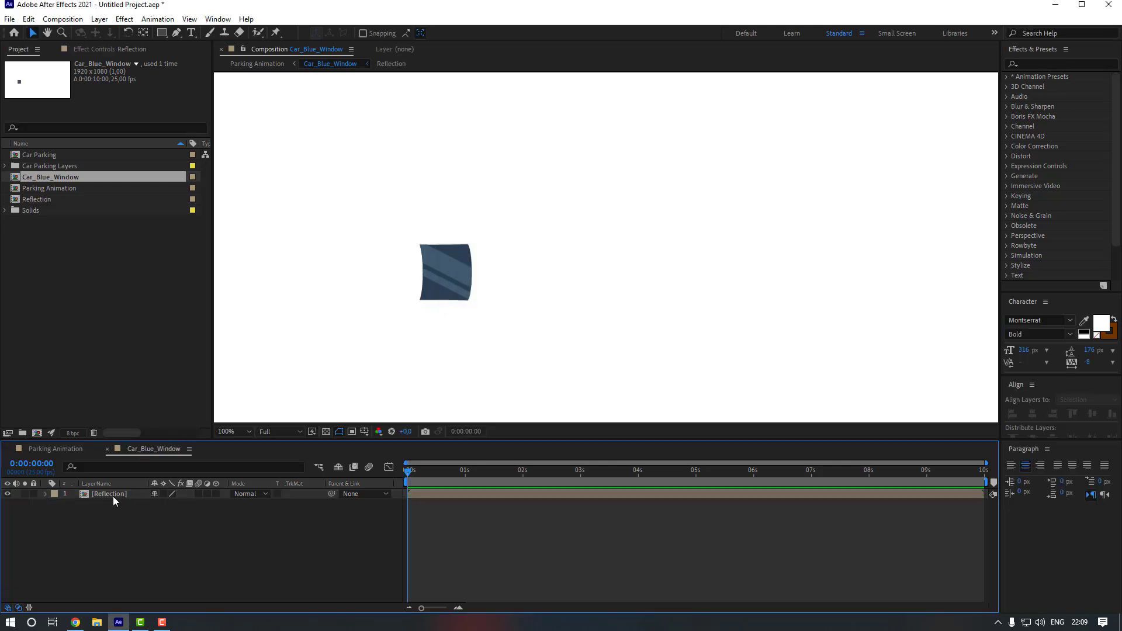
In the Reflection comp, duplicate the window layer above the reflection layer and use the copy as the reflection's Alpha Matte
{"action": "double_click", "coordinate": [114, 494]}
{"action": "left_click", "coordinate": [140, 506]}
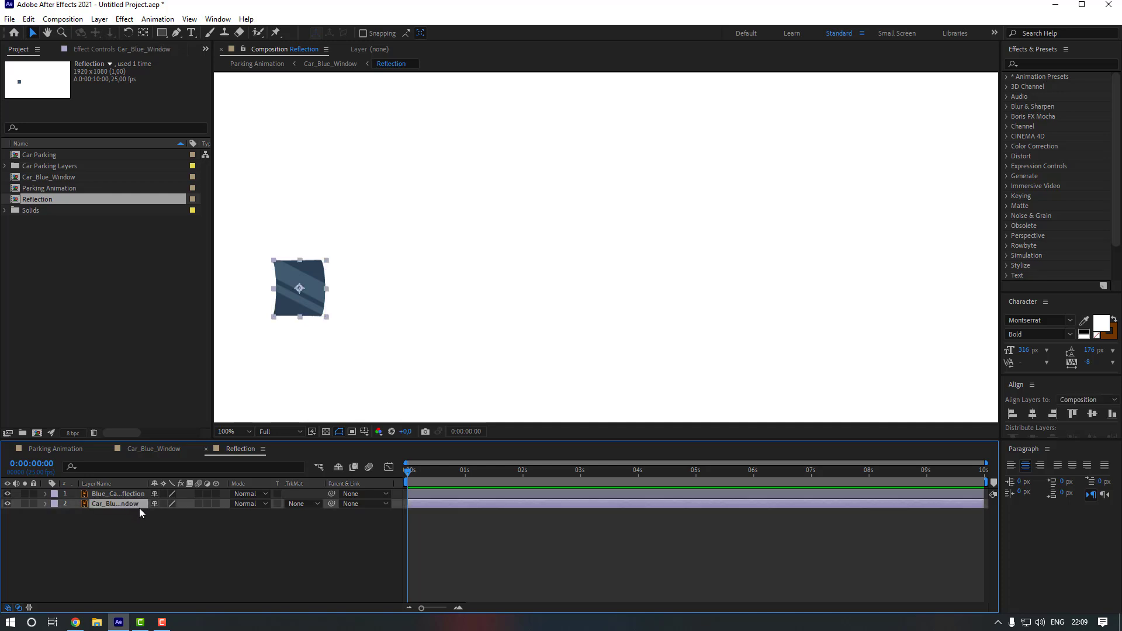
{"action": "key", "text": "ctrl+d"}
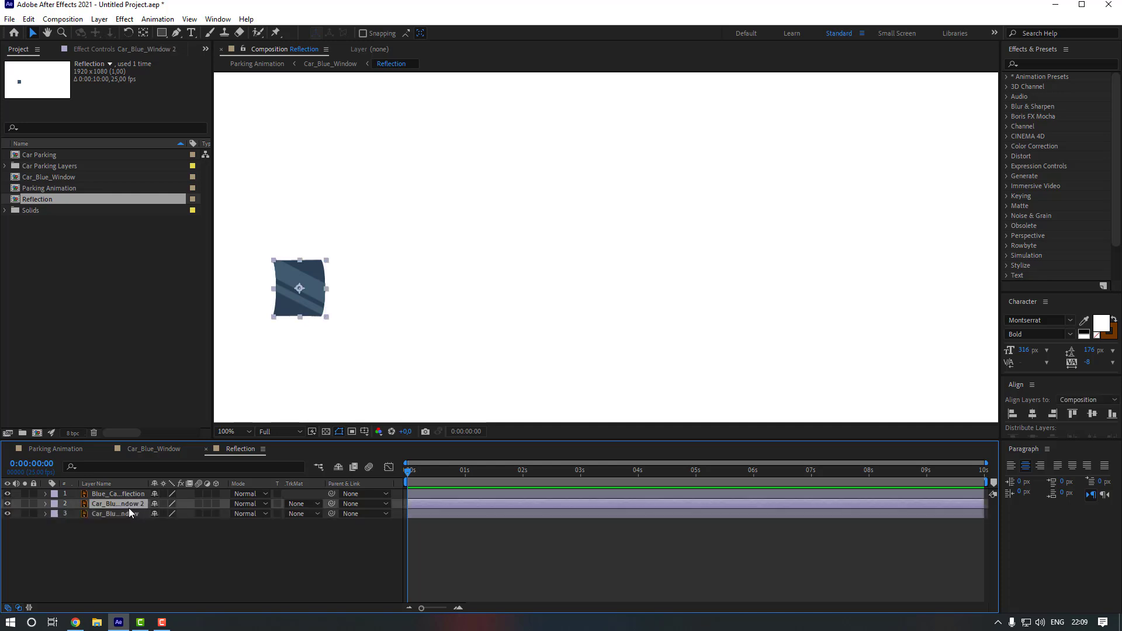
{"action": "left_click_drag", "start_coordinate": [124, 503], "coordinate": [124, 490]}
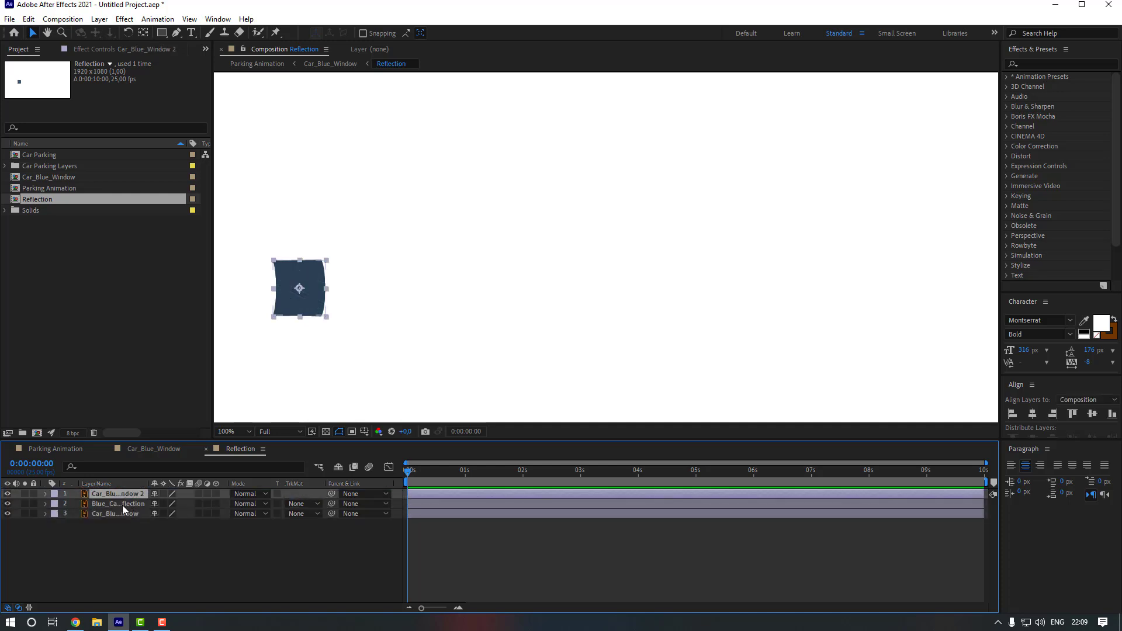
{"action": "left_click", "coordinate": [121, 506]}
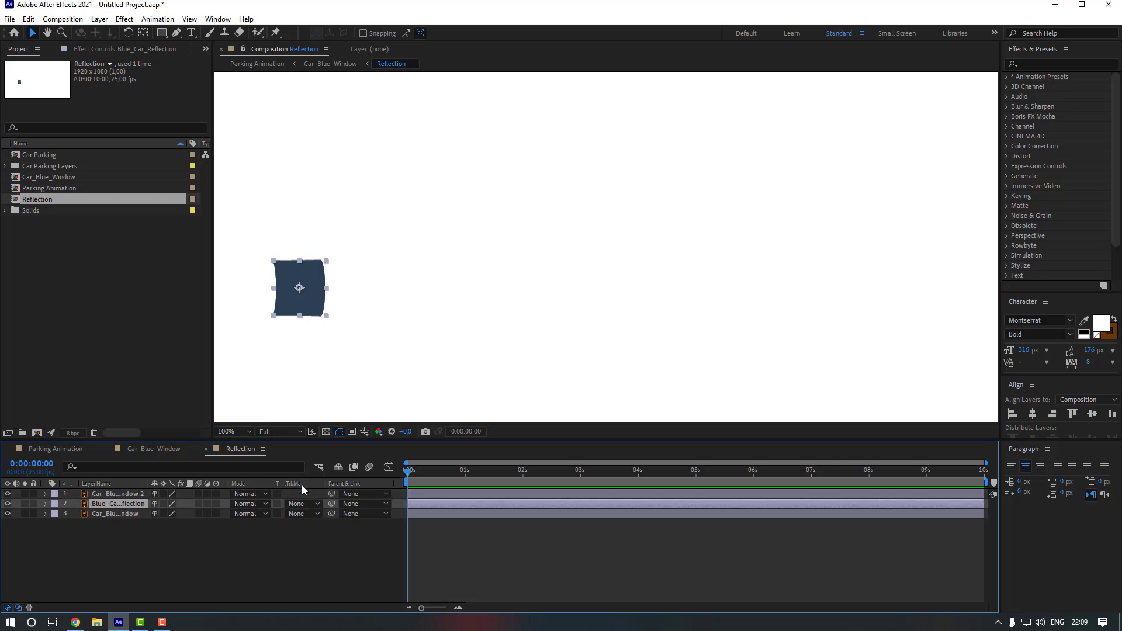
{"action": "left_click", "coordinate": [308, 507]}
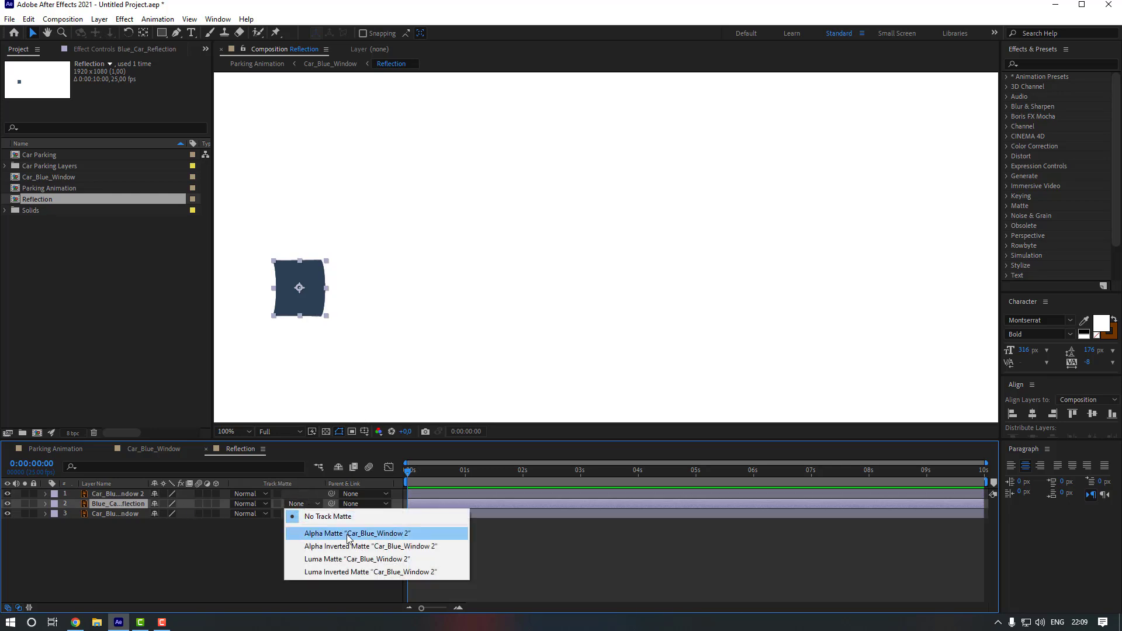
{"action": "left_click", "coordinate": [368, 535]}
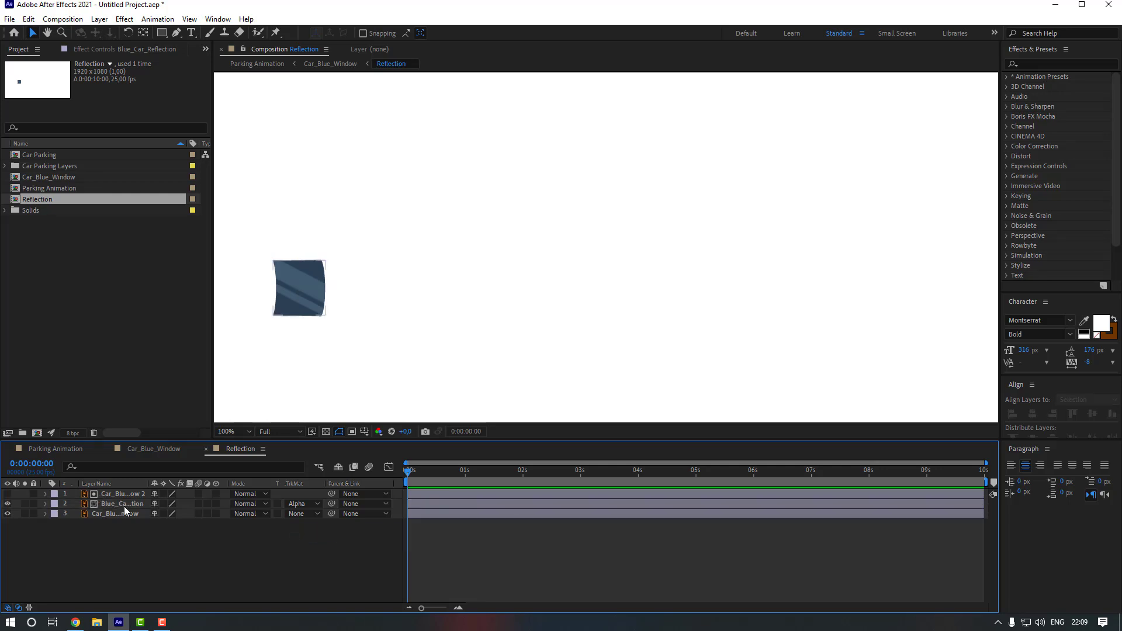
Stretch the reflection layer horizontally to 170% while leaving its vertical scale at 100%
{"action": "key", "text": "s"}
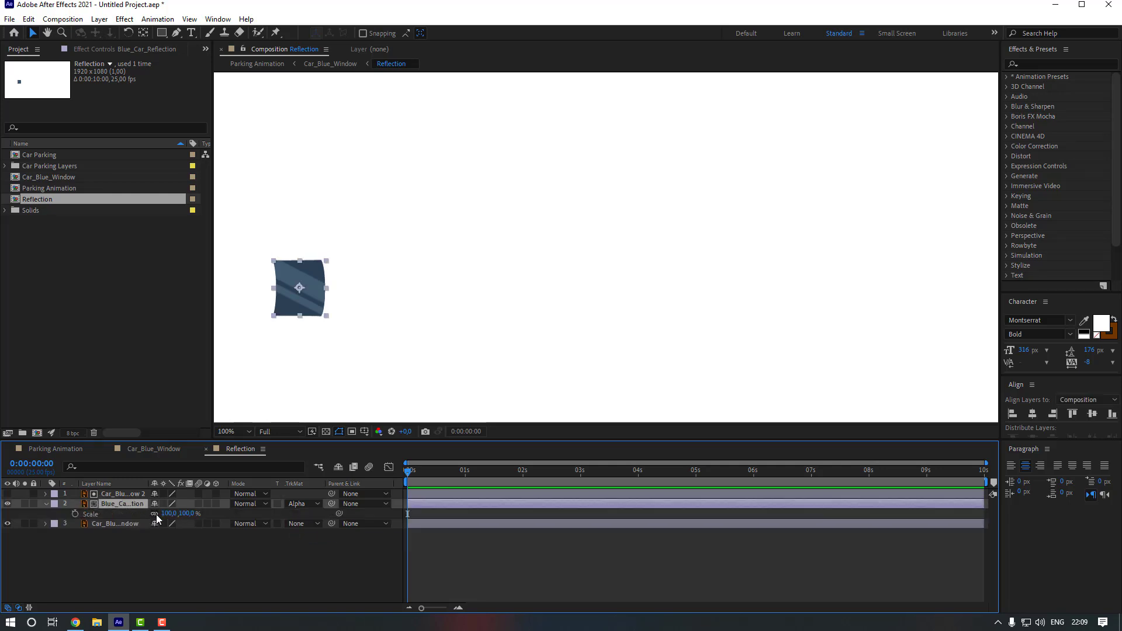
{"action": "left_click", "coordinate": [168, 513]}
{"action": "type", "text": "170"}
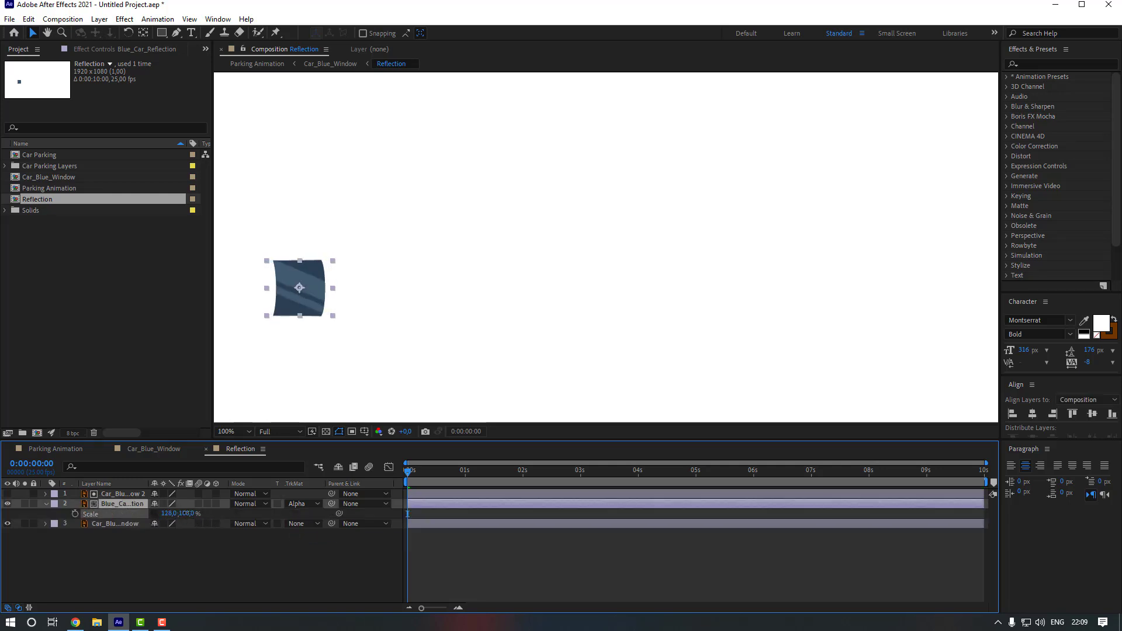
{"action": "key", "text": "Return"}
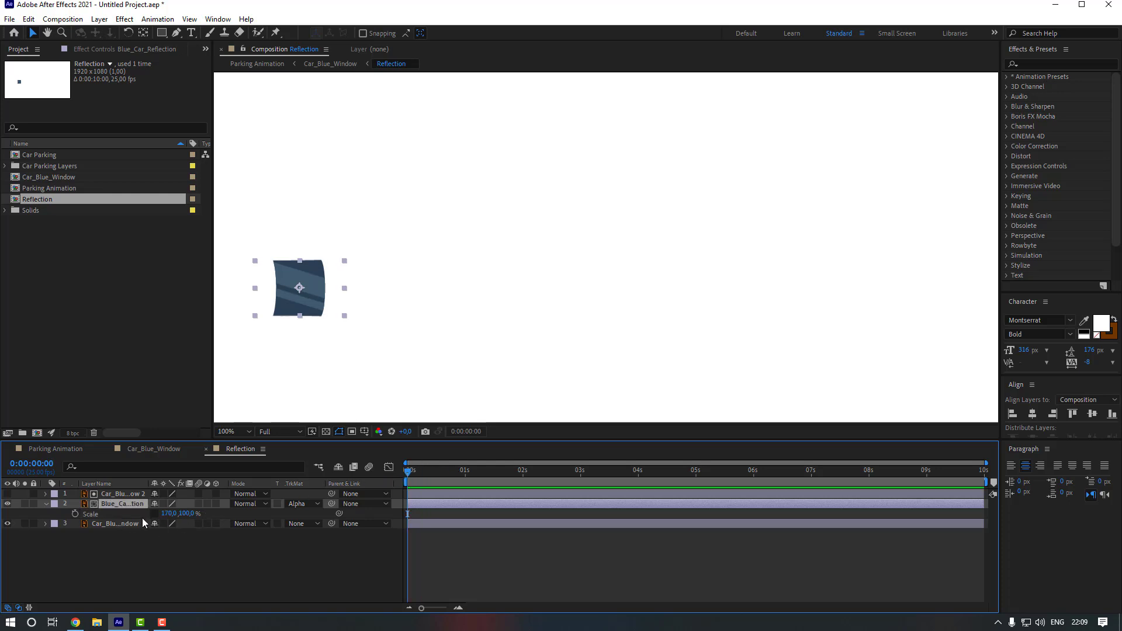
Keyframe the reflection layer's Position from 434.7, 508.2 at frame 0 to 434.7, 703.2 at frame 10
{"action": "key", "text": "alt+shift+p"}
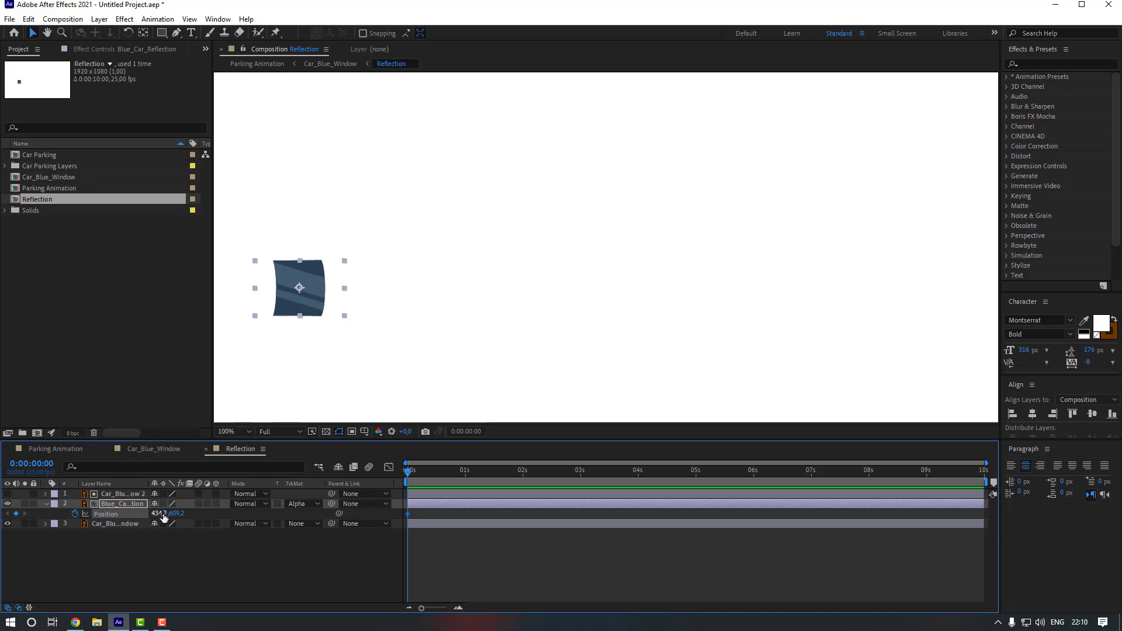
{"action": "left_click_drag", "start_coordinate": [164, 515], "coordinate": [104, 514]}
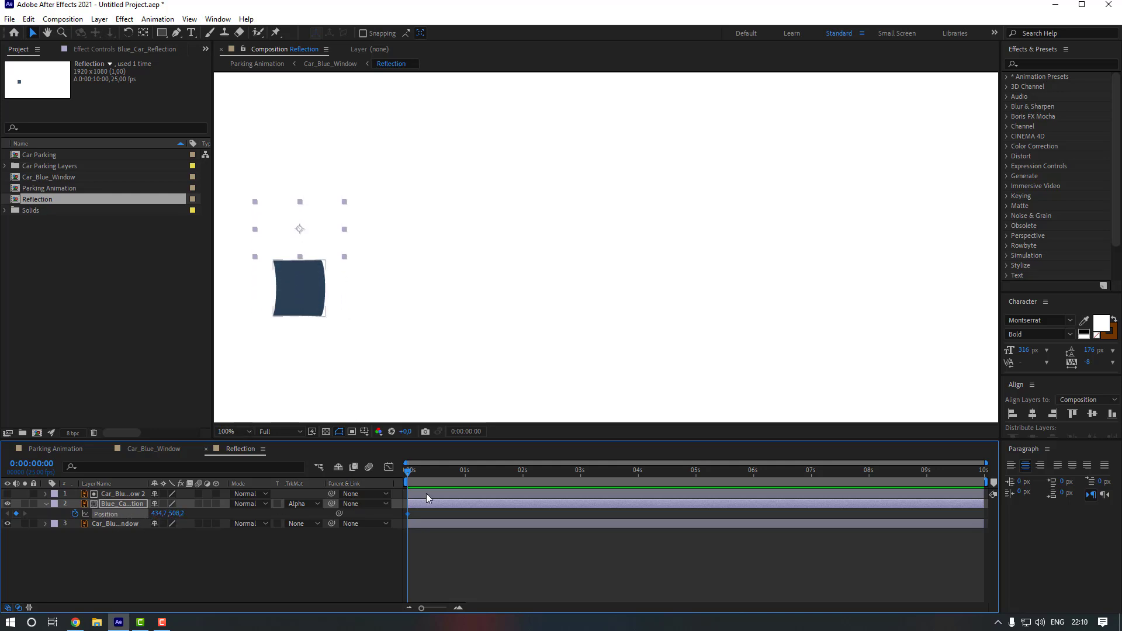
{"action": "key", "text": "shift+Page_Down"}
{"action": "left_click_drag", "start_coordinate": [176, 513], "coordinate": [290, 516]}
Apply Easy Ease to both of the reflection's Position keyframes and preview the motion
{"action": "left_click_drag", "start_coordinate": [456, 510], "coordinate": [406, 521]}
{"action": "right_click", "coordinate": [430, 514]}
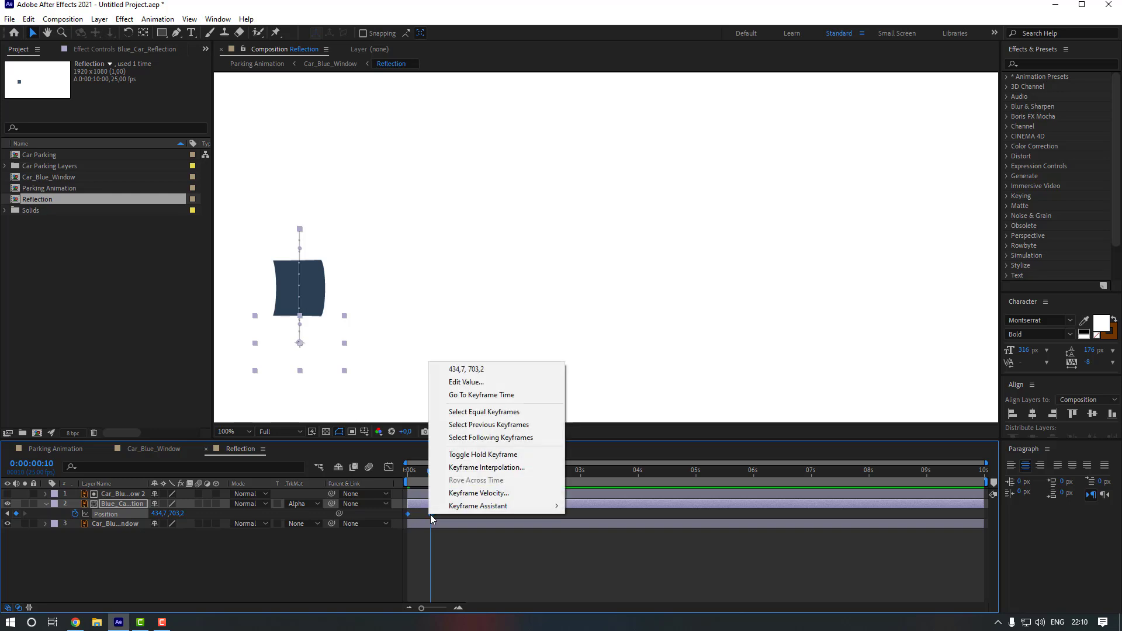
{"action": "mouse_move", "coordinate": [480, 504]}
{"action": "left_click", "coordinate": [608, 535]}
{"action": "key", "text": "space"}
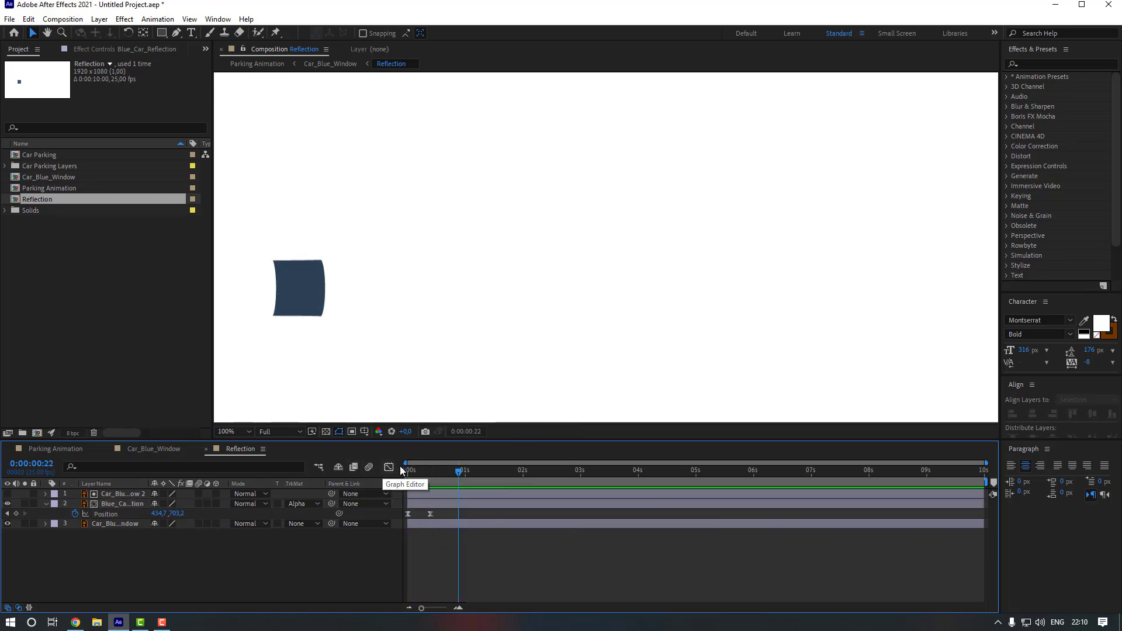
Move the reflection's second Position keyframe to frame 14 and preview the slower sweep
{"action": "left_click", "coordinate": [430, 469]}
{"action": "left_click_drag", "start_coordinate": [430, 514], "coordinate": [440, 514]}
{"action": "left_click", "coordinate": [481, 534]}
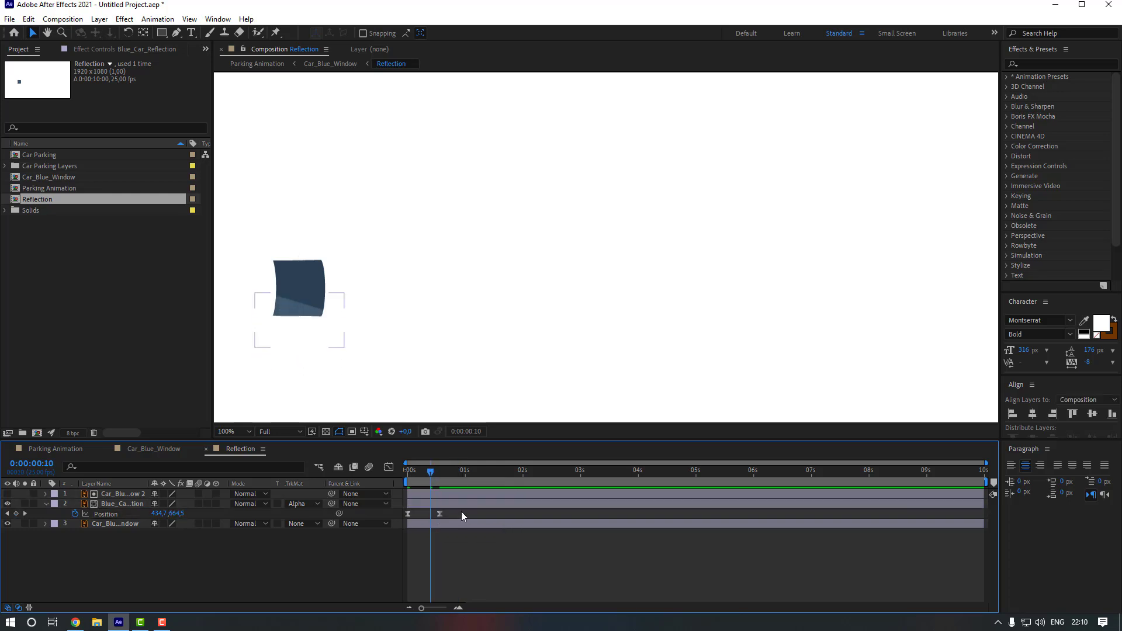
{"action": "left_click_drag", "start_coordinate": [430, 472], "coordinate": [338, 472]}
{"action": "key", "text": "space"}
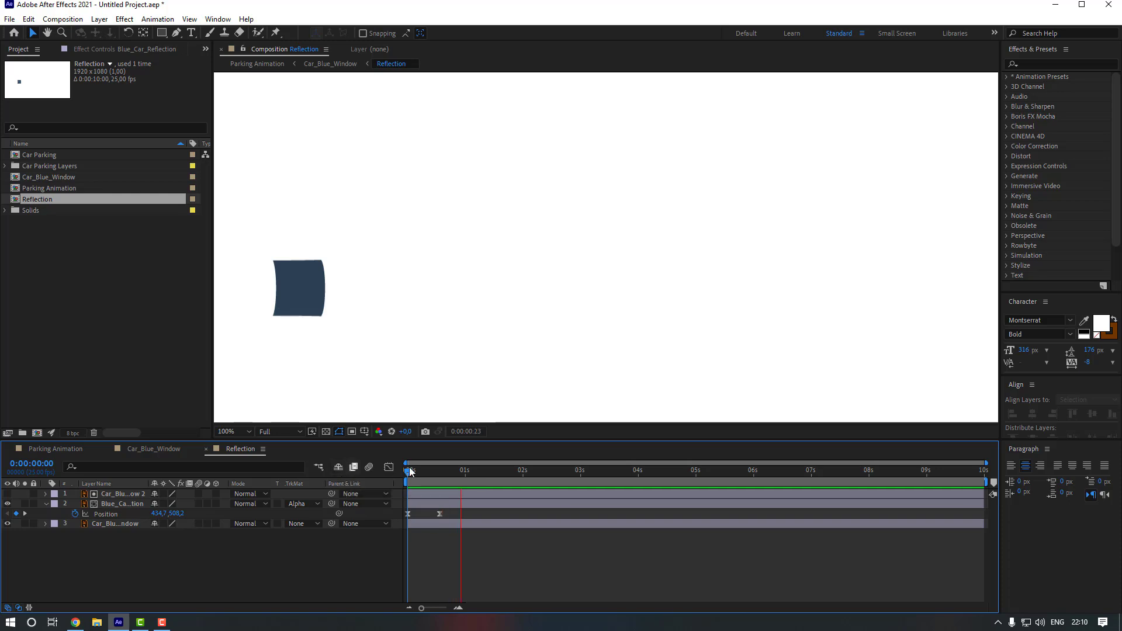
Split all layers of the Reflection comp at frame 14 and delete the parts after the split
{"action": "left_click", "coordinate": [440, 471]}
{"action": "left_click", "coordinate": [454, 494]}
{"action": "key", "text": "ctrl+a"}
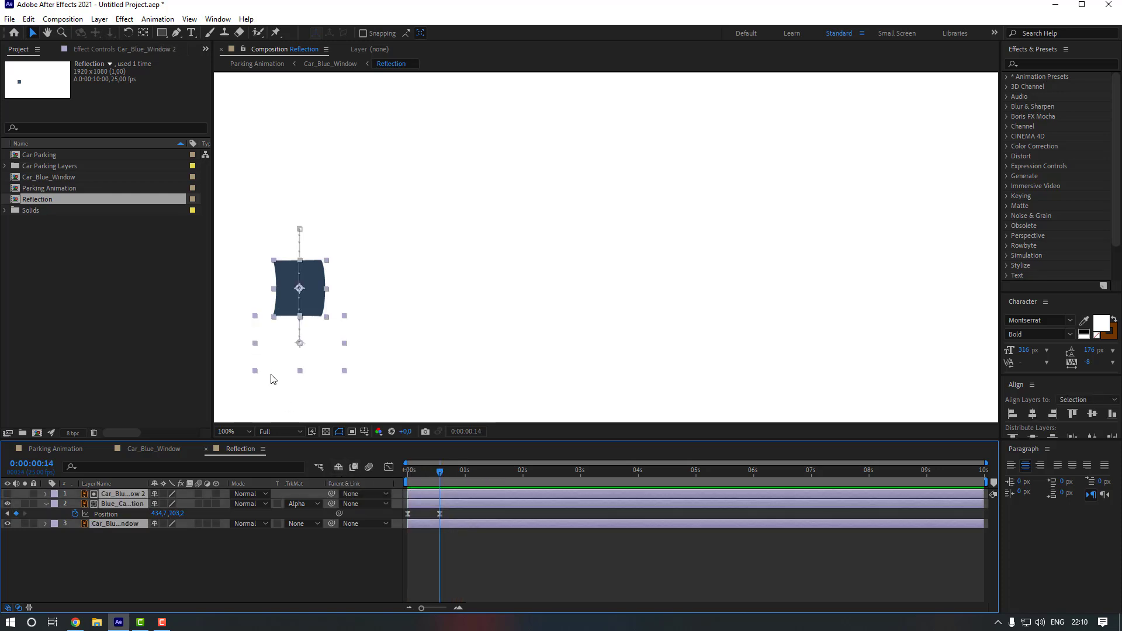
{"action": "left_click", "coordinate": [28, 19]}
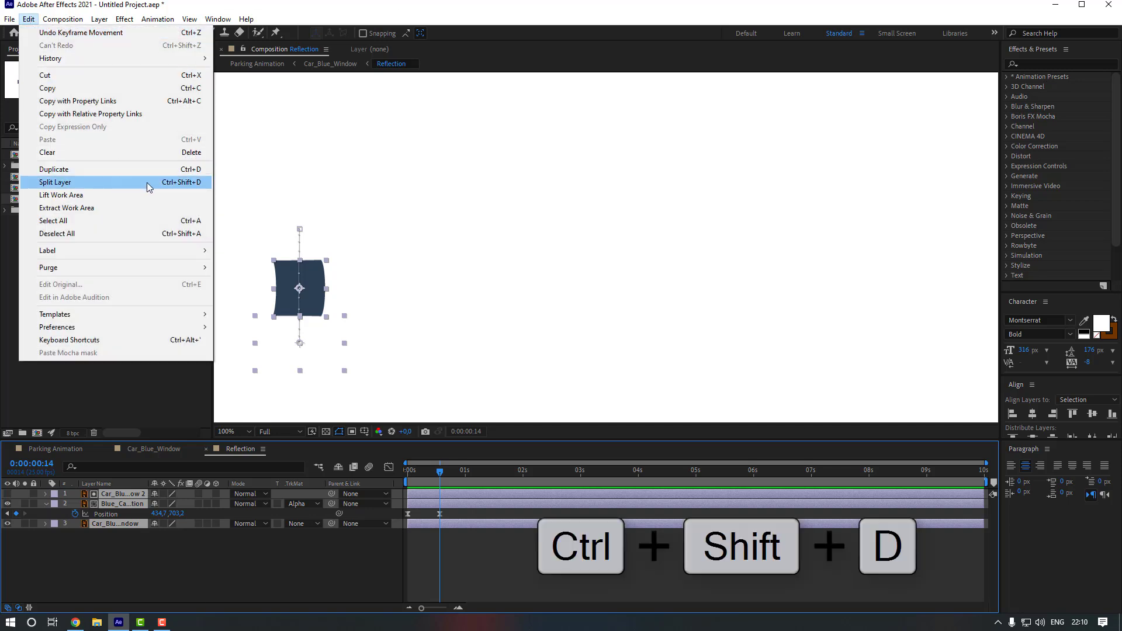
{"action": "left_click", "coordinate": [146, 186]}
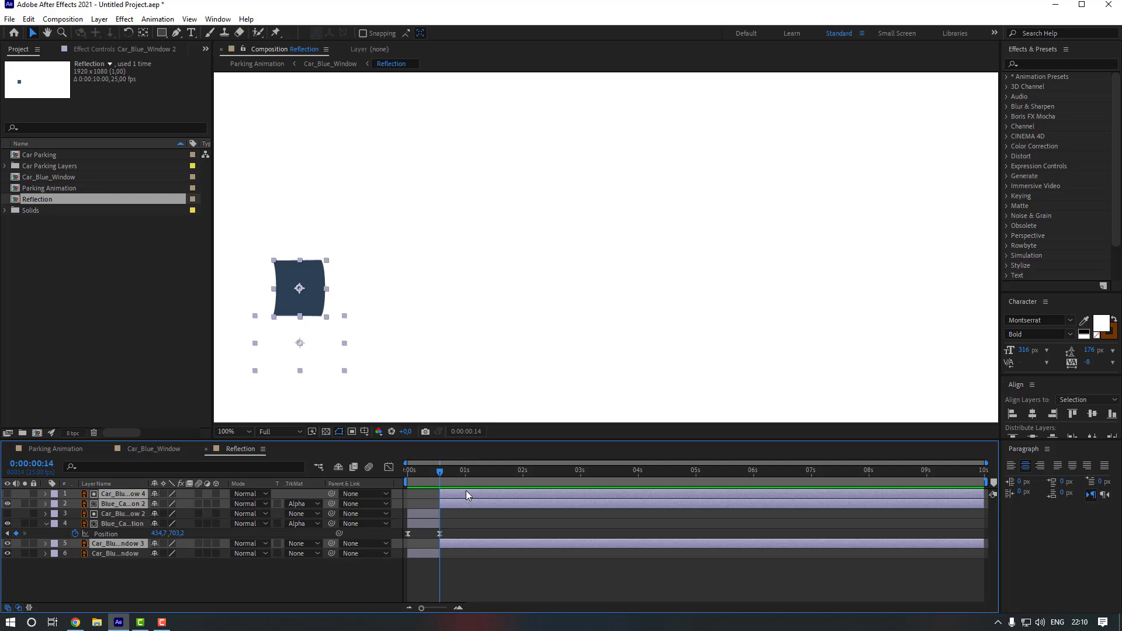
{"action": "key", "text": "Delete"}
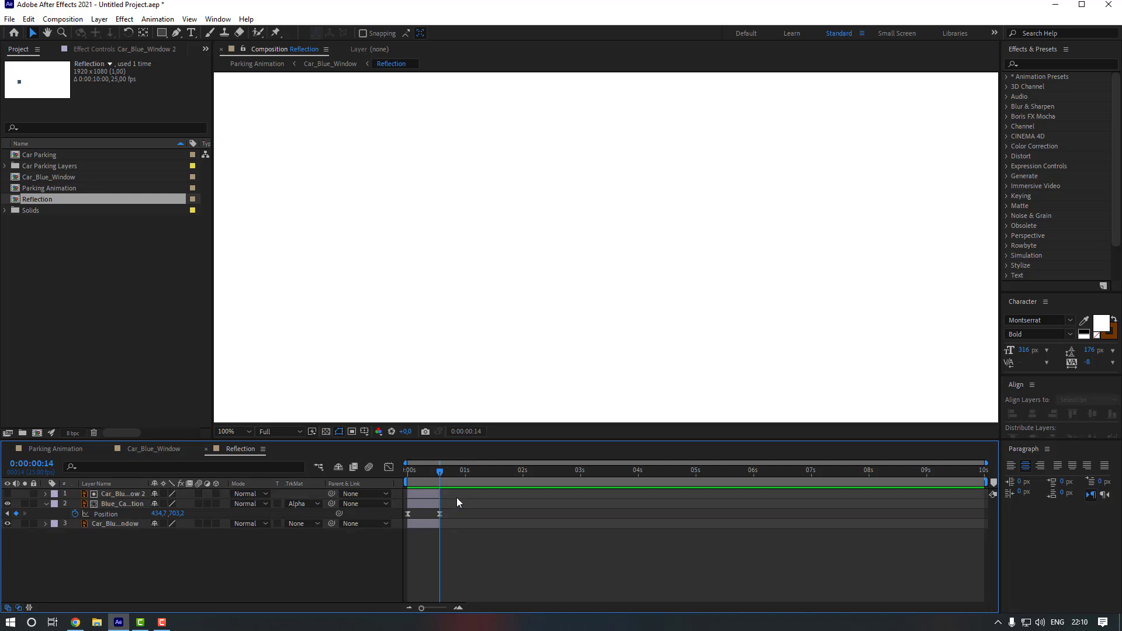
End the Reflection comp's work area at frame 13 and trim the comp to the work area
{"action": "key", "text": "equal"}
{"action": "key", "text": "equal"}
{"action": "key", "text": "equal"}
{"action": "key", "text": "equal"}
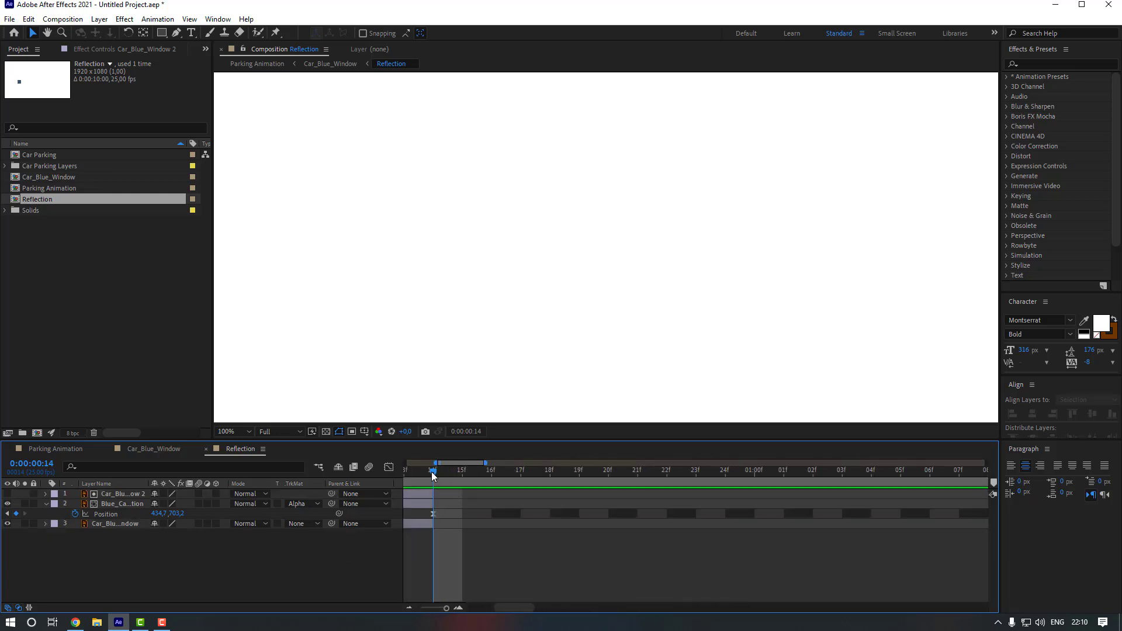
{"action": "left_click", "coordinate": [422, 477]}
{"action": "scroll", "coordinate": [521, 515], "scroll_direction": "down", "scroll_amount": 5}
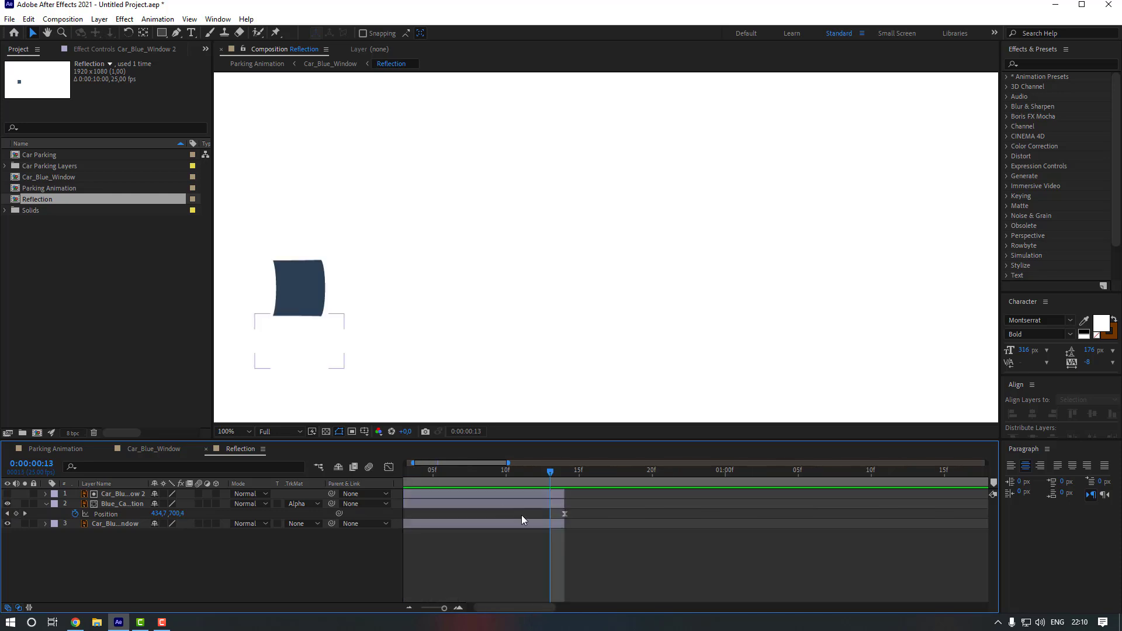
{"action": "key", "text": "n"}
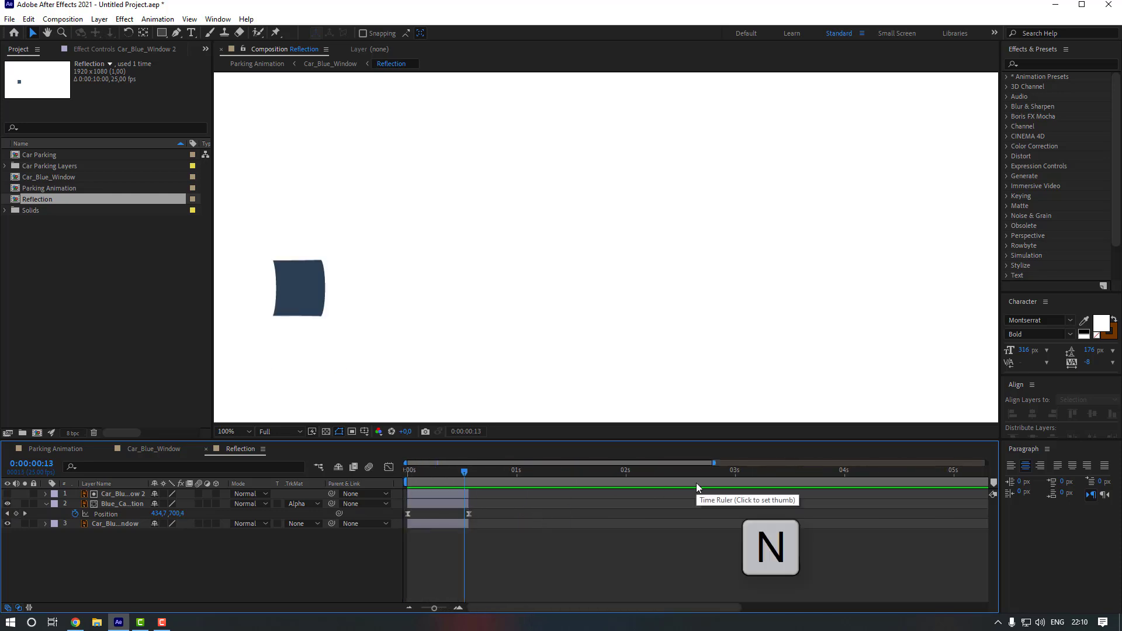
{"action": "right_click", "coordinate": [449, 481]}
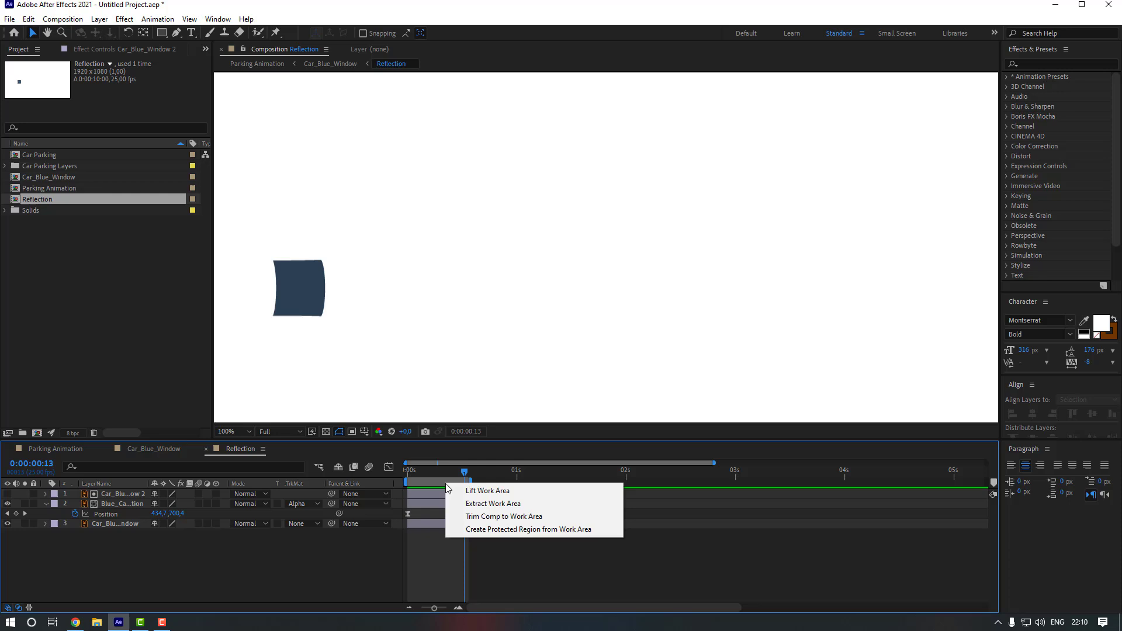
{"action": "left_click", "coordinate": [481, 517]}
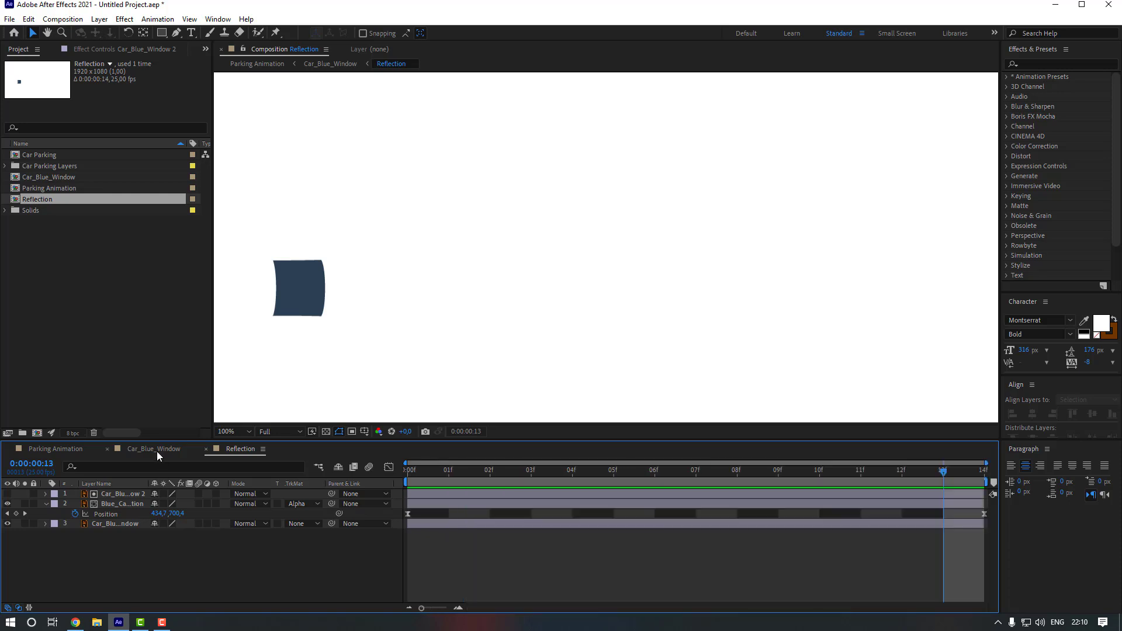
In Car_Blue_Window, duplicate the Reflection layer into seven copies and stagger them end to end in time
{"action": "left_click", "coordinate": [159, 450]}
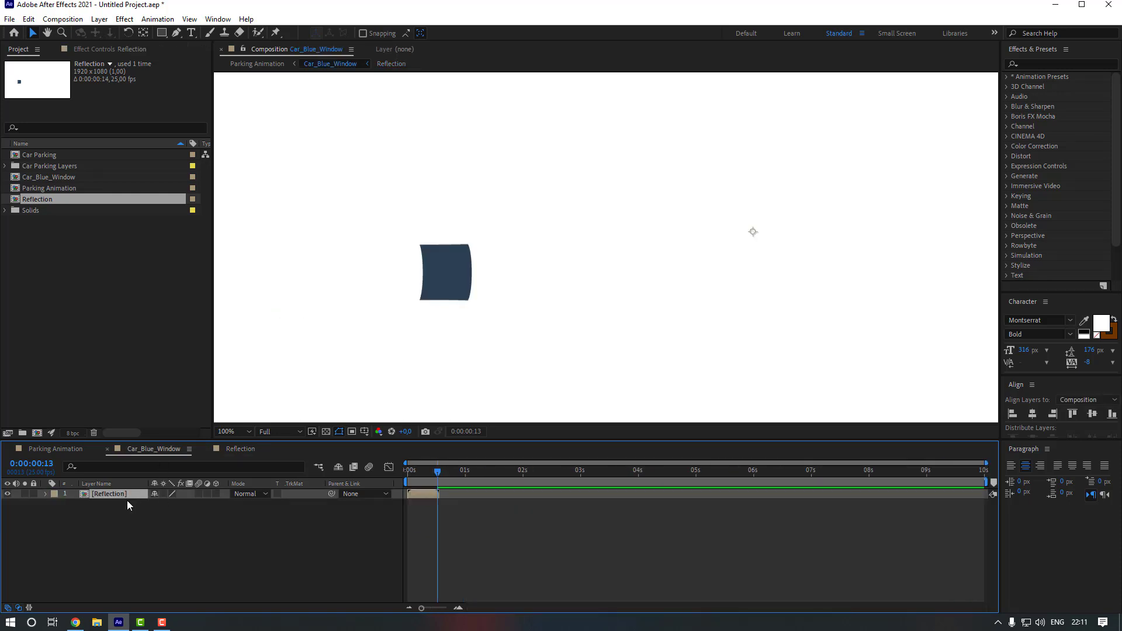
{"action": "key", "text": "ctrl+d"}
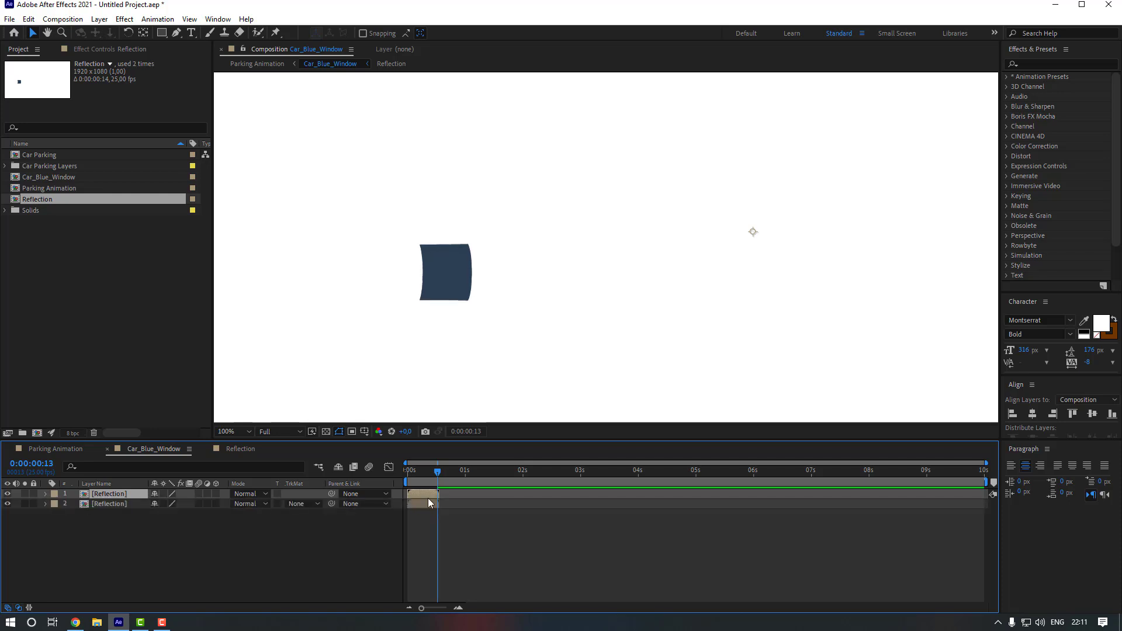
{"action": "left_click_drag", "start_coordinate": [429, 492], "coordinate": [454, 492]}
{"action": "key", "text": "ctrl+d"}
{"action": "key", "text": "ctrl+d"}
{"action": "key", "text": "ctrl+d"}
{"action": "key", "text": "ctrl+d"}
{"action": "key", "text": "ctrl+d"}
Duplicate all seven Reflection layers twice more, continue the sequence up to 10 seconds, and preview it from the start
{"action": "key", "text": "ctrl+a"}
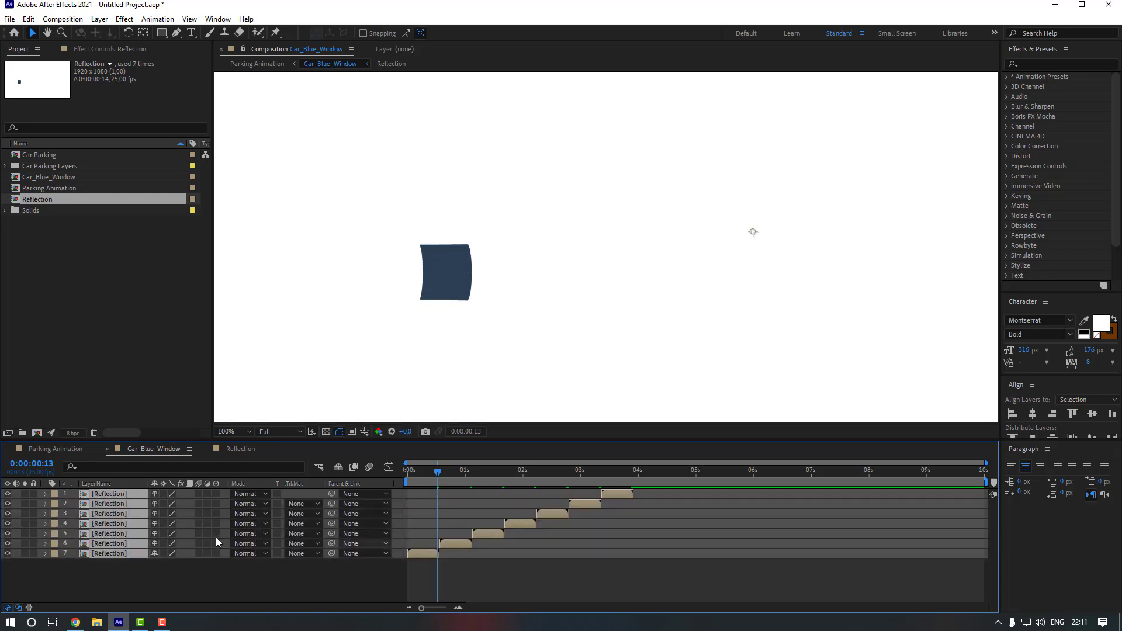
{"action": "key", "text": "ctrl+d"}
{"action": "key", "text": "ctrl+d"}
{"action": "key", "text": "F2"}
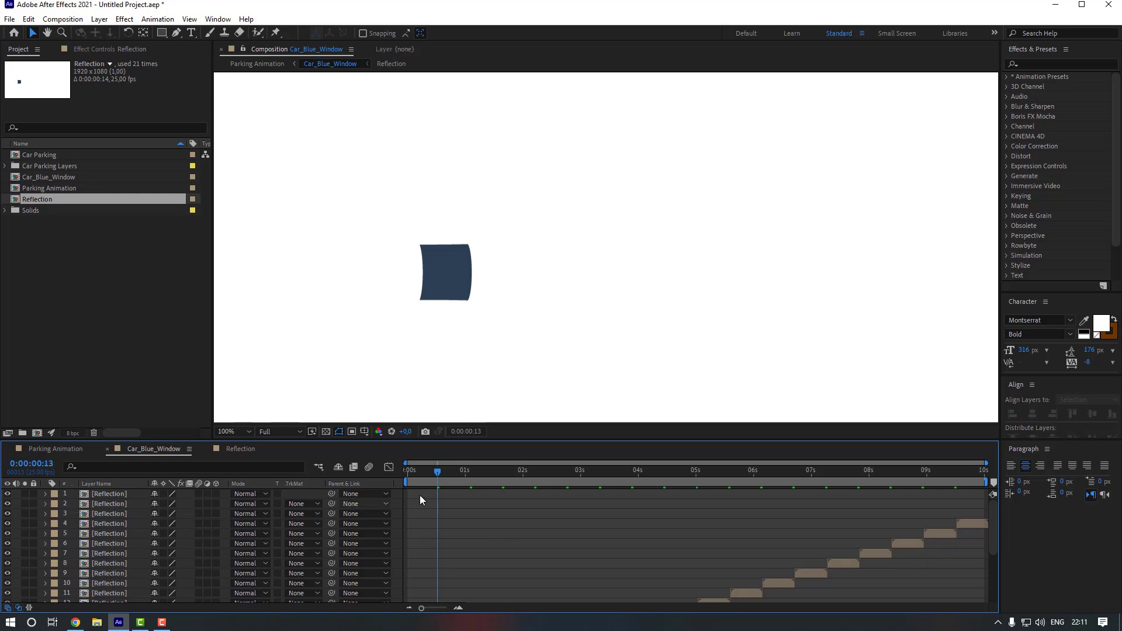
{"action": "key", "text": "Home"}
{"action": "key", "text": "space"}
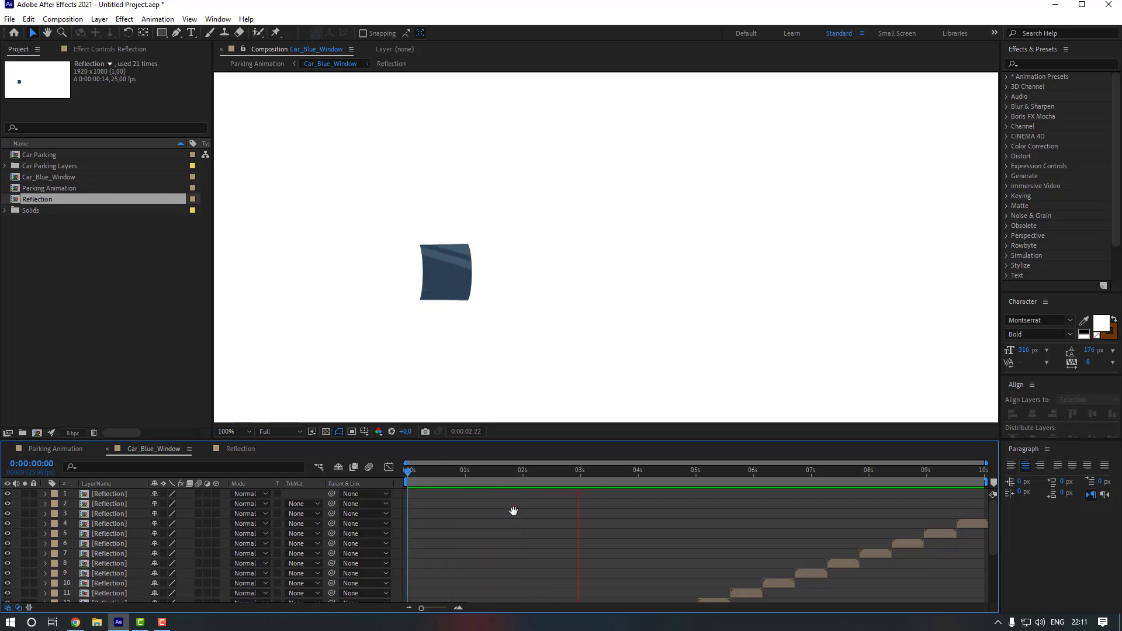
{"action": "key", "text": "space"}
Inspect the blue car's window reflections up close in Parking Animation and preview the comp from the start
{"action": "left_click", "coordinate": [31, 451]}
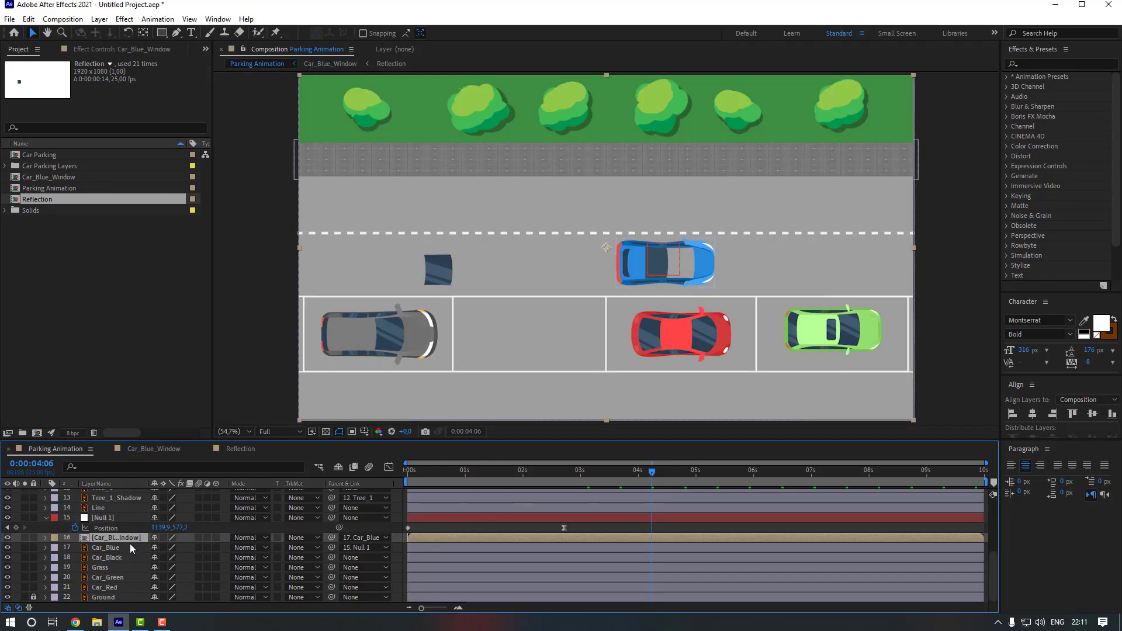
{"action": "left_click_drag", "start_coordinate": [461, 276], "coordinate": [499, 240]}
{"action": "scroll", "coordinate": [686, 259], "scroll_direction": "up", "scroll_amount": 4}
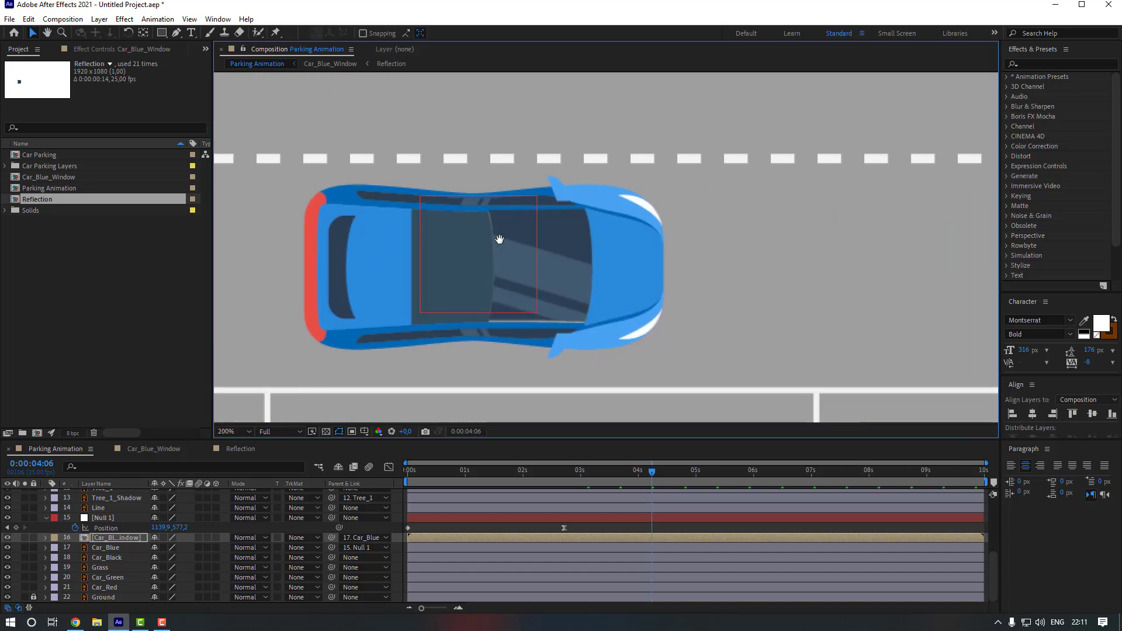
{"action": "scroll", "coordinate": [769, 256], "scroll_direction": "down", "scroll_amount": 4}
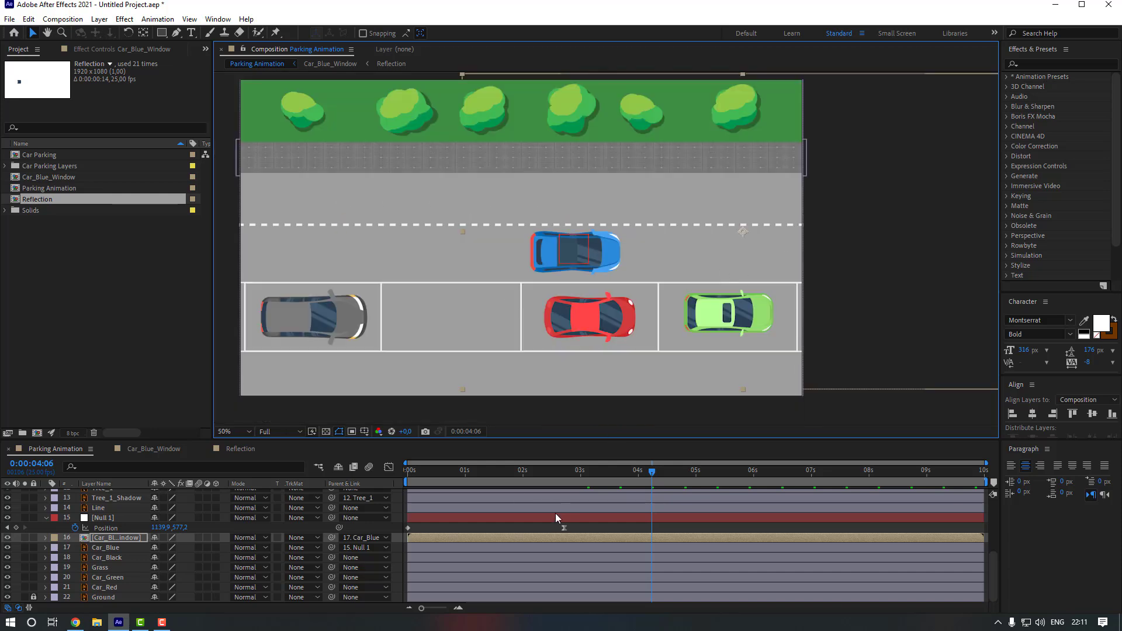
{"action": "key", "text": "Home"}
{"action": "key", "text": "space"}
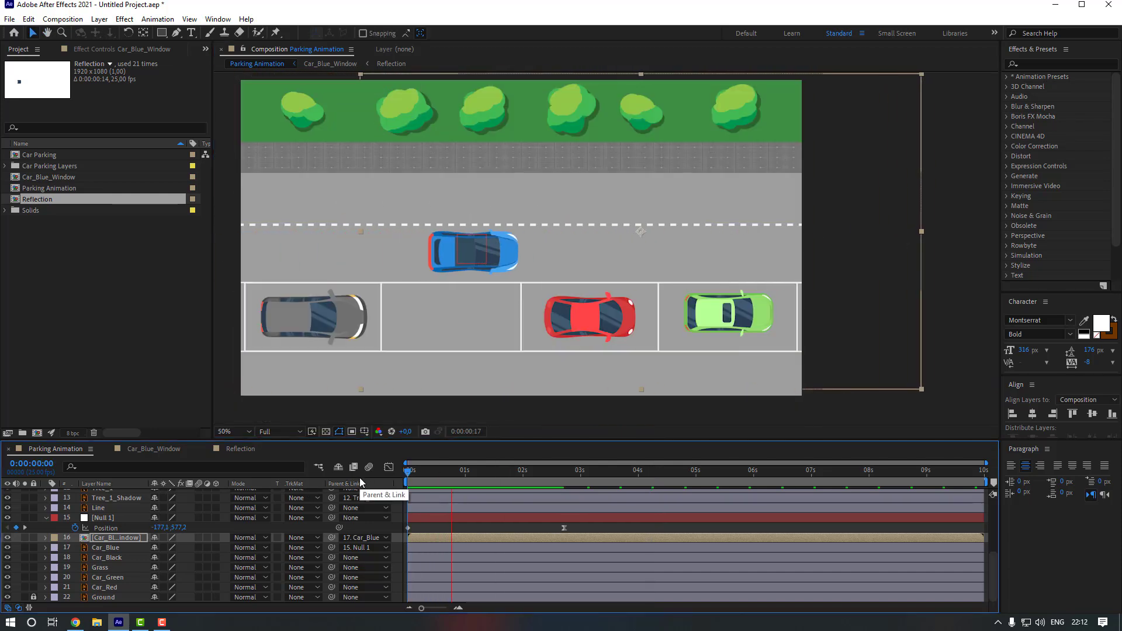
Delete every Reflection layer in Car_Blue_Window that starts after the car stops at 0:00:02:18
{"action": "left_click", "coordinate": [565, 474]}
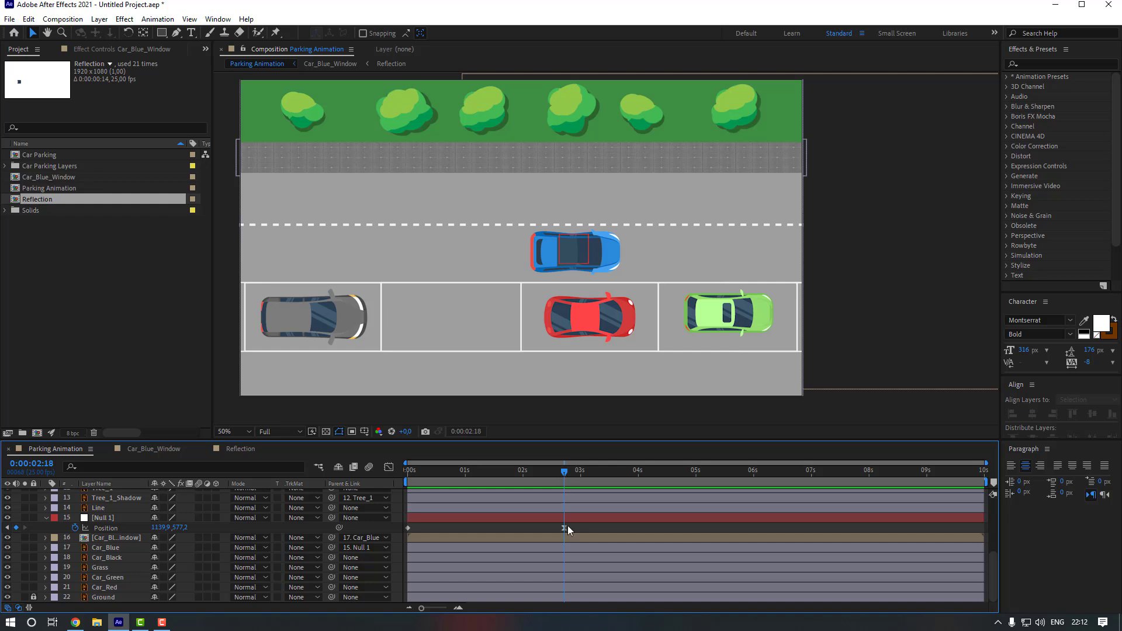
{"action": "left_click", "coordinate": [152, 450]}
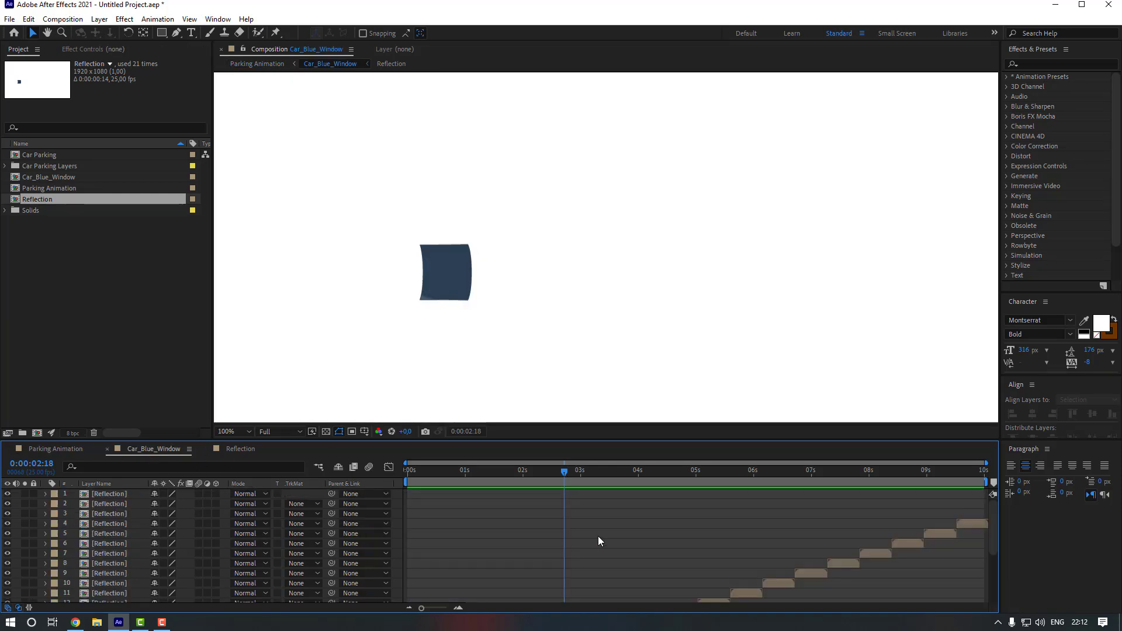
{"action": "scroll", "coordinate": [596, 535], "scroll_direction": "down", "scroll_amount": 1}
{"action": "left_click", "coordinate": [584, 553]}
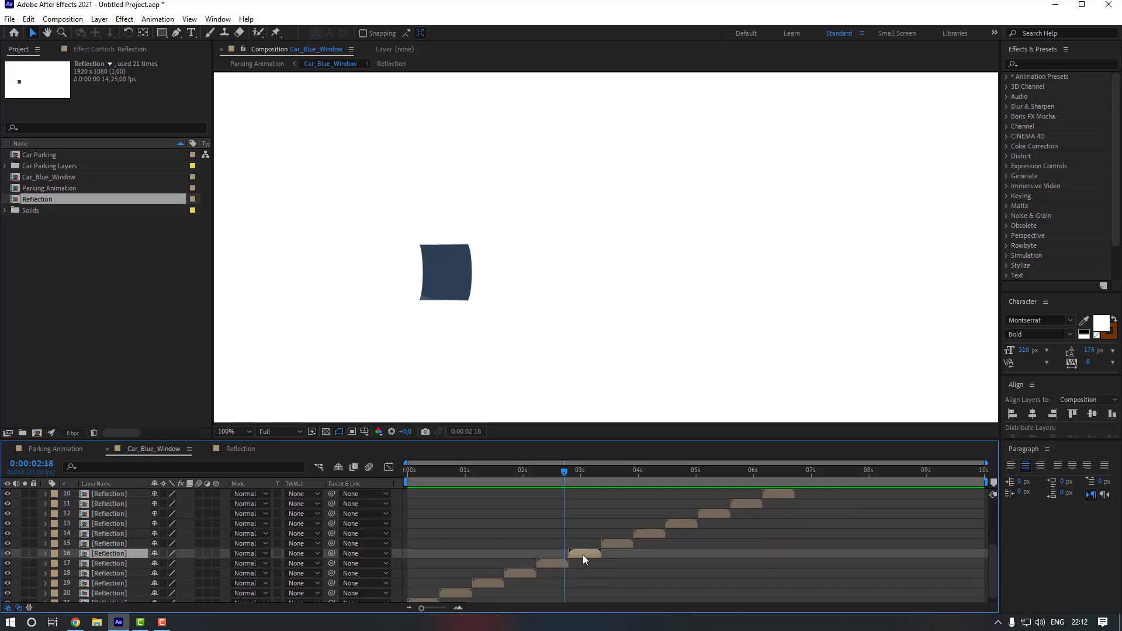
{"action": "scroll", "coordinate": [583, 556], "scroll_direction": "up", "scroll_amount": 3}
{"action": "scroll", "coordinate": [785, 535], "scroll_direction": "down", "scroll_amount": 2}
{"action": "key", "text": "ctrl+a"}
{"action": "scroll", "coordinate": [688, 506], "scroll_direction": "up", "scroll_amount": 2}
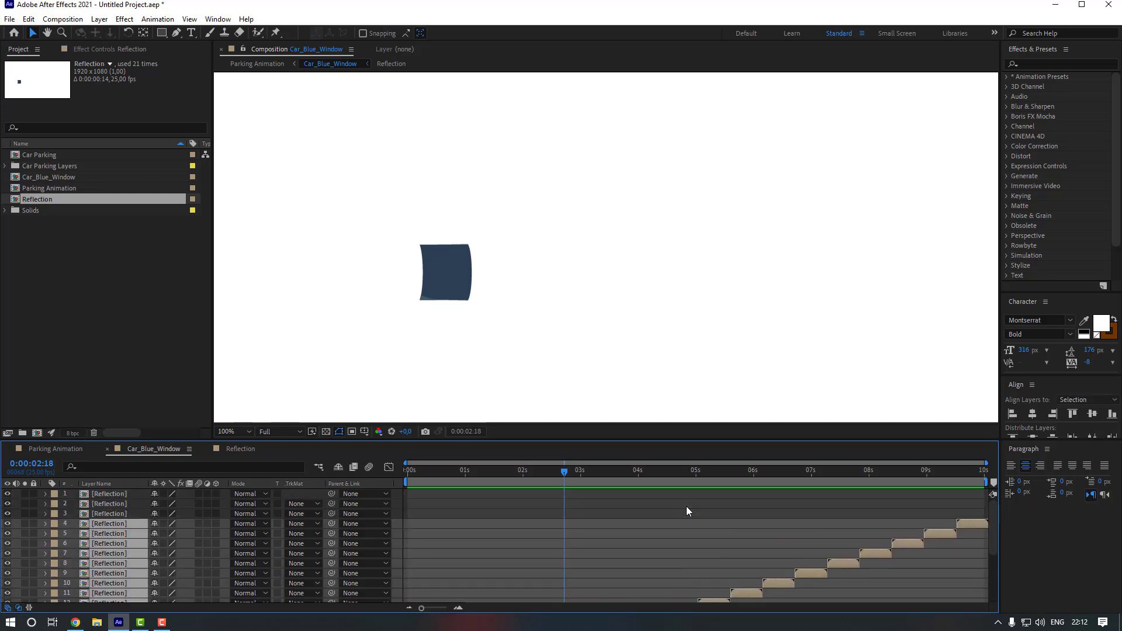
{"action": "left_click", "coordinate": [113, 492], "text": "shift"}
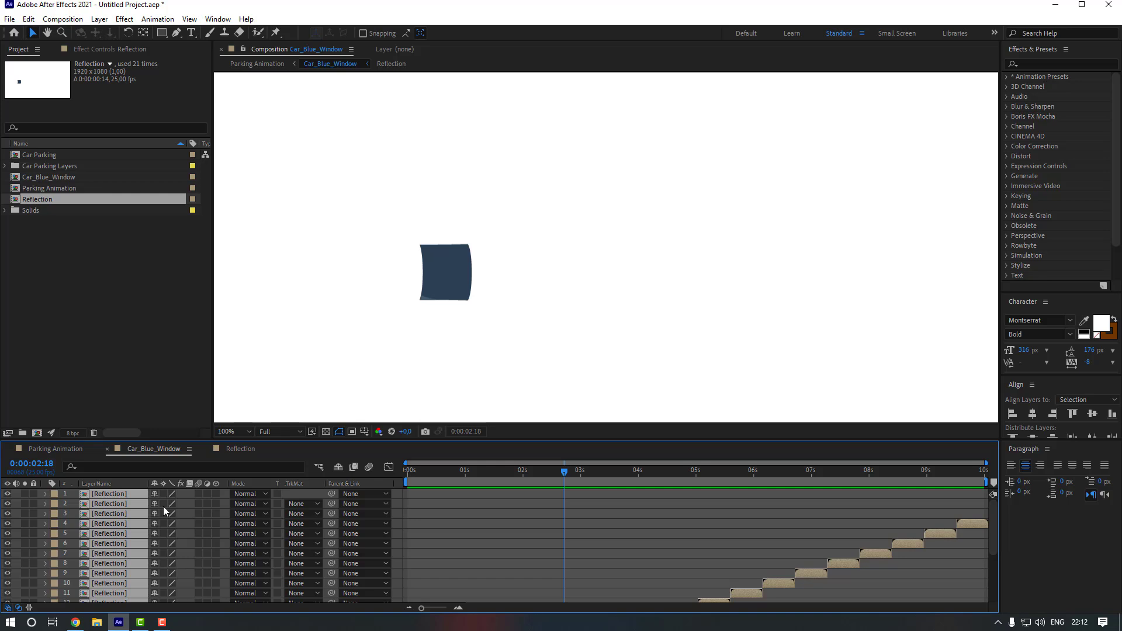
{"action": "key", "text": "Delete"}
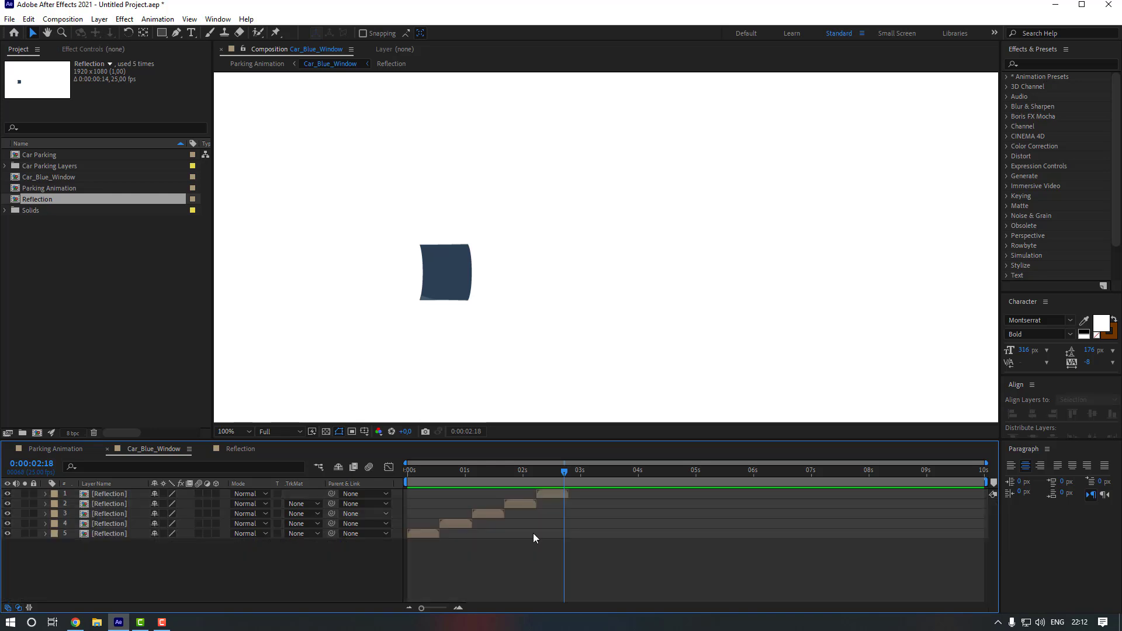
Set the Reflection comp's duration to 0:00:10:00 in its composition settings
{"action": "double_click", "coordinate": [120, 496]}
{"action": "right_click", "coordinate": [473, 557]}
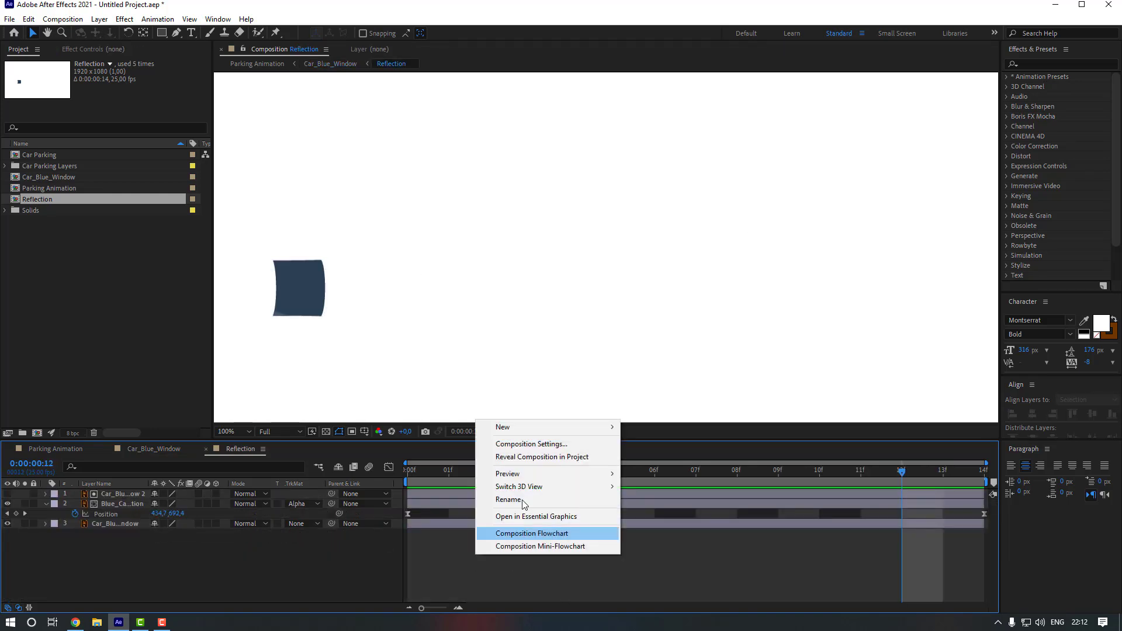
{"action": "left_click", "coordinate": [531, 444]}
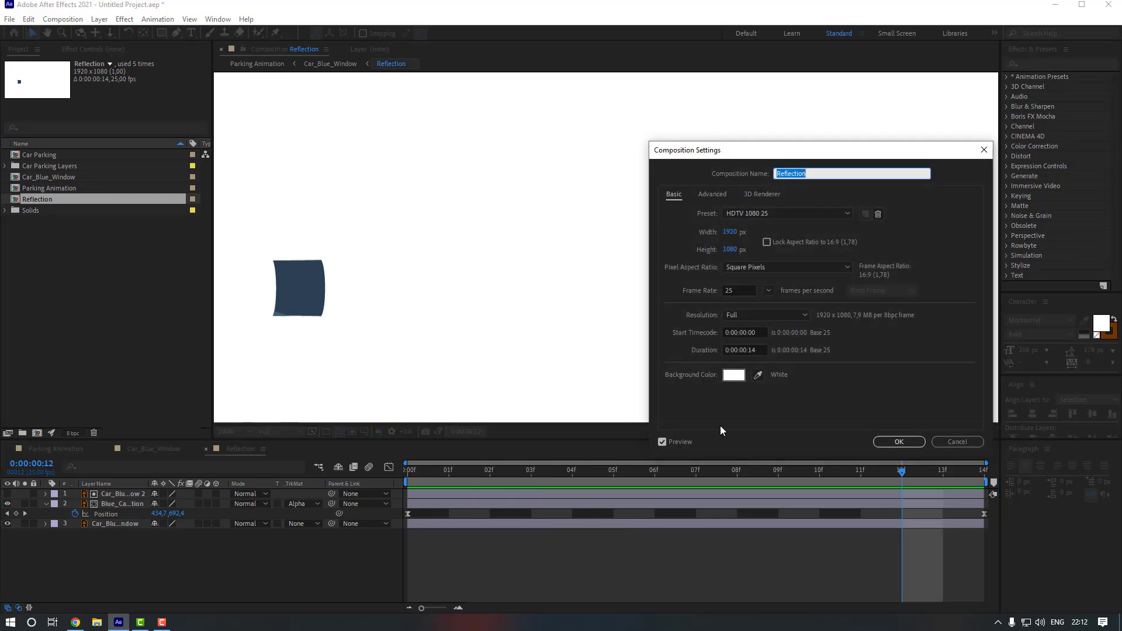
{"action": "left_click", "coordinate": [750, 349]}
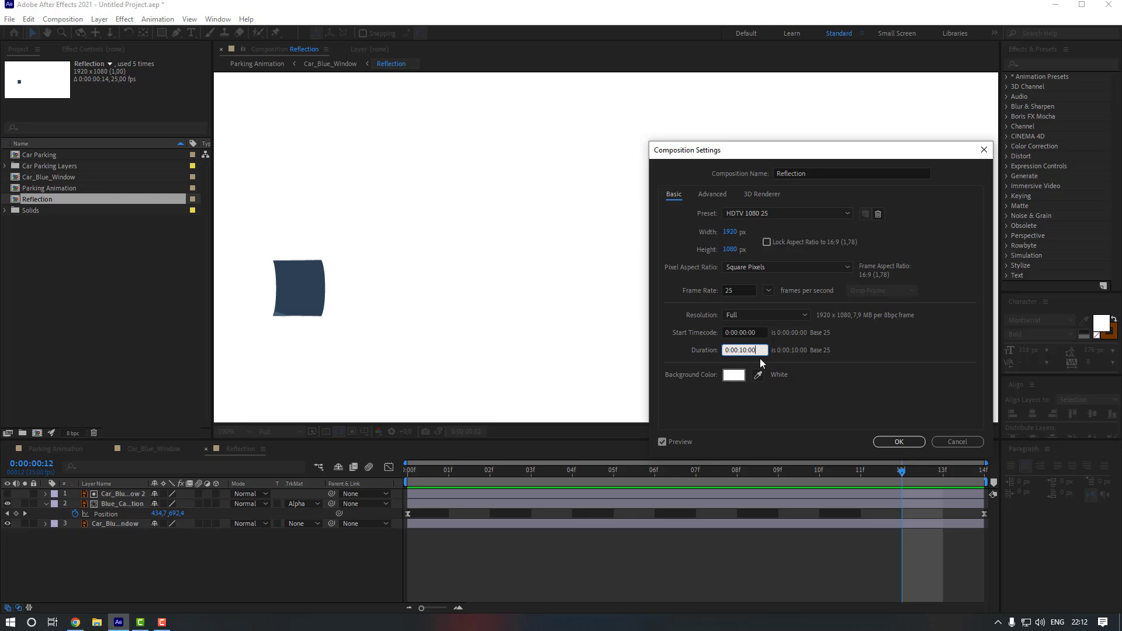
{"action": "left_click", "coordinate": [881, 443]}
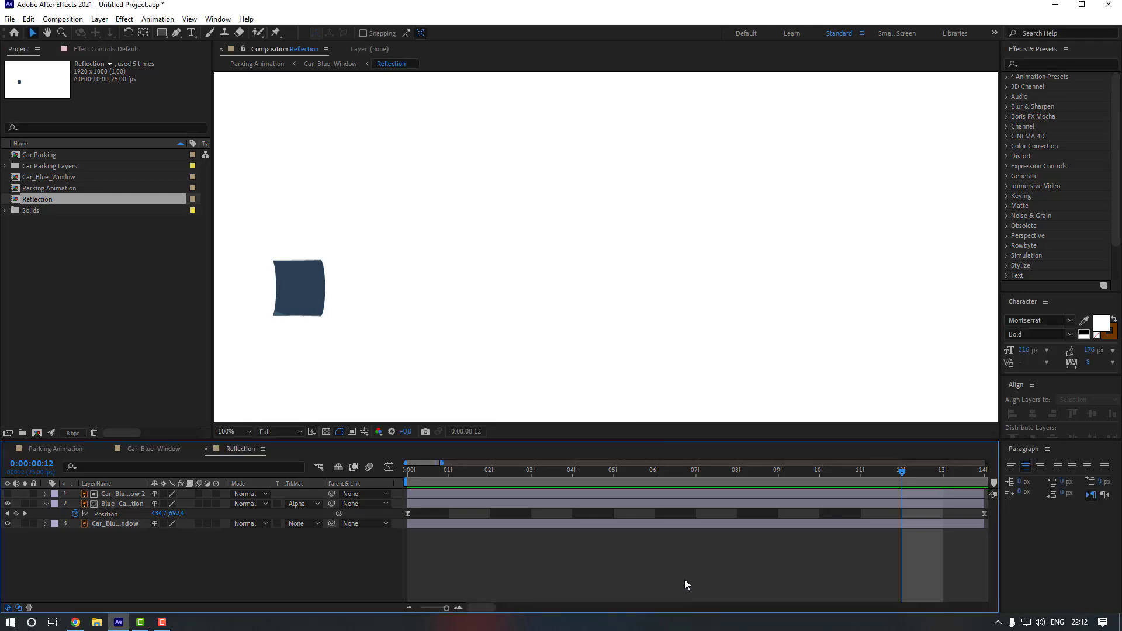
Extend the out points of all three layers in the Reflection comp to the end of the 10-second comp
{"action": "left_click_drag", "start_coordinate": [450, 613], "coordinate": [422, 610]}
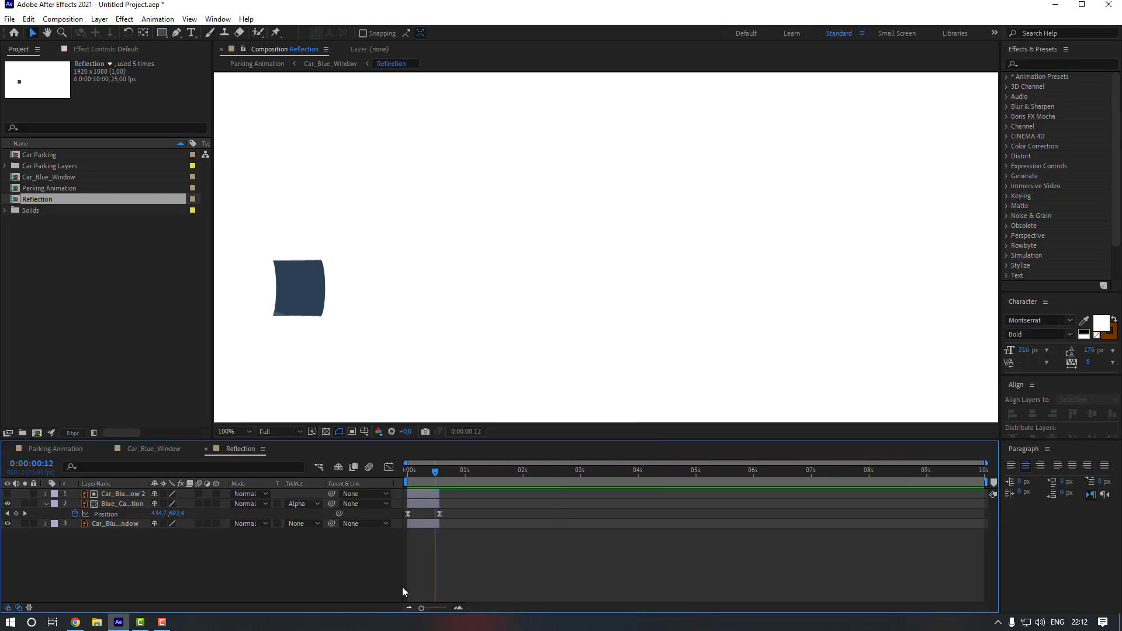
{"action": "left_click", "coordinate": [419, 494]}
{"action": "left_click", "coordinate": [417, 526], "text": "shift"}
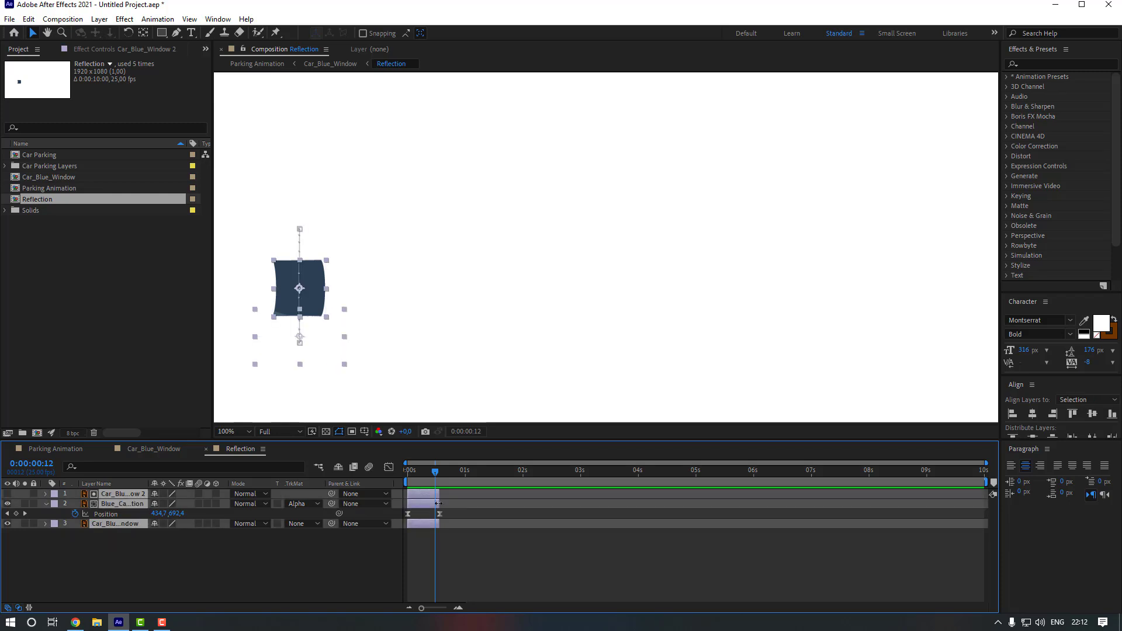
{"action": "left_click_drag", "start_coordinate": [439, 503], "coordinate": [986, 504]}
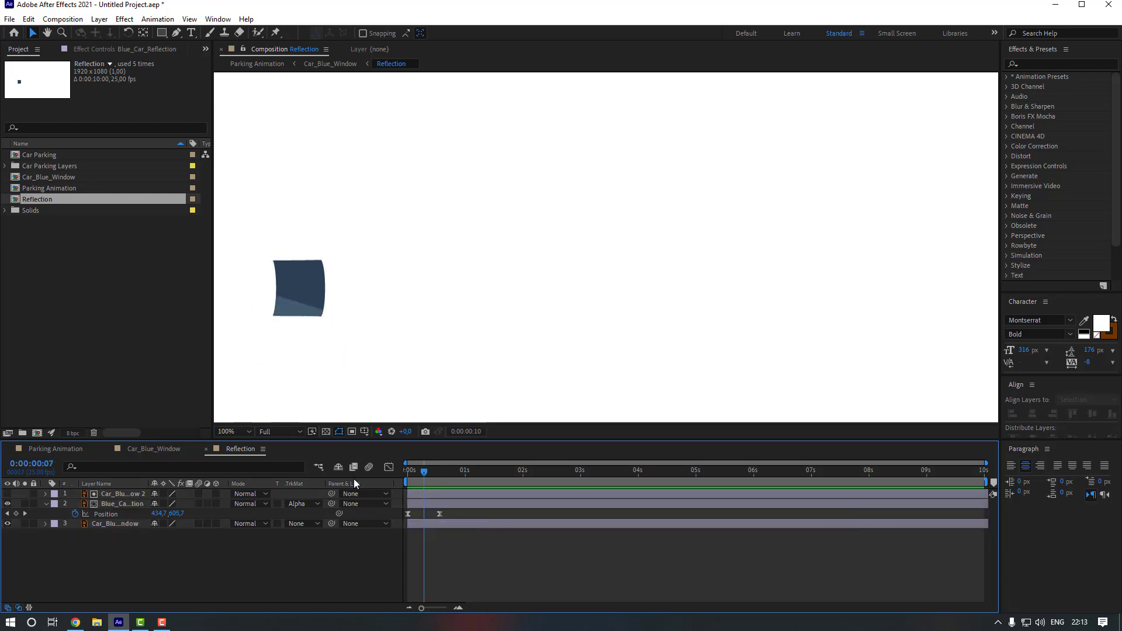
Preview the reflections in Car_Blue_Window and then on the moving car in Parking Animation
{"action": "left_click", "coordinate": [139, 450]}
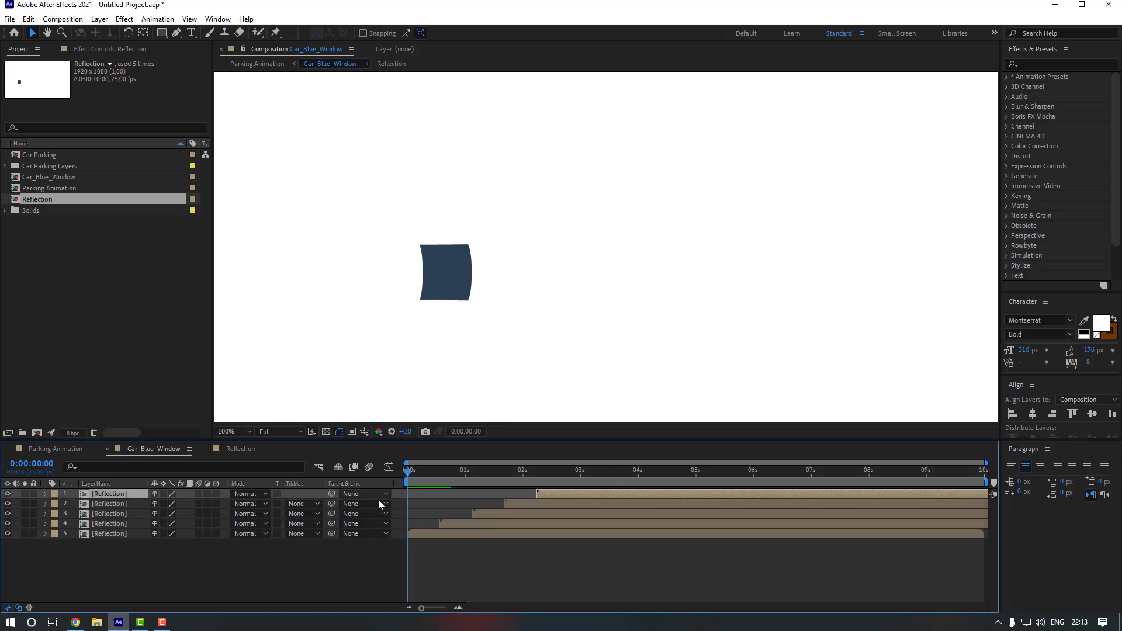
{"action": "key", "text": "space"}
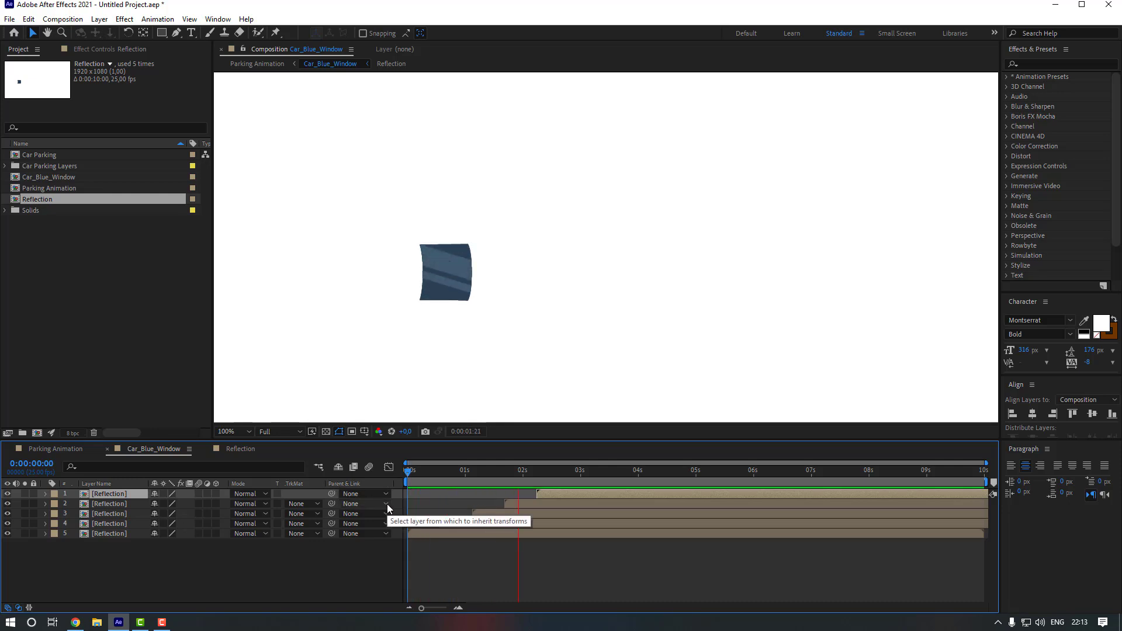
{"action": "key", "text": "space"}
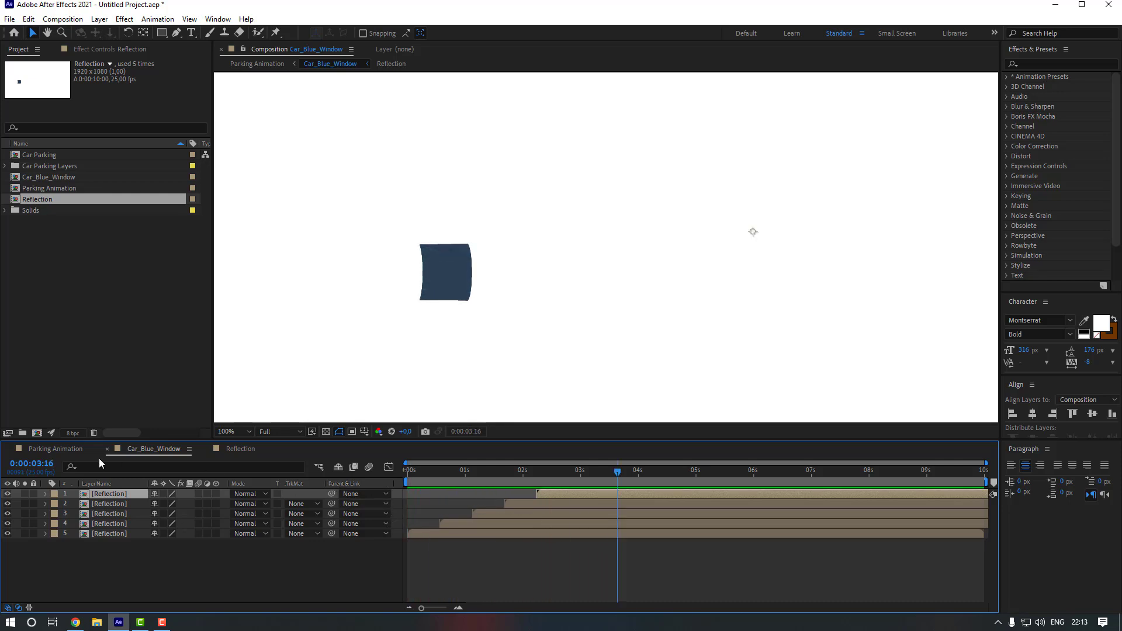
{"action": "left_click", "coordinate": [70, 449]}
{"action": "left_click_drag", "start_coordinate": [545, 474], "coordinate": [516, 479]}
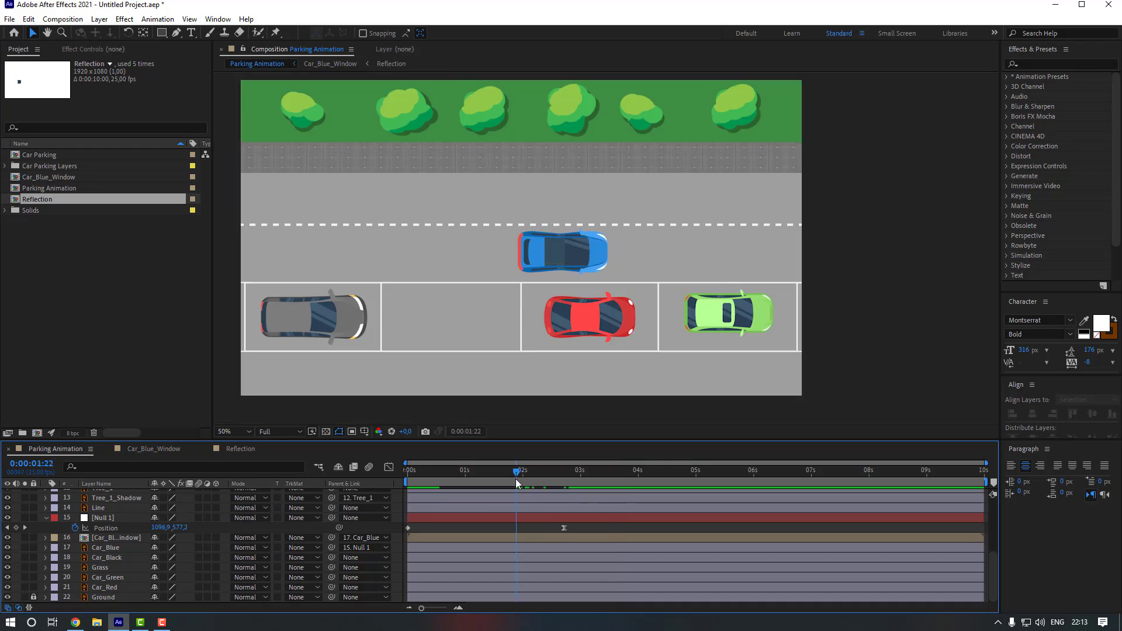
{"action": "key", "text": "space"}
Delete the last-starting Reflection layer from Car_Blue_Window and check the car at 0:00:02:18 in Parking Animation
{"action": "left_click", "coordinate": [521, 479]}
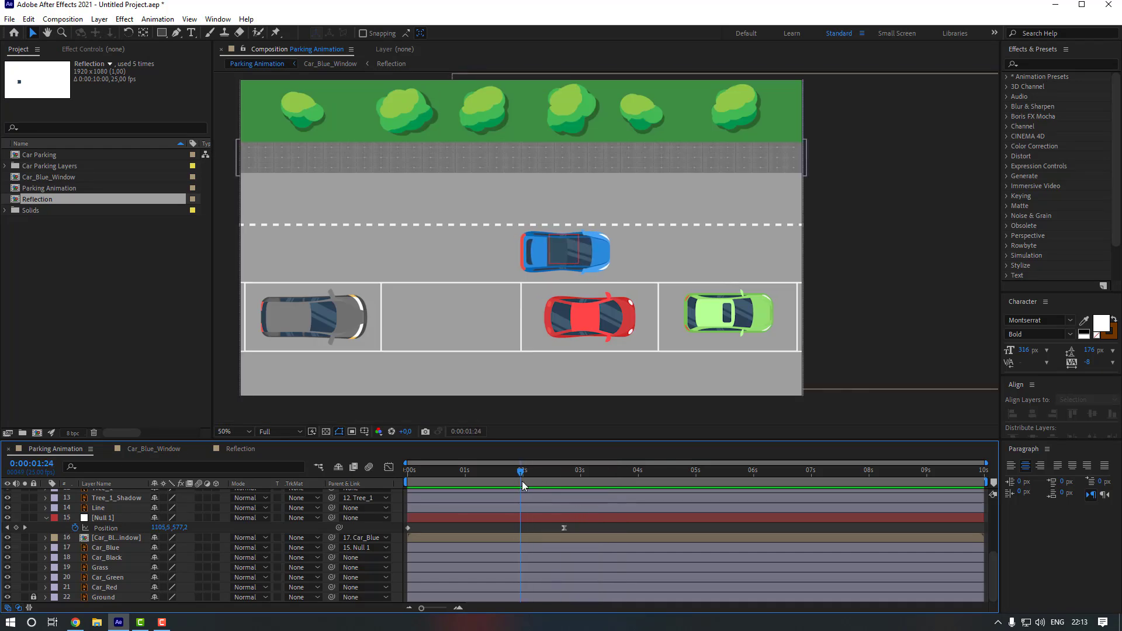
{"action": "left_click", "coordinate": [166, 449]}
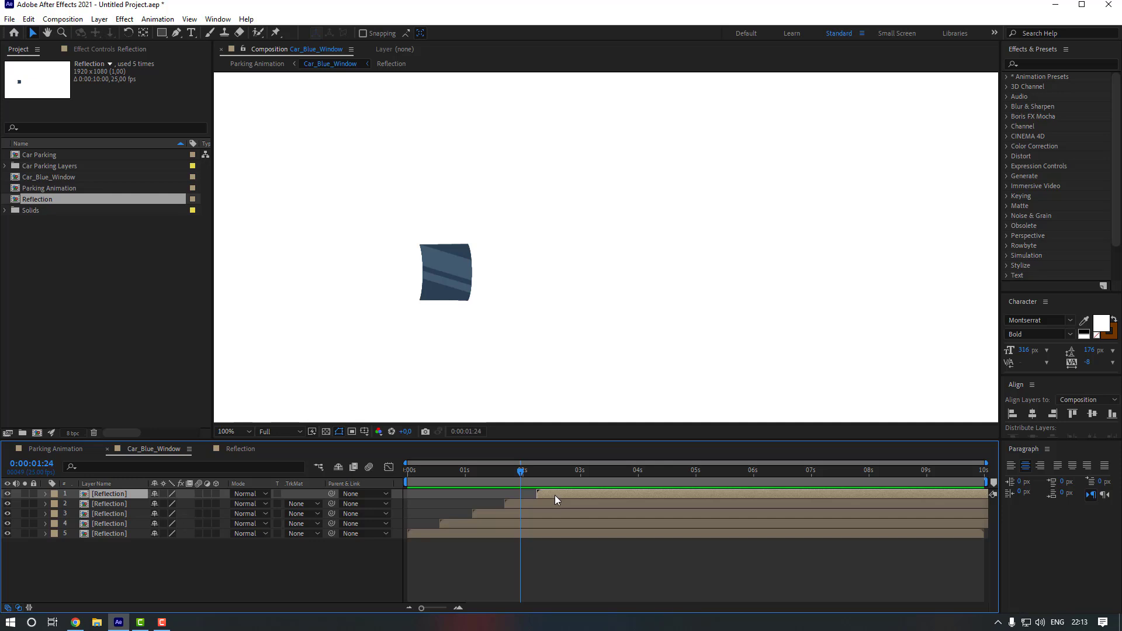
{"action": "key", "text": "Delete"}
{"action": "left_click", "coordinate": [92, 453]}
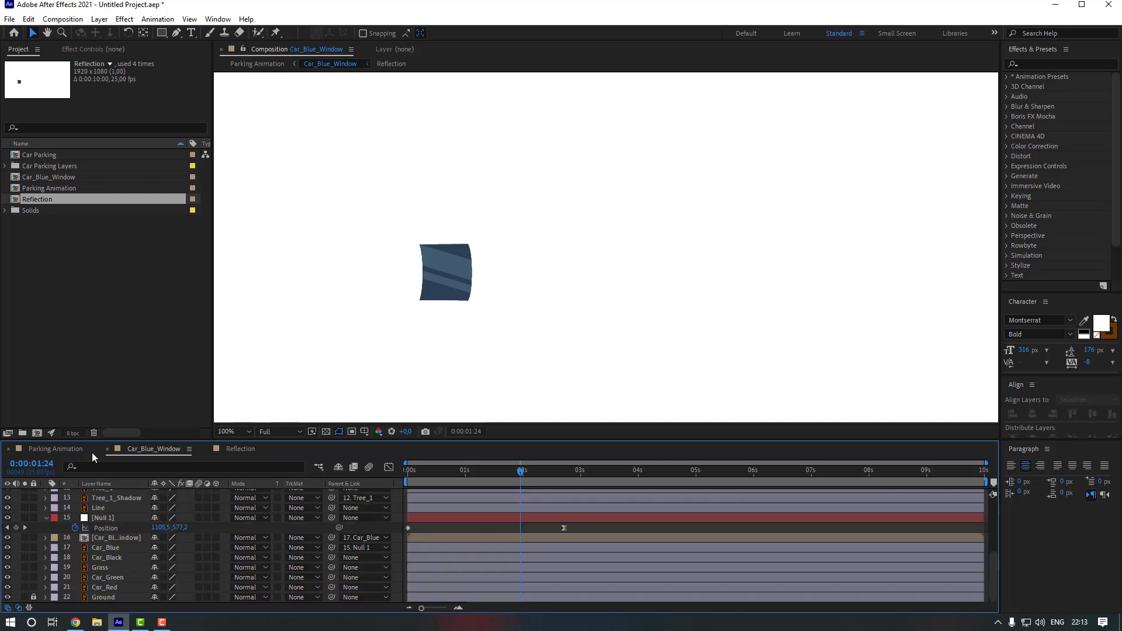
{"action": "left_click_drag", "start_coordinate": [520, 471], "coordinate": [563, 471]}
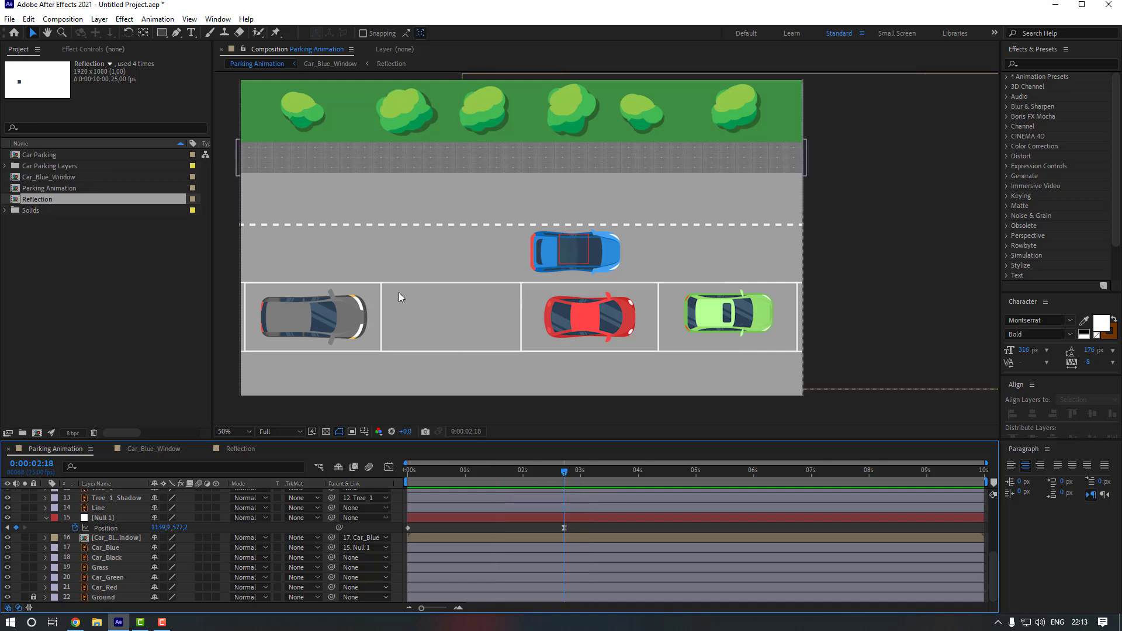
Keyframe Null 1's rotation at 0:00:02:18, and at 0:00:03:03 rotate it to -26° and move the car into the empty parking space
{"action": "left_click", "coordinate": [118, 523]}
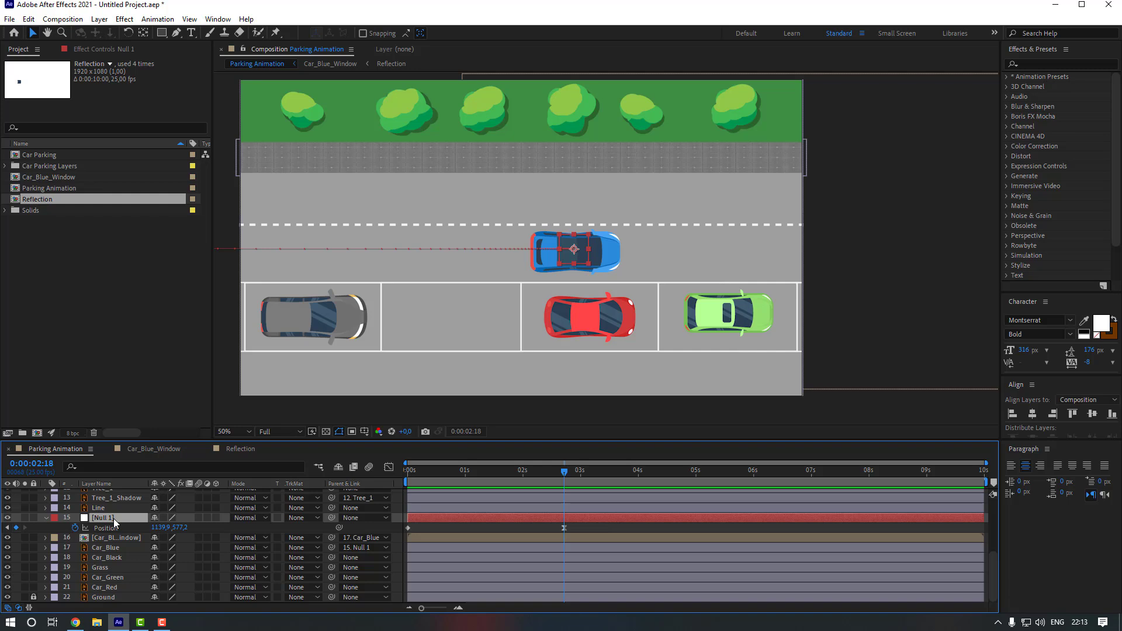
{"action": "key", "text": "shift+r"}
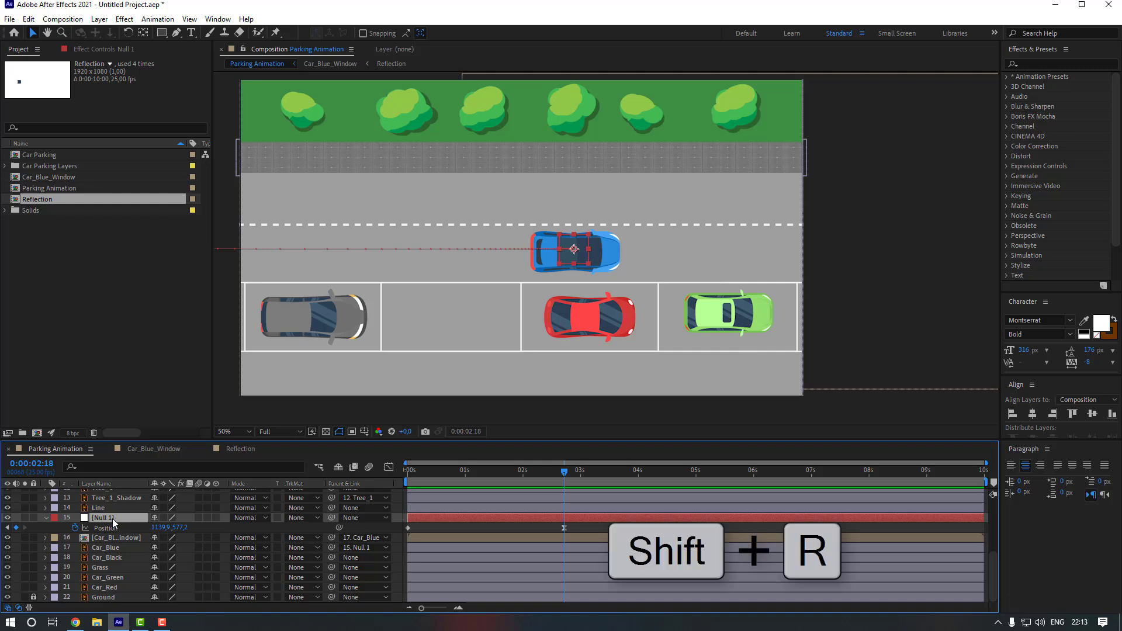
{"action": "key", "text": "shift+r"}
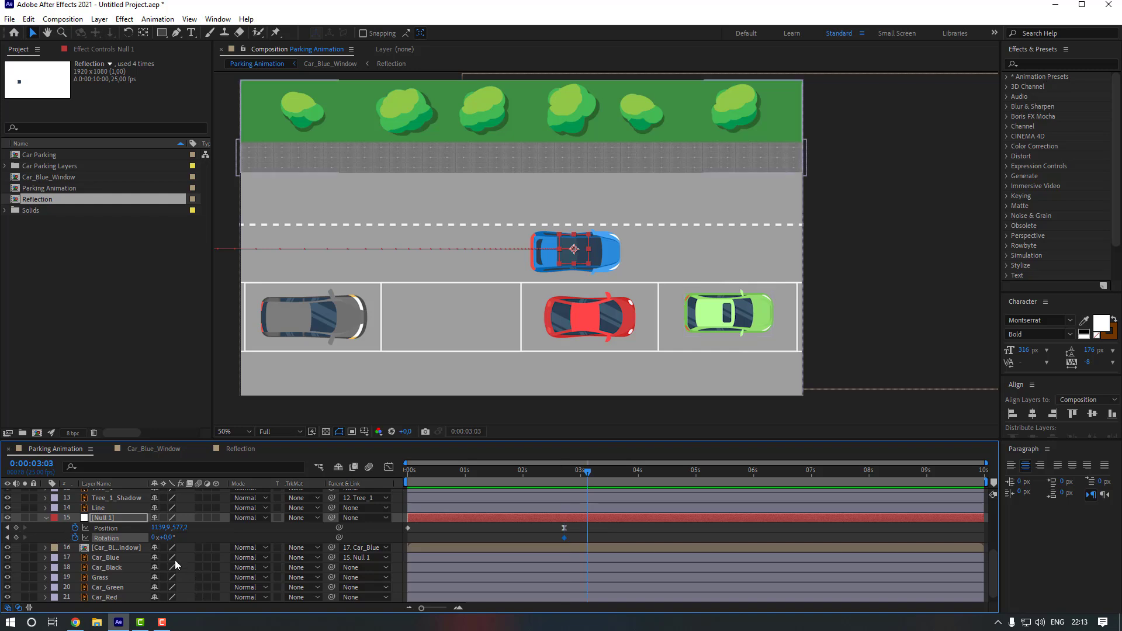
{"action": "left_click_drag", "start_coordinate": [163, 539], "coordinate": [152, 542]}
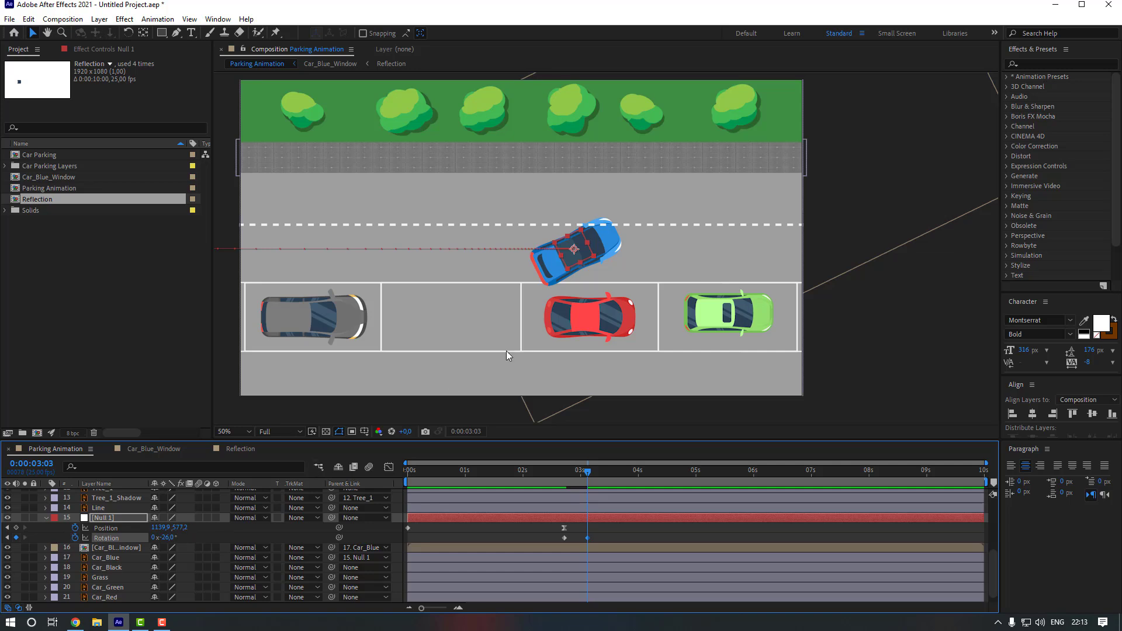
{"action": "left_click_drag", "start_coordinate": [570, 260], "coordinate": [445, 314]}
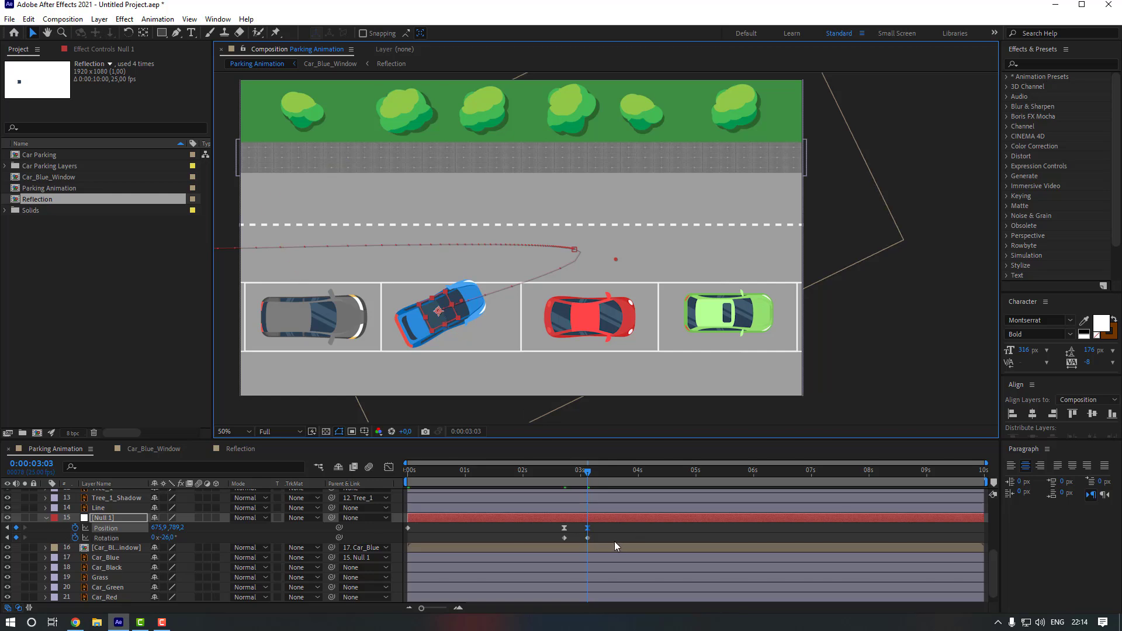
Apply Easy Ease to Null 1's rotation keyframes and reshape the position speed curve between the last two keyframes in the Graph Editor
{"action": "right_click", "coordinate": [565, 538]}
{"action": "mouse_move", "coordinate": [675, 532]}
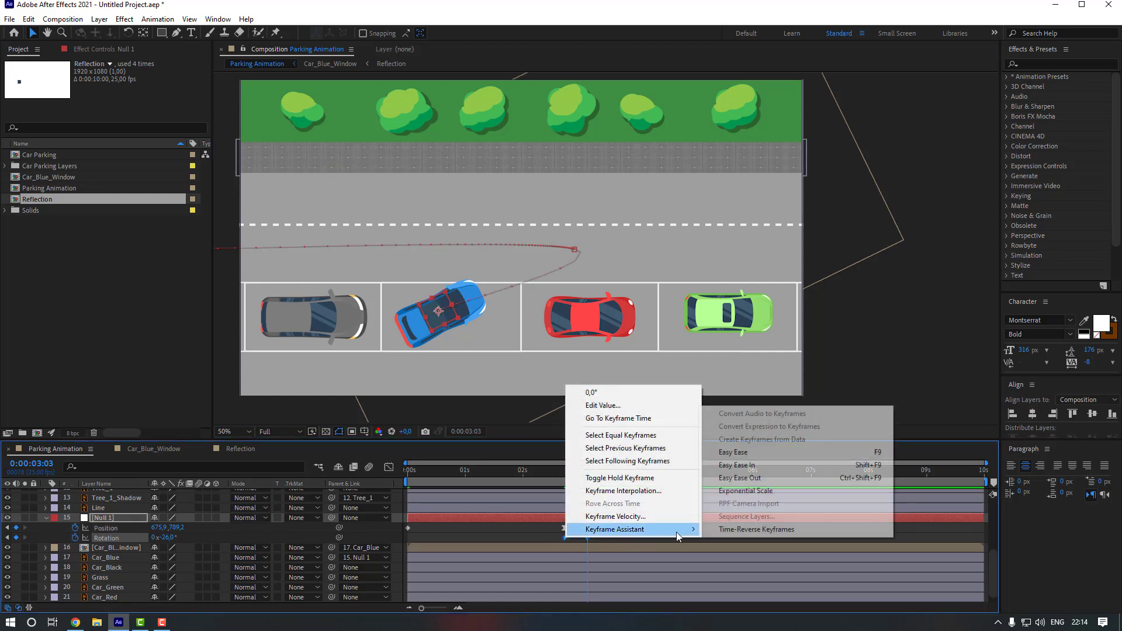
{"action": "left_click", "coordinate": [733, 452]}
{"action": "left_click_drag", "start_coordinate": [610, 527], "coordinate": [522, 517]}
{"action": "left_click", "coordinate": [390, 468]}
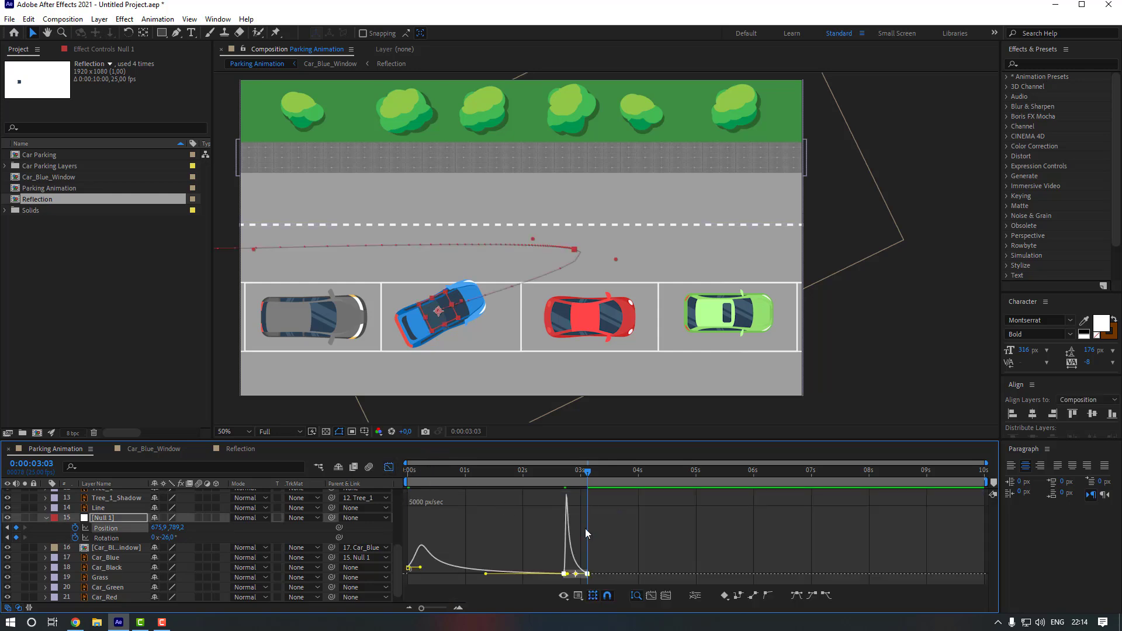
{"action": "scroll", "coordinate": [586, 528], "scroll_direction": "up", "scroll_amount": 4}
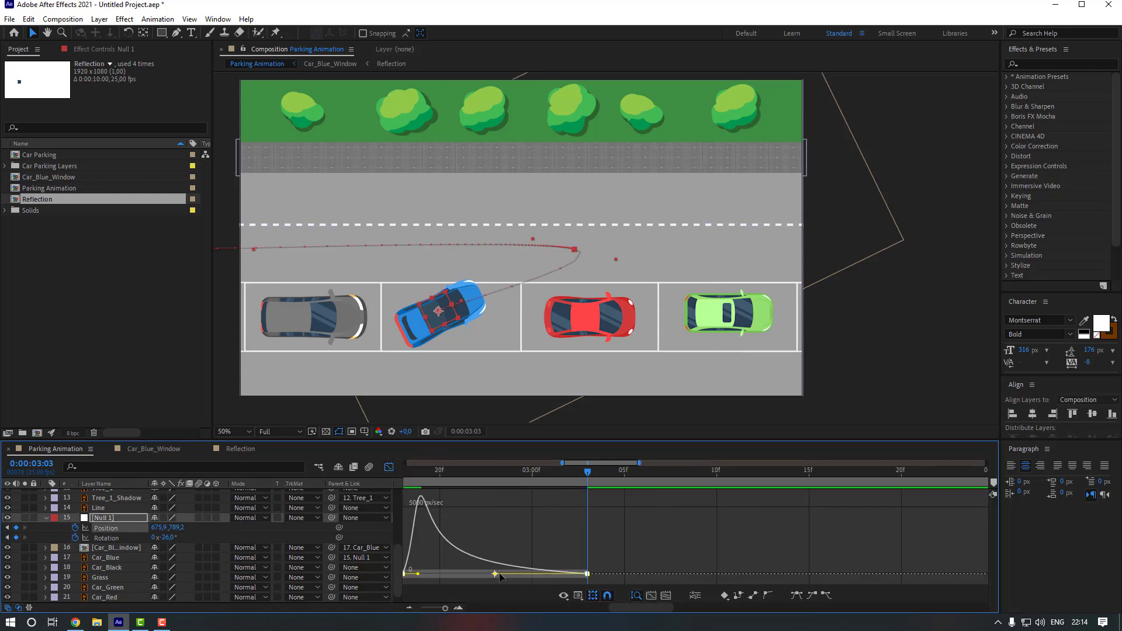
{"action": "left_click_drag", "start_coordinate": [633, 564], "coordinate": [567, 578]}
{"action": "left_click", "coordinate": [388, 468]}
{"action": "left_click", "coordinate": [506, 530]}
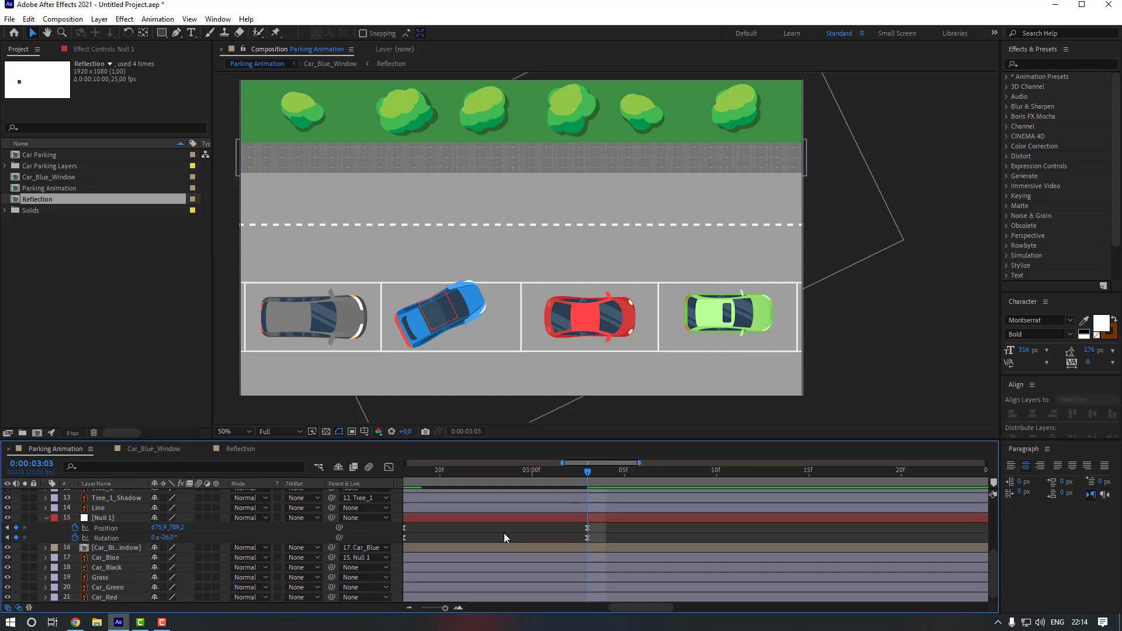
Preview the blue car's turn into the parking space starting from 0:00:02:12
{"action": "key", "text": "minus"}
{"action": "left_click_drag", "start_coordinate": [556, 474], "coordinate": [551, 472]}
{"action": "key", "text": "space"}
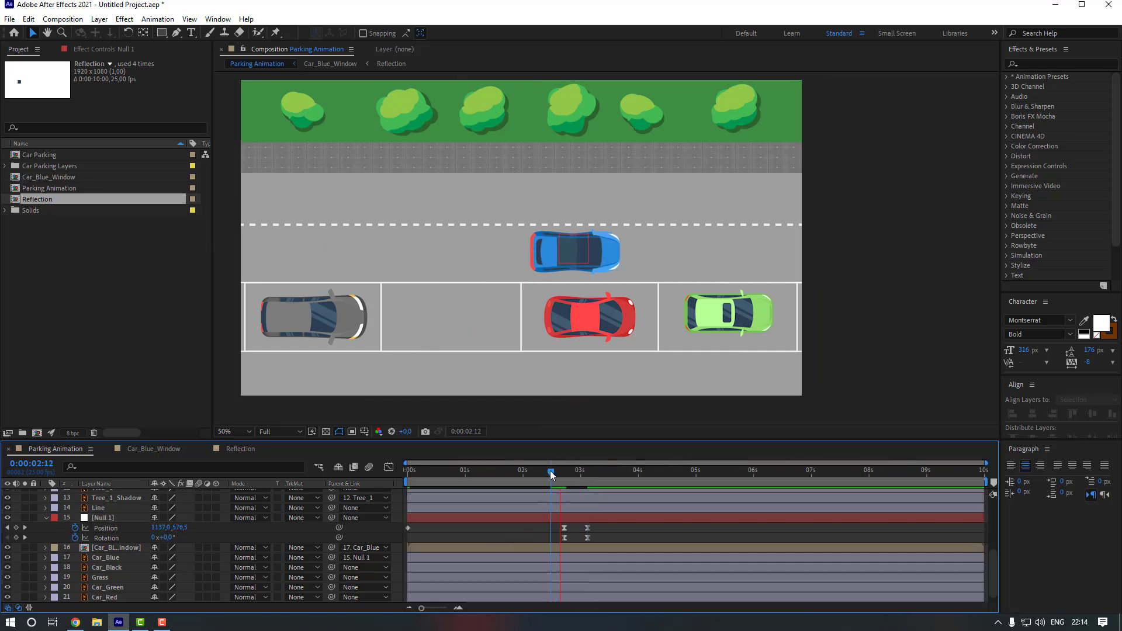
{"action": "key", "text": "space"}
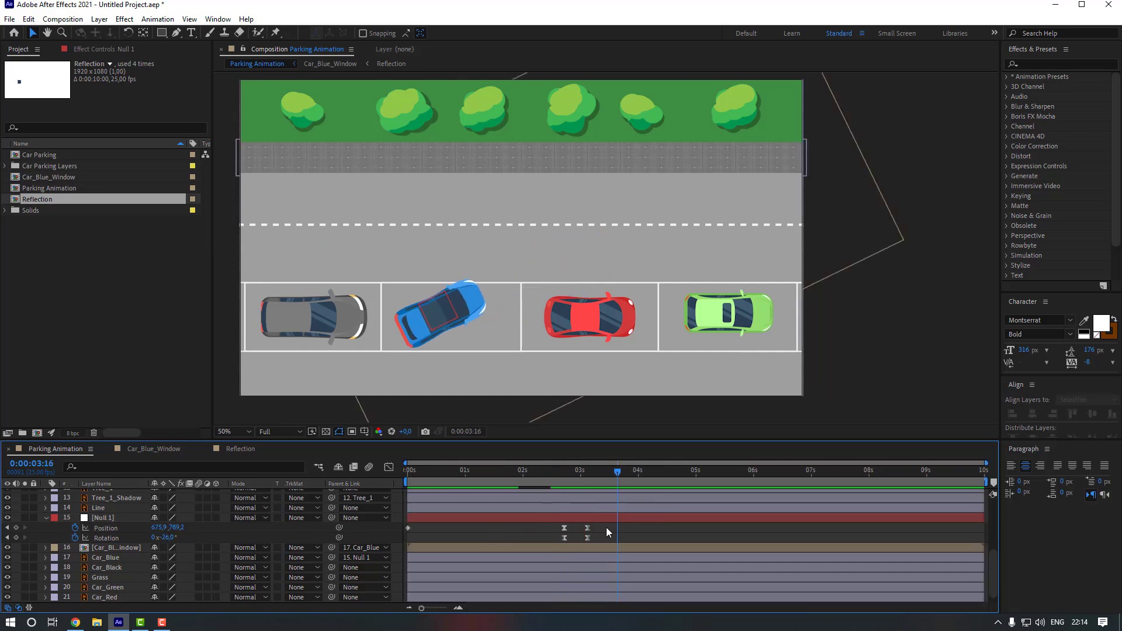
Move Null 1's last position and rotation keyframes to just before the 4-second mark and preview the slower turn
{"action": "left_click_drag", "start_coordinate": [606, 527], "coordinate": [635, 532]}
{"action": "left_click", "coordinate": [539, 473]}
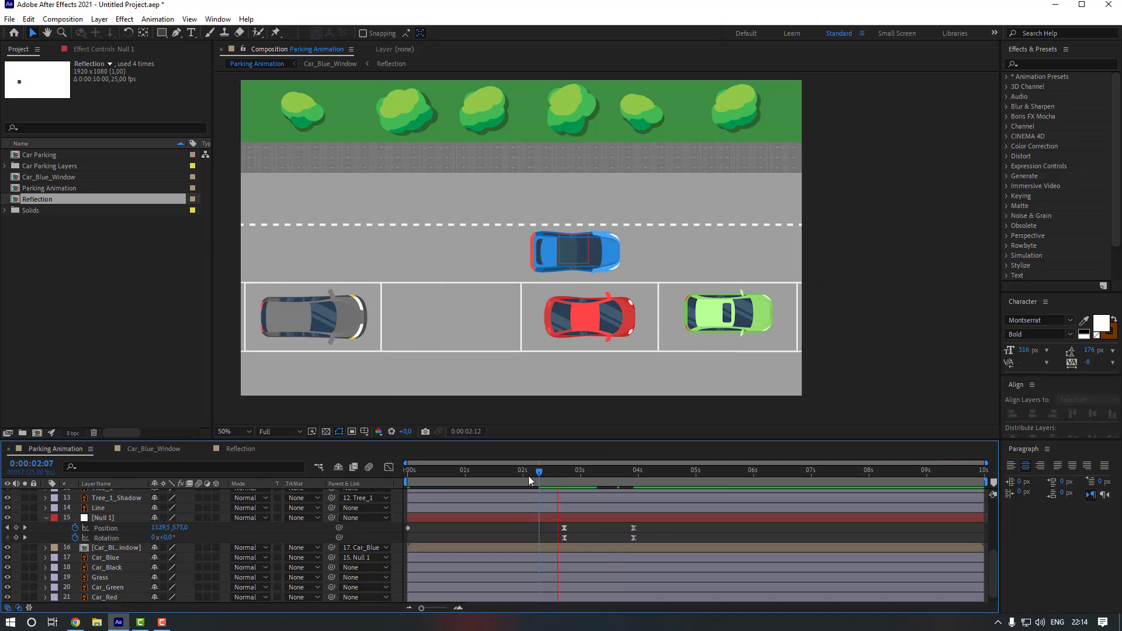
{"action": "key", "text": "space"}
{"action": "left_click_drag", "start_coordinate": [580, 474], "coordinate": [542, 475]}
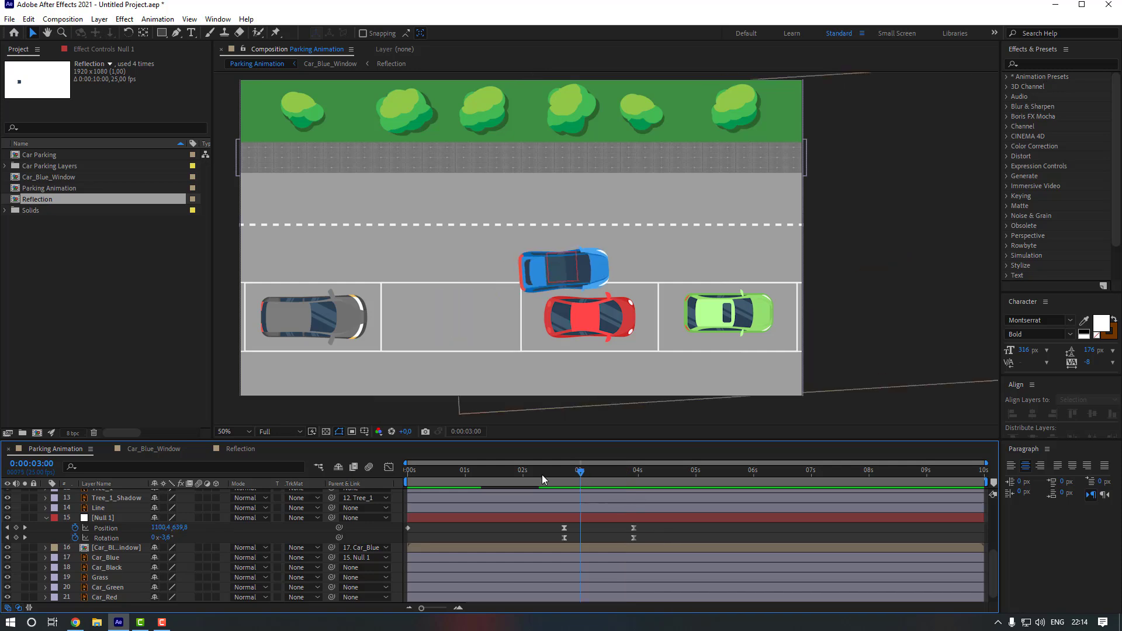
{"action": "left_click", "coordinate": [538, 473]}
{"action": "key", "text": "space"}
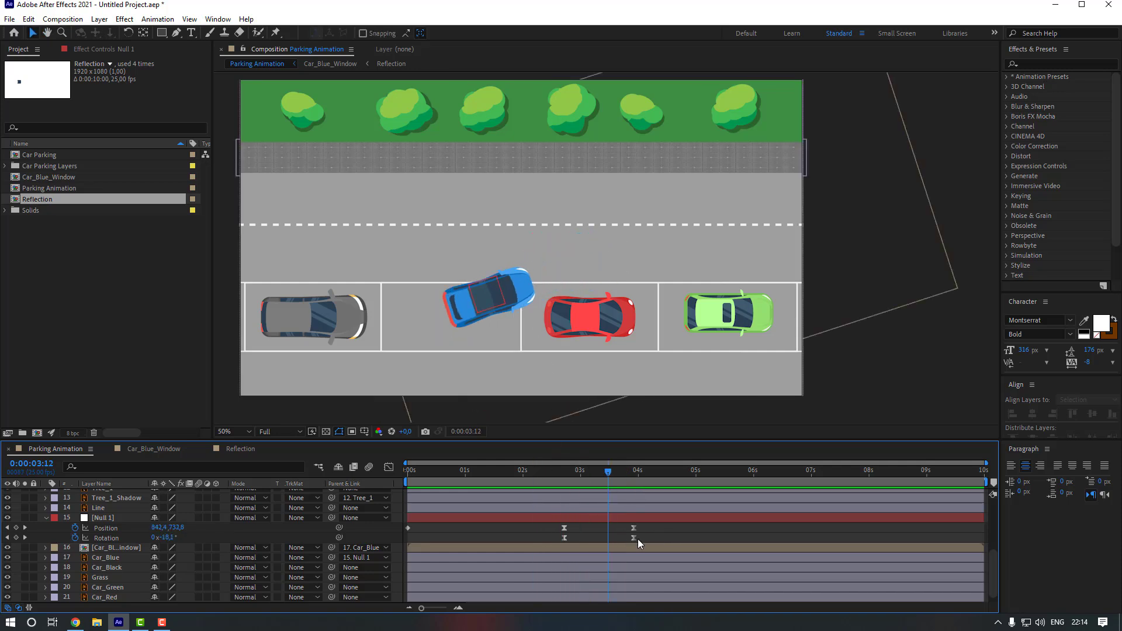
Set the spatial interpolation of all Null 1 position keyframes to Linear
{"action": "left_click_drag", "start_coordinate": [653, 525], "coordinate": [400, 532]}
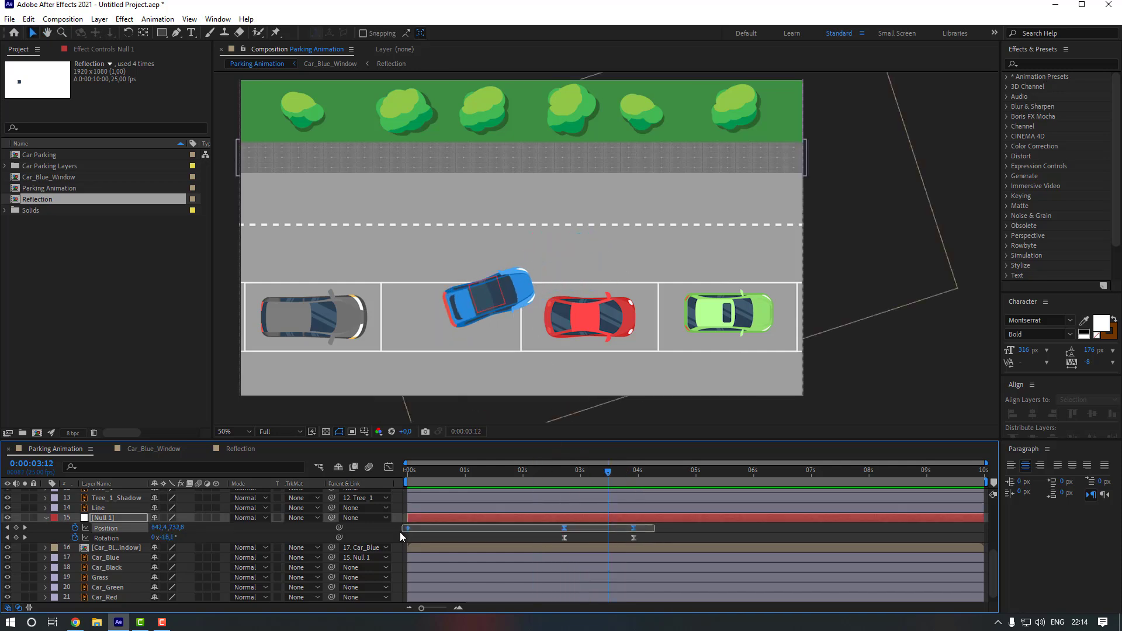
{"action": "right_click", "coordinate": [564, 530]}
{"action": "left_click", "coordinate": [617, 483]}
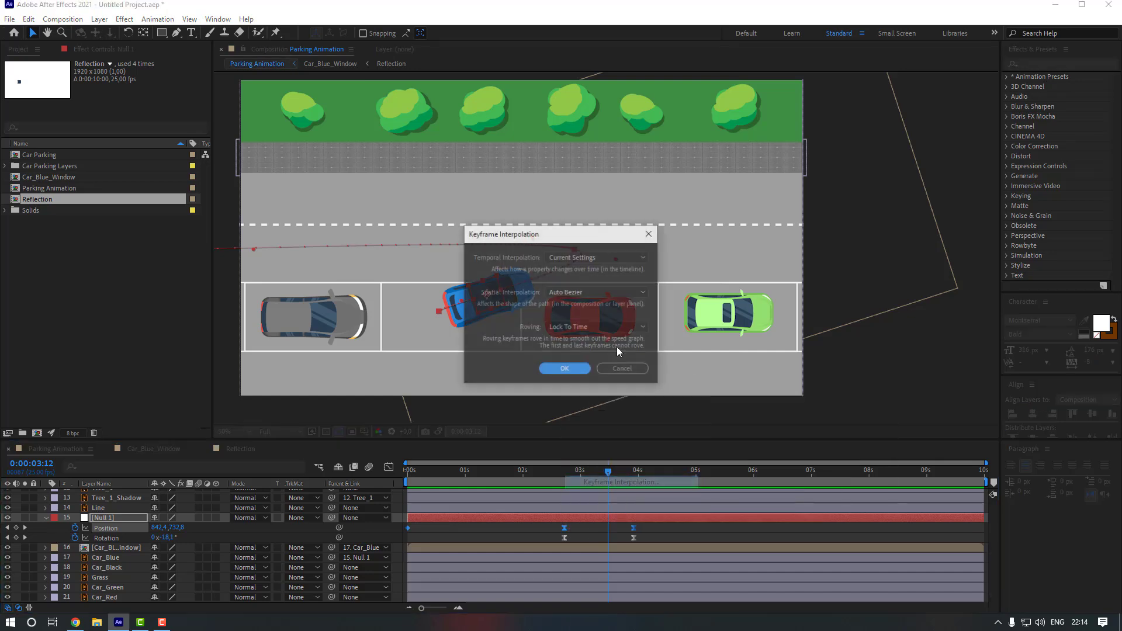
{"action": "left_click", "coordinate": [588, 293]}
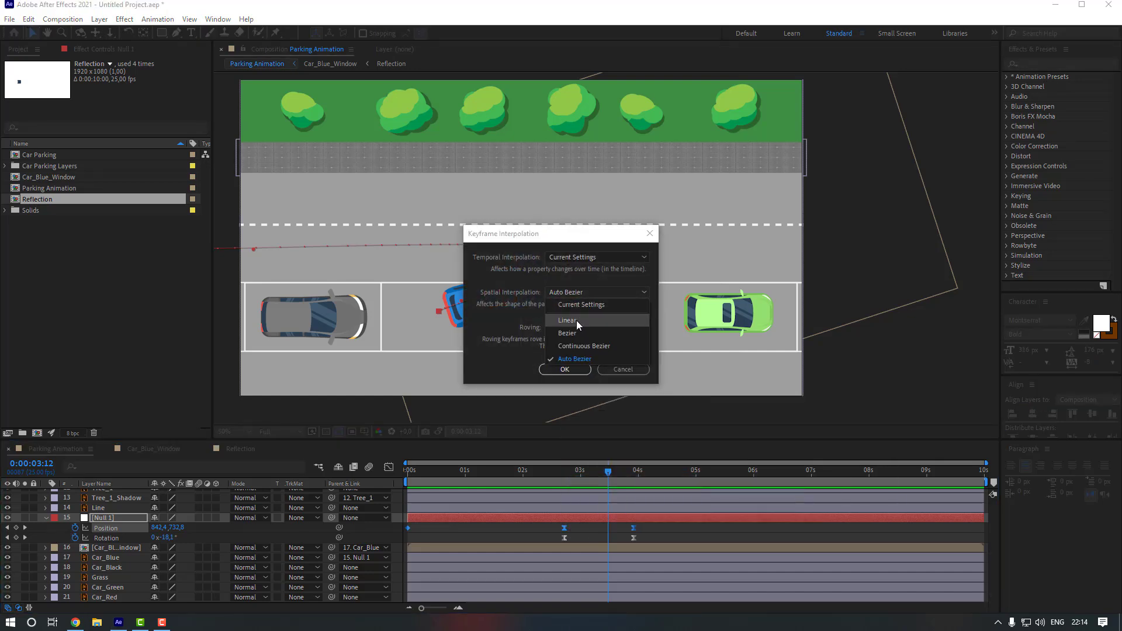
{"action": "left_click", "coordinate": [577, 320]}
{"action": "left_click", "coordinate": [564, 368]}
{"action": "left_click", "coordinate": [592, 534]}
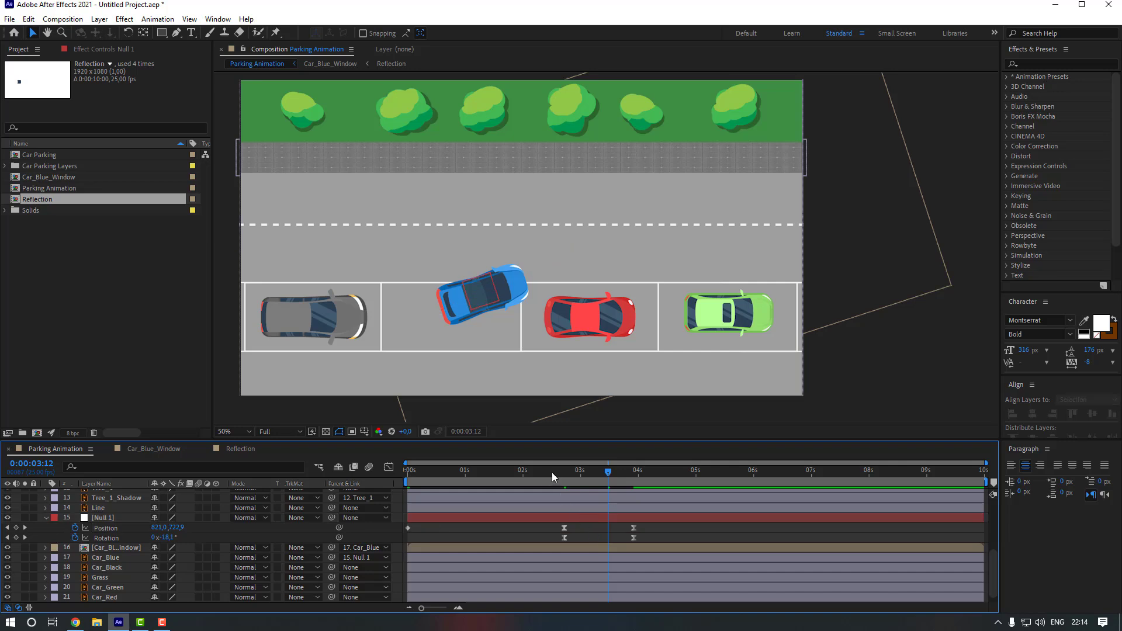
Copy Null 1's 0:00:02:18 position and rotation keyframes to 0:00:03:08 and shift the final keyframe pair to about 4.4 seconds
{"action": "mouse_move", "coordinate": [552, 473]}
{"action": "left_mouse_down"}
{"action": "mouse_move", "coordinate": [500, 473]}
{"action": "mouse_move", "coordinate": [562, 479]}
{"action": "left_mouse_up"}
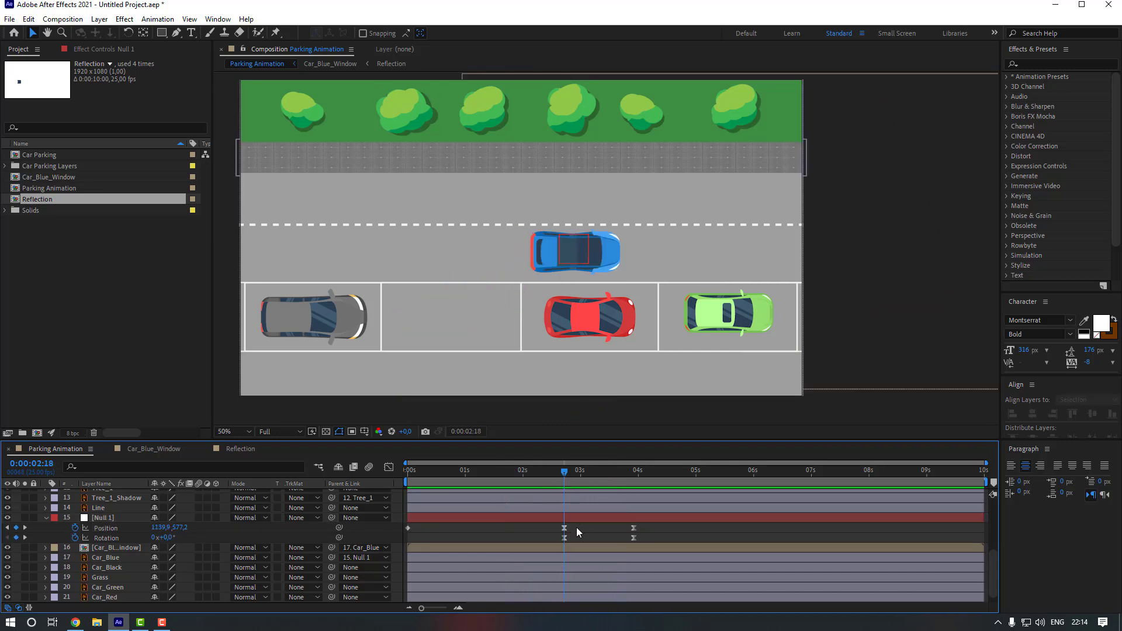
{"action": "left_click_drag", "start_coordinate": [576, 527], "coordinate": [558, 539]}
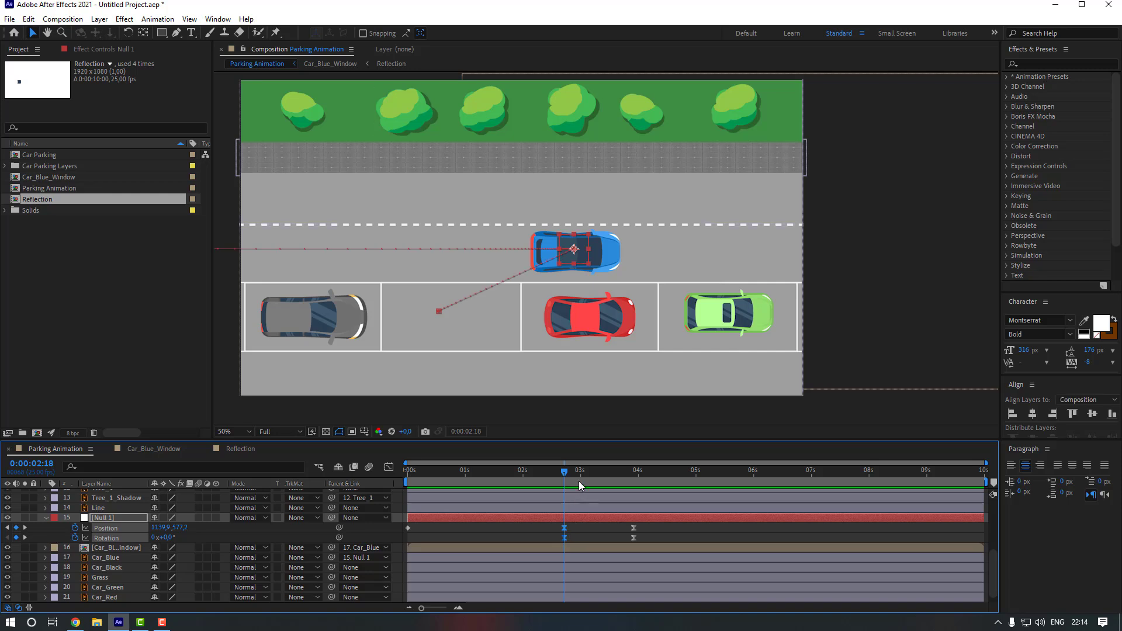
{"action": "left_click", "coordinate": [599, 472]}
{"action": "key", "text": "ctrl+v"}
{"action": "left_click", "coordinate": [652, 526]}
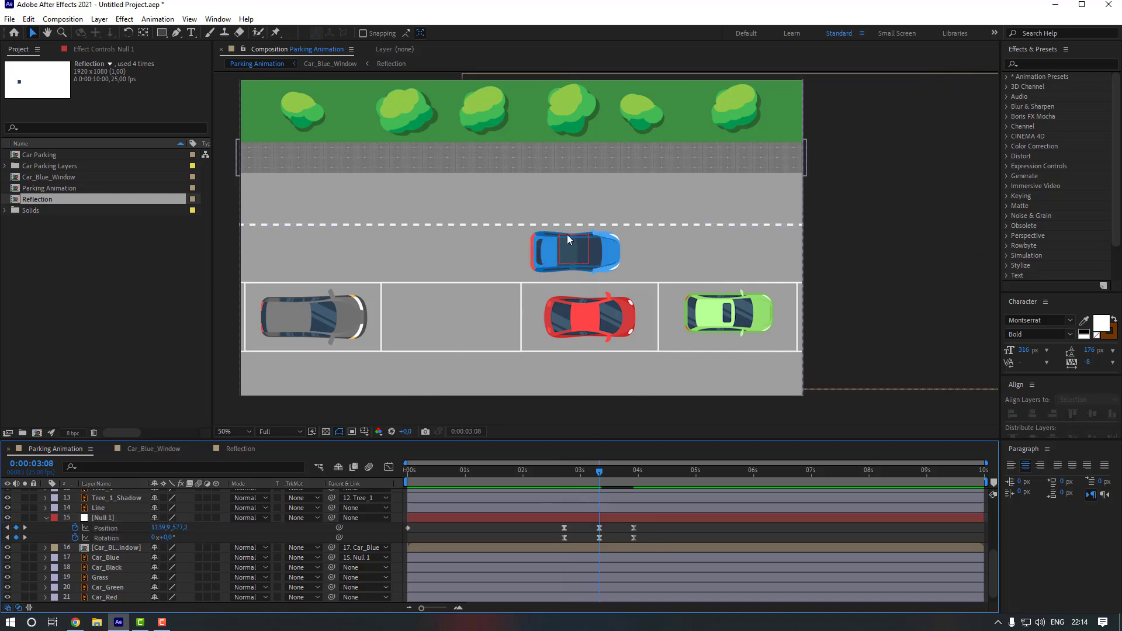
{"action": "mouse_move", "coordinate": [646, 527]}
{"action": "left_mouse_down"}
{"action": "mouse_move", "coordinate": [630, 540]}
{"action": "mouse_move", "coordinate": [661, 532]}
{"action": "left_mouse_up"}
{"action": "left_click", "coordinate": [730, 536]}
Draw a small horizontal rectangle on a new shape layer just ahead of the blue car's upper front corner
{"action": "scroll", "coordinate": [605, 252], "scroll_direction": "up", "scroll_amount": 2}
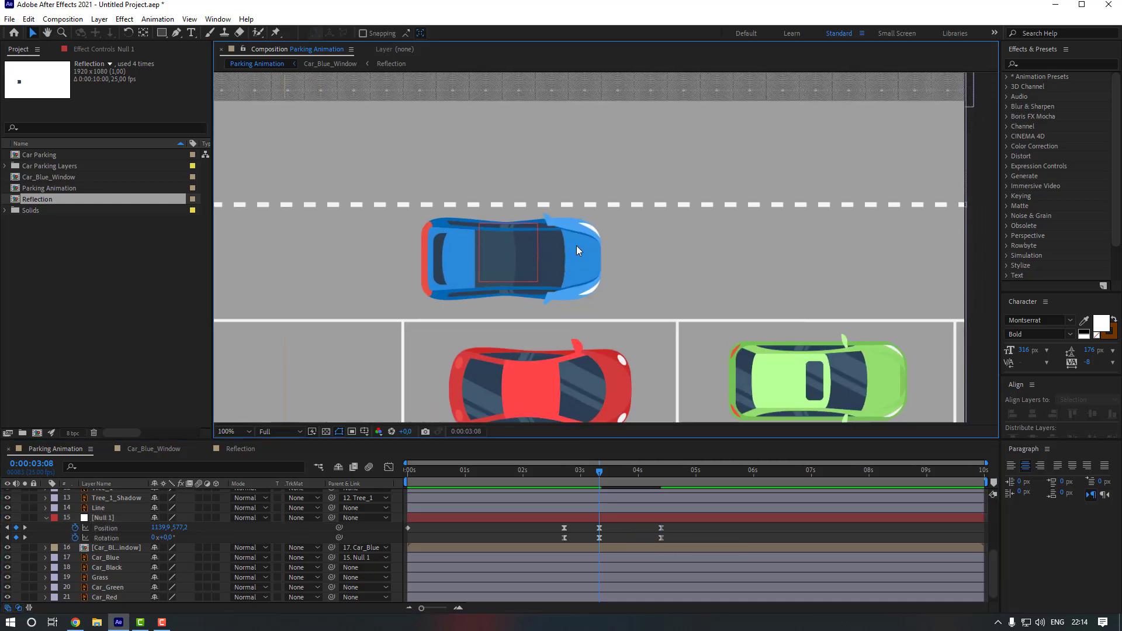
{"action": "scroll", "coordinate": [583, 241], "scroll_direction": "down", "scroll_amount": 2}
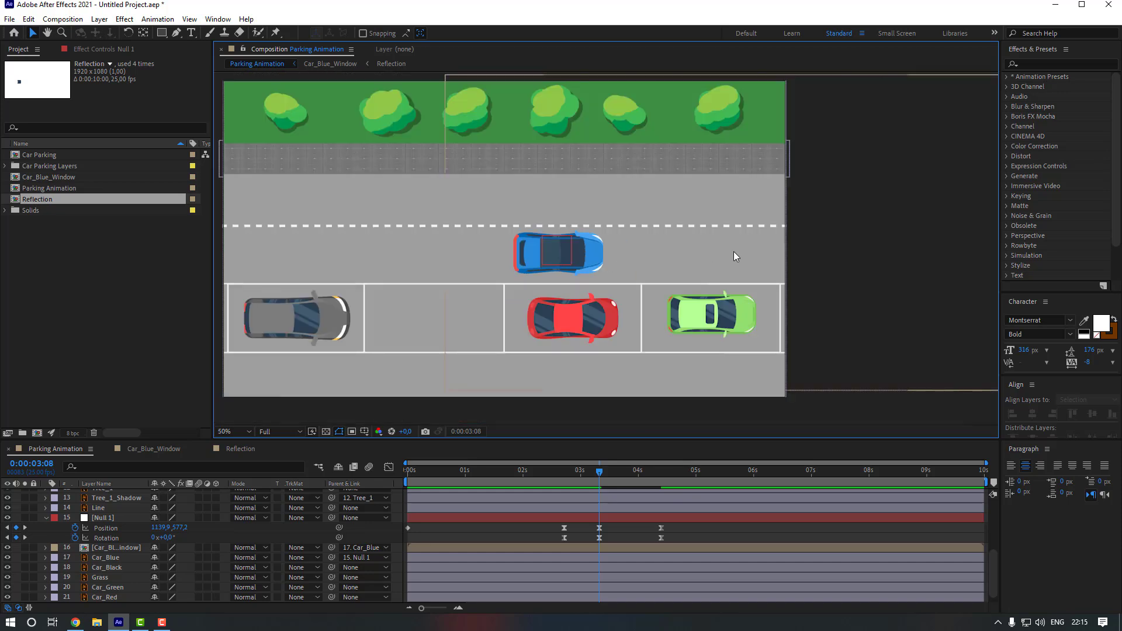
{"action": "left_click", "coordinate": [636, 290]}
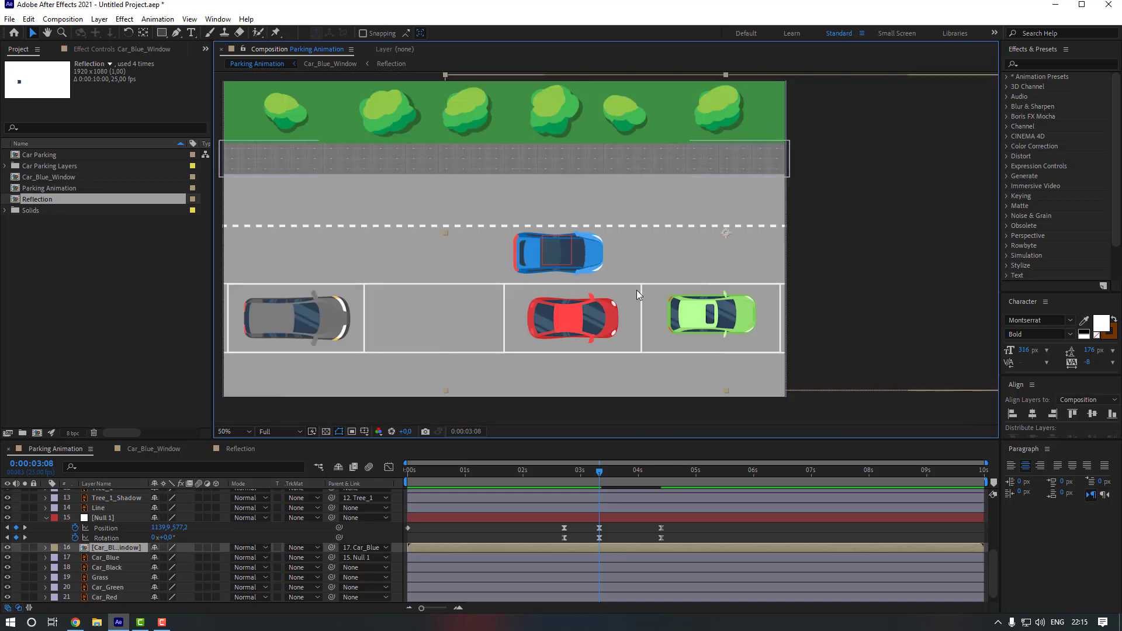
{"action": "left_click", "coordinate": [162, 34]}
{"action": "key", "text": "period"}
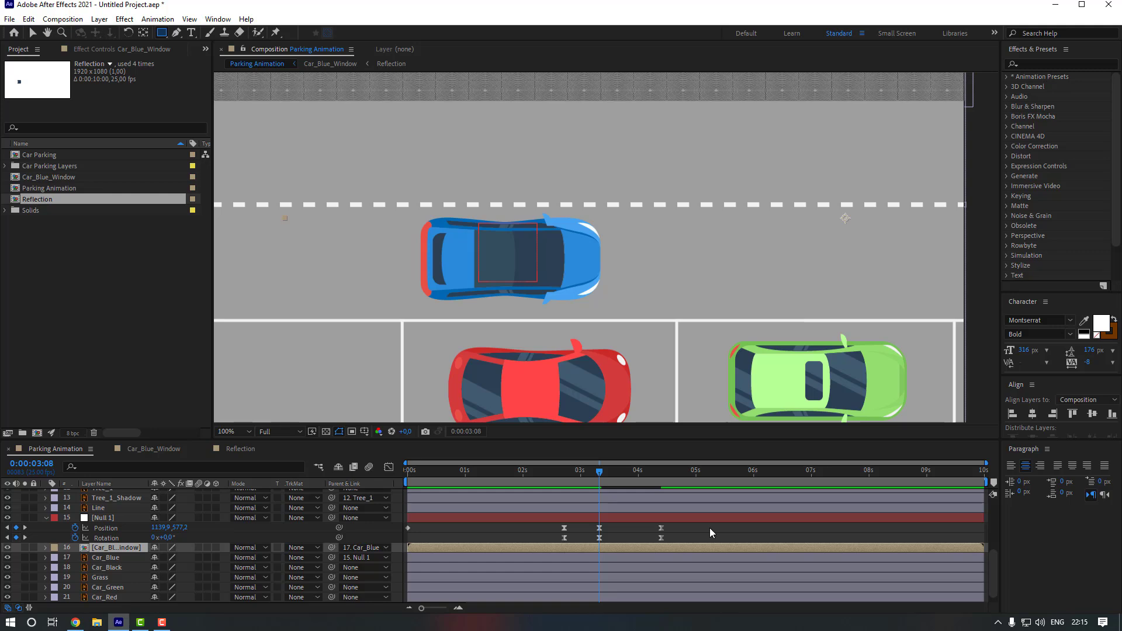
{"action": "left_click", "coordinate": [709, 528]}
{"action": "scroll", "coordinate": [460, 543], "scroll_direction": "up", "scroll_amount": 2}
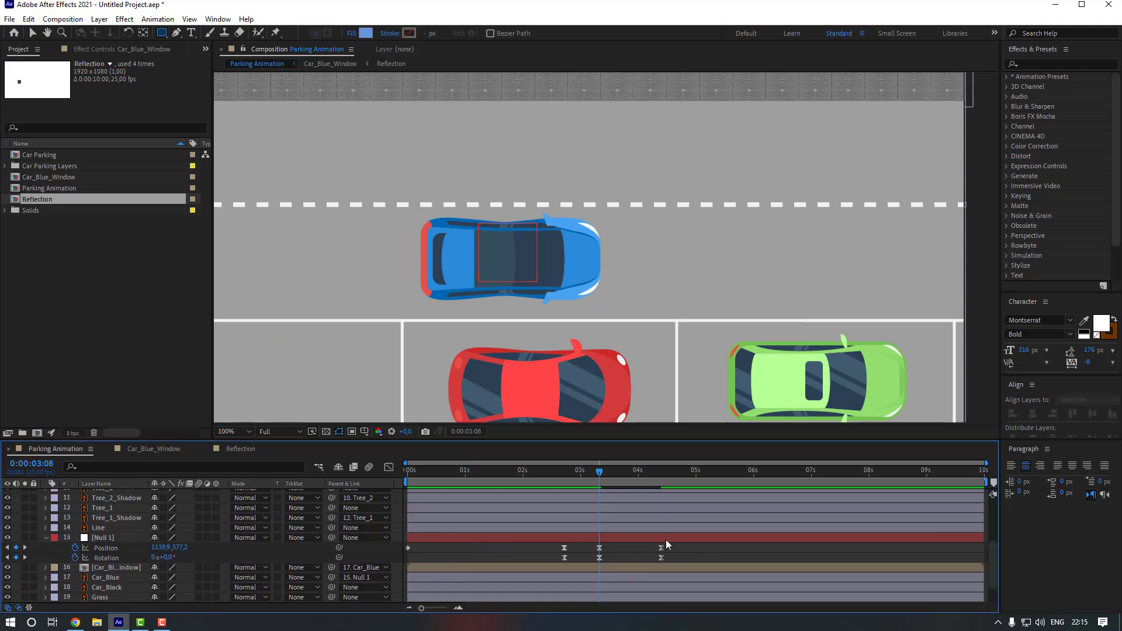
{"action": "left_click_drag", "start_coordinate": [616, 220], "coordinate": [649, 230]}
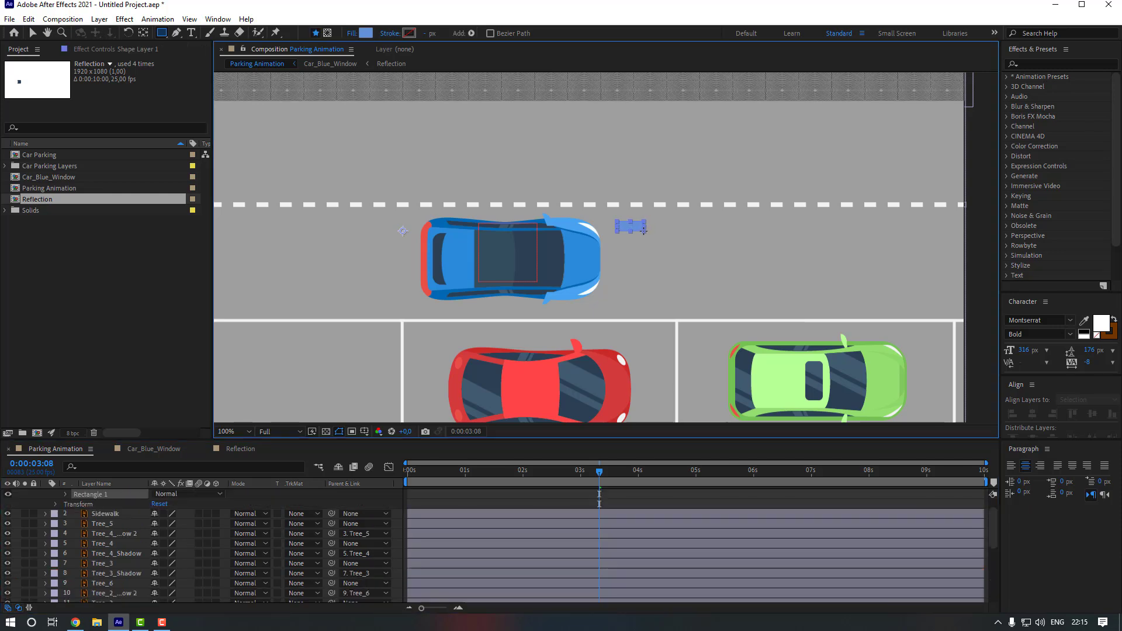
Set the new rectangle's fill color to dark gray 3A3A3A
{"action": "left_click", "coordinate": [368, 34]}
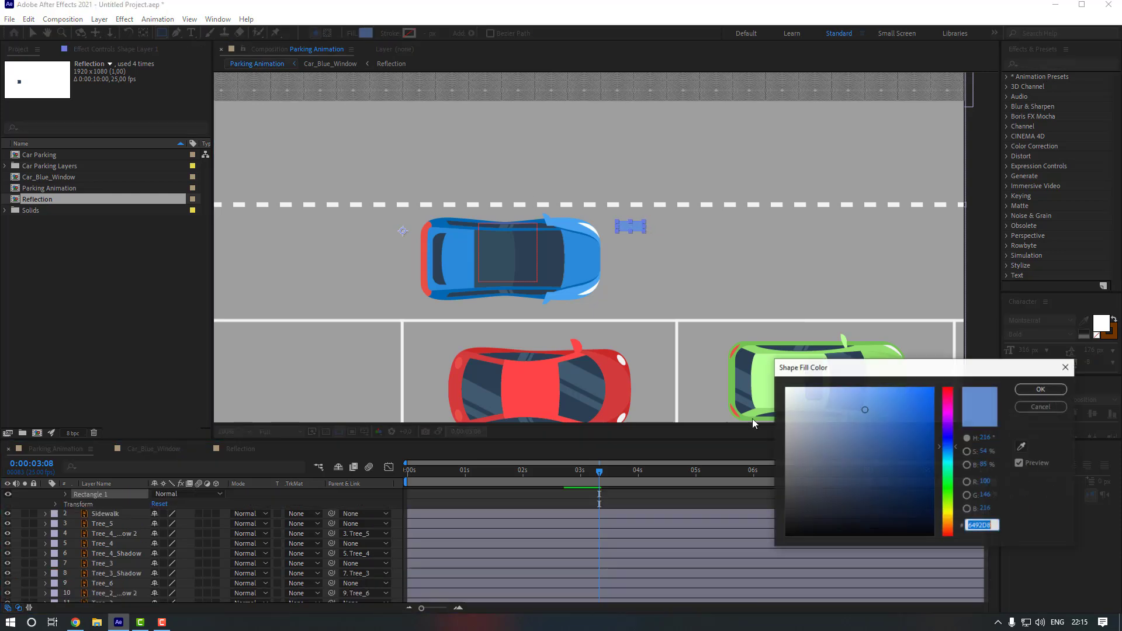
{"action": "left_click_drag", "start_coordinate": [822, 468], "coordinate": [773, 504]}
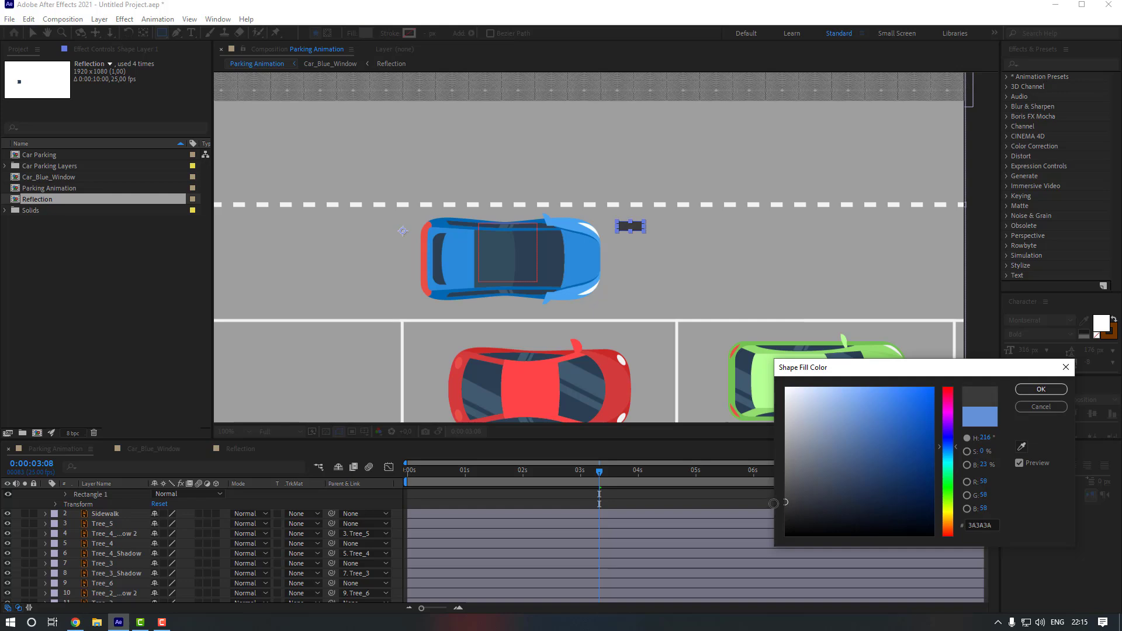
{"action": "left_click", "coordinate": [1041, 389]}
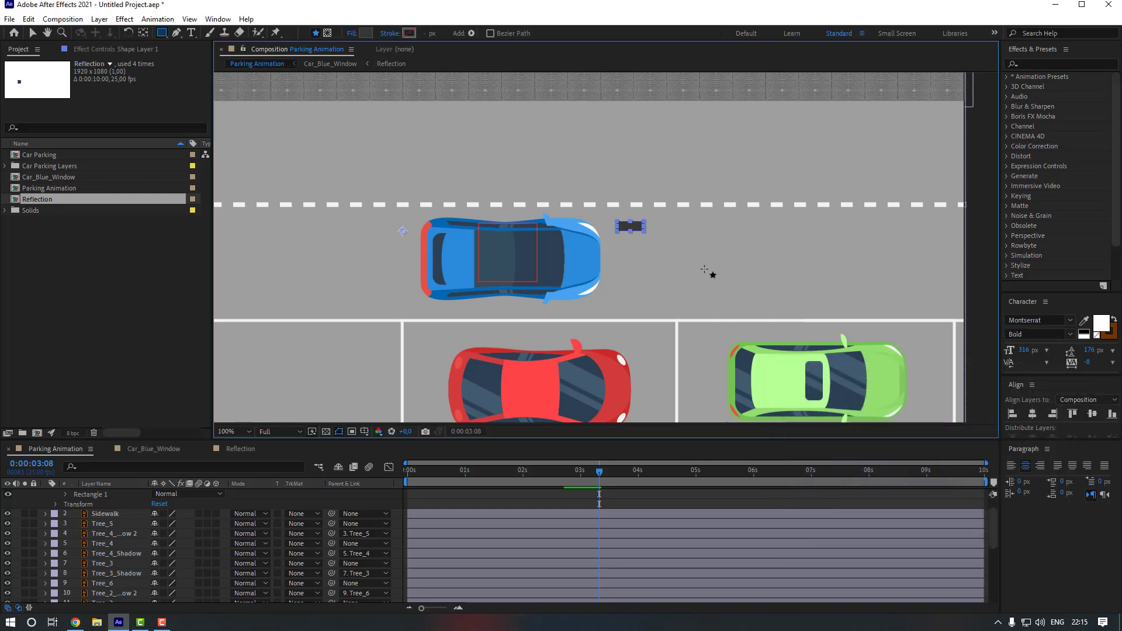
Center the shape layer's anchor point on the dark rectangle and return to the Selection tool
{"action": "scroll", "coordinate": [660, 209], "scroll_direction": "up", "scroll_amount": 2}
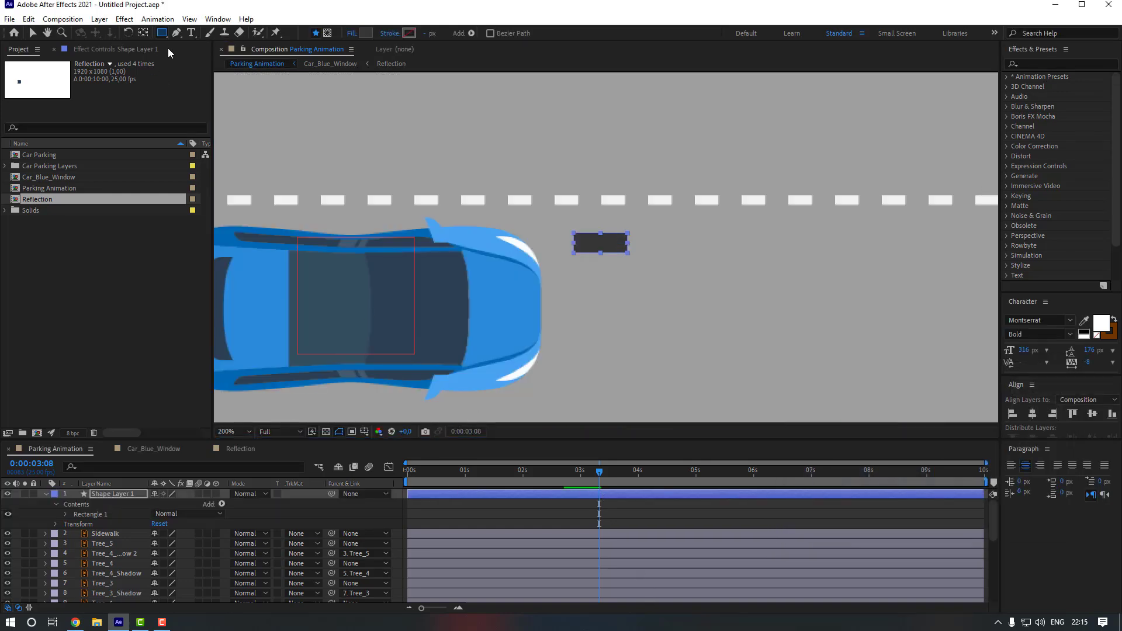
{"action": "left_click", "coordinate": [145, 34]}
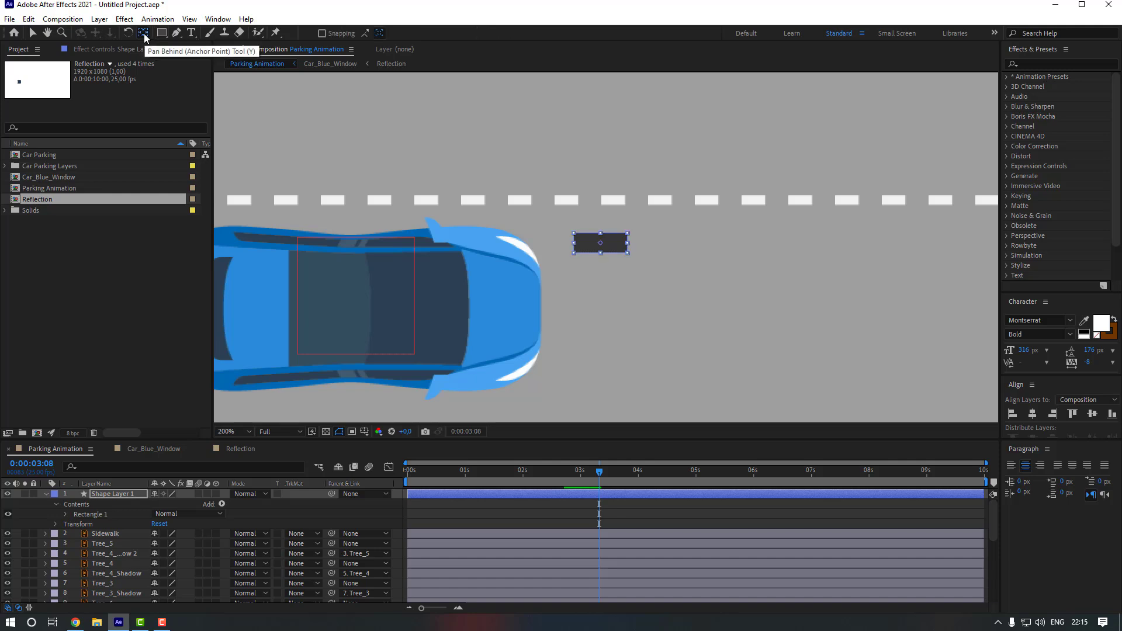
{"action": "key", "text": "v"}
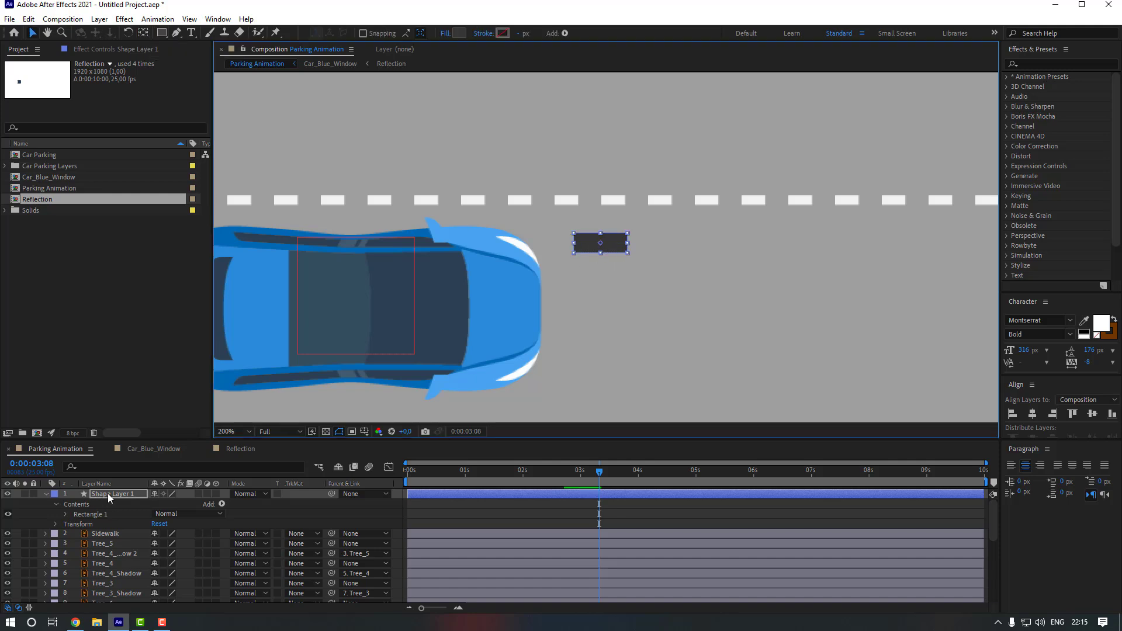
Move the rectangle's shape layer directly below the Car_Blue layer and rename it Wheel_1
{"action": "left_click", "coordinate": [123, 504]}
{"action": "mouse_move", "coordinate": [124, 560]}
{"action": "left_mouse_down"}
{"action": "mouse_move", "coordinate": [124, 597]}
{"action": "mouse_move", "coordinate": [123, 571]}
{"action": "left_mouse_up"}
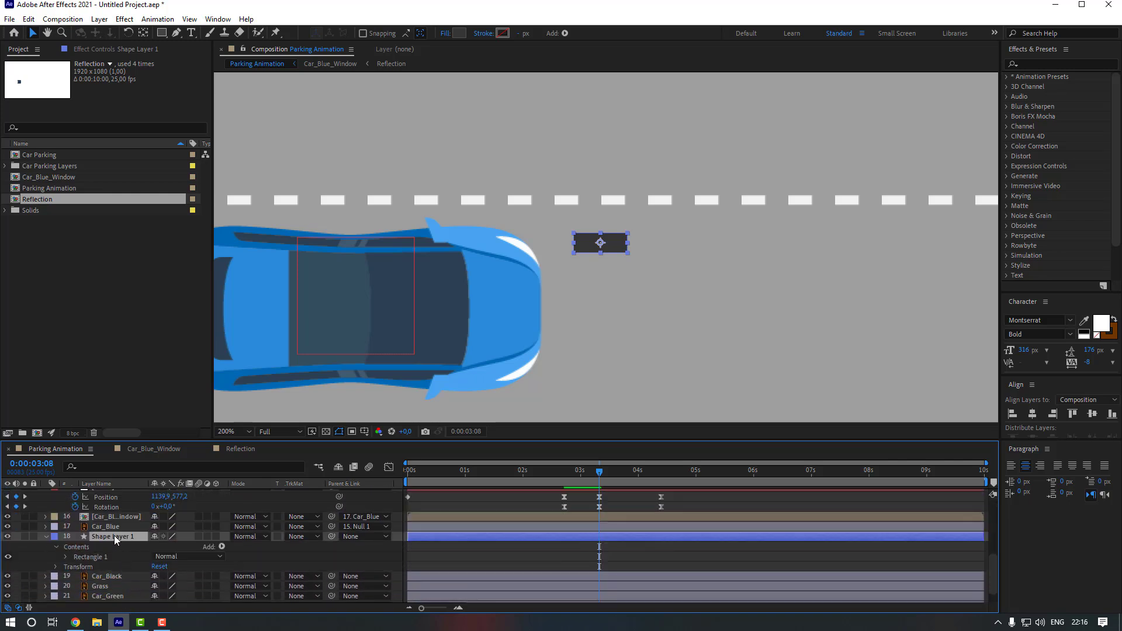
{"action": "key", "text": "Return"}
{"action": "type", "text": "Wheel_2"}
Position Wheel_1 under the blue car's upper front corner and duplicate the layer as Wheel_2
{"action": "left_click_drag", "start_coordinate": [587, 247], "coordinate": [484, 243]}
{"action": "left_click_drag", "start_coordinate": [521, 343], "coordinate": [555, 307]}
{"action": "key", "text": "ctrl+d"}
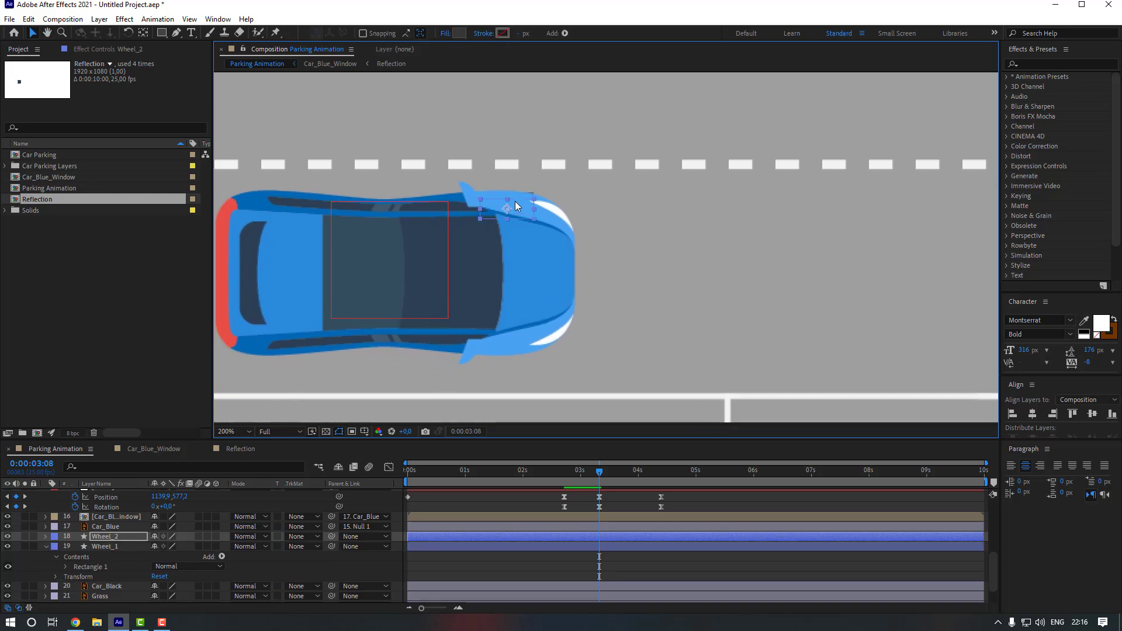
Move Wheel_2 straight down so it sits under the blue car's lower front corner
{"action": "key", "text": "shift+Down"}
{"action": "key", "text": "shift+Down"}
{"action": "key", "text": "shift+Down"}
{"action": "key", "text": "shift+Down"}
{"action": "key", "text": "shift+Down"}
{"action": "key", "text": "shift+Down"}
{"action": "key", "text": "shift+Down"}
{"action": "key", "text": "shift+Down"}
{"action": "key", "text": "shift+Down"}
{"action": "key", "text": "shift+Down"}
{"action": "key", "text": "shift+Down"}
{"action": "key", "text": "shift+Down"}
{"action": "left_click", "coordinate": [113, 547]}
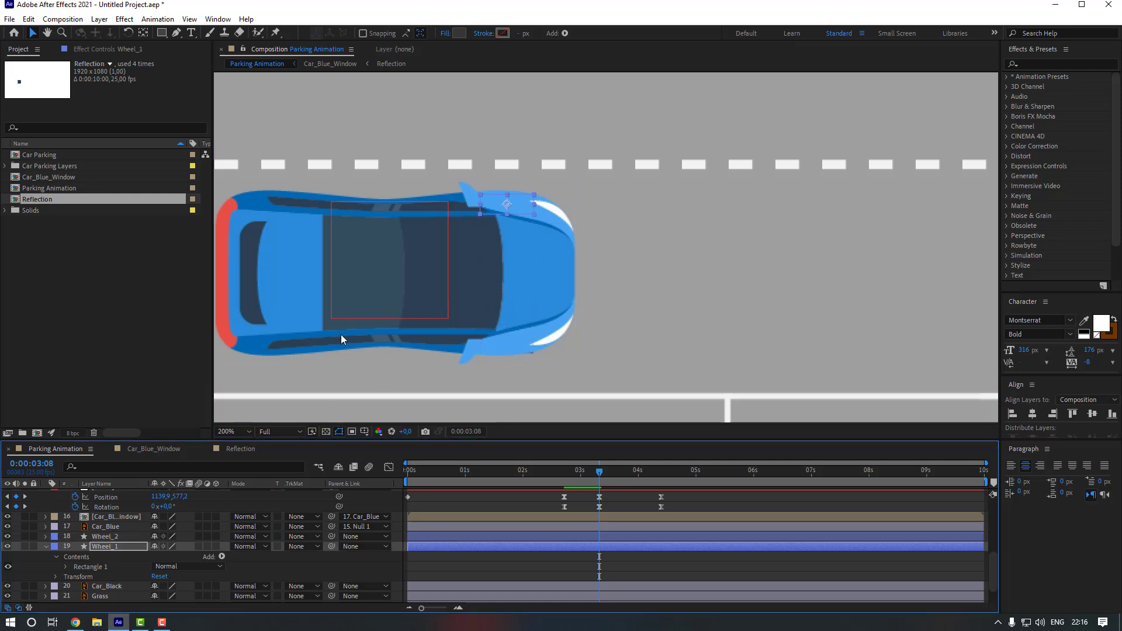
{"action": "left_click", "coordinate": [725, 244]}
{"action": "scroll", "coordinate": [724, 244], "scroll_direction": "down", "scroll_amount": 1}
{"action": "left_click_drag", "start_coordinate": [604, 298], "coordinate": [583, 288]}
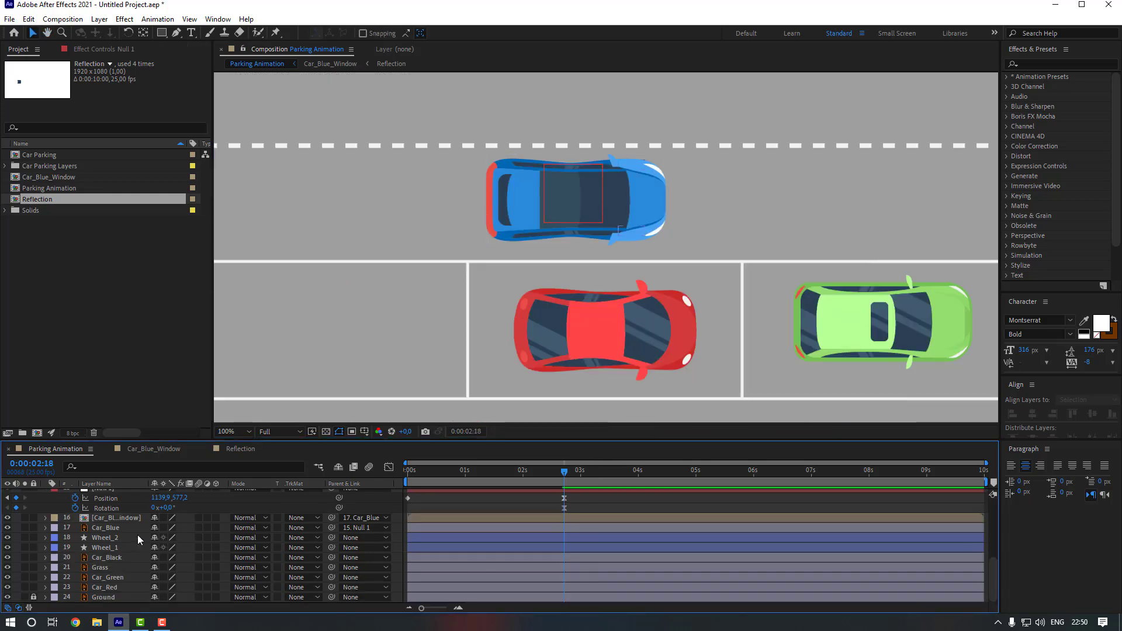
Parent the Wheel_1 and Wheel_2 layers to Car_Blue
{"action": "left_click", "coordinate": [116, 538]}
{"action": "left_click", "coordinate": [118, 548], "text": "shift"}
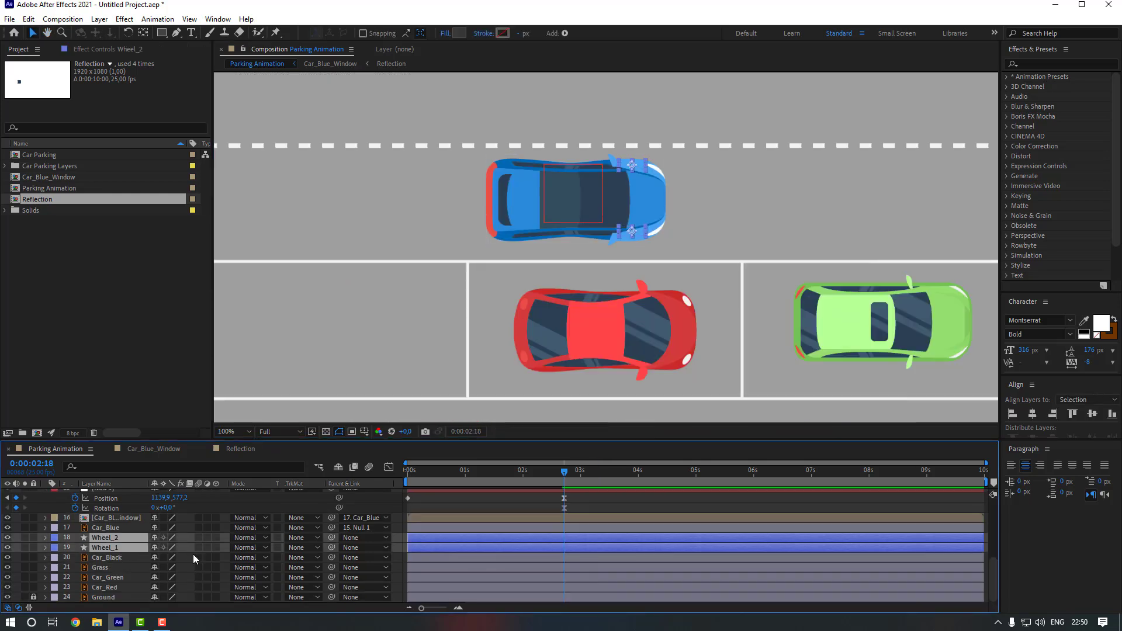
{"action": "left_click_drag", "start_coordinate": [331, 550], "coordinate": [125, 526]}
{"action": "scroll", "coordinate": [559, 532], "scroll_direction": "up", "scroll_amount": 2}
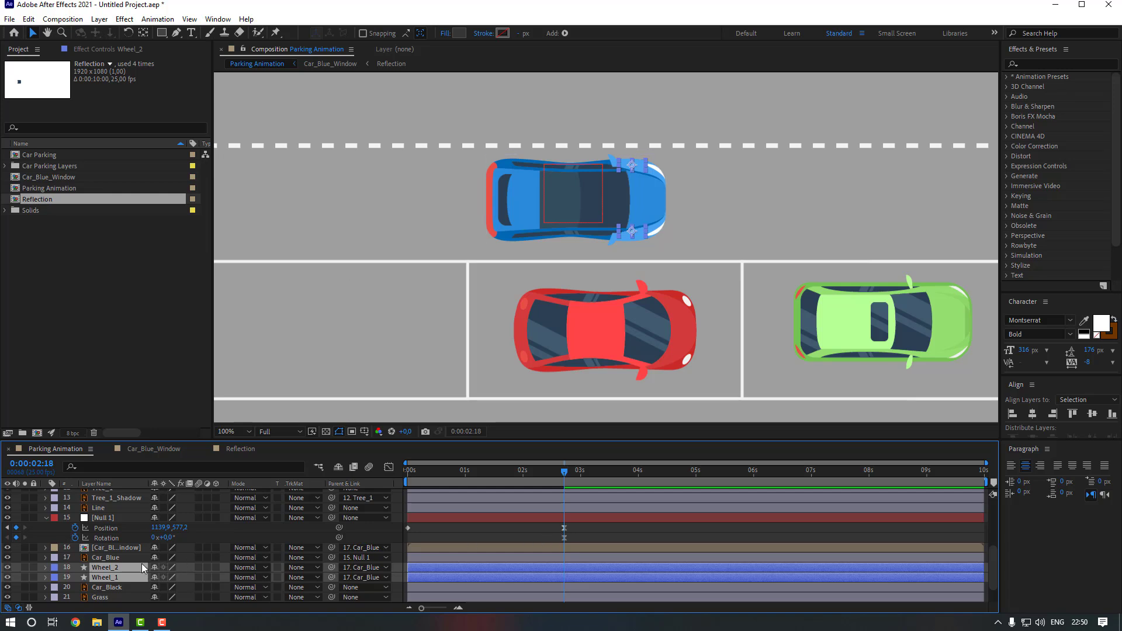
Keyframe both wheels' rotation at 0° at 0:00:02:18 and at 36° at 0:00:03:03
{"action": "key", "text": "r"}
{"action": "scroll", "coordinate": [117, 561], "scroll_direction": "down", "scroll_amount": 2}
{"action": "left_click", "coordinate": [74, 548]}
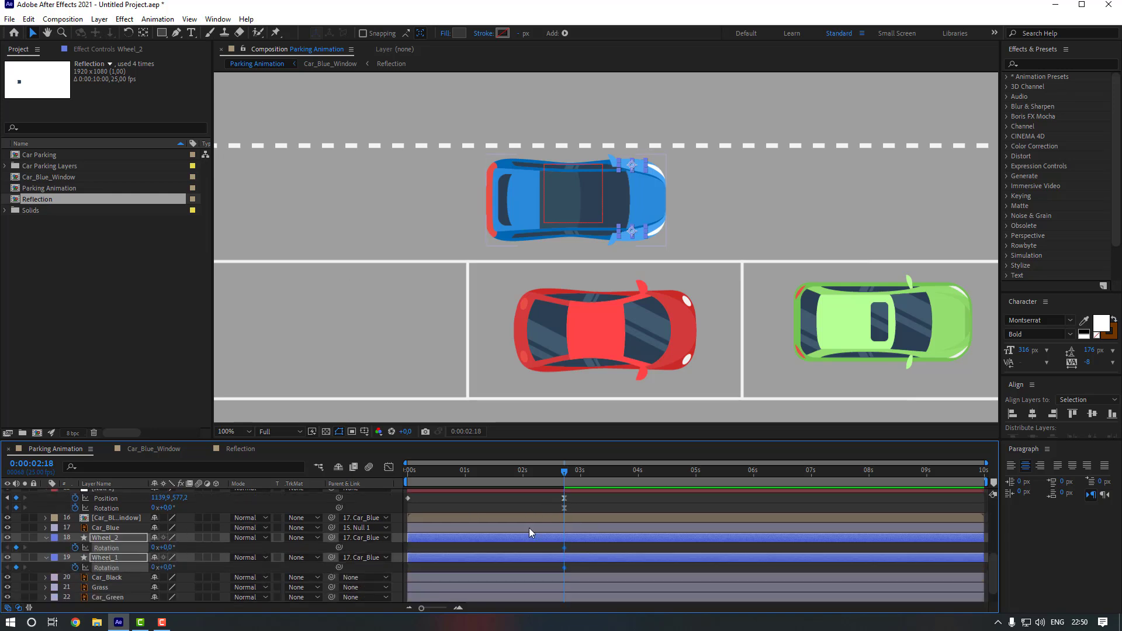
{"action": "key", "text": "shift+Page_Down"}
{"action": "left_click_drag", "start_coordinate": [167, 568], "coordinate": [185, 568]}
{"action": "left_click", "coordinate": [620, 548]}
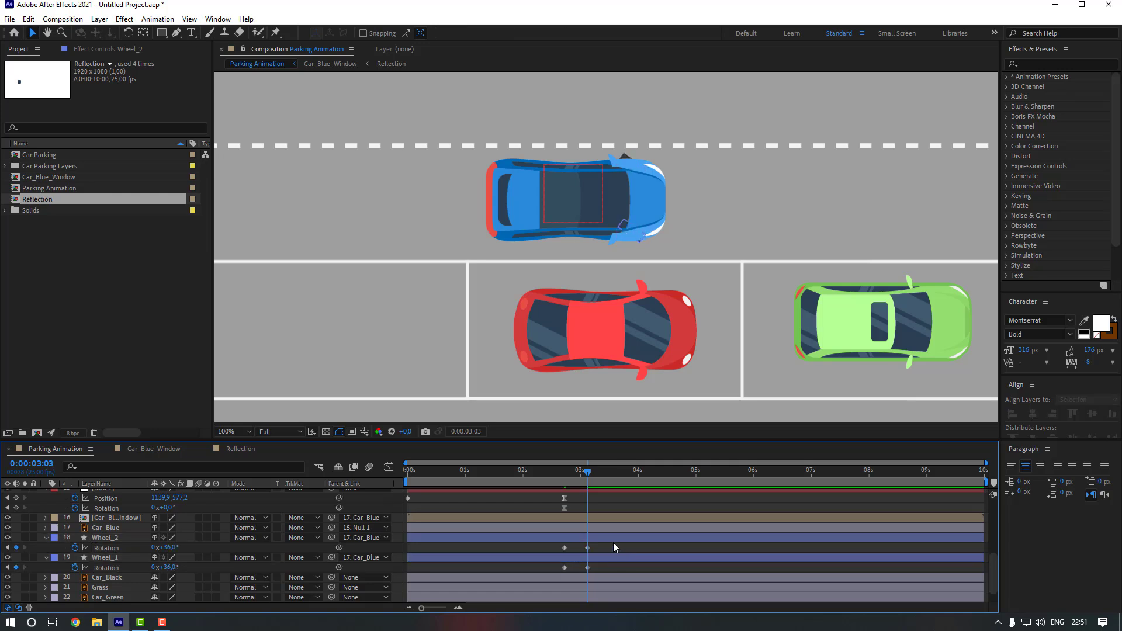
Apply Easy Ease to both wheels' rotation keyframes and move their ending keyframes to 0:00:03:09
{"action": "left_click", "coordinate": [613, 539]}
{"action": "key", "text": "Return"}
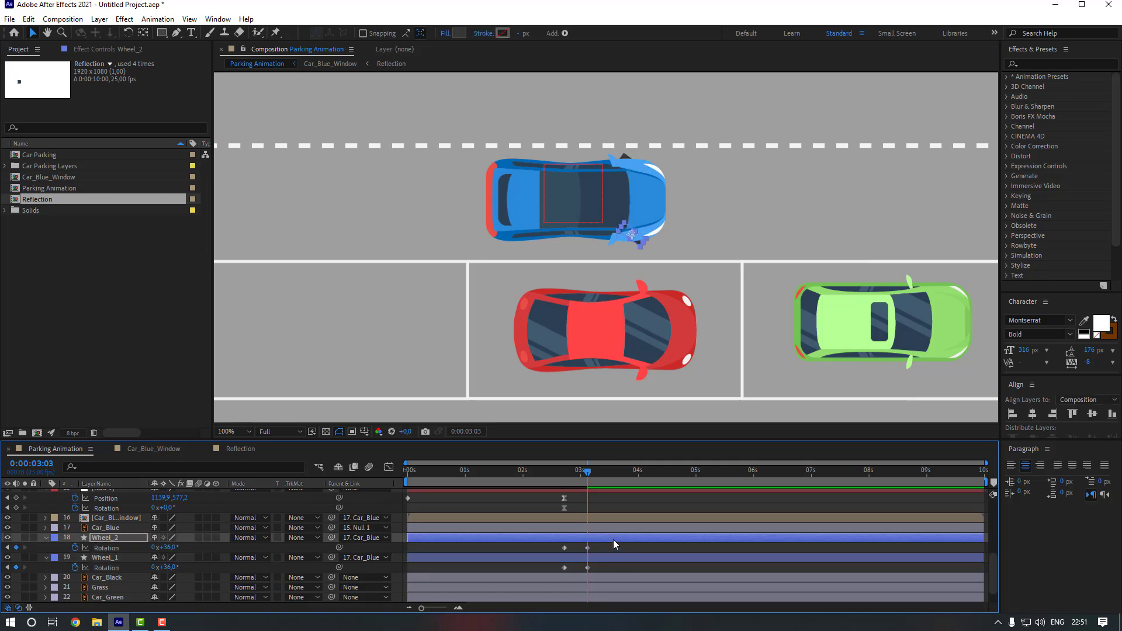
{"action": "left_click", "coordinate": [611, 557]}
{"action": "left_click_drag", "start_coordinate": [607, 546], "coordinate": [558, 571]}
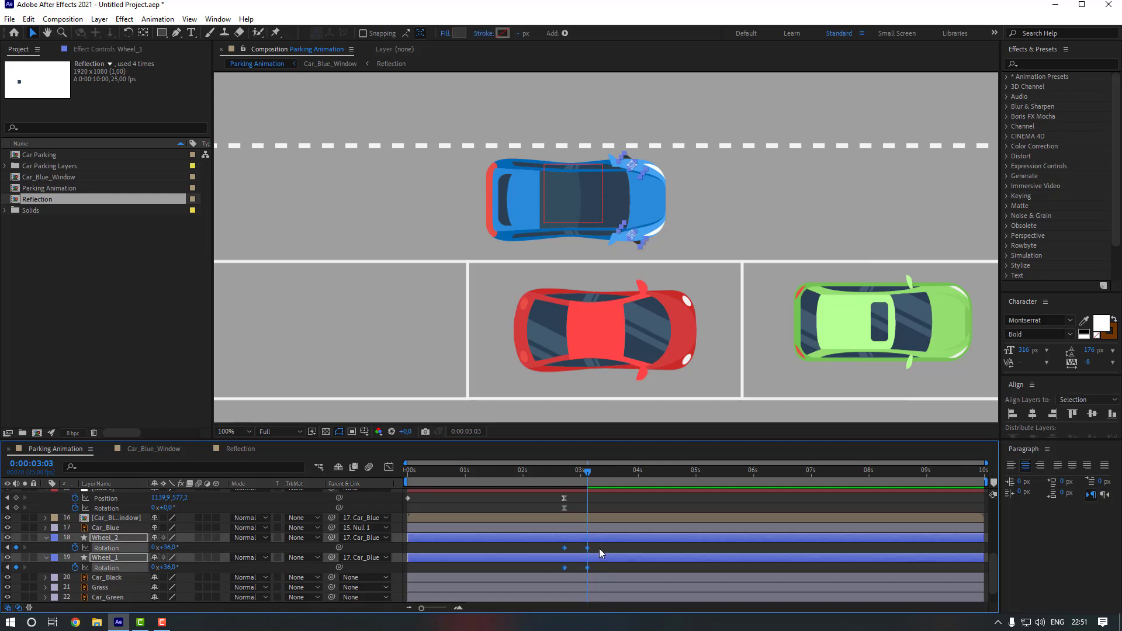
{"action": "right_click", "coordinate": [590, 553]}
{"action": "mouse_move", "coordinate": [632, 606]}
{"action": "left_click", "coordinate": [754, 460]}
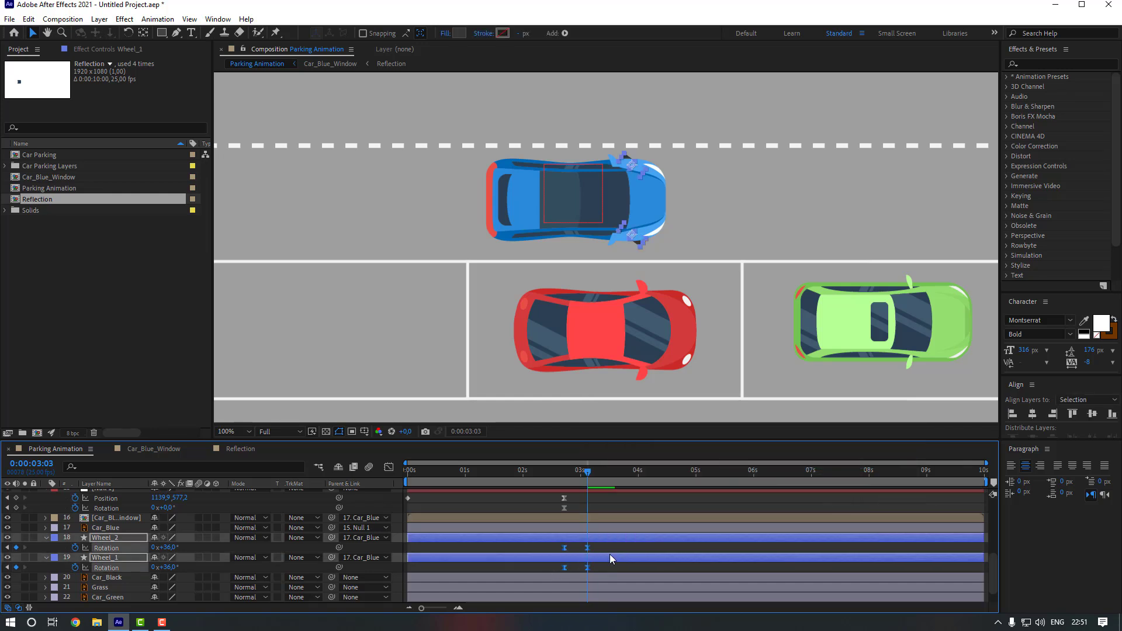
{"action": "left_click_drag", "start_coordinate": [588, 548], "coordinate": [602, 548]}
{"action": "left_click_drag", "start_coordinate": [572, 481], "coordinate": [559, 476]}
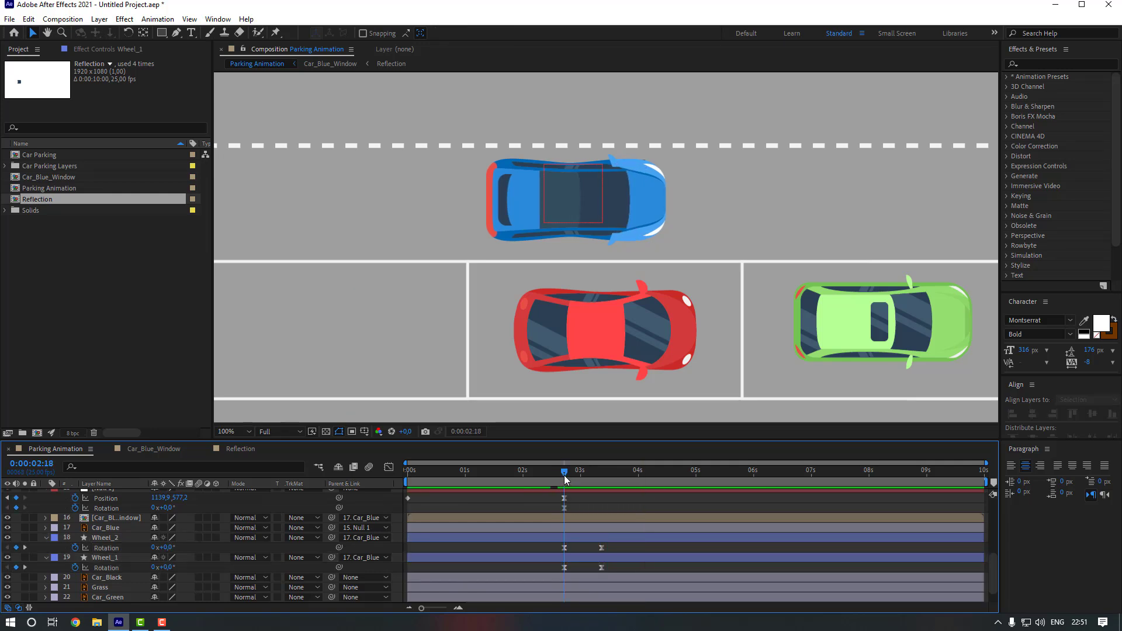
Add a position keyframe to Null 1 at 0:00:03:09, set its rotation there to -25°, and preview the turn
{"action": "left_click_drag", "start_coordinate": [563, 475], "coordinate": [602, 478]}
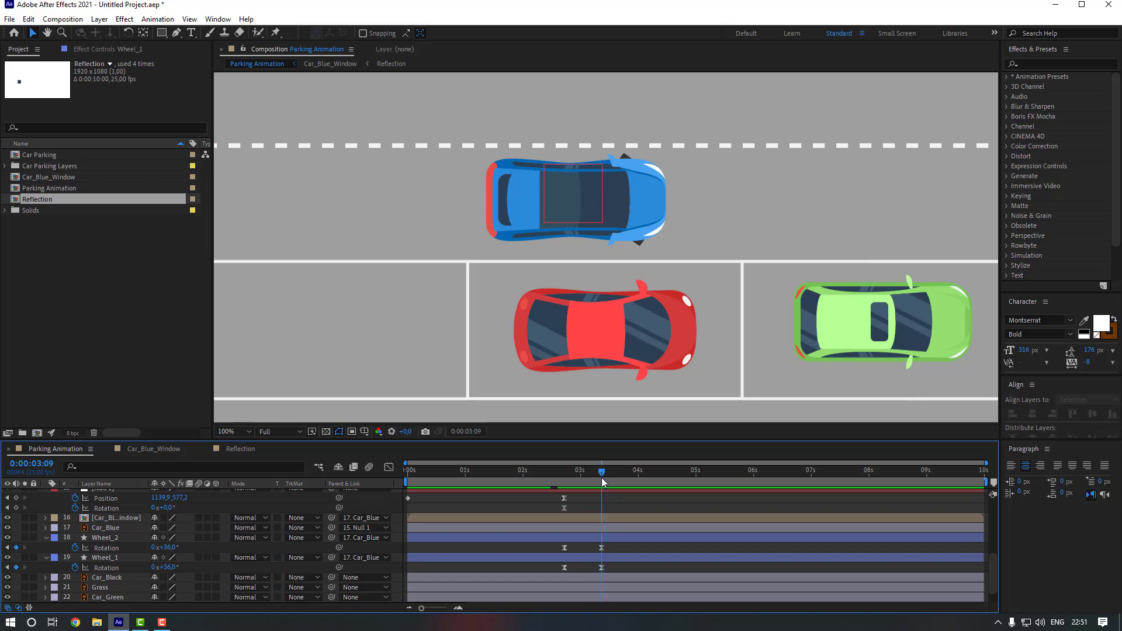
{"action": "left_click", "coordinate": [16, 498]}
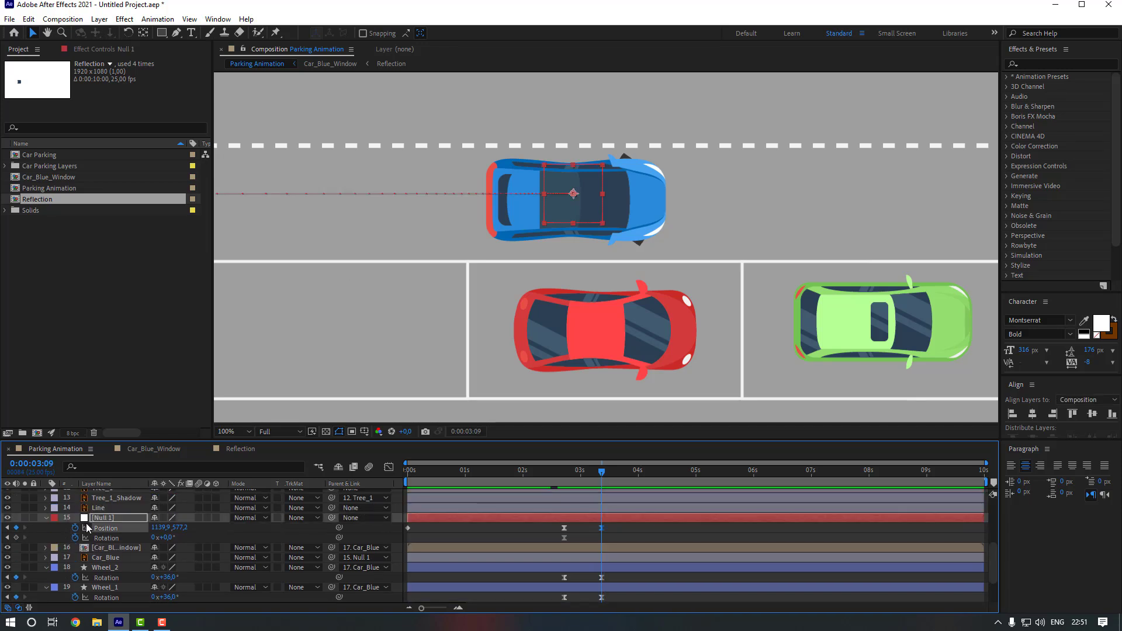
{"action": "left_click_drag", "start_coordinate": [170, 541], "coordinate": [153, 538]}
{"action": "left_click", "coordinate": [549, 527]}
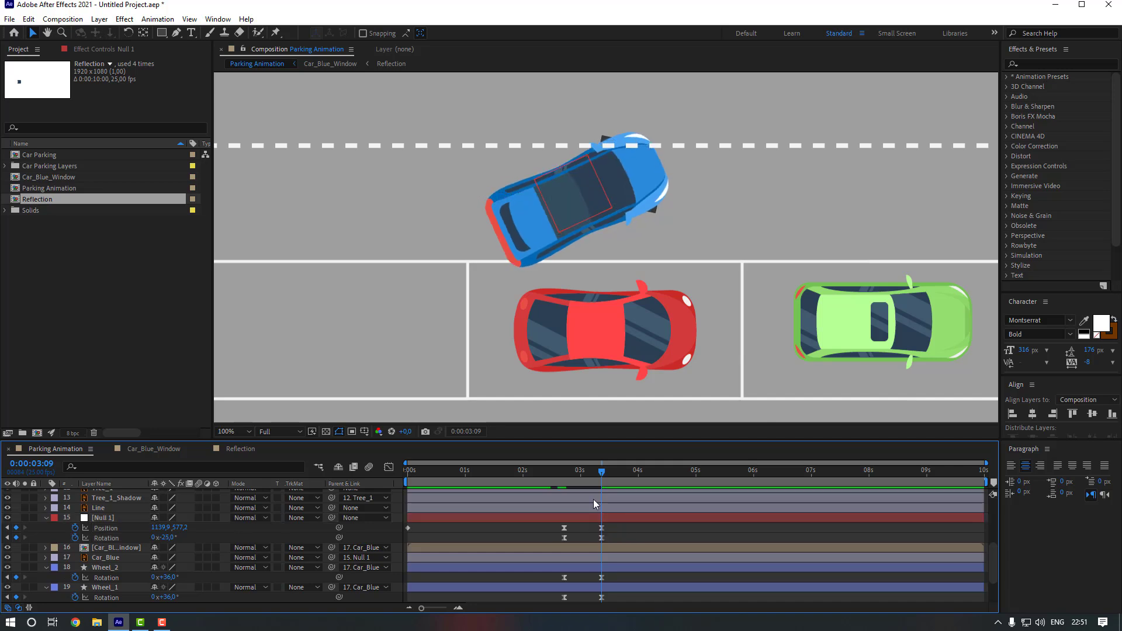
{"action": "left_click", "coordinate": [550, 475]}
{"action": "key", "text": "space"}
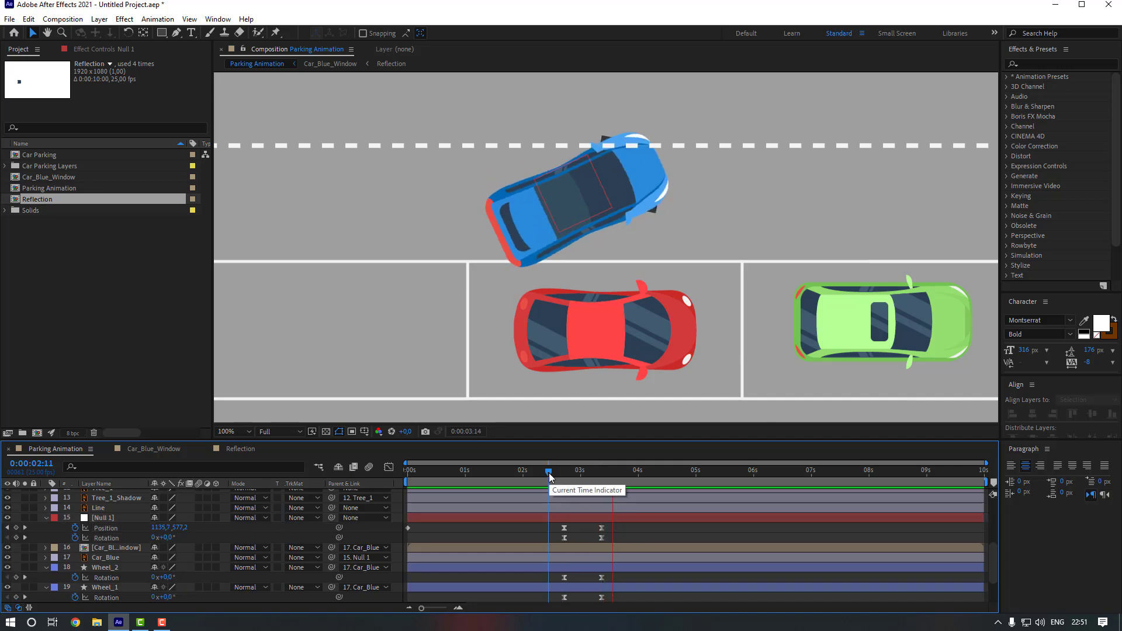
Shift Null 1 backward toward the parking row to about 1081.9, 613.2 at its 0:00:03:09 position keyframe
{"action": "left_click_drag", "start_coordinate": [550, 473], "coordinate": [602, 500]}
{"action": "left_click", "coordinate": [602, 528]}
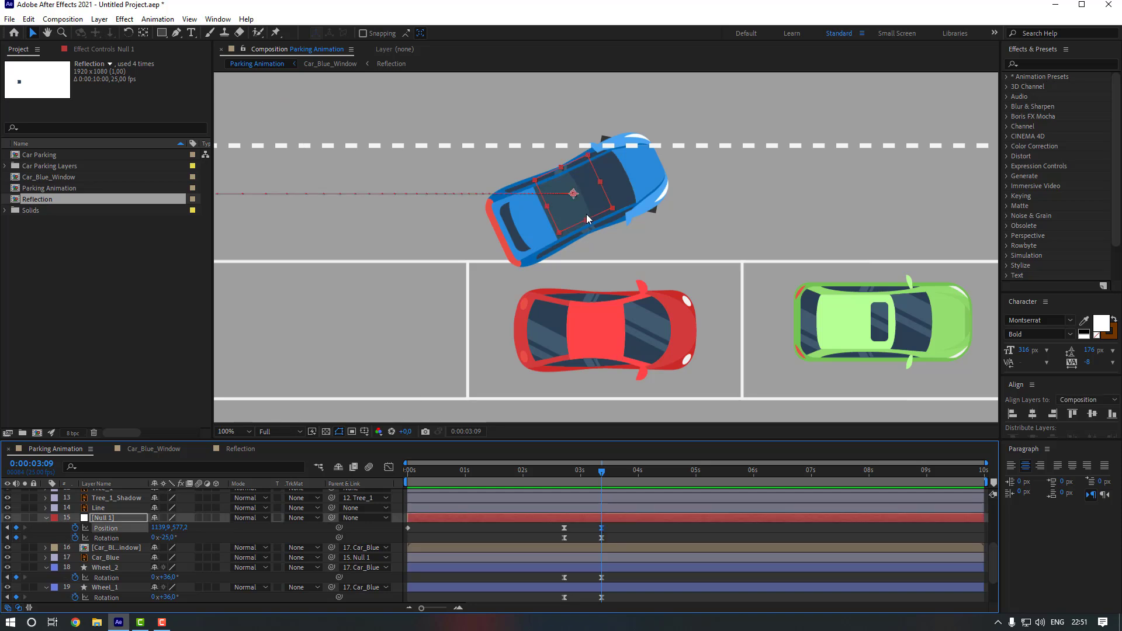
{"action": "left_click_drag", "start_coordinate": [585, 206], "coordinate": [551, 227]}
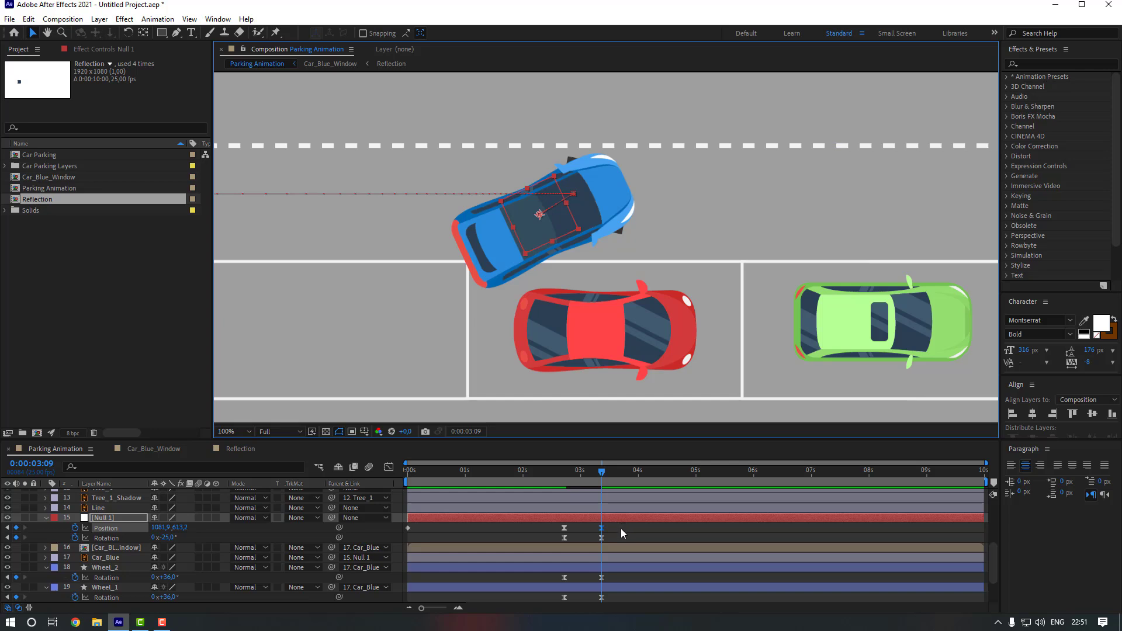
Adjust the speed curve between Null 1's last two position keyframes in the Graph Editor and preview the motion
{"action": "left_click_drag", "start_coordinate": [626, 527], "coordinate": [560, 531]}
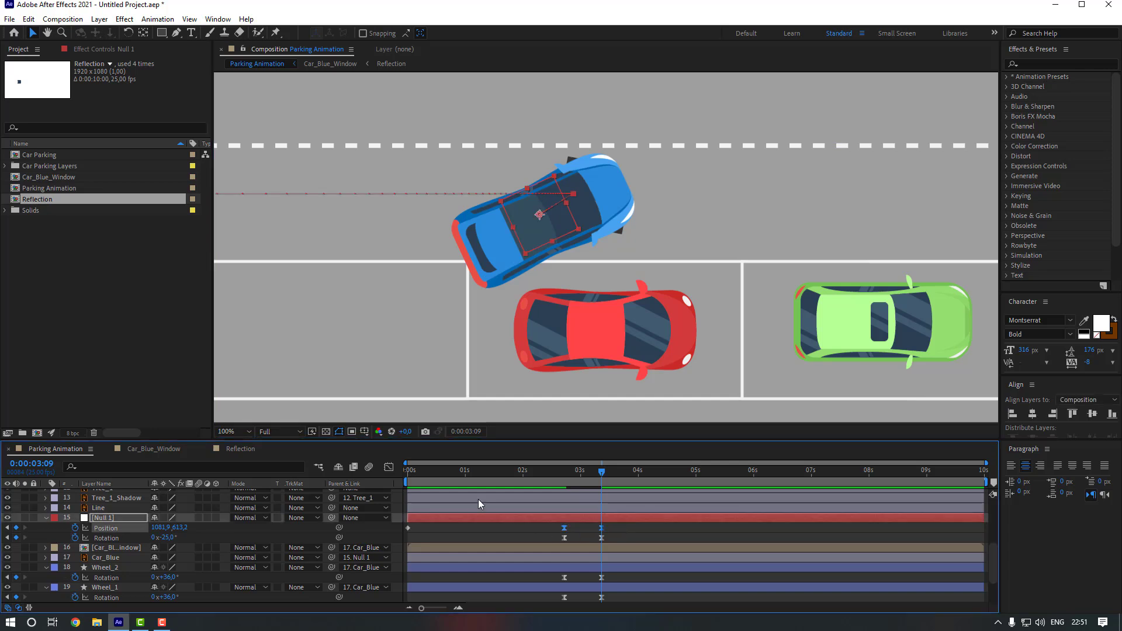
{"action": "left_click", "coordinate": [389, 467]}
{"action": "key", "text": "equal"}
{"action": "key", "text": "equal"}
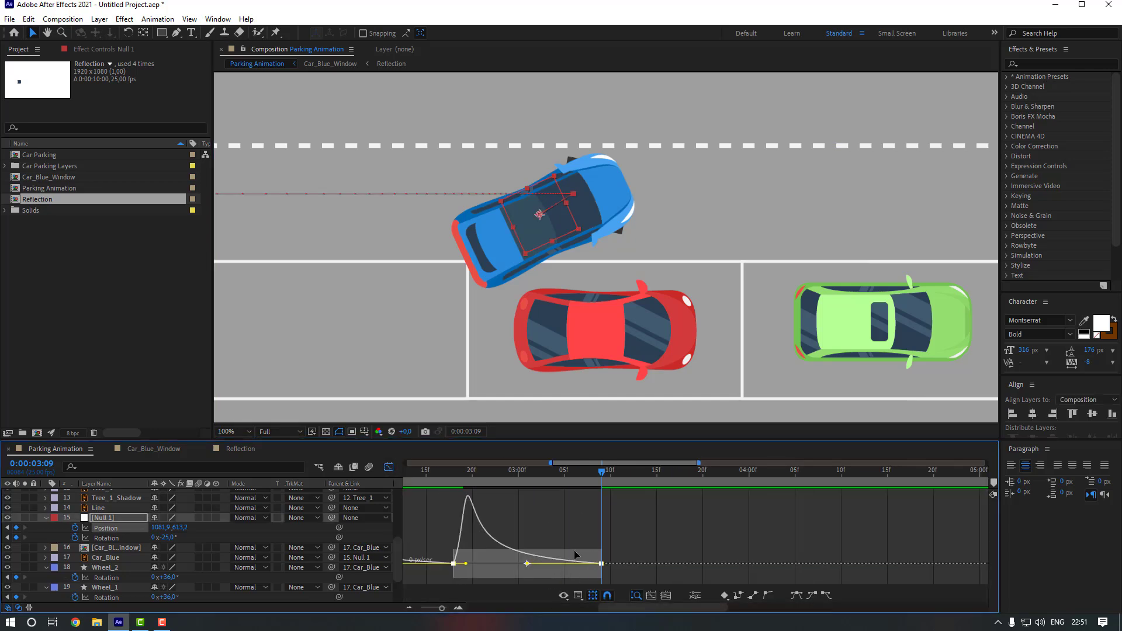
{"action": "left_click", "coordinate": [618, 553]}
{"action": "left_click_drag", "start_coordinate": [618, 553], "coordinate": [586, 578]}
{"action": "left_click", "coordinate": [388, 467]}
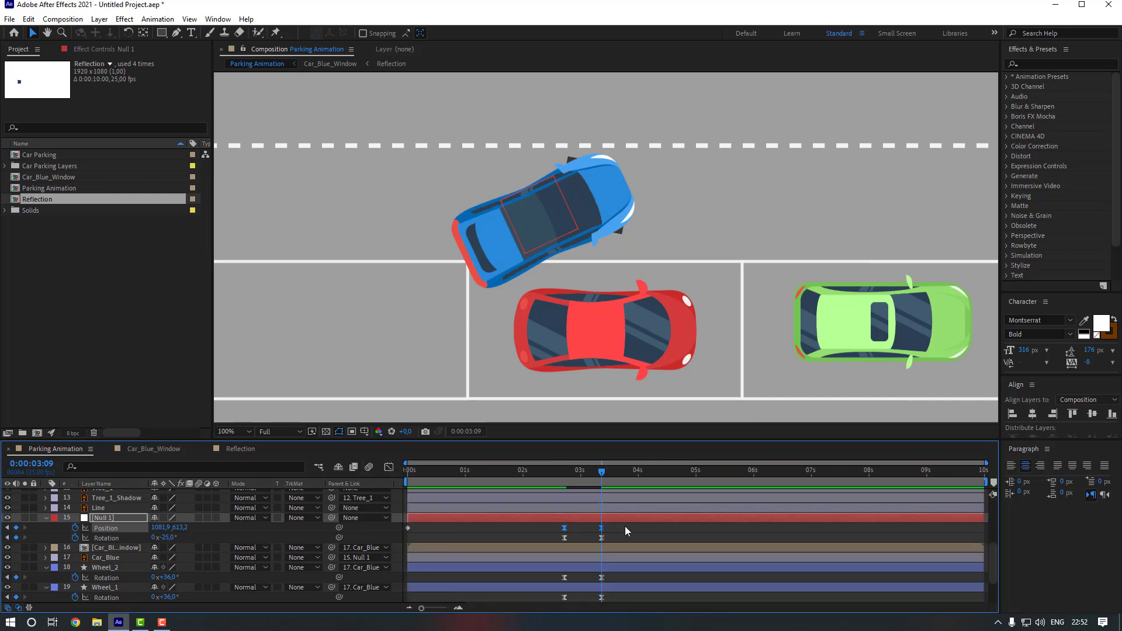
{"action": "left_click", "coordinate": [626, 531]}
{"action": "left_click", "coordinate": [544, 473]}
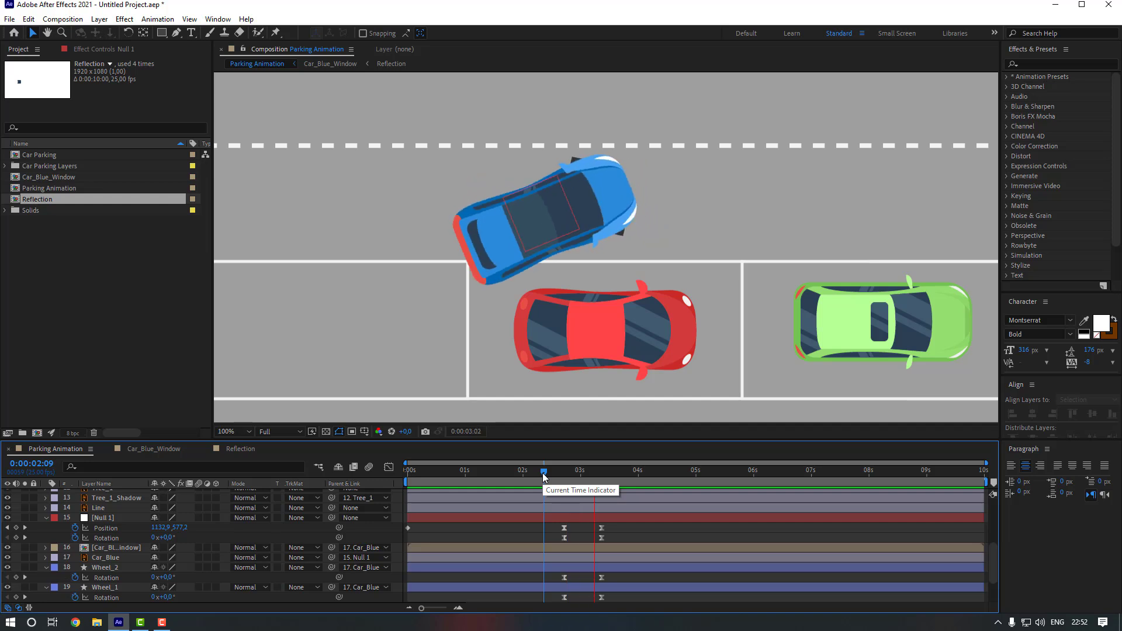
Set the rotation of Wheel_1 and Wheel_2 to 0° at 0:00:03:19 and preview the wheels straightening
{"action": "left_click_drag", "start_coordinate": [543, 474], "coordinate": [624, 474]}
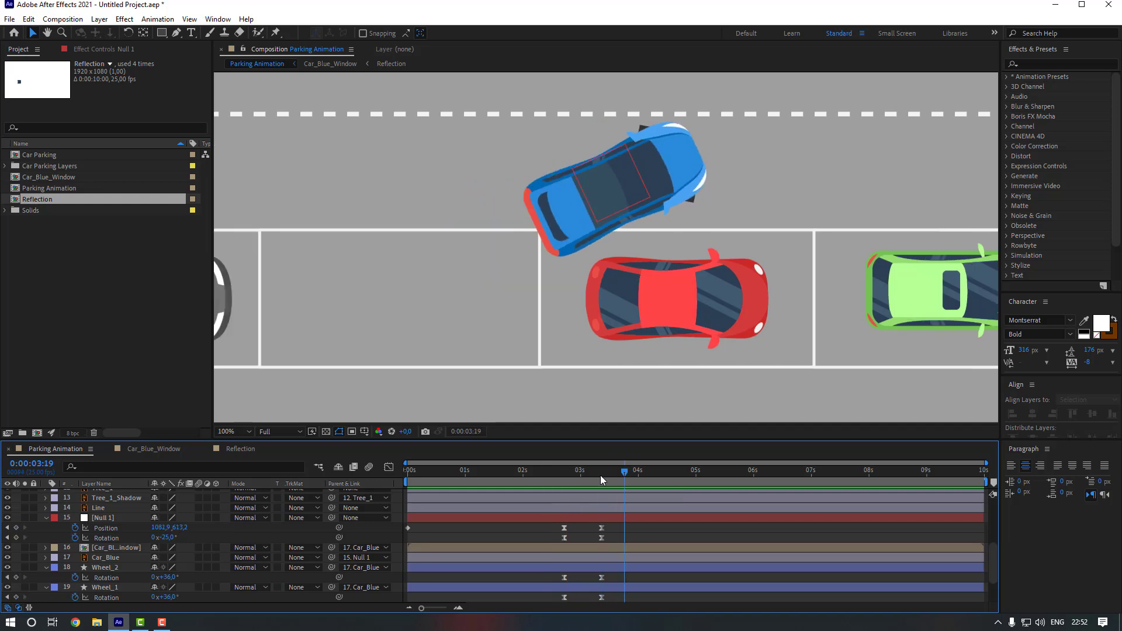
{"action": "scroll", "coordinate": [546, 549], "scroll_direction": "down", "scroll_amount": 1}
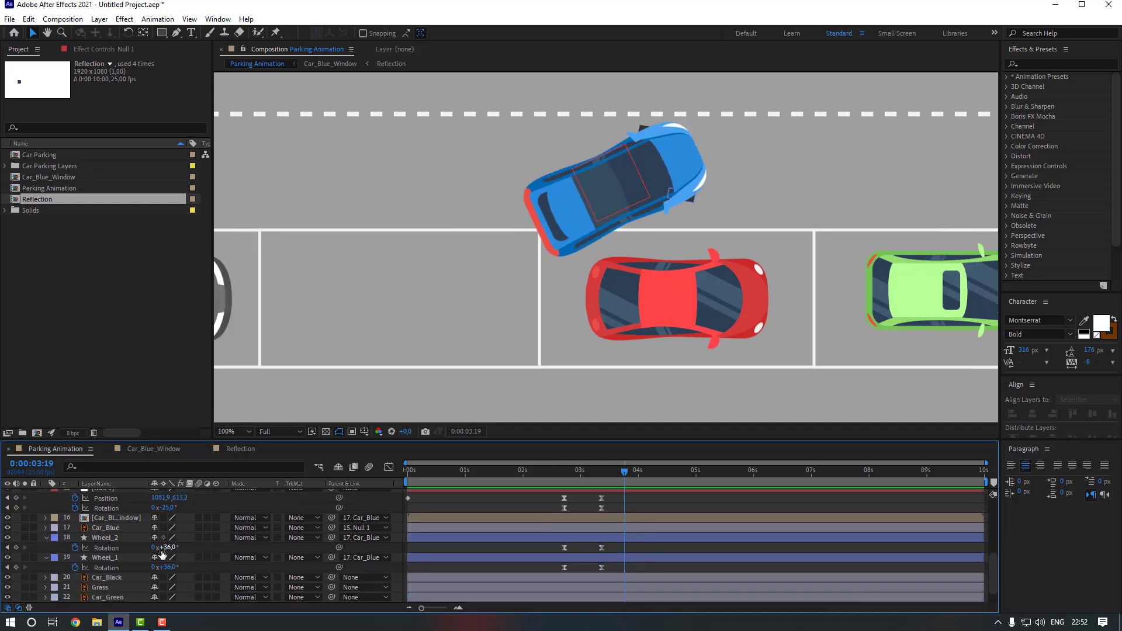
{"action": "left_click", "coordinate": [110, 538]}
{"action": "left_click", "coordinate": [108, 557], "text": "ctrl"}
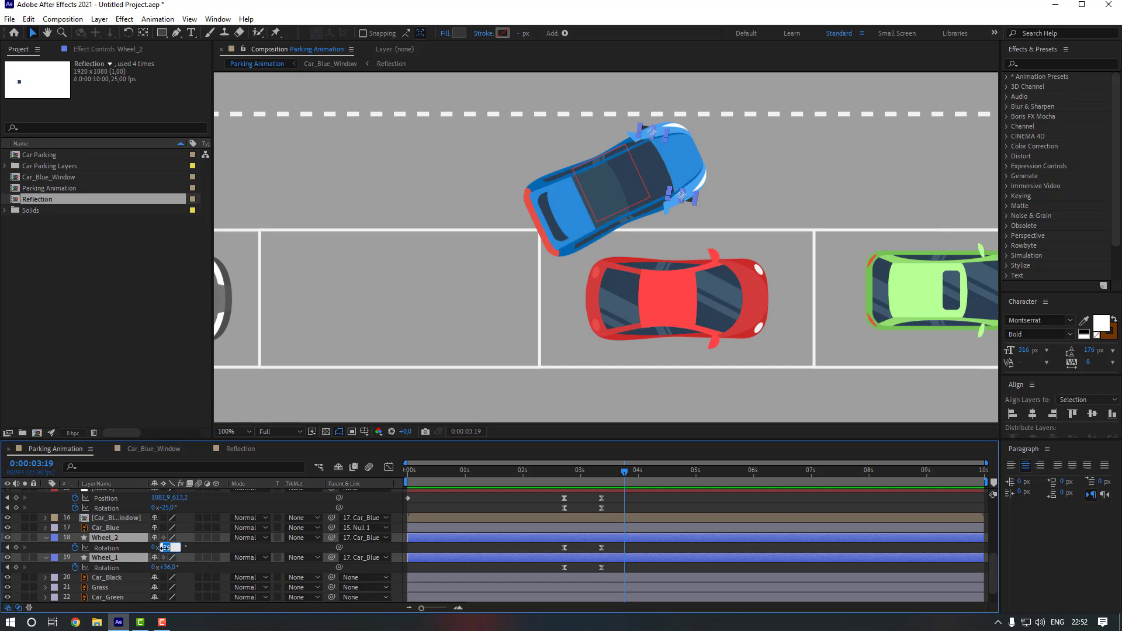
{"action": "type", "text": "0"}
{"action": "key", "text": "Return"}
{"action": "scroll", "coordinate": [636, 518], "scroll_direction": "up", "scroll_amount": 1}
{"action": "left_click", "coordinate": [555, 482]}
{"action": "key", "text": "space"}
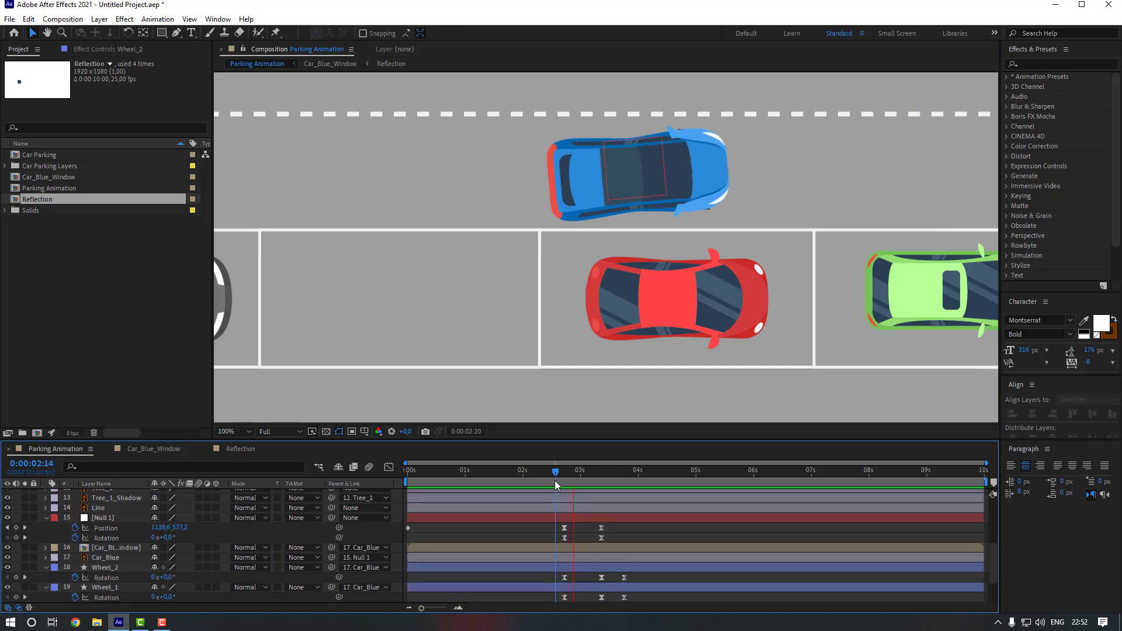
Add a rotation keyframe to both Wheel_2 and Wheel_1 at 0:00:03:12 and preview the result
{"action": "scroll", "coordinate": [611, 528], "scroll_direction": "down", "scroll_amount": 2}
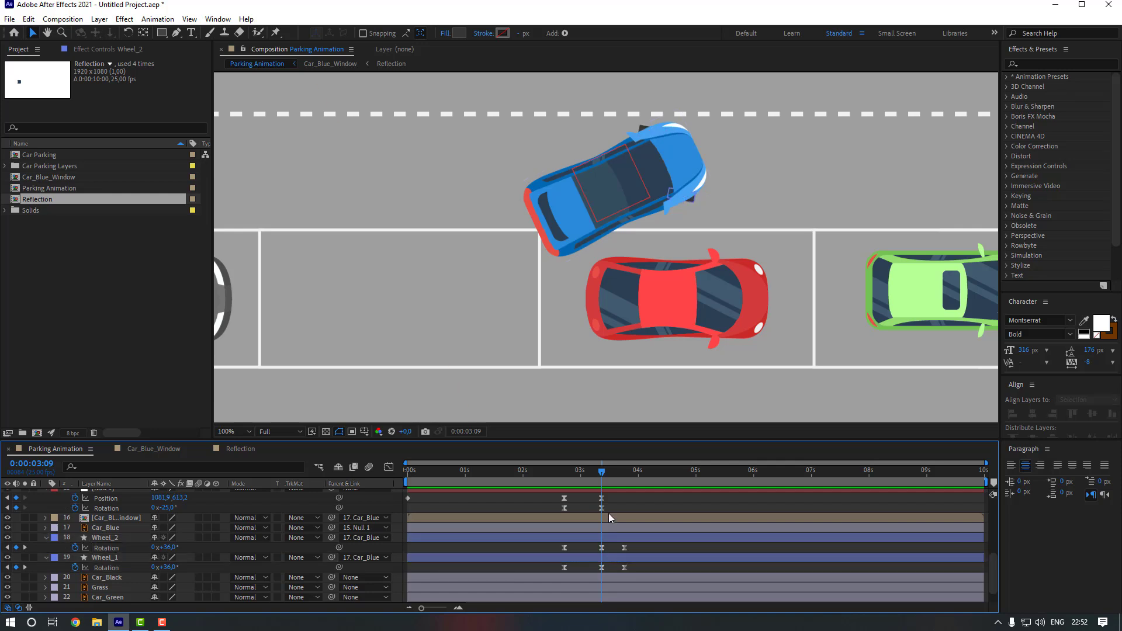
{"action": "left_click", "coordinate": [606, 473]}
{"action": "left_click_drag", "start_coordinate": [607, 472], "coordinate": [608, 471]}
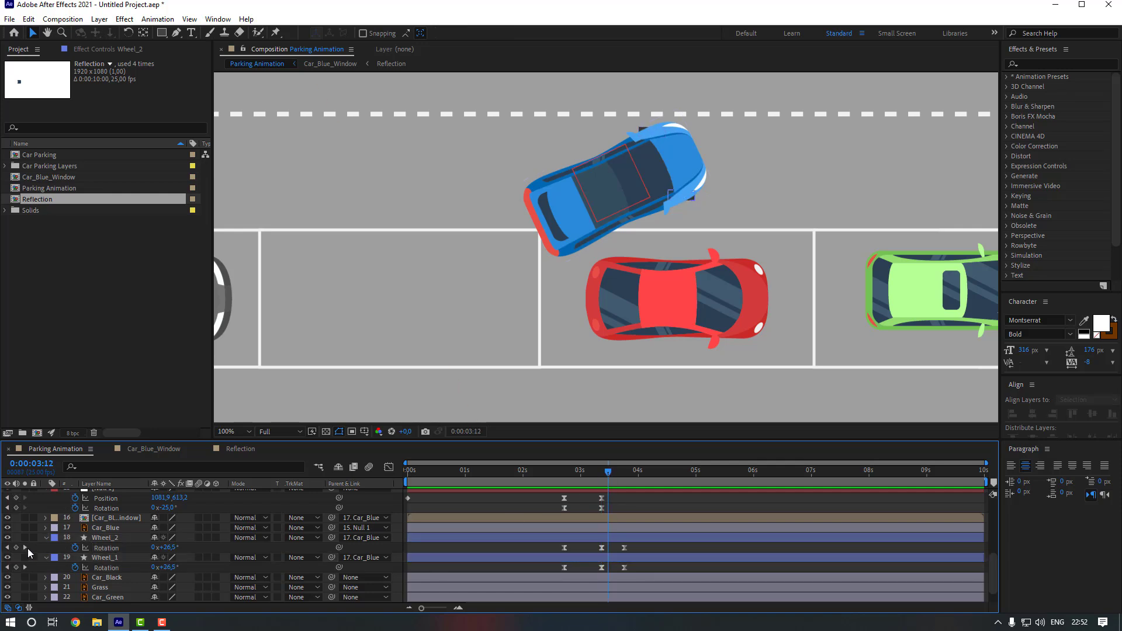
{"action": "left_click", "coordinate": [16, 548]}
{"action": "left_click", "coordinate": [16, 567]}
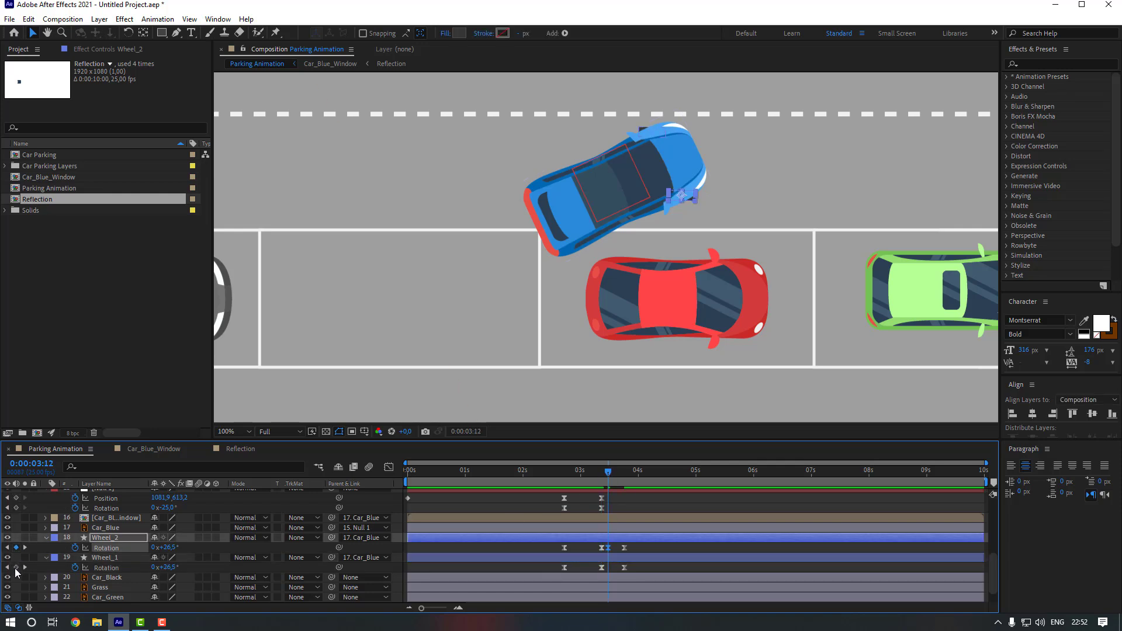
{"action": "left_click", "coordinate": [584, 546]}
{"action": "left_click_drag", "start_coordinate": [574, 474], "coordinate": [562, 473]}
{"action": "key", "text": "space"}
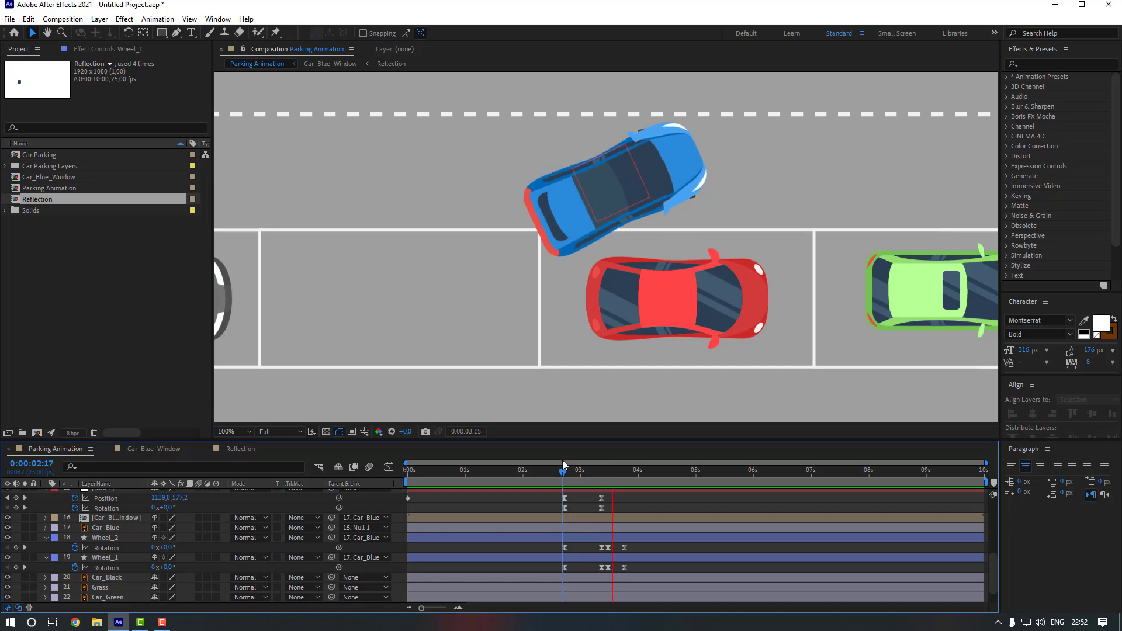
{"action": "key", "text": "space"}
At 0:00:03:19, move Null 1 into the empty parking space at about 708.9, 791.2
{"action": "left_click_drag", "start_coordinate": [623, 475], "coordinate": [624, 475]}
{"action": "scroll", "coordinate": [118, 514], "scroll_direction": "up", "scroll_amount": 2}
{"action": "left_click", "coordinate": [115, 517]}
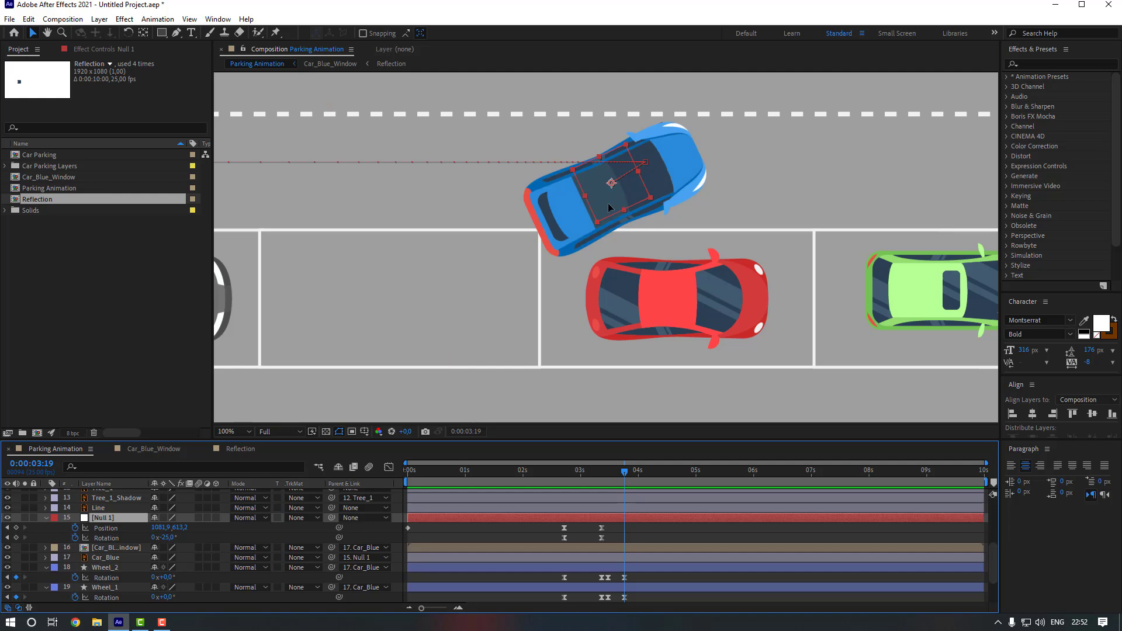
{"action": "left_click_drag", "start_coordinate": [608, 203], "coordinate": [399, 304]}
{"action": "left_click", "coordinate": [636, 528]}
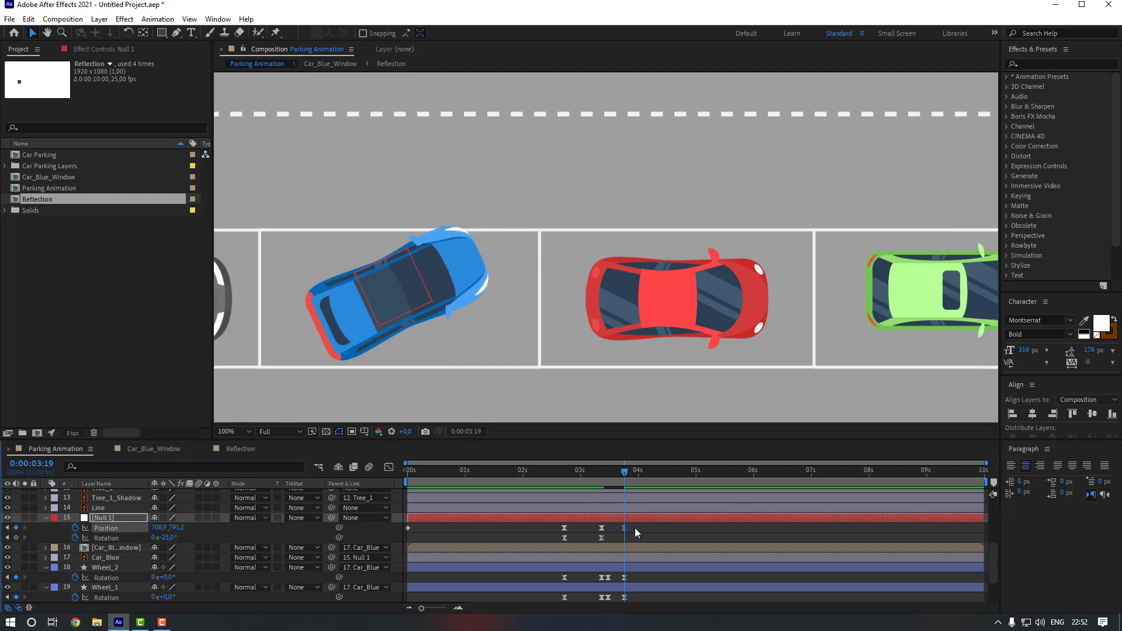
Move Null 1's last position keyframe to about the 5-second mark and preview the car reversing into the space
{"action": "left_click", "coordinate": [623, 529]}
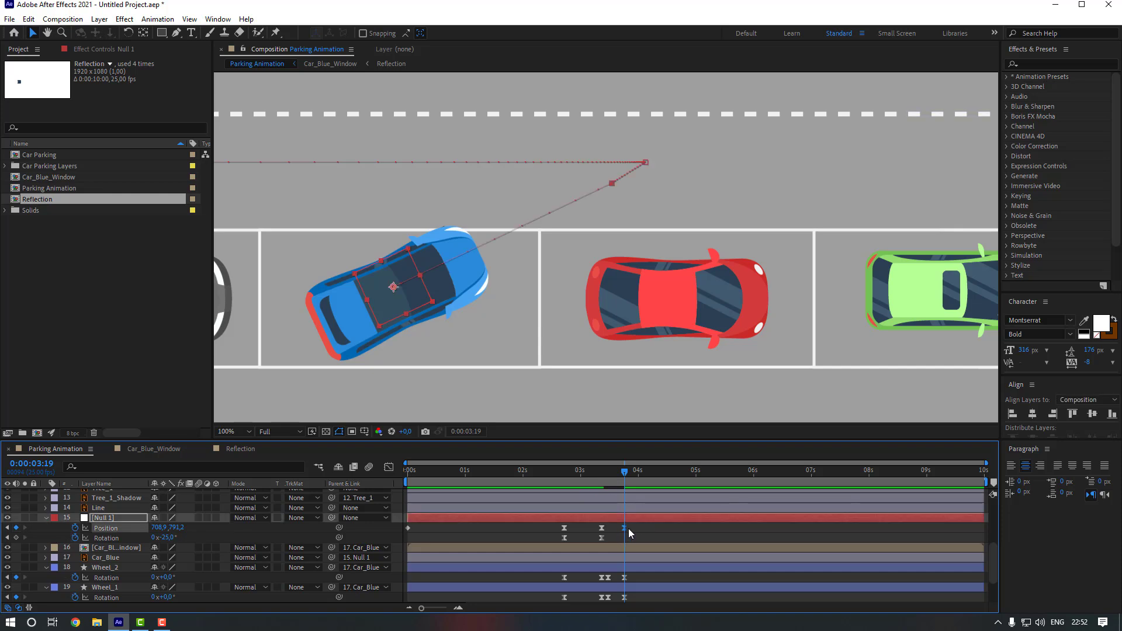
{"action": "mouse_move", "coordinate": [629, 529]}
{"action": "left_mouse_down"}
{"action": "mouse_move", "coordinate": [669, 529]}
{"action": "mouse_move", "coordinate": [643, 529]}
{"action": "left_mouse_up"}
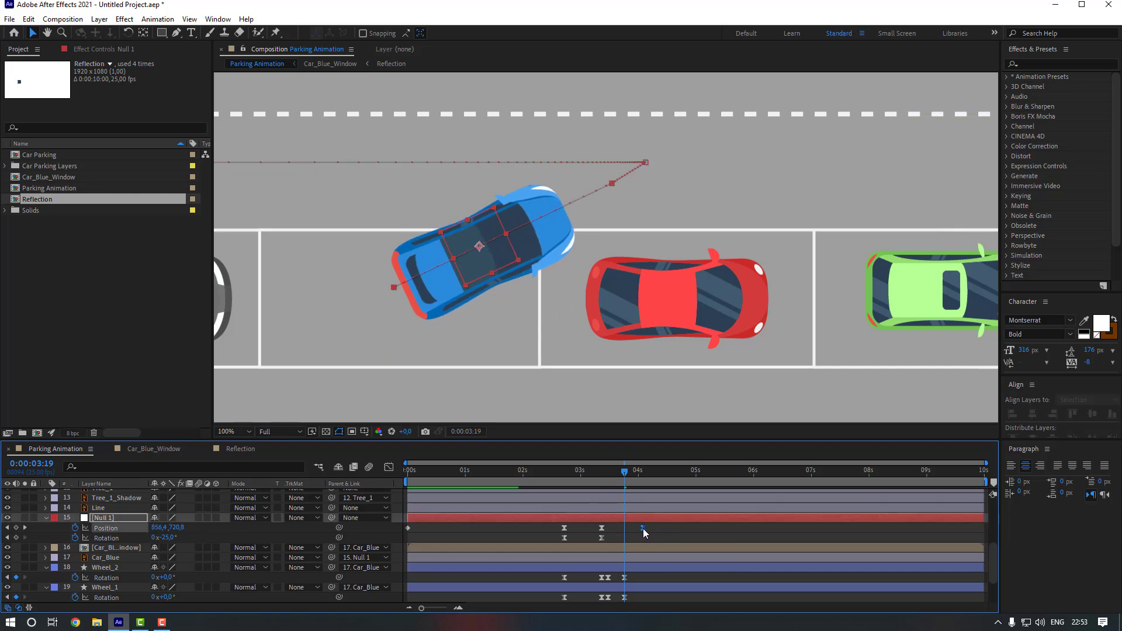
{"action": "left_click_drag", "start_coordinate": [624, 473], "coordinate": [671, 472]}
{"action": "left_click", "coordinate": [641, 530]}
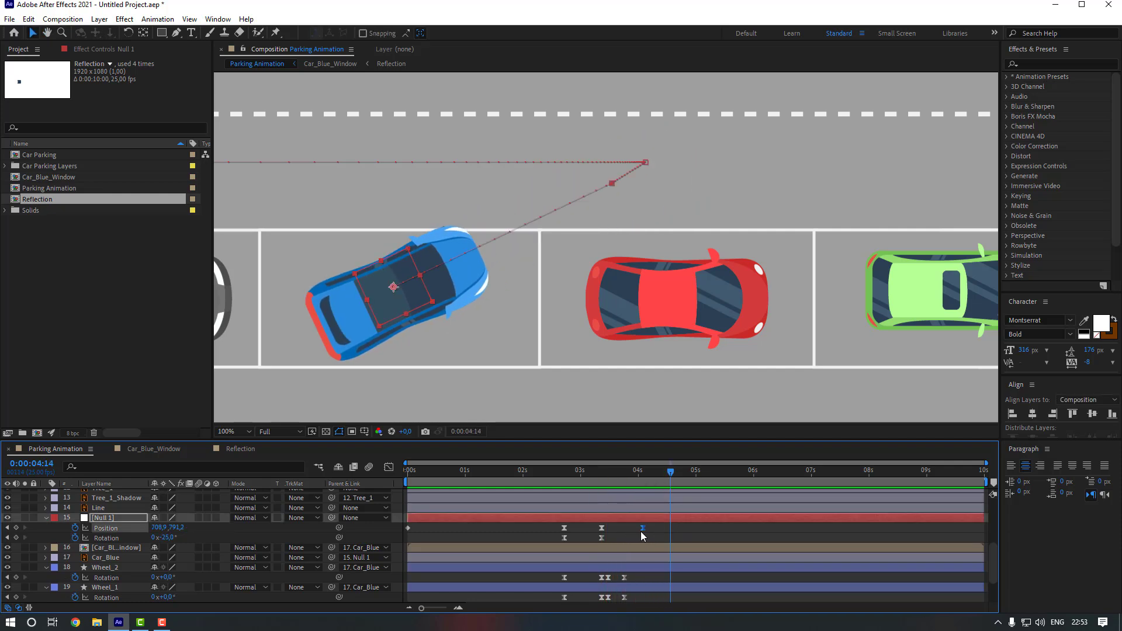
{"action": "left_click_drag", "start_coordinate": [641, 528], "coordinate": [695, 529]}
{"action": "left_click", "coordinate": [607, 471]}
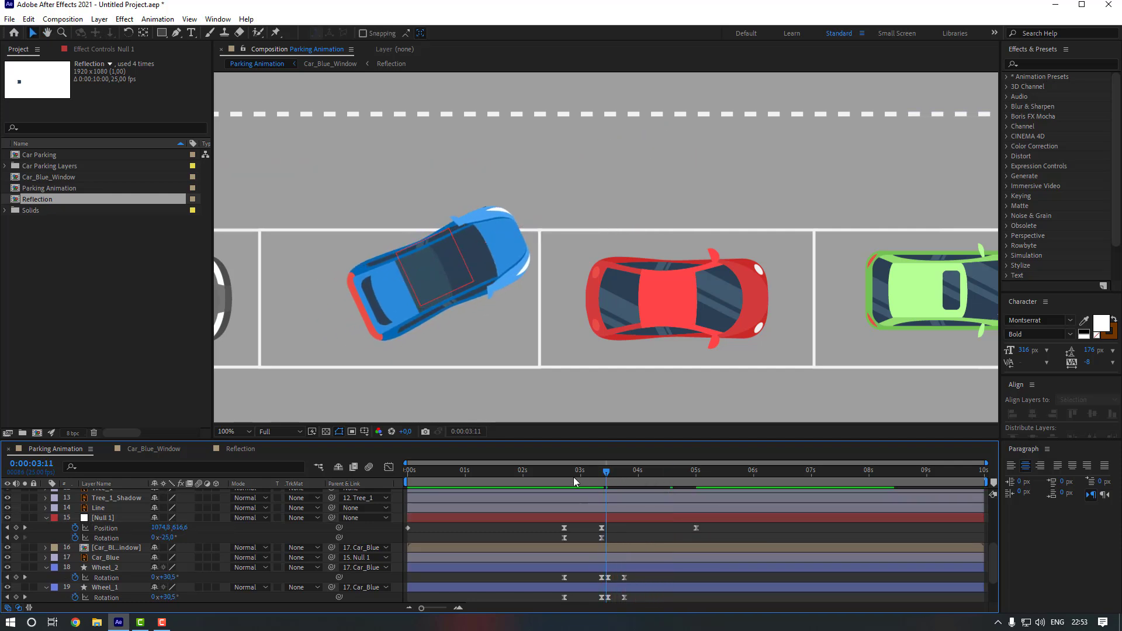
{"action": "left_click", "coordinate": [564, 478]}
{"action": "key", "text": "space"}
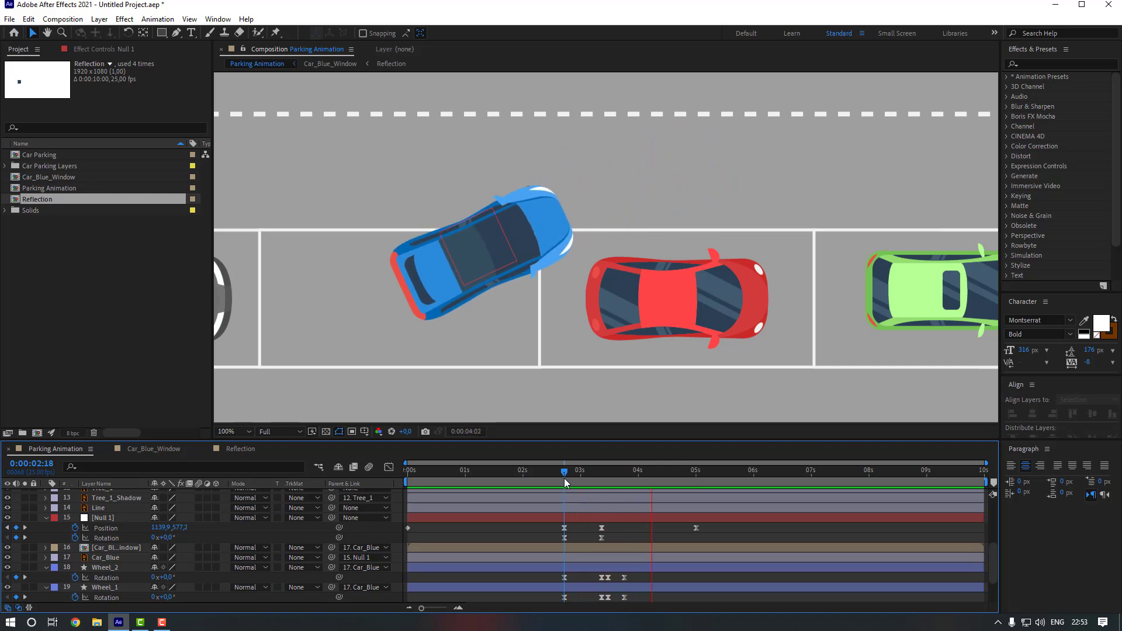
At 0:00:05:00, add a rotation keyframe to Null 1, Wheel_2 and Wheel_1
{"action": "left_click", "coordinate": [695, 471]}
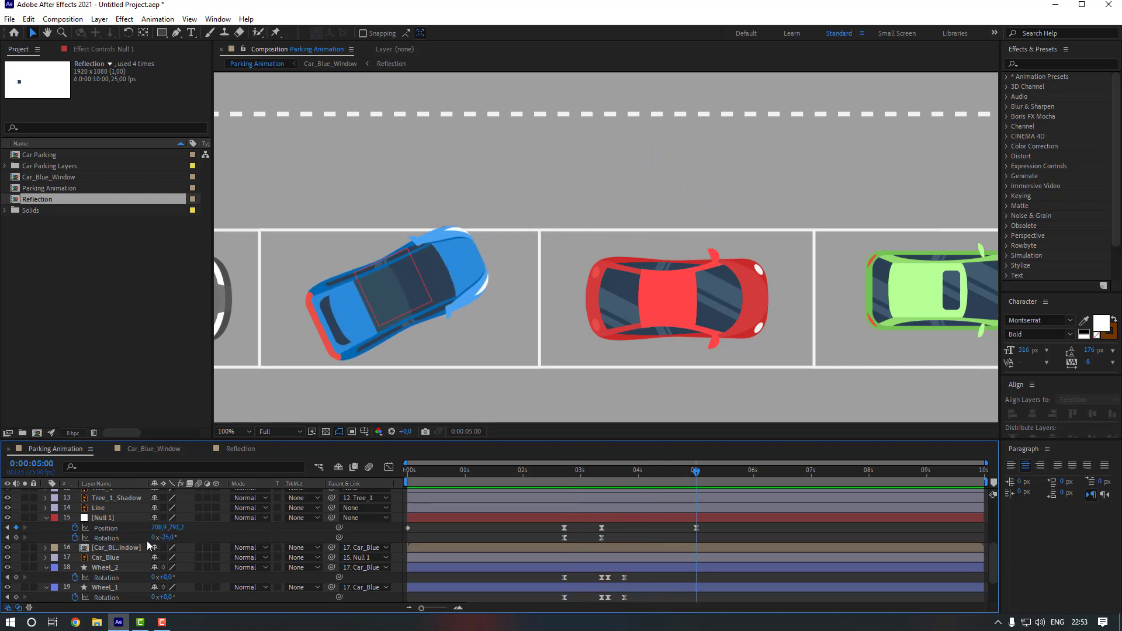
{"action": "scroll", "coordinate": [72, 527], "scroll_direction": "down", "scroll_amount": 3}
{"action": "left_click", "coordinate": [16, 508]}
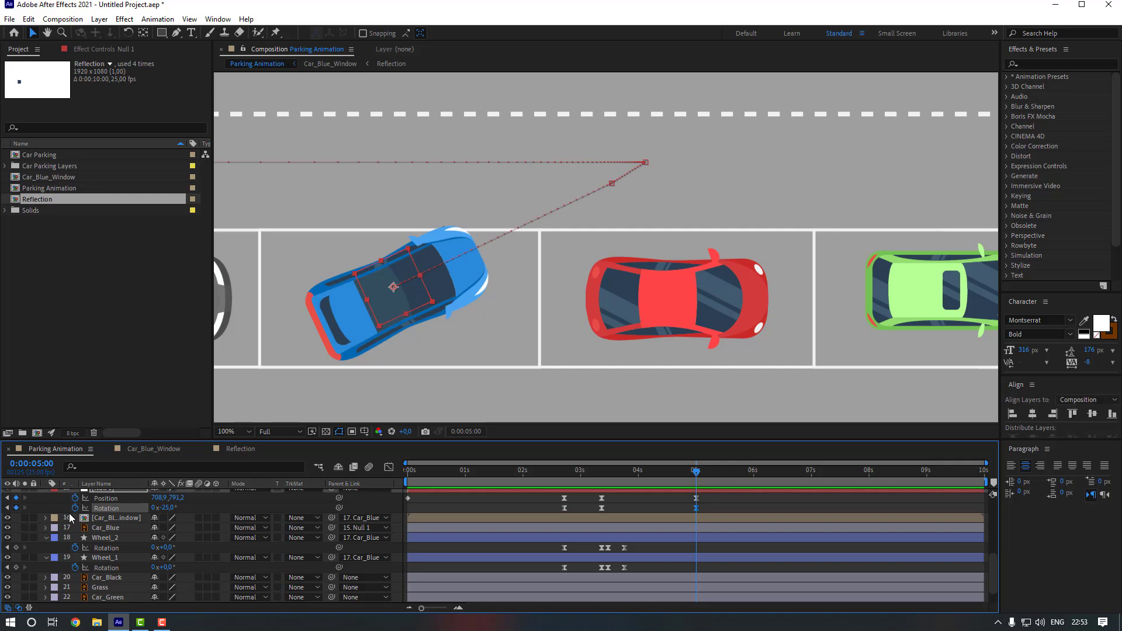
{"action": "left_click", "coordinate": [16, 547]}
{"action": "left_click", "coordinate": [16, 568]}
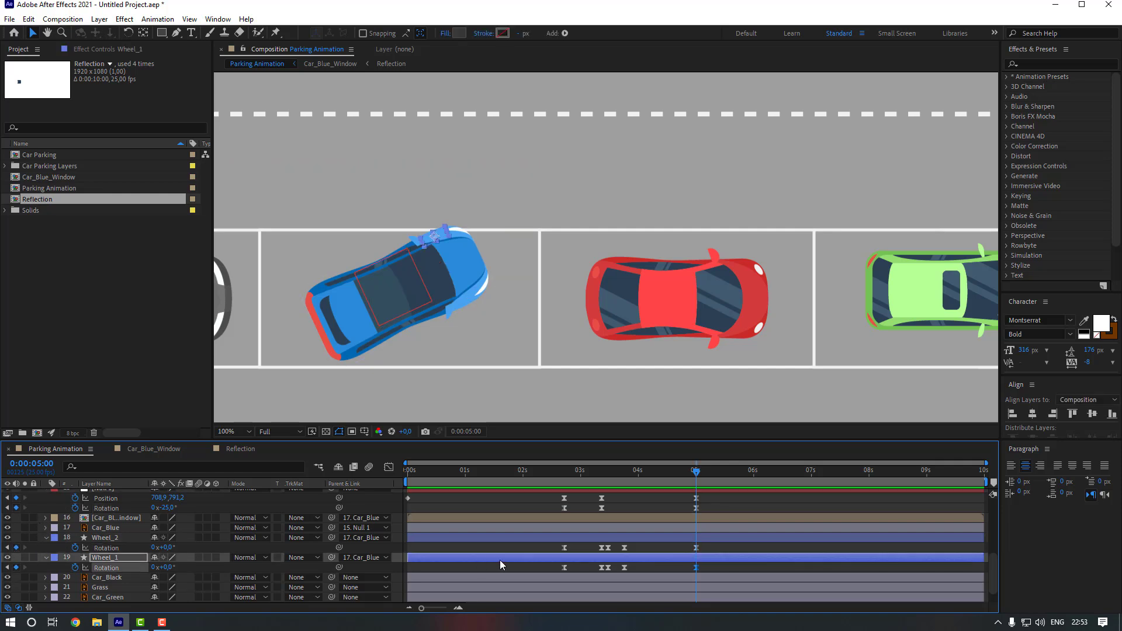
At 0:00:05:10, set the rotation of both Wheel_2 and Wheel_1 to 45°
{"action": "scroll", "coordinate": [501, 563], "scroll_direction": "up", "scroll_amount": 3}
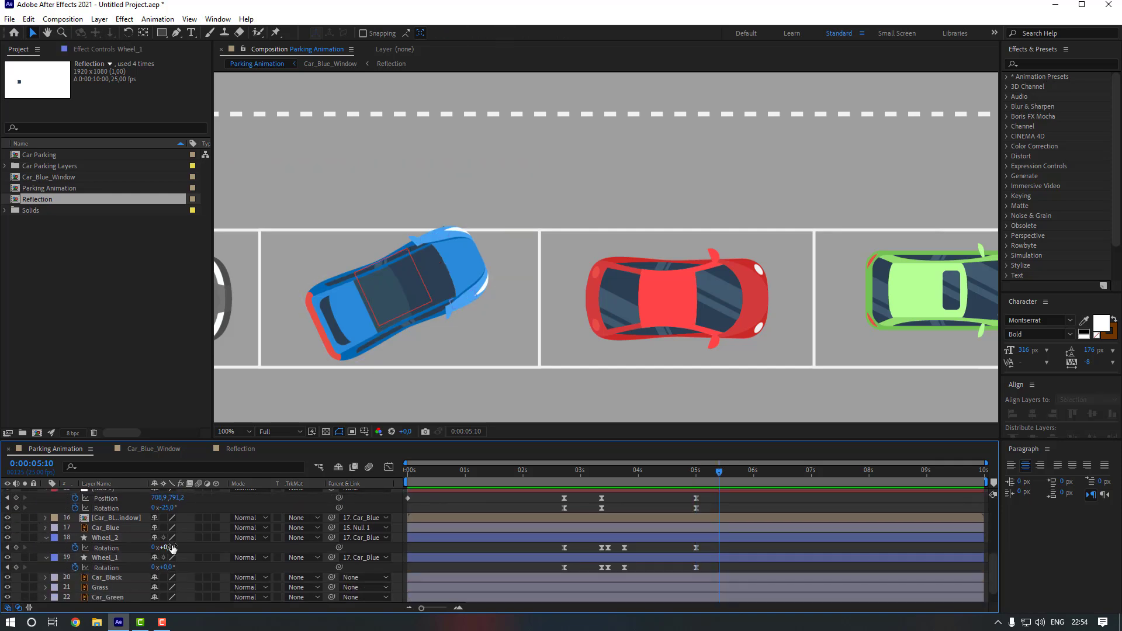
{"action": "type", "text": "45"}
{"action": "key", "text": "Return"}
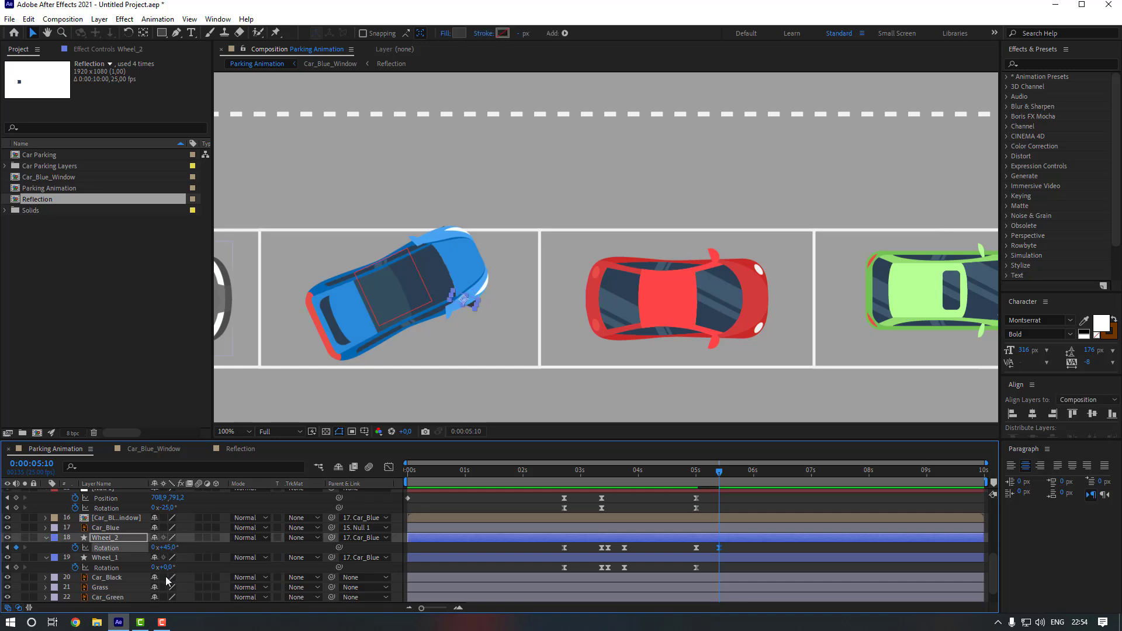
{"action": "left_click", "coordinate": [166, 568]}
{"action": "type", "text": "45"}
{"action": "key", "text": "Return"}
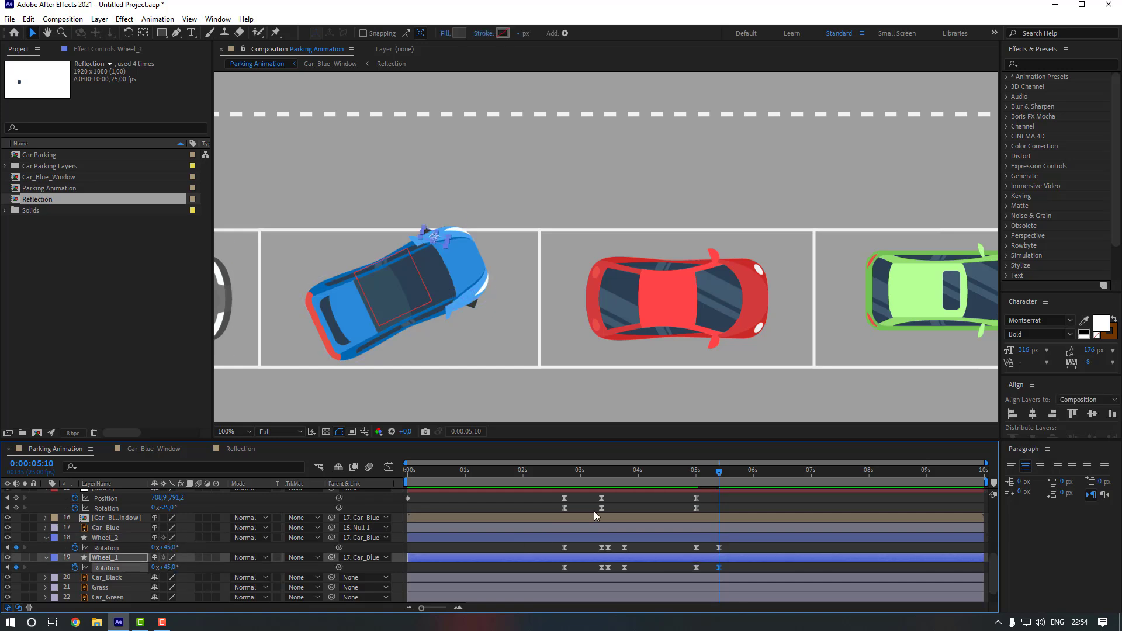
At 0:00:05:10, add a position keyframe to Null 1, set its rotation to 0°, and preview the car straightening
{"action": "scroll", "coordinate": [717, 504], "scroll_direction": "up", "scroll_amount": 3}
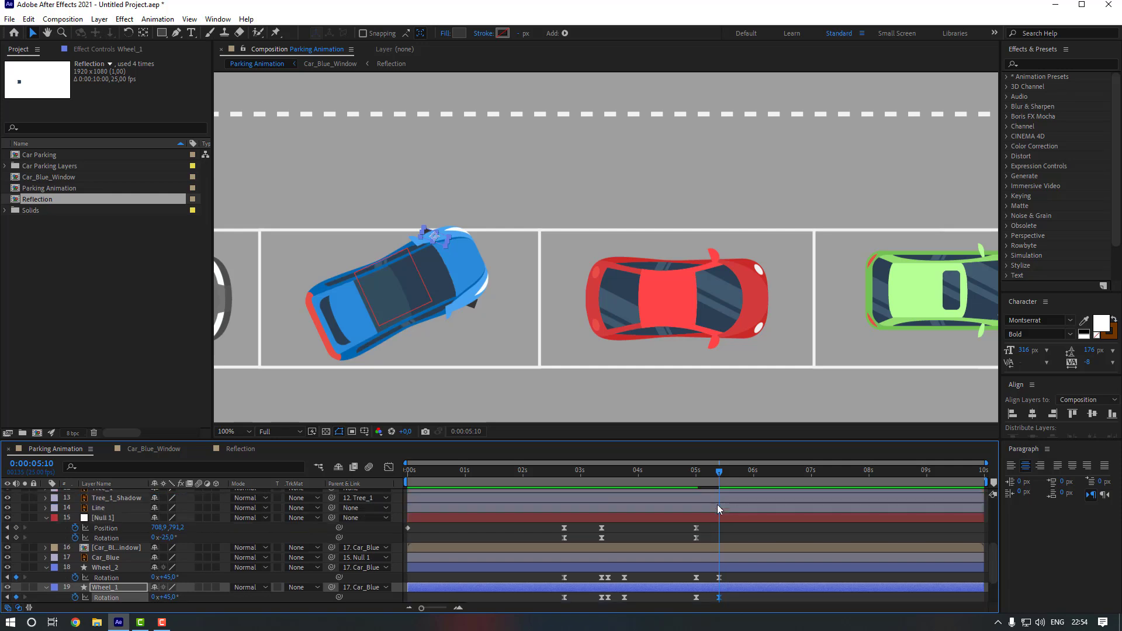
{"action": "left_click", "coordinate": [717, 515]}
{"action": "scroll", "coordinate": [608, 516], "scroll_direction": "down", "scroll_amount": 3}
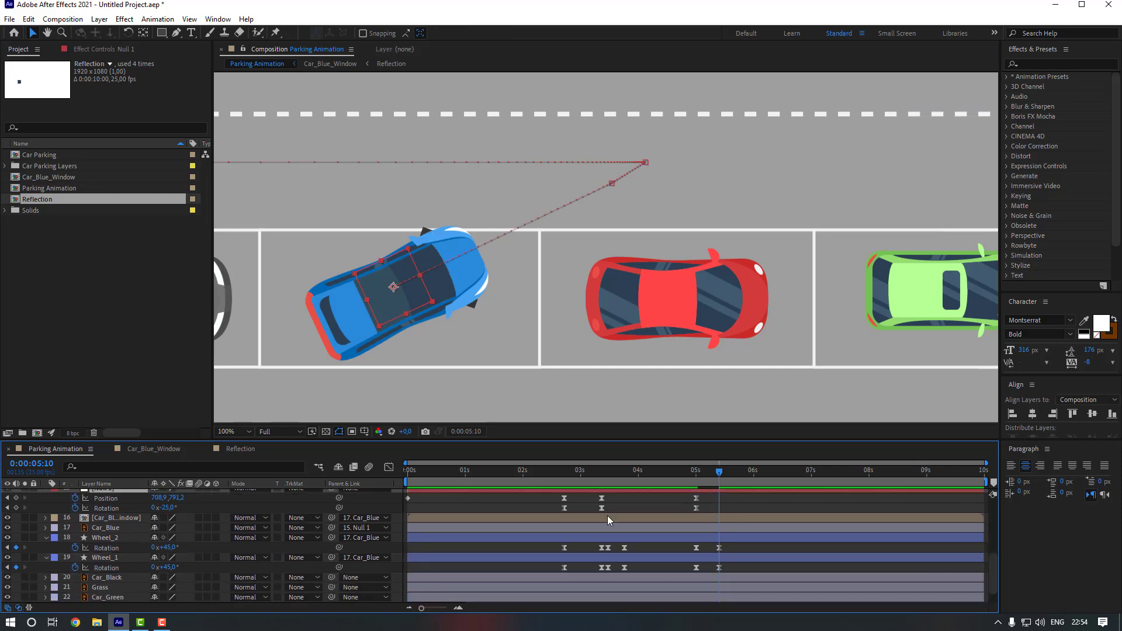
{"action": "left_click", "coordinate": [16, 498]}
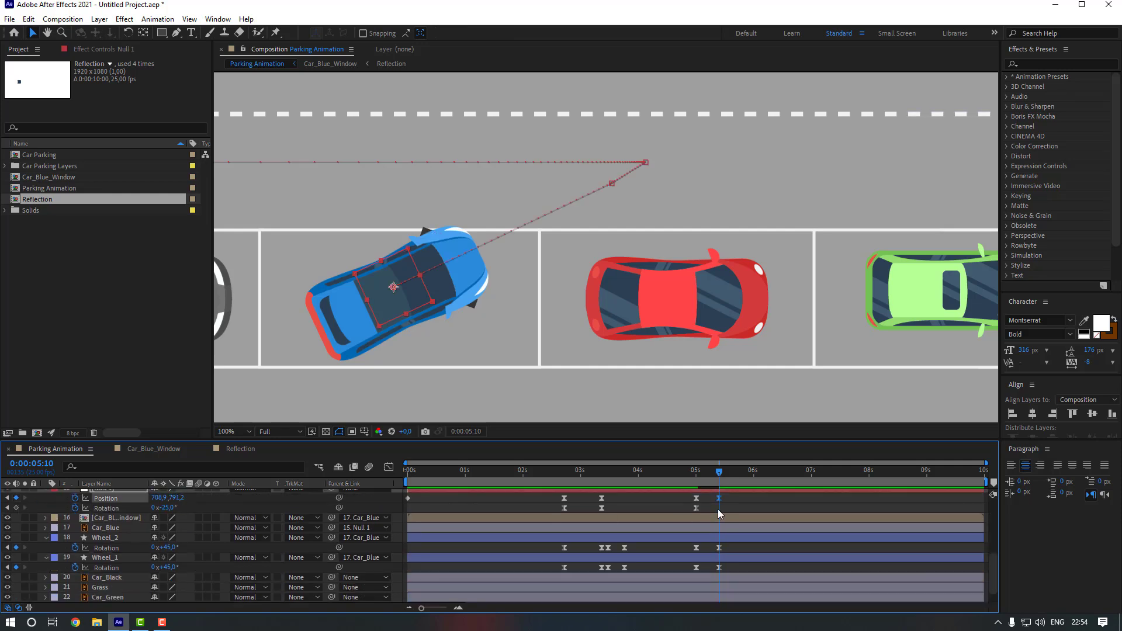
{"action": "left_click", "coordinate": [167, 509]}
{"action": "type", "text": "0"}
{"action": "key", "text": "Return"}
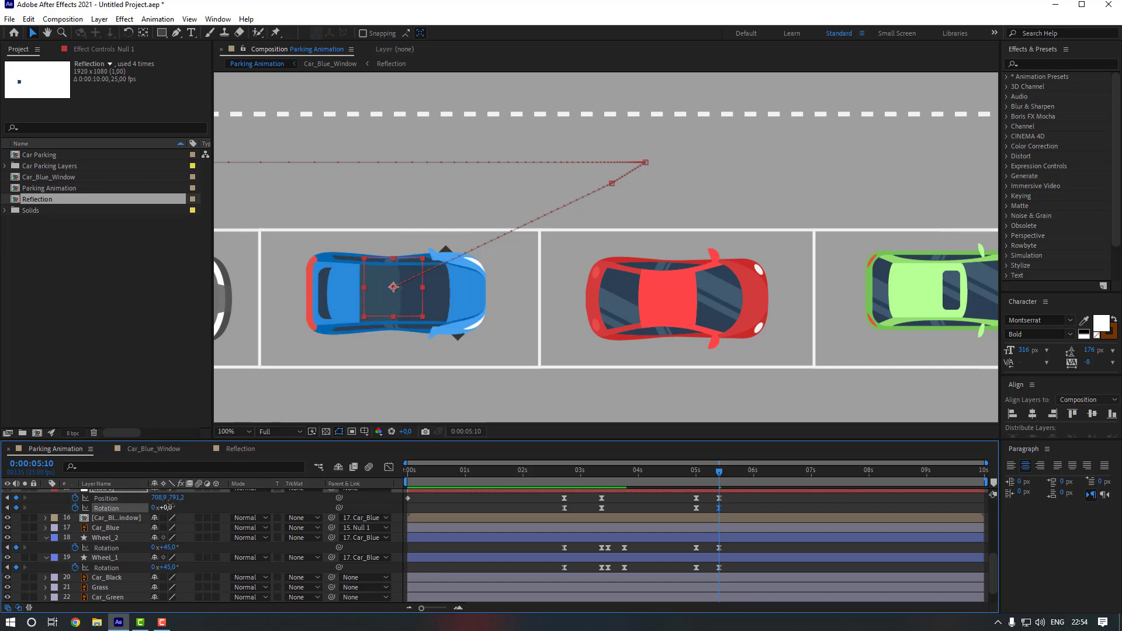
{"action": "left_click", "coordinate": [676, 472]}
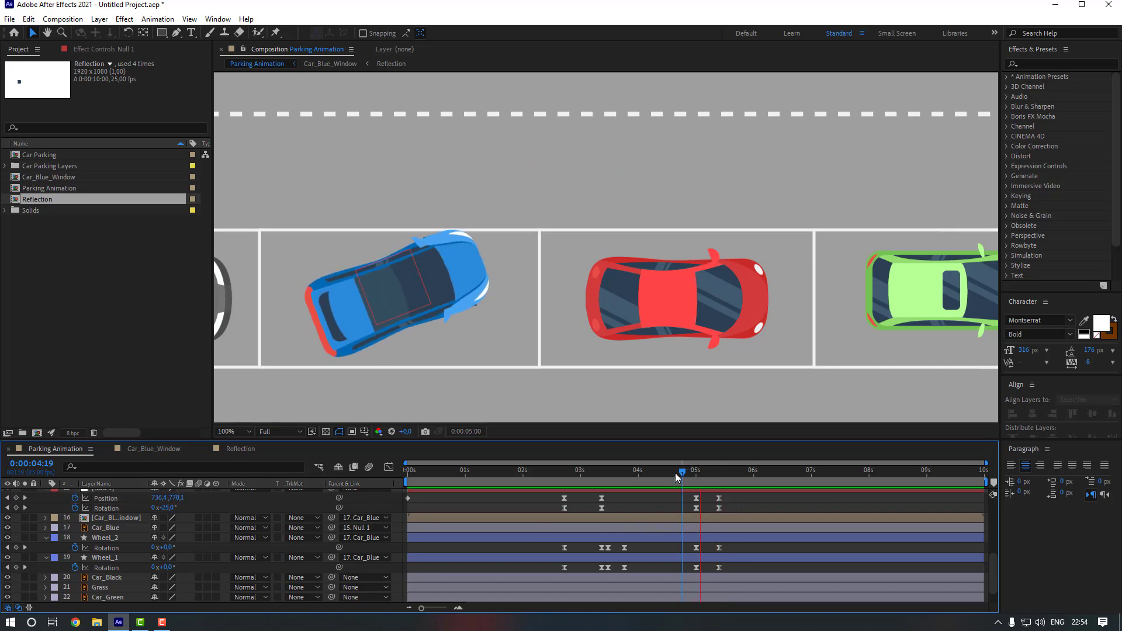
At 0:00:05:10, move Null 1 forward within the parking space to about 746.9, 790.2
{"action": "key", "text": "comma"}
{"action": "left_click", "coordinate": [719, 473]}
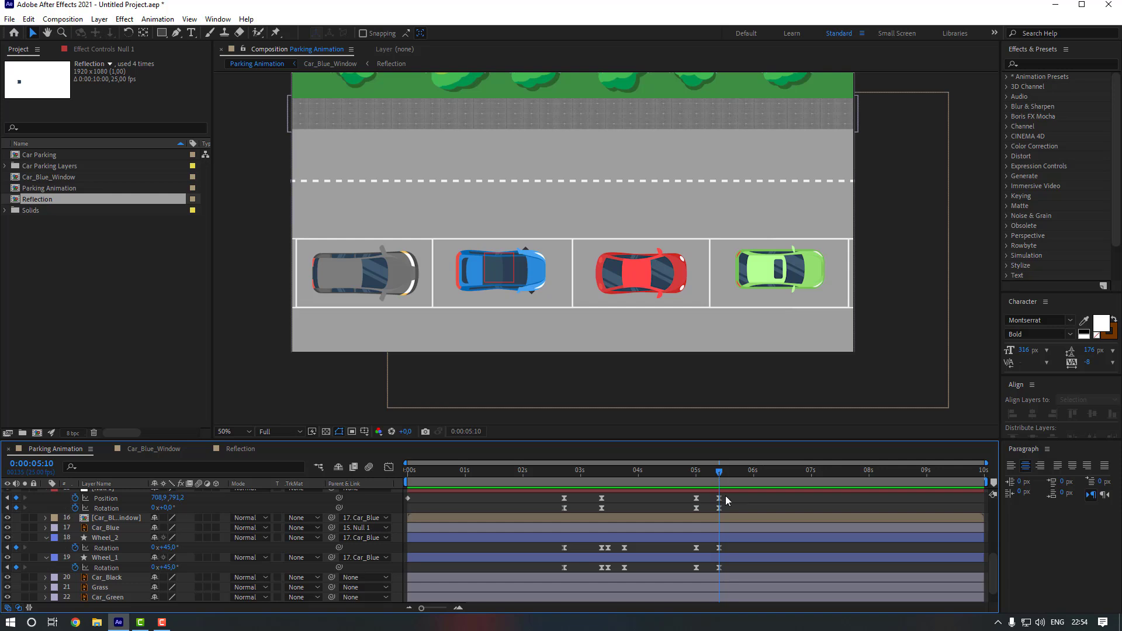
{"action": "key", "text": "period"}
{"action": "key", "text": "period"}
{"action": "left_click", "coordinate": [411, 295]}
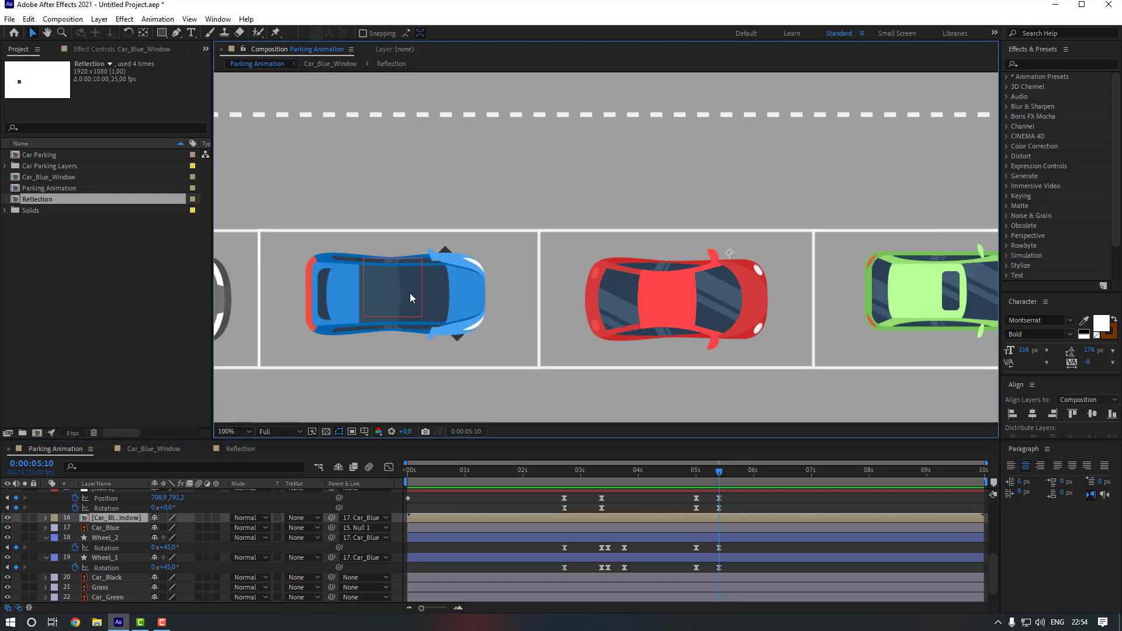
{"action": "scroll", "coordinate": [117, 517], "scroll_direction": "up", "scroll_amount": 1}
{"action": "left_click", "coordinate": [114, 517]}
{"action": "left_click_drag", "start_coordinate": [415, 297], "coordinate": [429, 299]}
{"action": "left_click", "coordinate": [672, 454]}
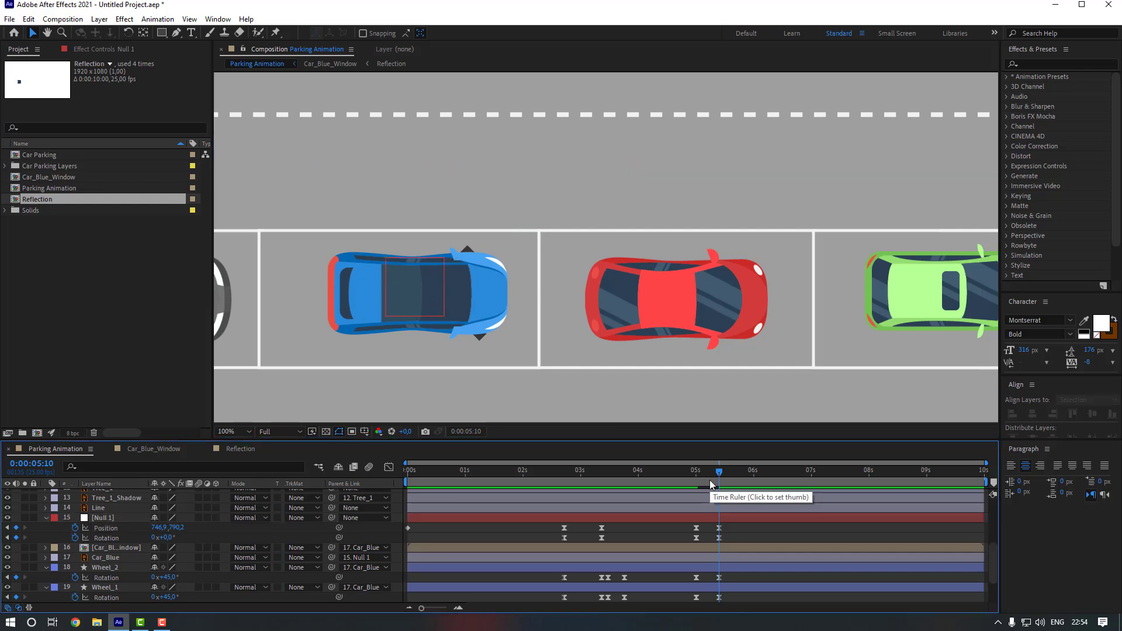
At 0:00:05:13, add a rotation keyframe to both Wheel_2 and Wheel_1
{"action": "key", "text": "Page_Down"}
{"action": "key", "text": "Page_Down"}
{"action": "key", "text": "Page_Down"}
{"action": "scroll", "coordinate": [133, 571], "scroll_direction": "down", "scroll_amount": 1}
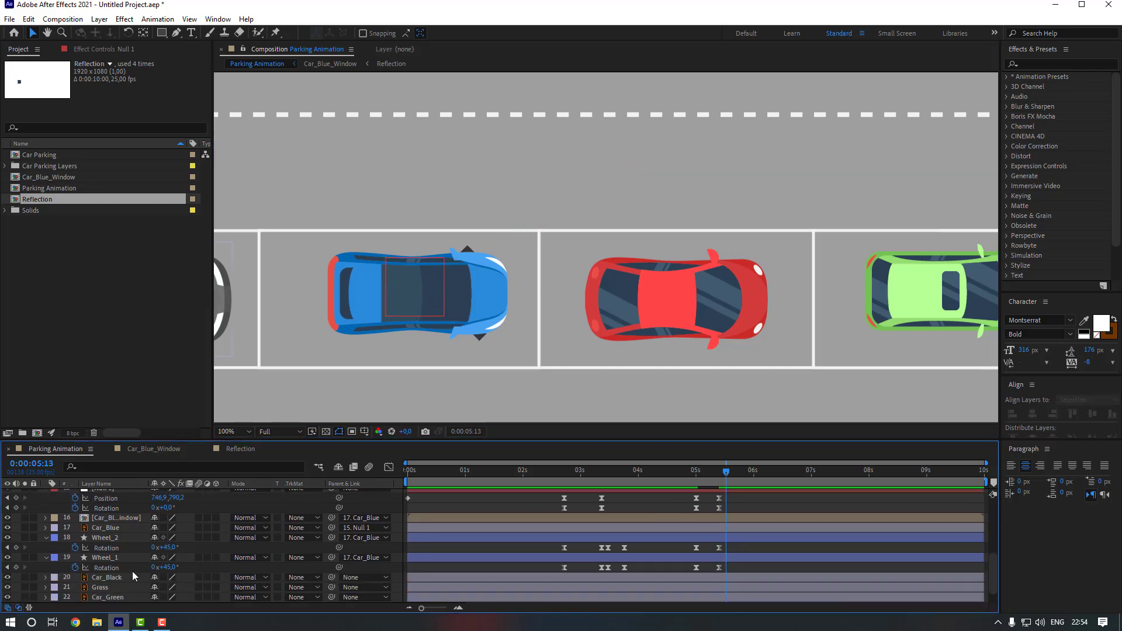
{"action": "left_click", "coordinate": [15, 548]}
{"action": "left_click", "coordinate": [15, 568]}
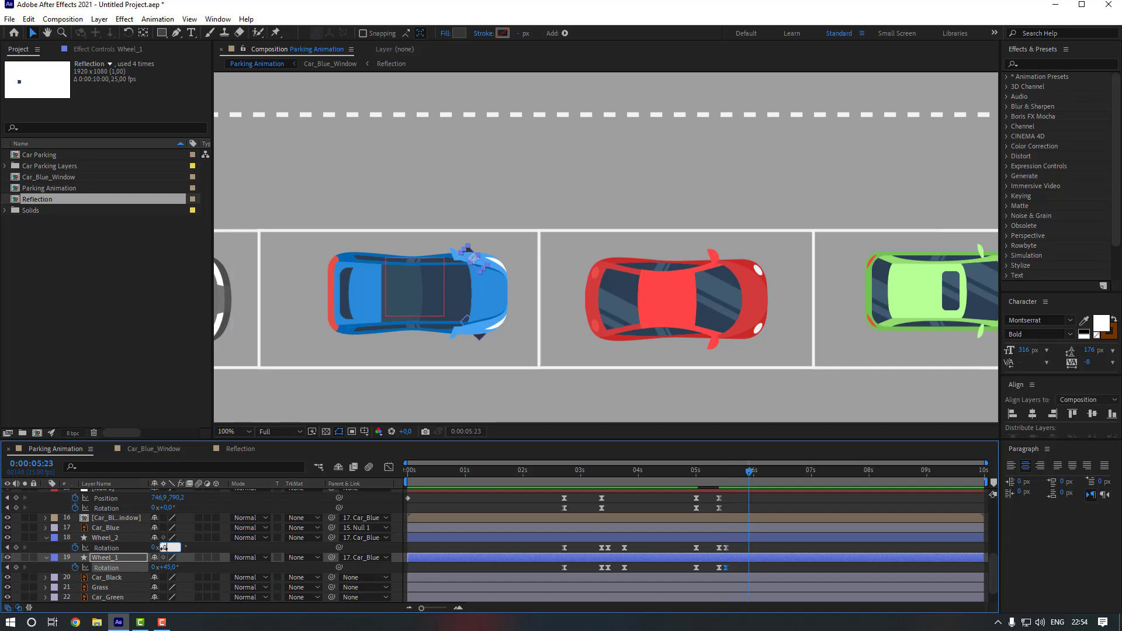
At 0:00:05:23, set the rotation of Wheel_2 and Wheel_1 to 0° and preview the parking manoeuvre
{"action": "type", "text": "0"}
{"action": "key", "text": "Return"}
{"action": "left_click", "coordinate": [165, 568]}
{"action": "type", "text": "0"}
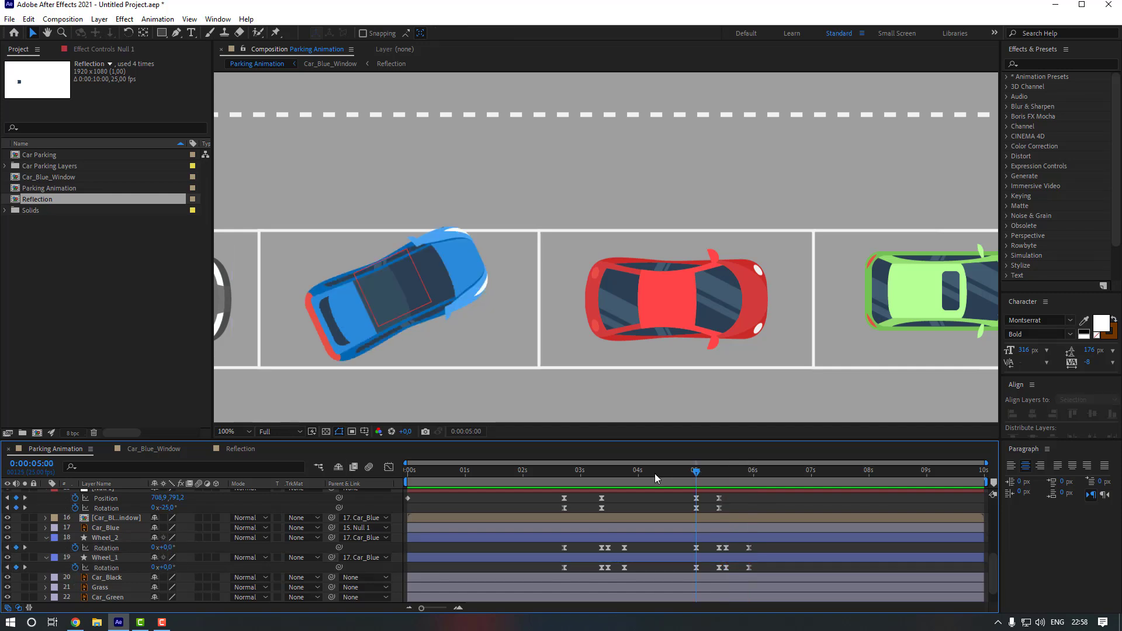
{"action": "left_click_drag", "start_coordinate": [655, 474], "coordinate": [538, 484]}
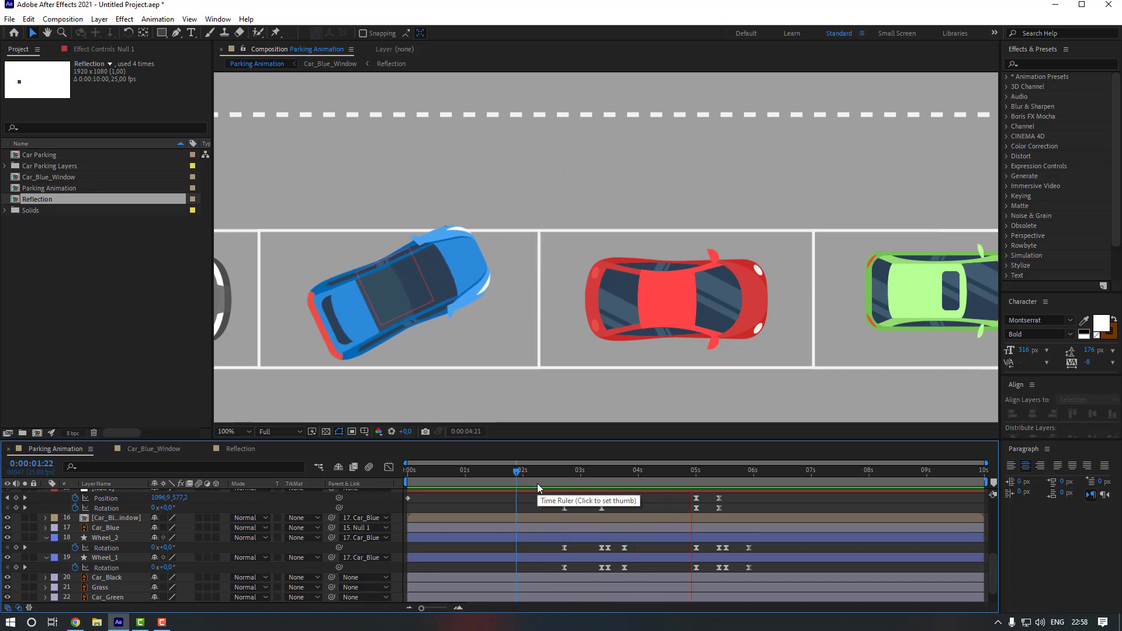
{"action": "key", "text": "space"}
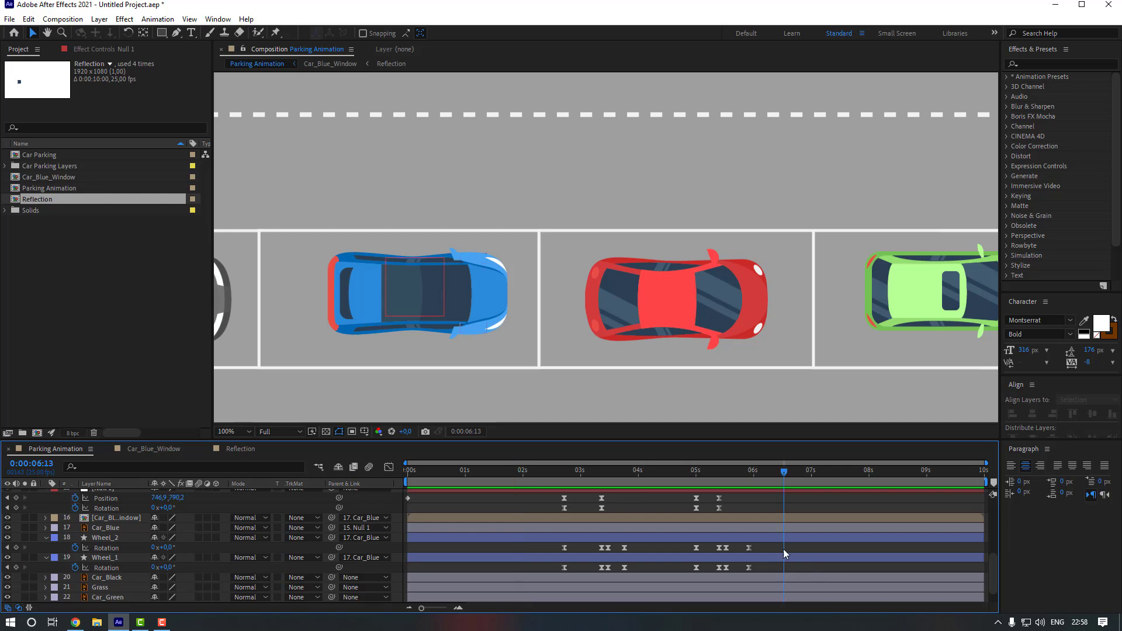
Shift the last four rotation keyframes of Wheel_2 and Wheel_1 about 8 frames earlier and preview the result
{"action": "left_click_drag", "start_coordinate": [733, 560], "coordinate": [679, 550]}
{"action": "left_click", "coordinate": [653, 480]}
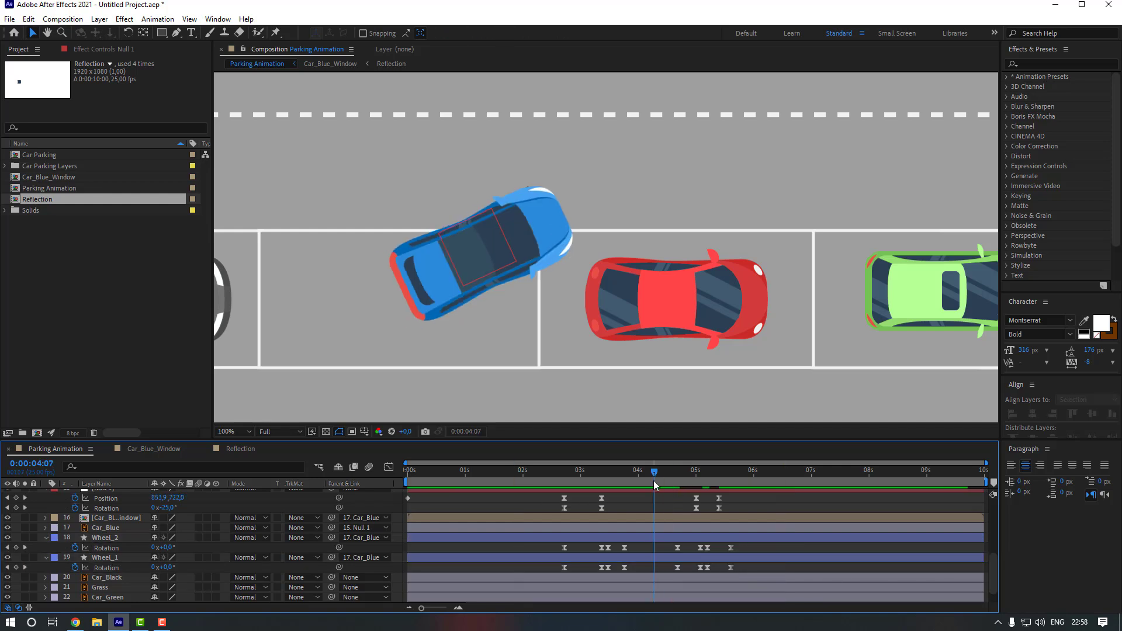
{"action": "key", "text": "space"}
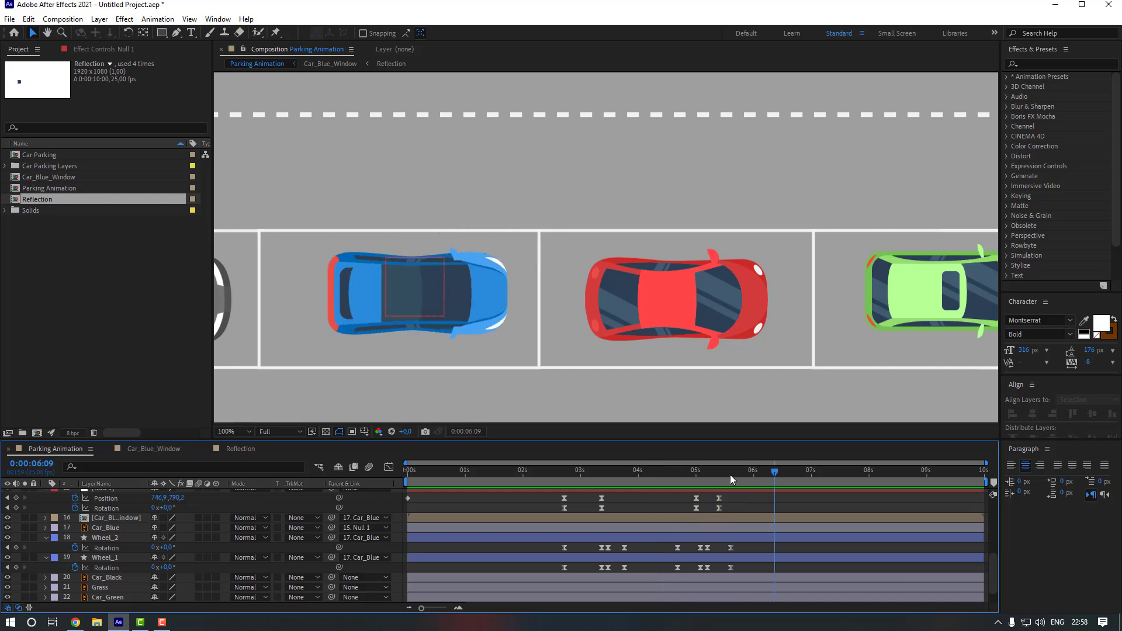
At 0:00:05:14, add position and rotation keyframes to Null 1
{"action": "scroll", "coordinate": [617, 302], "scroll_direction": "down", "scroll_amount": 2}
{"action": "left_click", "coordinate": [720, 472]}
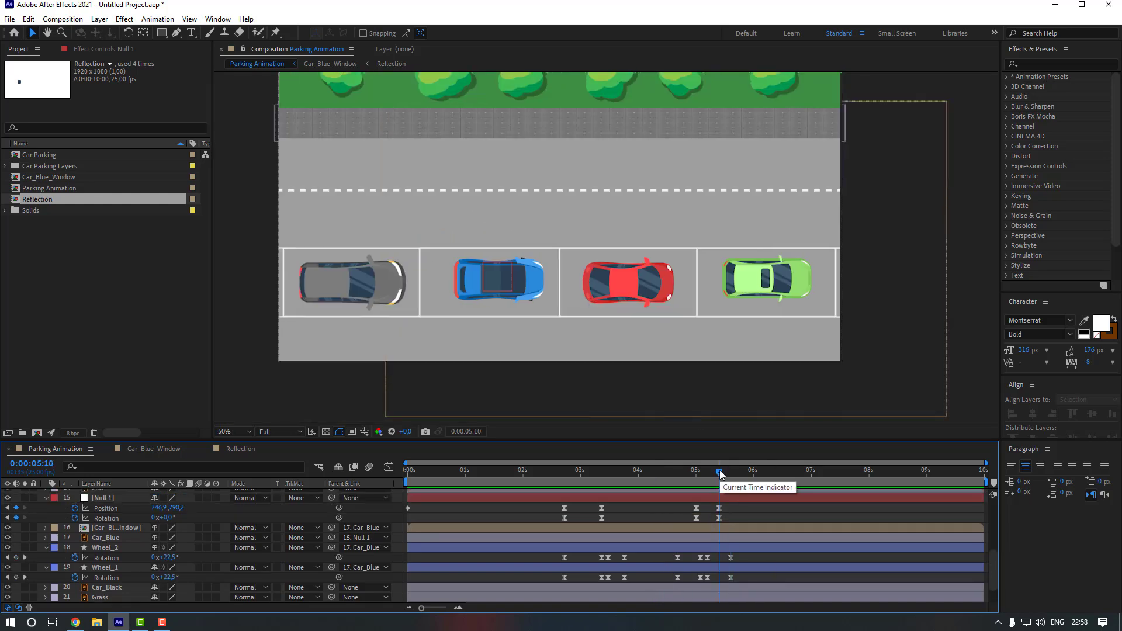
{"action": "left_click_drag", "start_coordinate": [720, 472], "coordinate": [728, 472]}
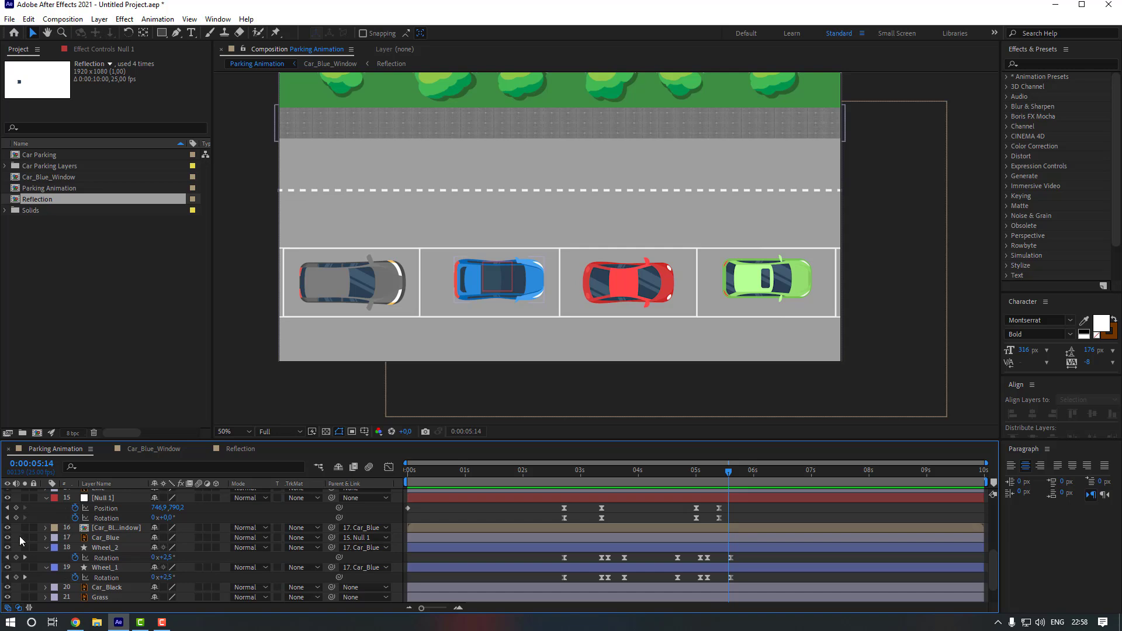
{"action": "left_click", "coordinate": [16, 508]}
{"action": "left_click", "coordinate": [16, 518]}
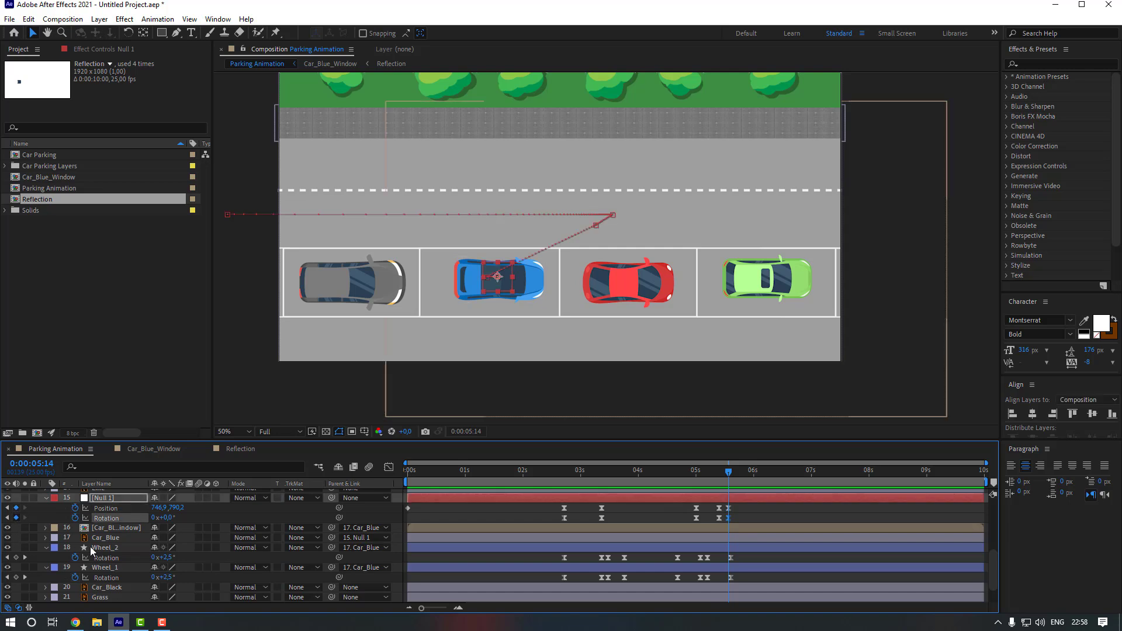
At 0:00:05:24, set Null 1's position to about 720.9, 790.2 and preview the car backing up slightly
{"action": "key", "text": "shift+Page_Down"}
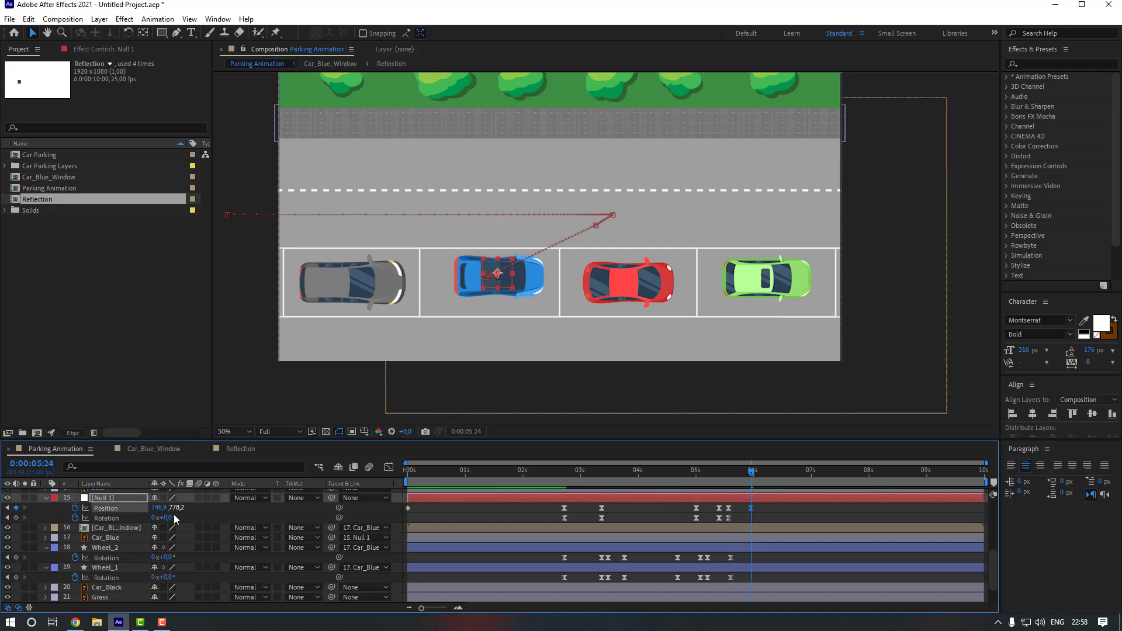
{"action": "left_click_drag", "start_coordinate": [158, 508], "coordinate": [143, 511]}
{"action": "left_click", "coordinate": [762, 509]}
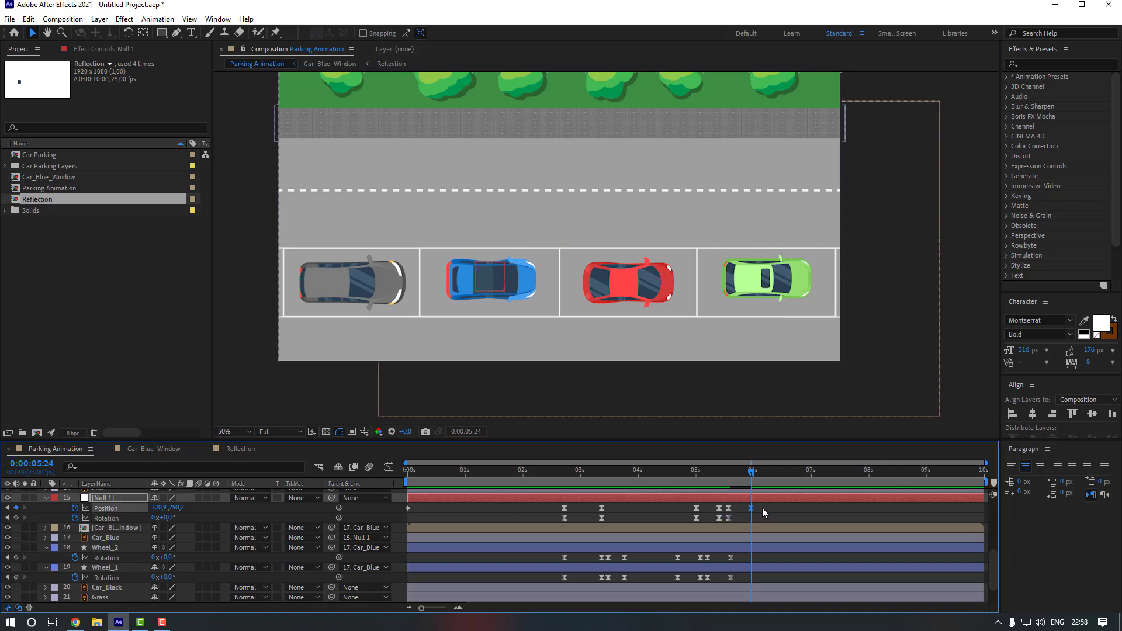
{"action": "left_click_drag", "start_coordinate": [750, 472], "coordinate": [667, 475]}
{"action": "key", "text": "space"}
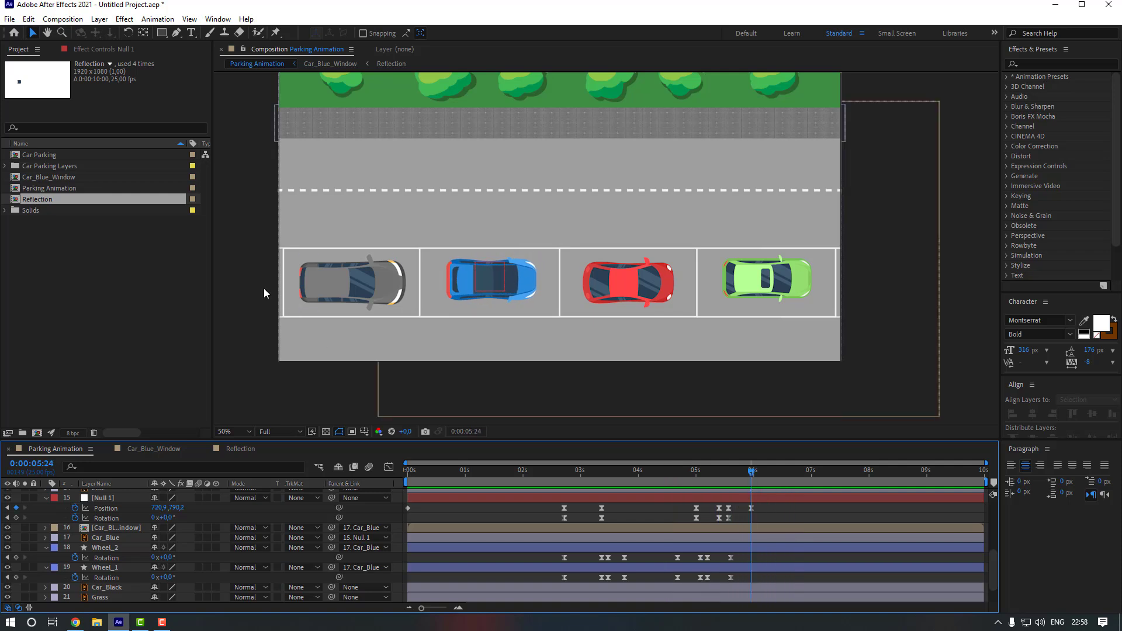
Create a 1920 × 1080 px solid in a very dark blue and name it Light
{"action": "left_click", "coordinate": [238, 275]}
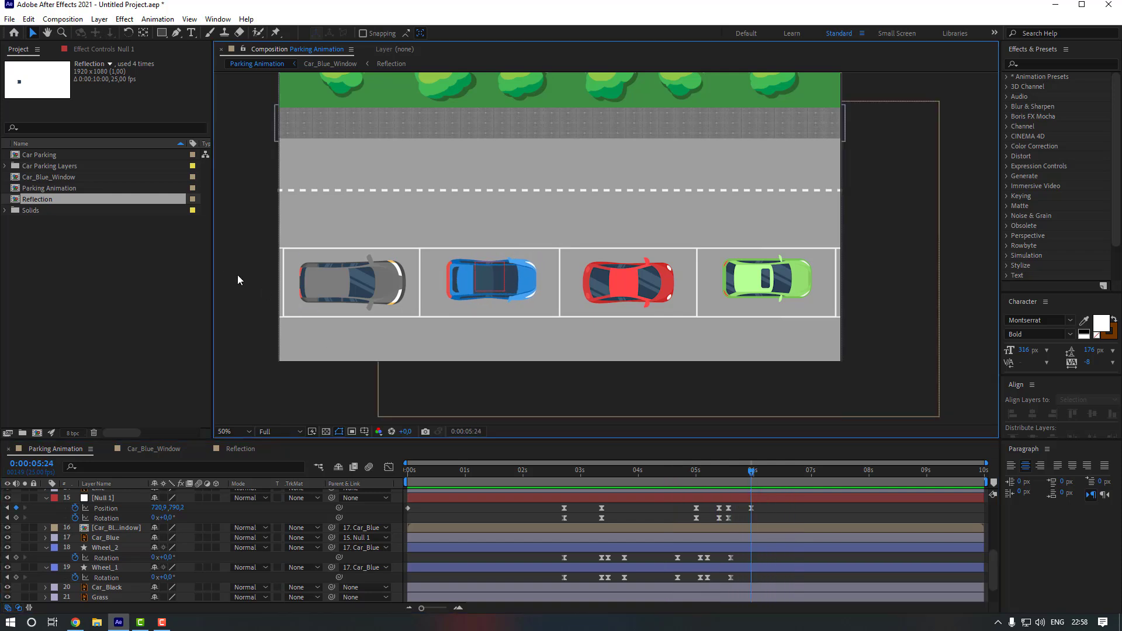
{"action": "right_click", "coordinate": [240, 258]}
{"action": "mouse_move", "coordinate": [245, 263]}
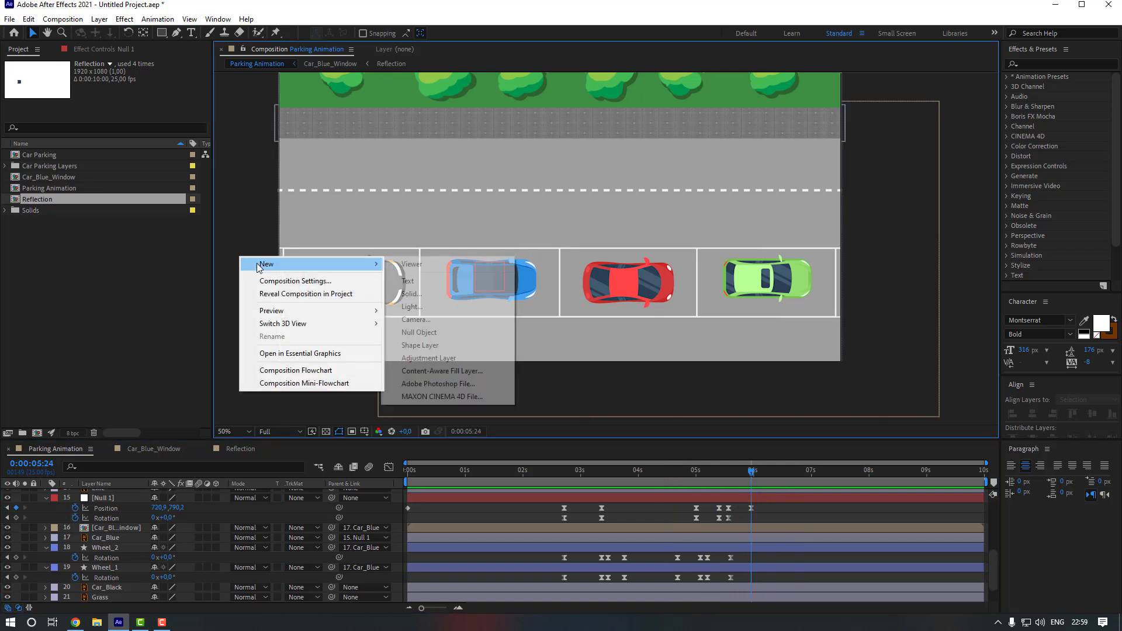
{"action": "left_click", "coordinate": [424, 299]}
{"action": "left_click", "coordinate": [867, 376]}
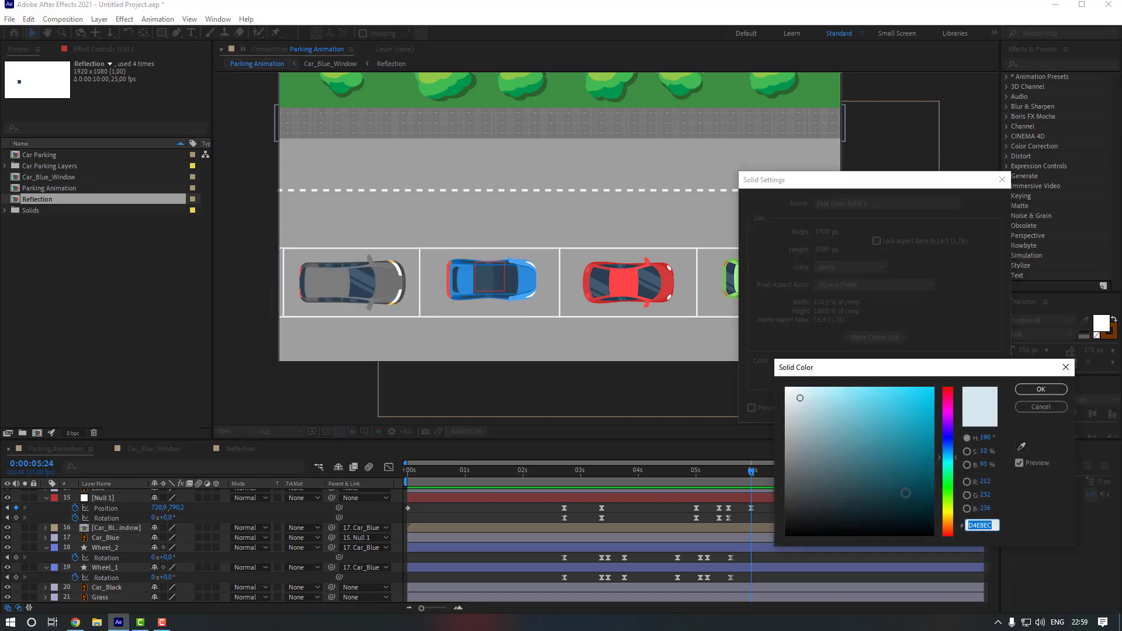
{"action": "left_click", "coordinate": [947, 441]}
{"action": "left_click_drag", "start_coordinate": [927, 447], "coordinate": [970, 499]}
{"action": "left_click", "coordinate": [1051, 390]}
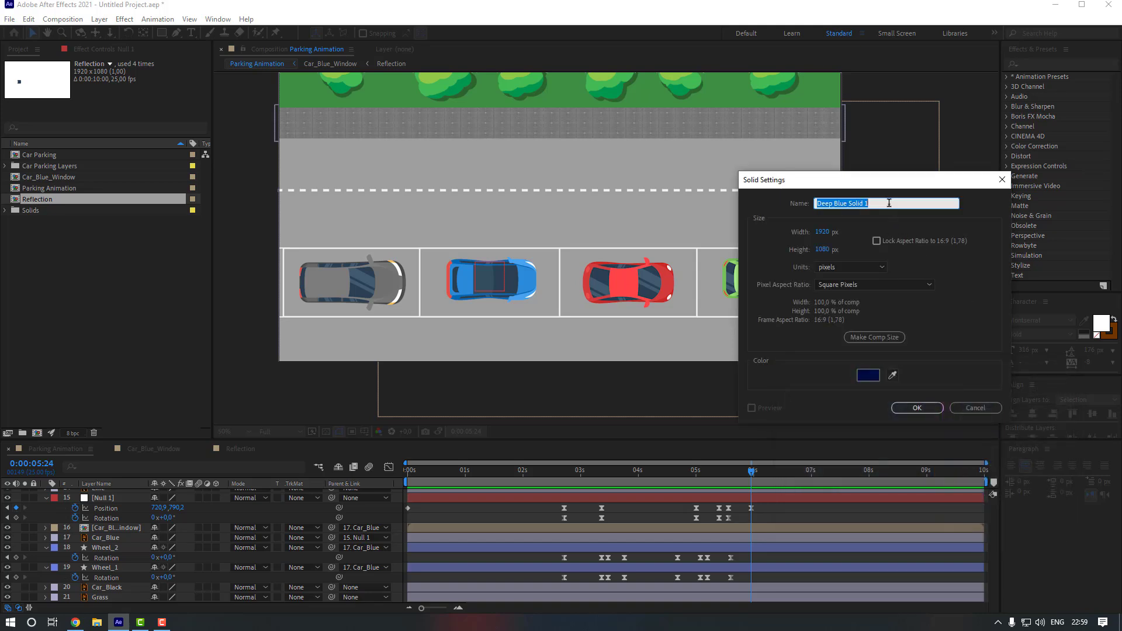
{"action": "type", "text": "Light"}
{"action": "key", "text": "Return"}
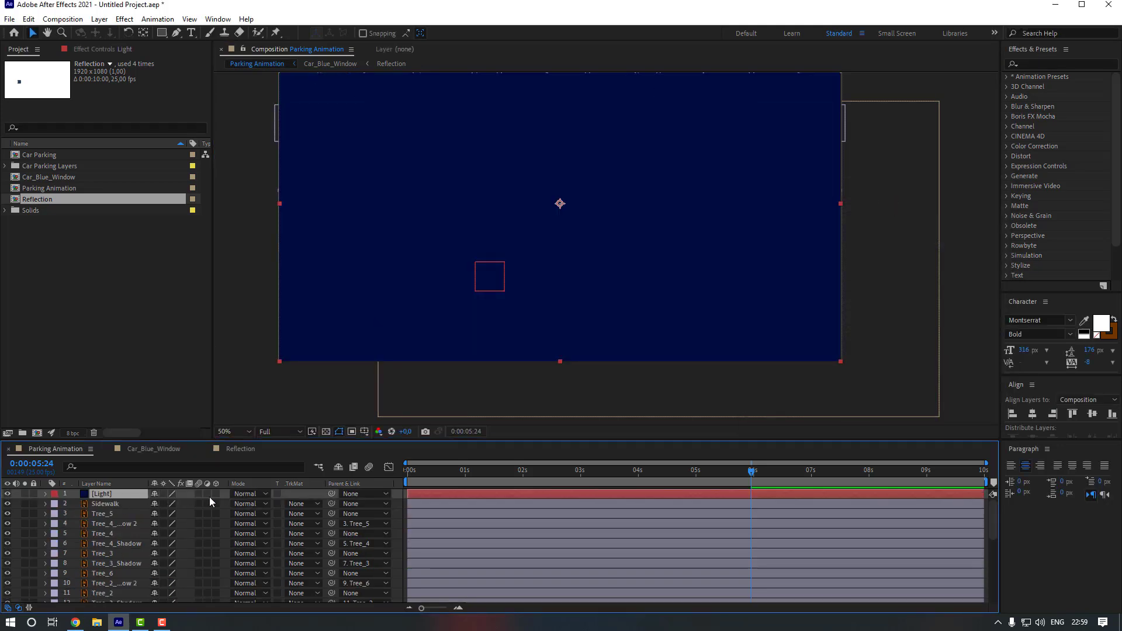
Set the Light layer's opacity to 0% and add an opacity keyframe at 0:00:05:24
{"action": "key", "text": "t"}
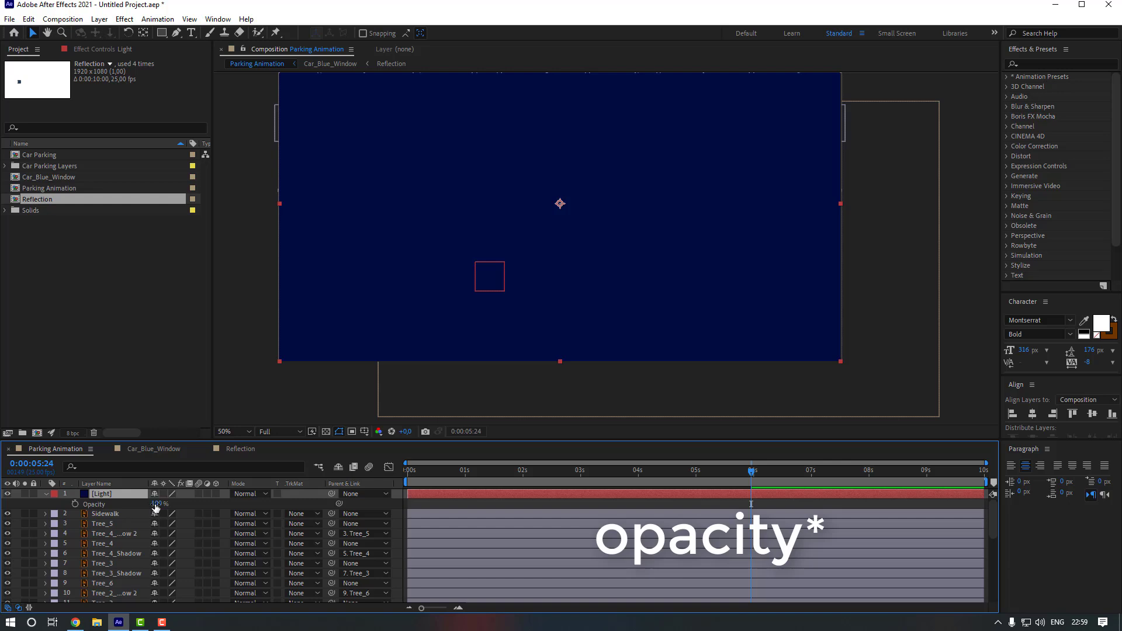
{"action": "left_click", "coordinate": [158, 504]}
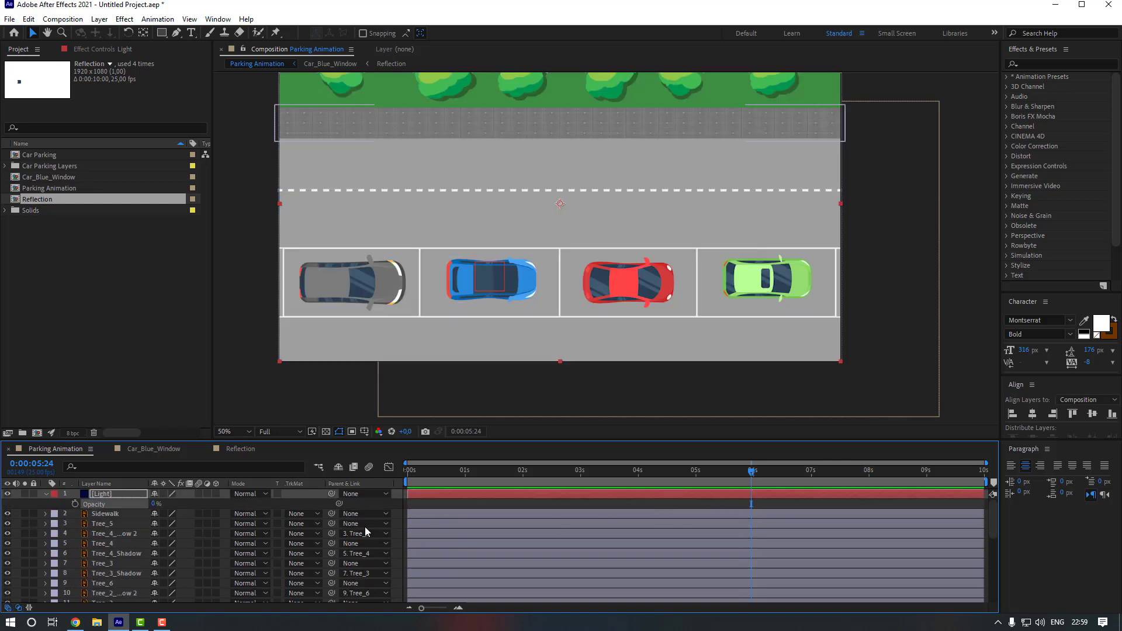
{"action": "left_click", "coordinate": [75, 505]}
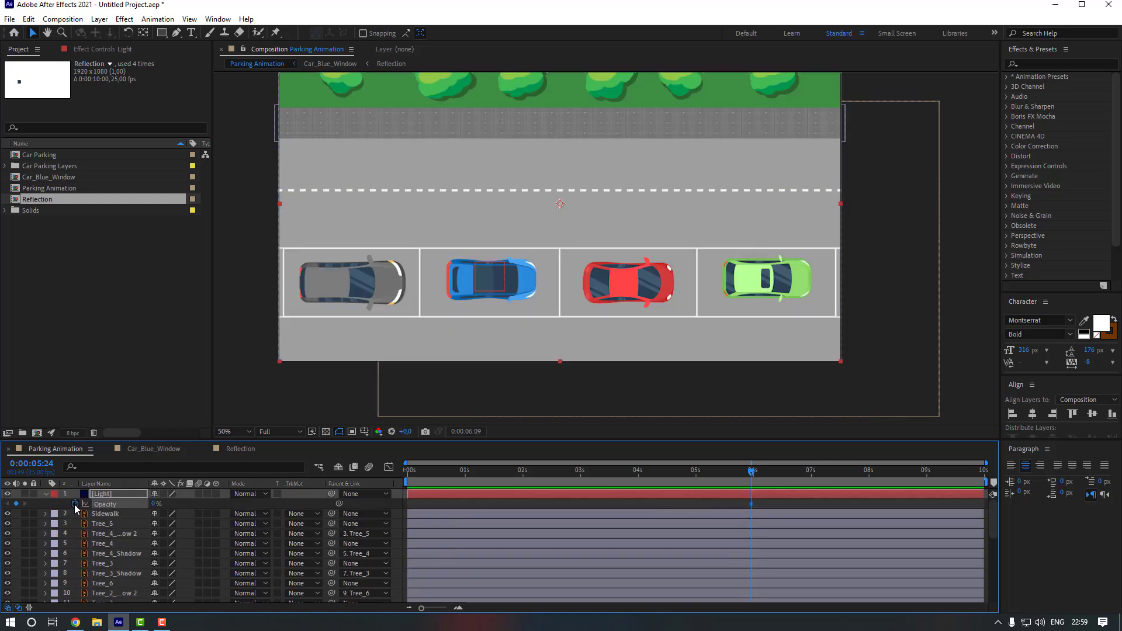
Set the Light layer's opacity to 50% ten frames after its first keyframe and to 0% at 0:00:06:19
{"action": "key", "text": "shift+Page_Down"}
{"action": "type", "text": "53"}
{"action": "key", "text": "Return"}
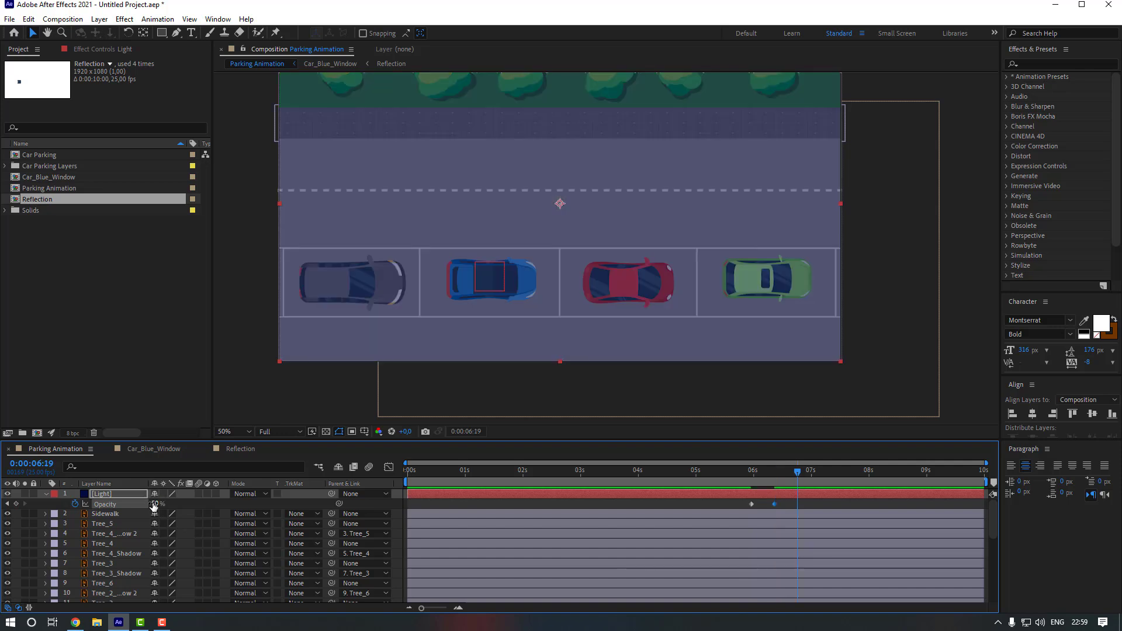
{"action": "left_click", "coordinate": [153, 505]}
{"action": "type", "text": "0"}
{"action": "key", "text": "Return"}
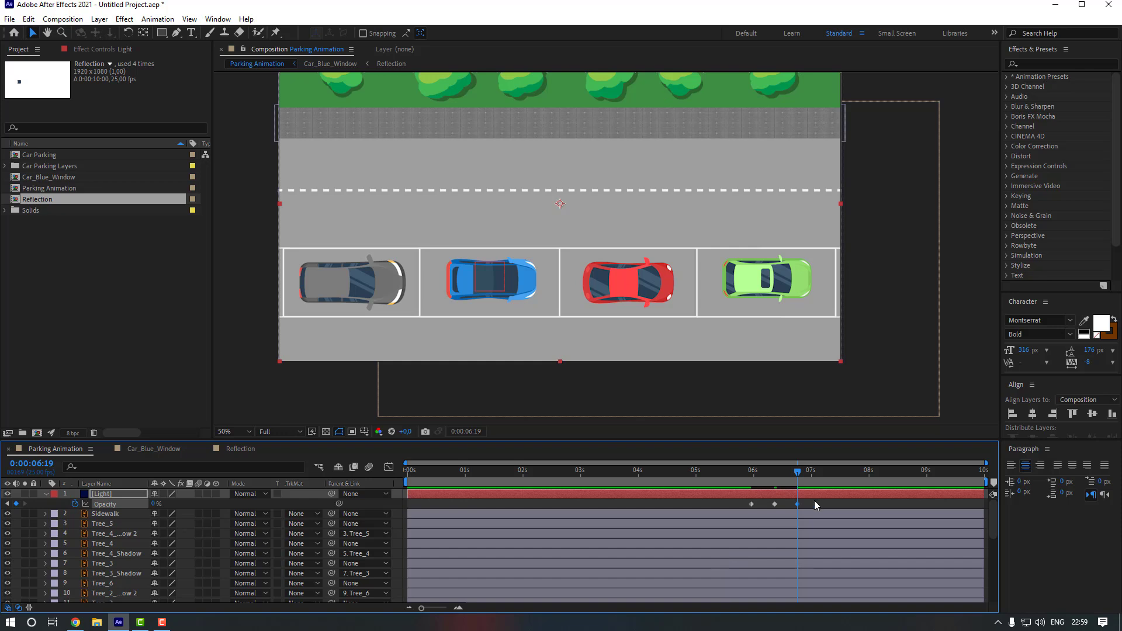
Apply Easy Ease to the Light layer's three opacity keyframes, stretch their timing to end just past 0:00:07:00, and preview
{"action": "right_click", "coordinate": [799, 504]}
{"action": "mouse_move", "coordinate": [924, 496]}
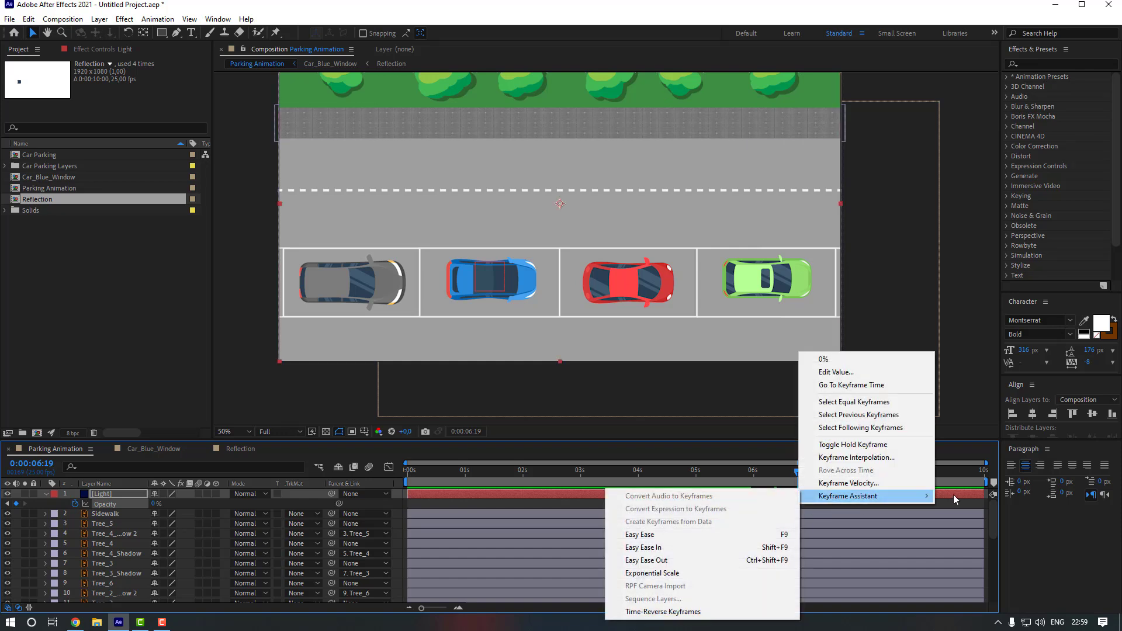
{"action": "left_click", "coordinate": [701, 535]}
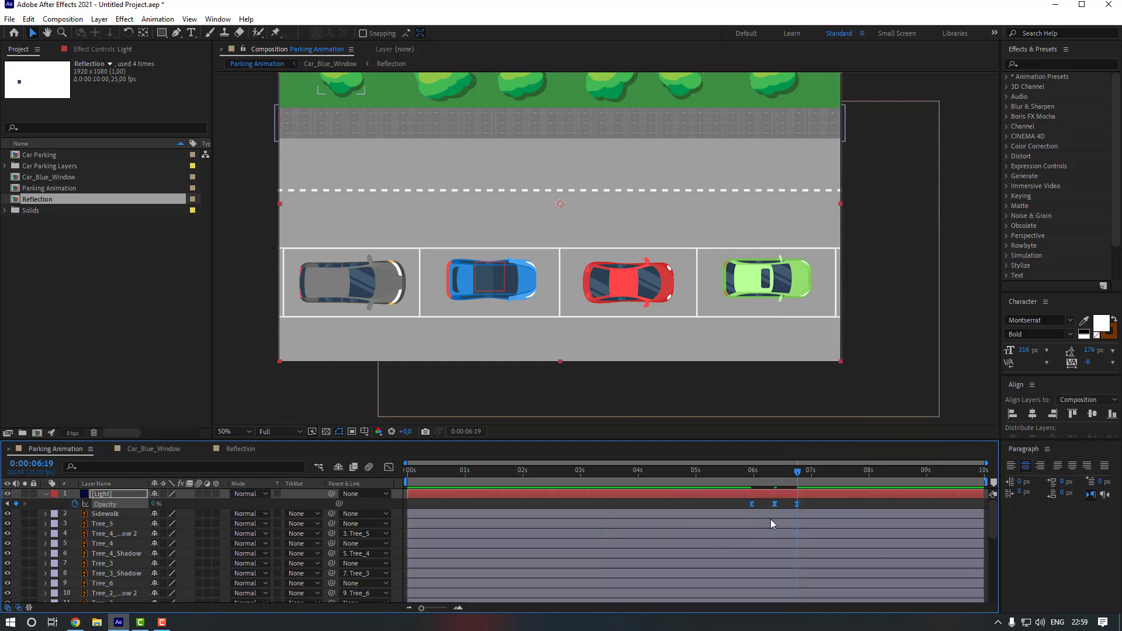
{"action": "left_click_drag", "start_coordinate": [816, 505], "coordinate": [817, 505]}
{"action": "left_click", "coordinate": [738, 504]}
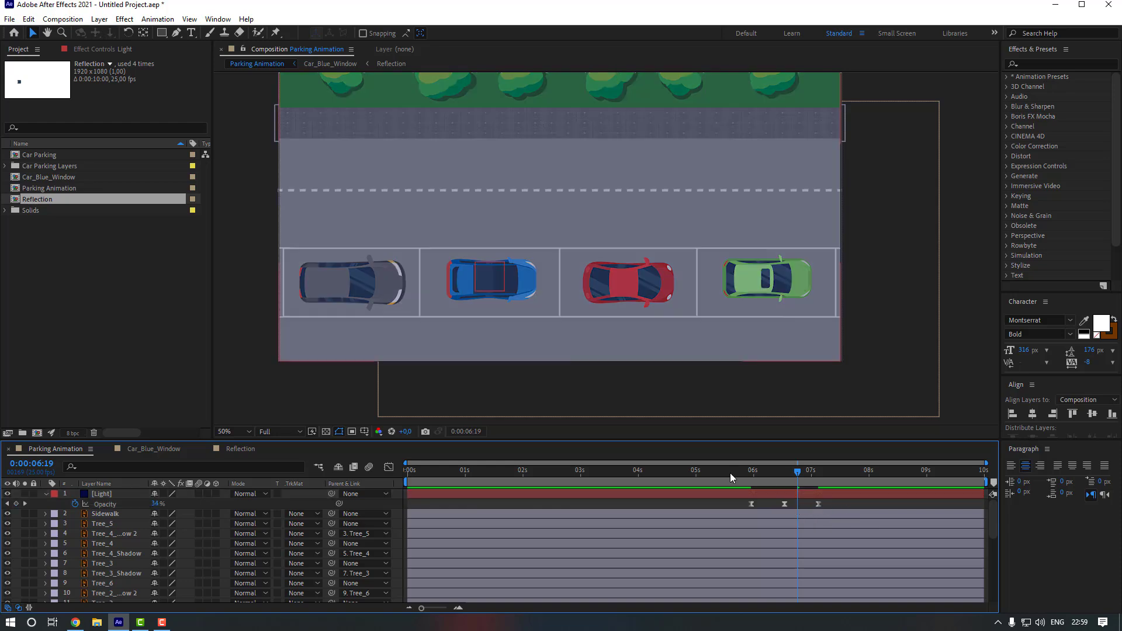
{"action": "left_click", "coordinate": [695, 472]}
{"action": "key", "text": "space"}
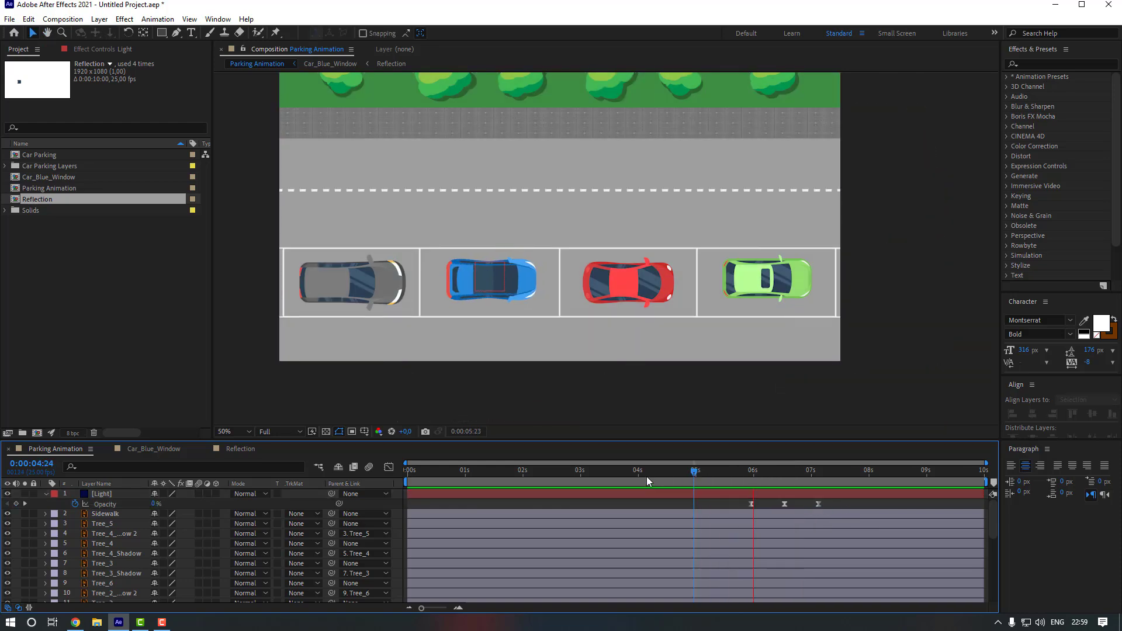
Set the Light layer's middle opacity keyframe at 0:00:06:13 to 83% and preview the darkening
{"action": "left_click", "coordinate": [784, 475]}
{"action": "left_click", "coordinate": [784, 504]}
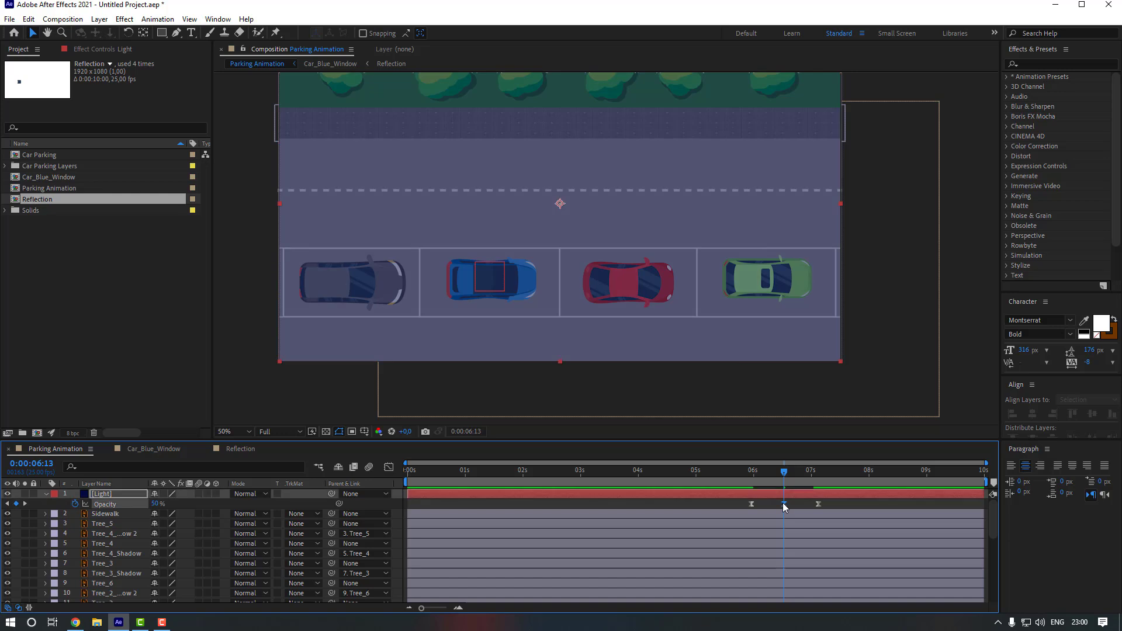
{"action": "left_click_drag", "start_coordinate": [162, 504], "coordinate": [173, 504]}
{"action": "left_click", "coordinate": [735, 507]}
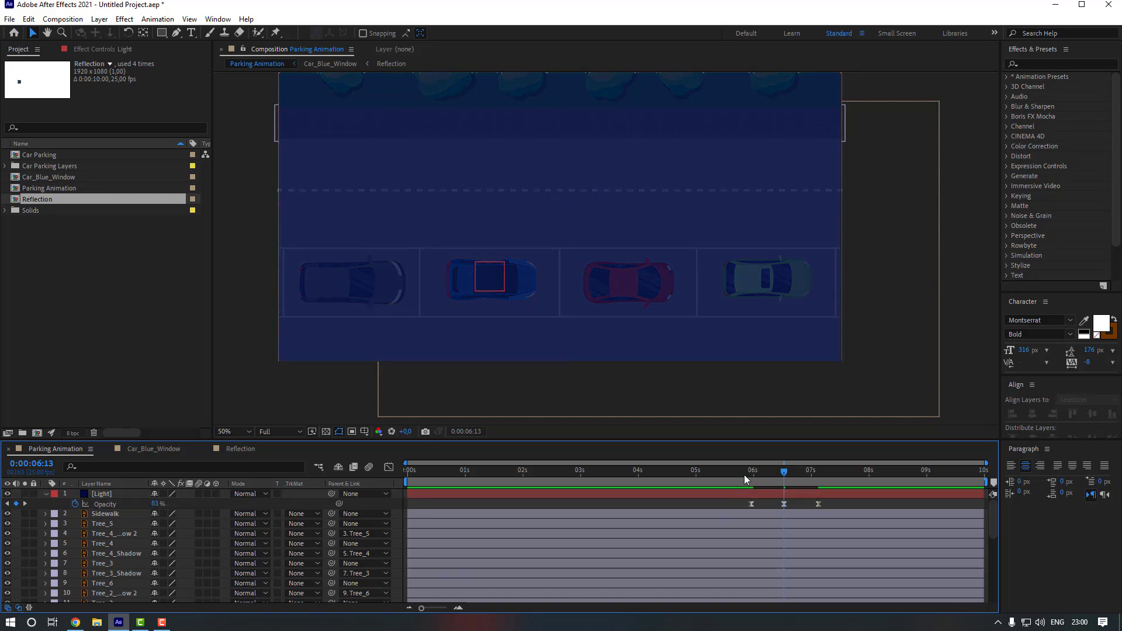
{"action": "left_click_drag", "start_coordinate": [758, 471], "coordinate": [726, 472]}
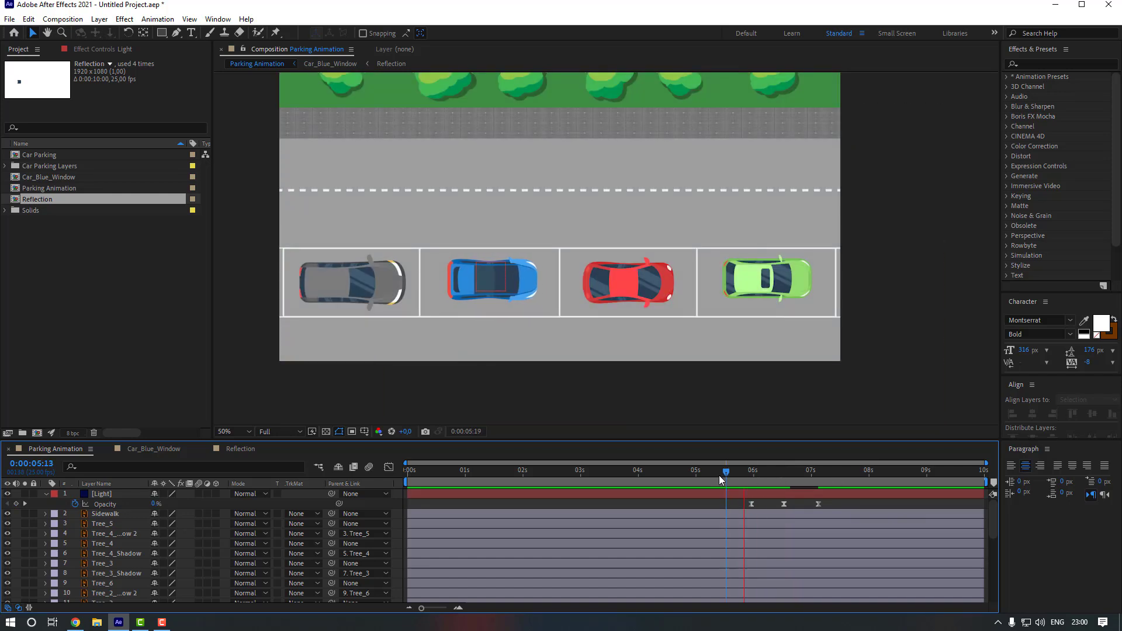
{"action": "key", "text": "space"}
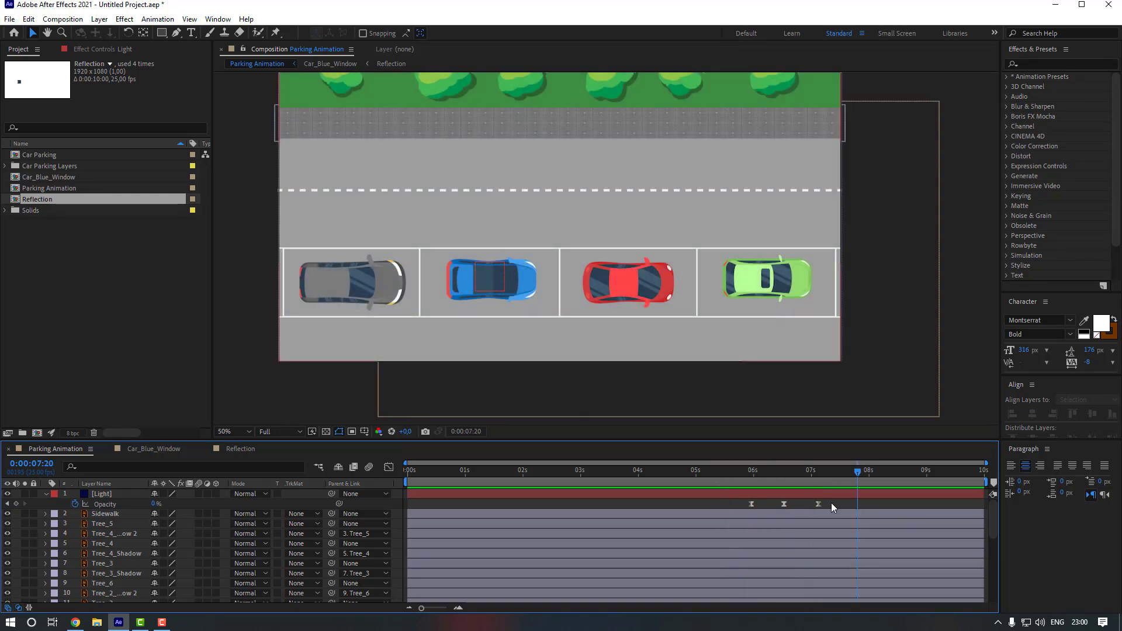
Stretch the Light layer's opacity keyframes proportionally so the last one falls at 0:00:07:22, and preview the slower fade
{"action": "left_click_drag", "start_coordinate": [831, 503], "coordinate": [744, 508]}
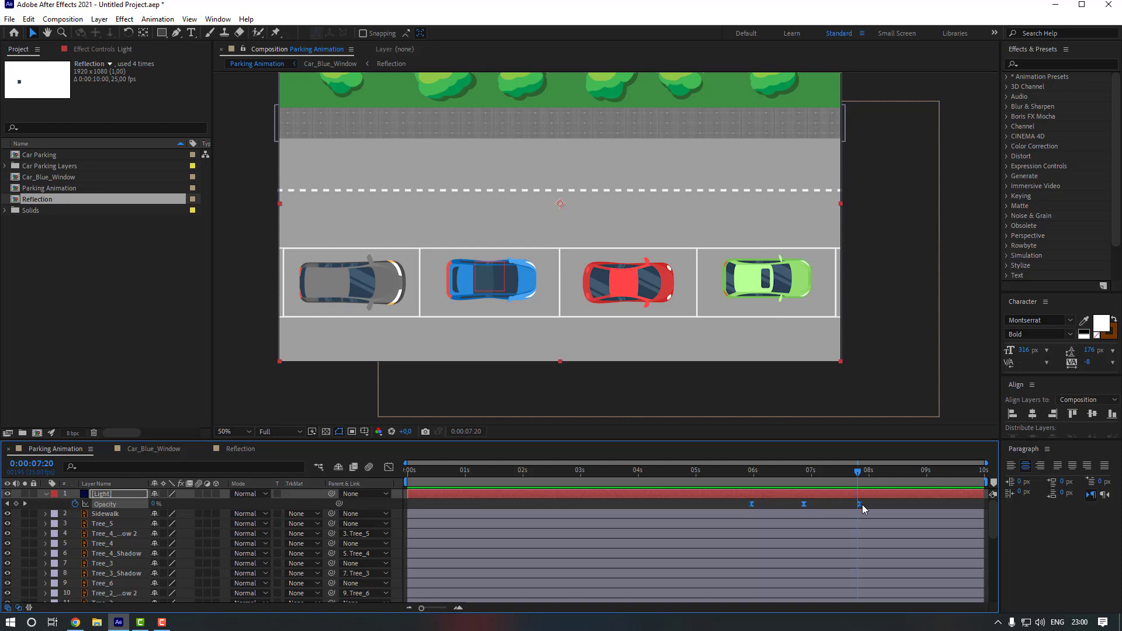
{"action": "left_click_drag", "start_coordinate": [863, 505], "coordinate": [865, 505]}
{"action": "left_click", "coordinate": [879, 503]}
{"action": "left_click_drag", "start_coordinate": [749, 472], "coordinate": [740, 475]}
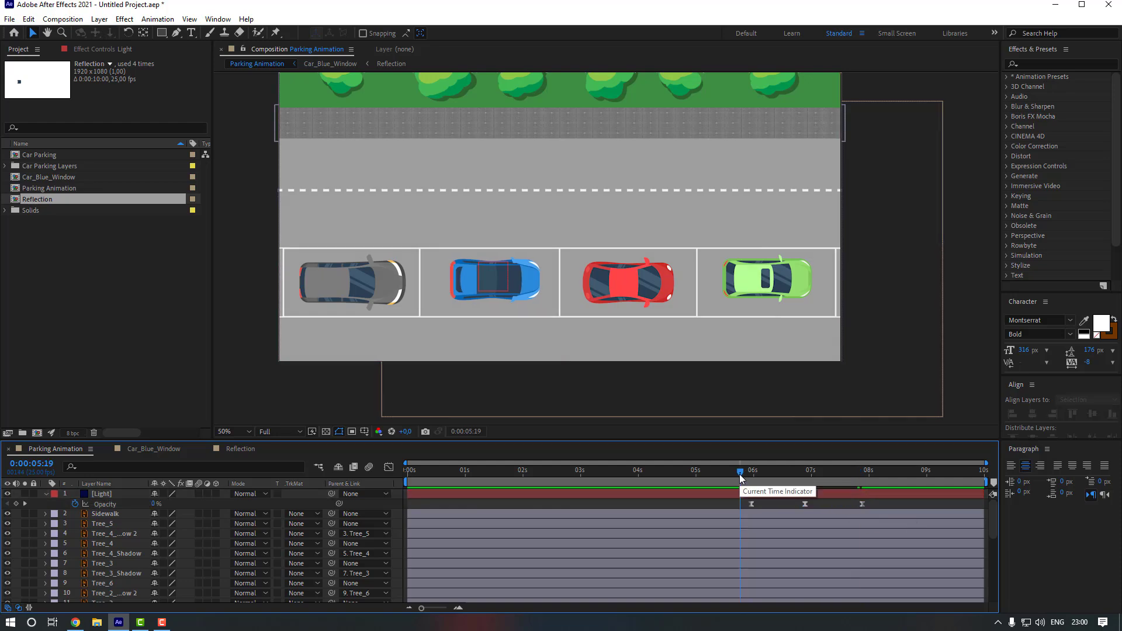
{"action": "key", "text": "space"}
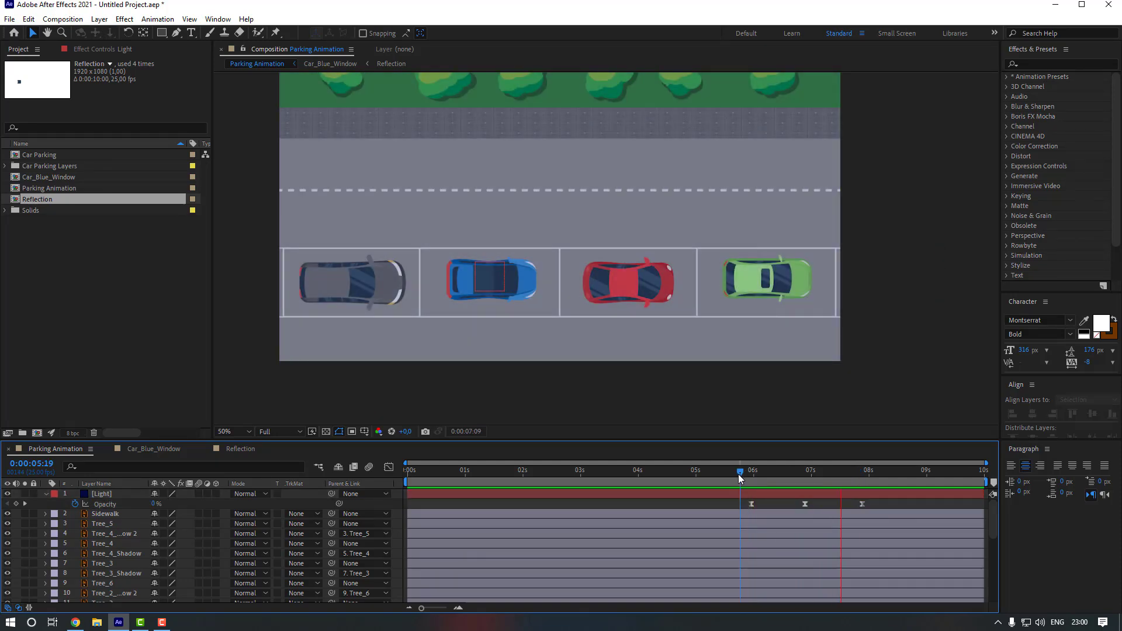
Move the 83% opacity keyframe to 0:00:06:17, paste a copy just before 0:00:07:00 to hold the darkness, and preview
{"action": "left_click_drag", "start_coordinate": [805, 504], "coordinate": [793, 509]}
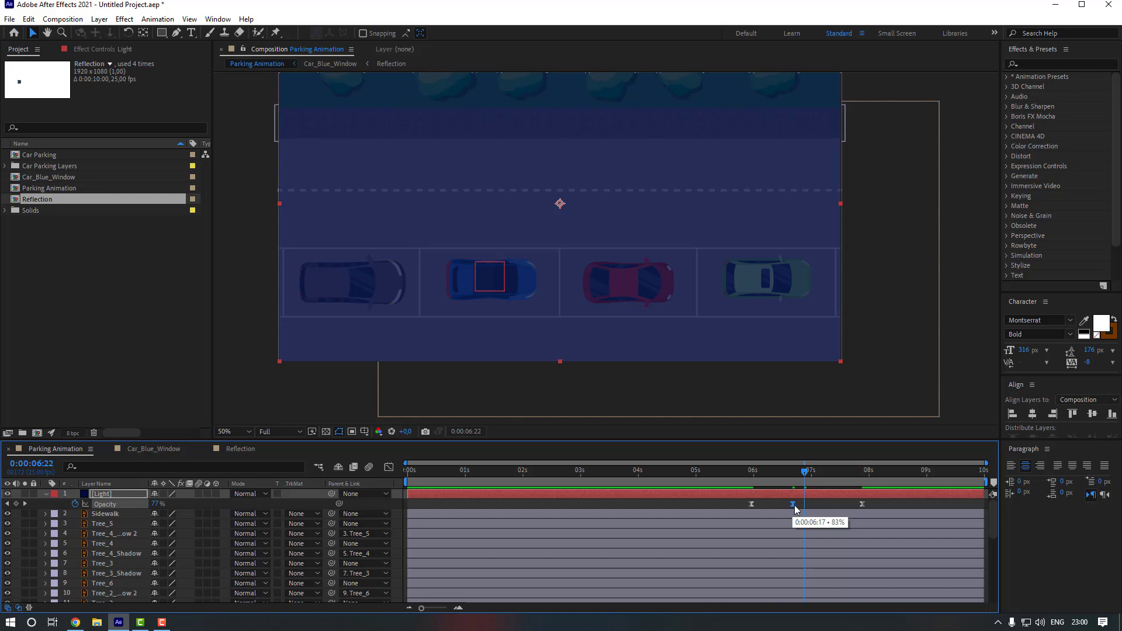
{"action": "left_click_drag", "start_coordinate": [812, 475], "coordinate": [746, 477]}
{"action": "key", "text": "ctrl+v"}
{"action": "left_click", "coordinate": [830, 503]}
{"action": "key", "text": "space"}
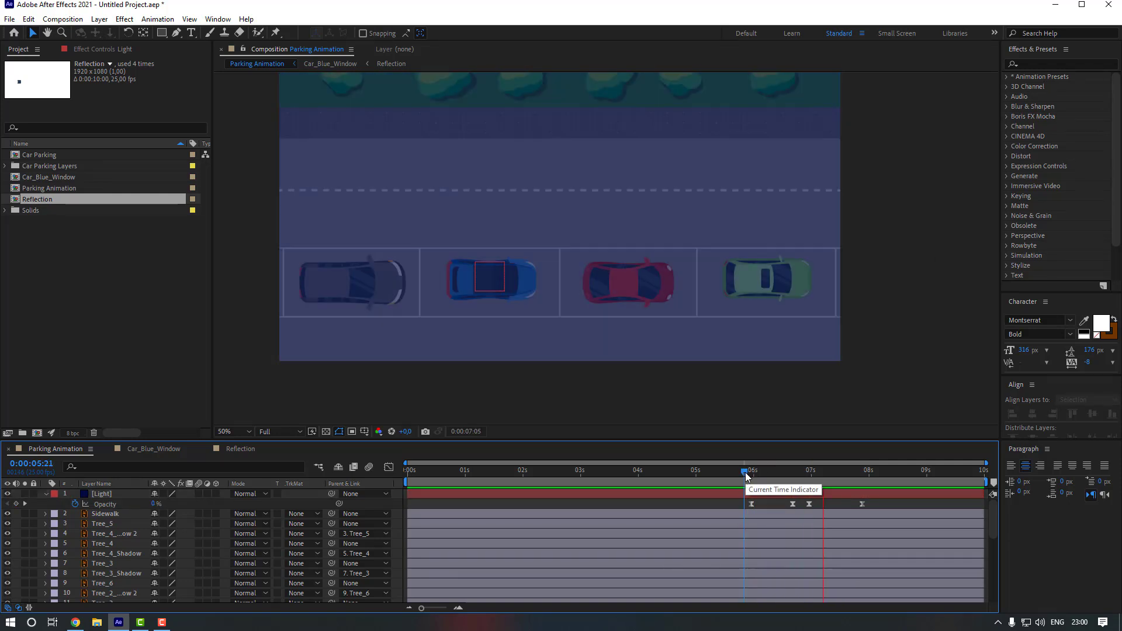
At 0:00:07:22, add position and rotation keyframes to Null 1 and rotation keyframes to Wheel_2 and Wheel_1
{"action": "left_click_drag", "start_coordinate": [746, 475], "coordinate": [864, 473]}
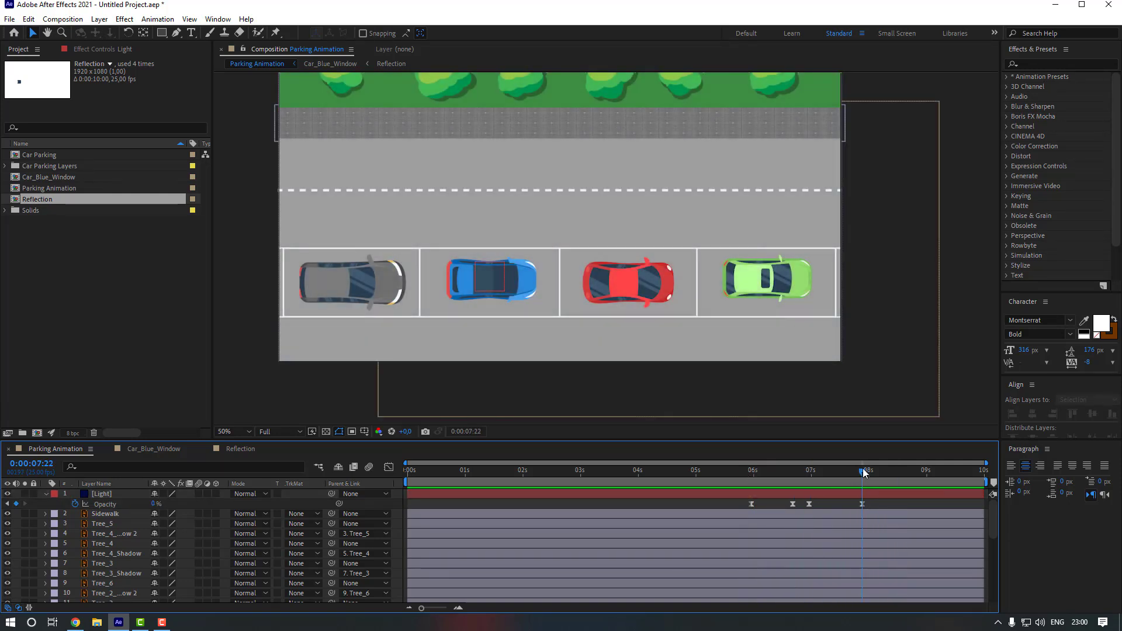
{"action": "scroll", "coordinate": [834, 522], "scroll_direction": "down", "scroll_amount": 5}
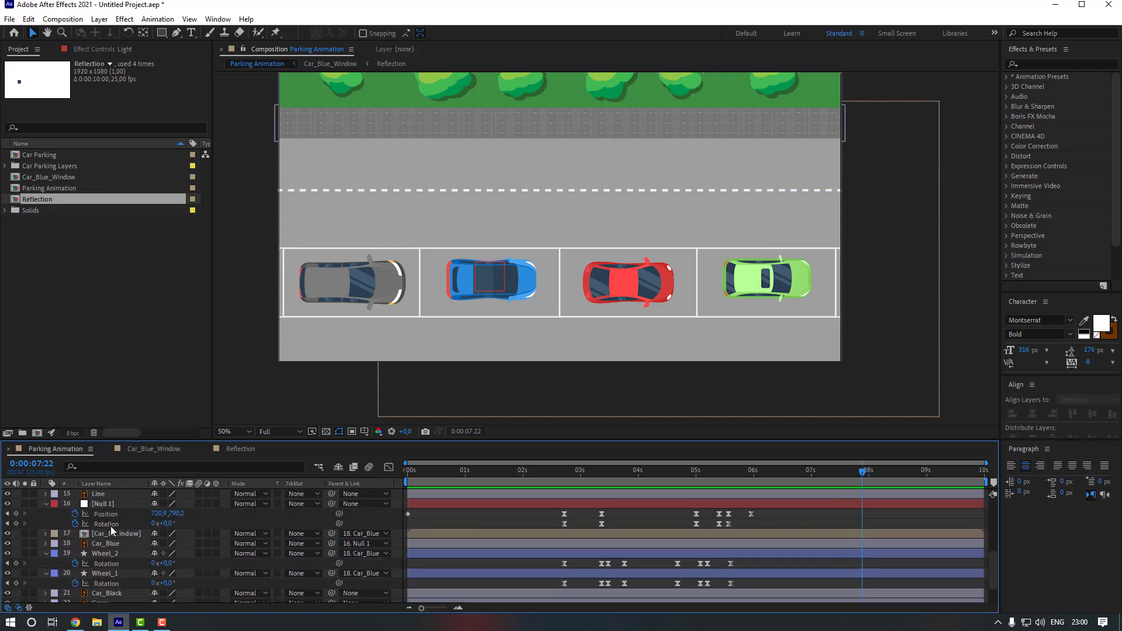
{"action": "left_click", "coordinate": [115, 504]}
{"action": "left_click", "coordinate": [15, 514]}
{"action": "left_click", "coordinate": [16, 524]}
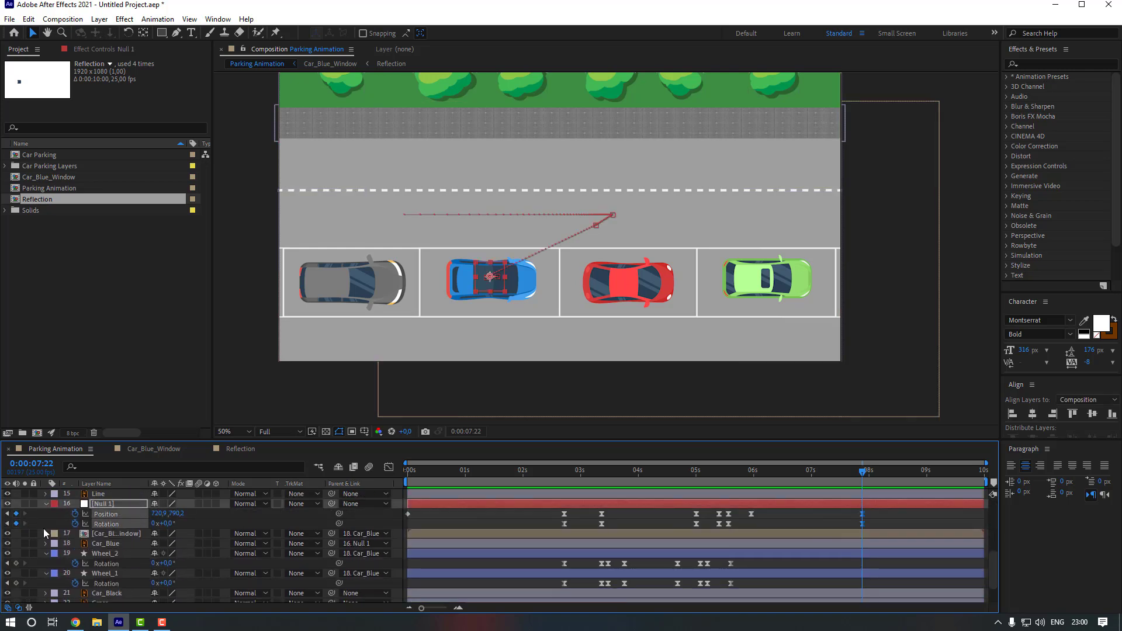
{"action": "left_click", "coordinate": [16, 563]}
{"action": "left_click", "coordinate": [16, 583]}
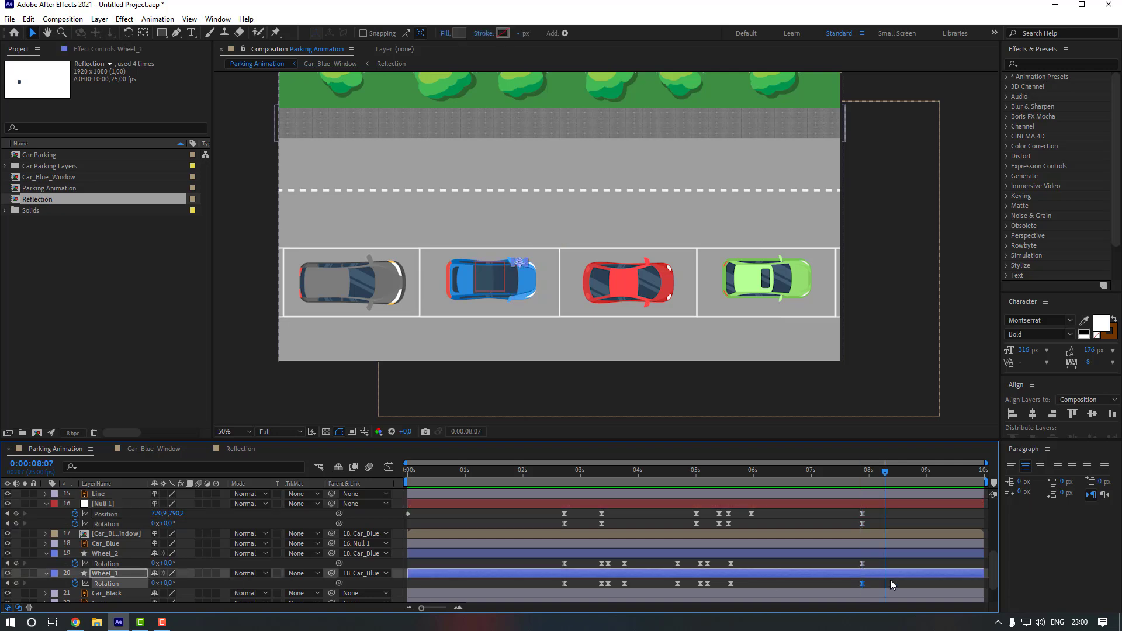
At 0:00:08:07, set the rotation of both Wheel_1 and Wheel_2 to -32°
{"action": "left_click", "coordinate": [844, 584]}
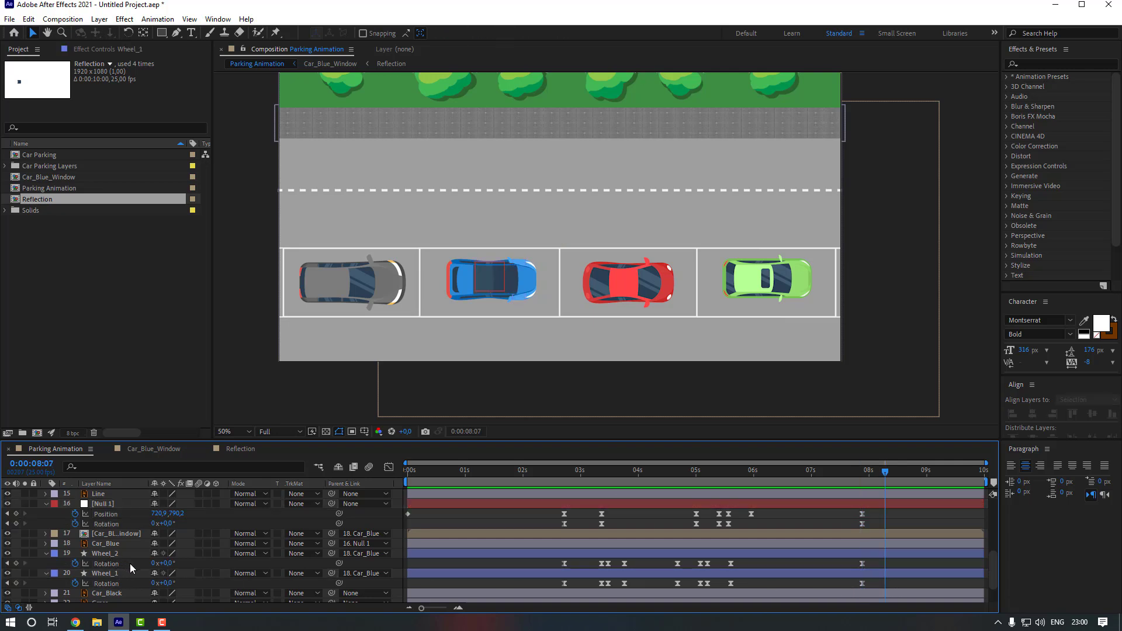
{"action": "left_click_drag", "start_coordinate": [169, 584], "coordinate": [152, 585]}
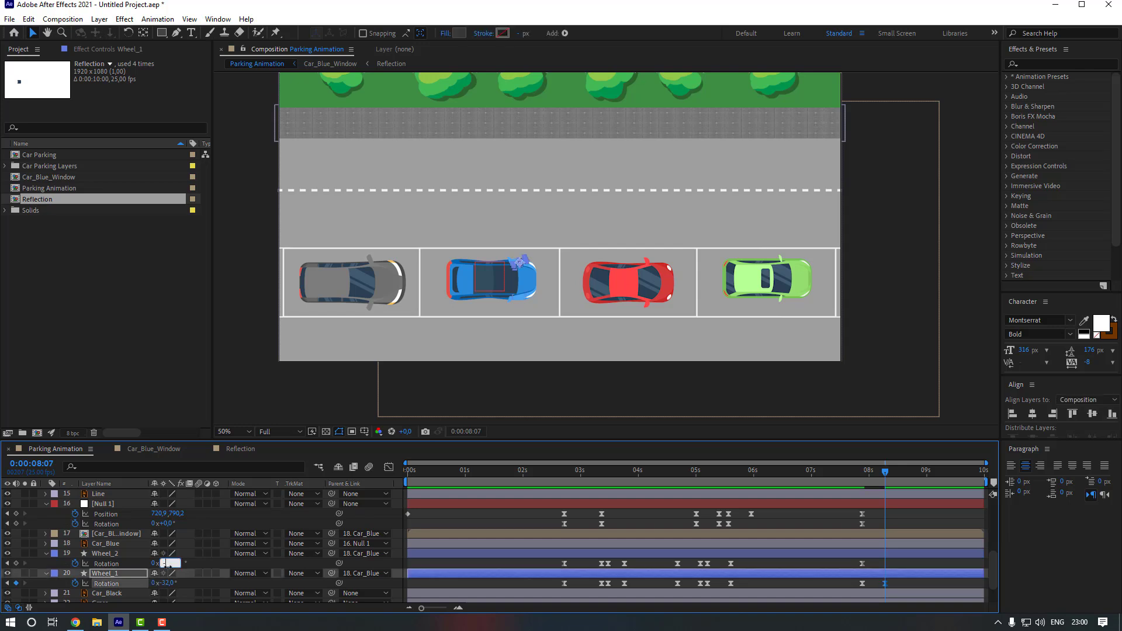
{"action": "type", "text": "-32"}
{"action": "key", "text": "Return"}
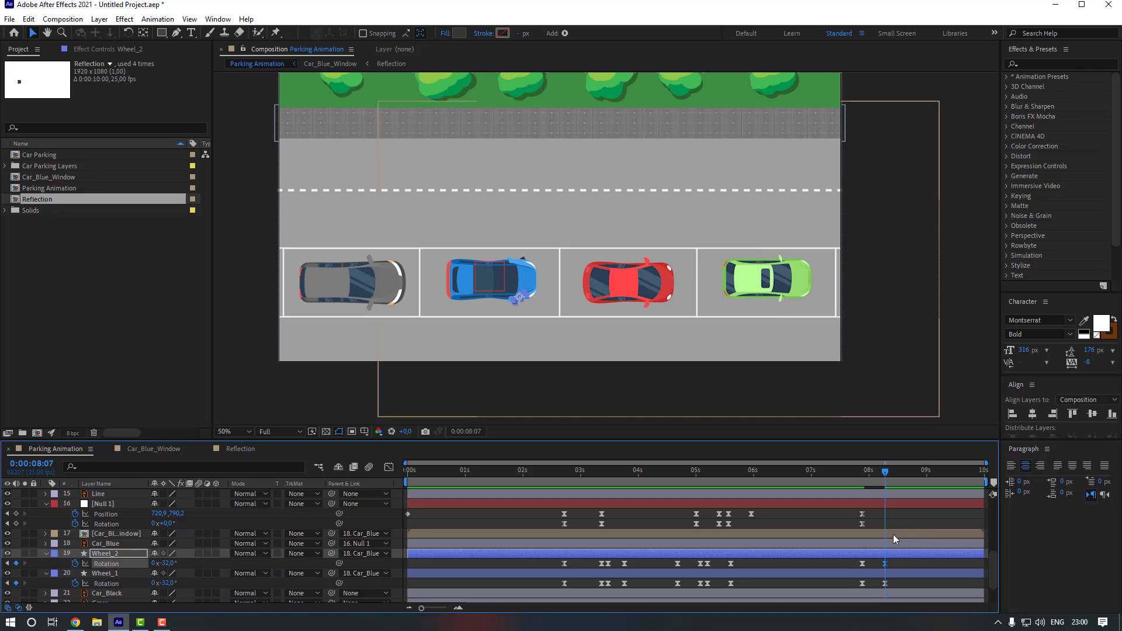
At 0:00:08:07, rotate Null 1 to -19°, move it to about 778.9, 752.2, and preview the car pulling out
{"action": "left_click", "coordinate": [102, 505]}
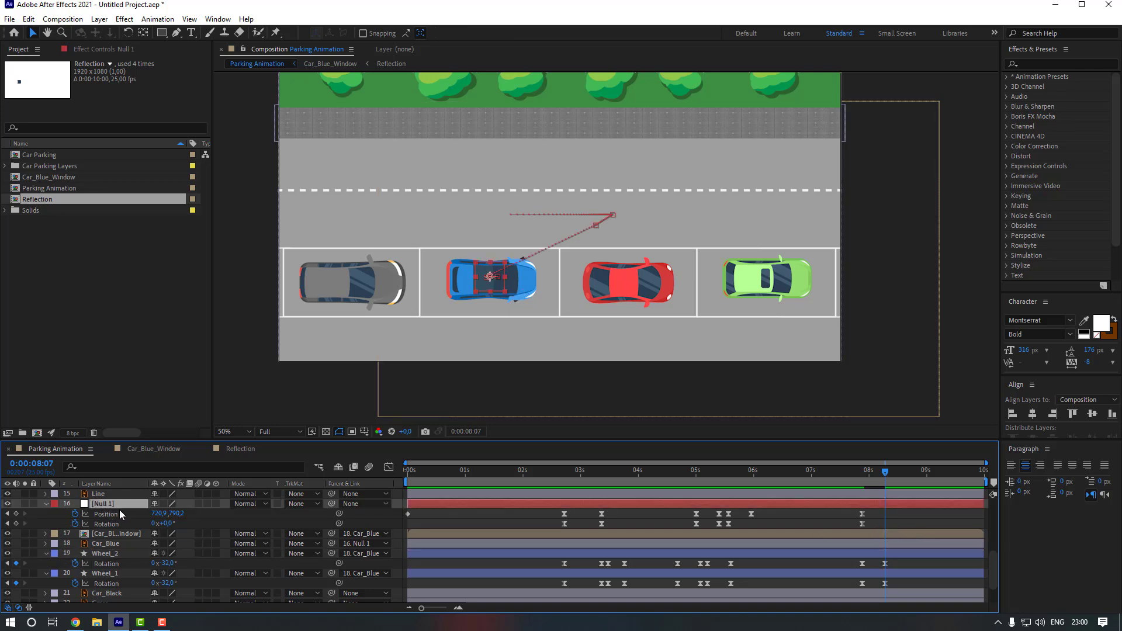
{"action": "left_click_drag", "start_coordinate": [168, 525], "coordinate": [156, 524]}
{"action": "left_click_drag", "start_coordinate": [486, 285], "coordinate": [501, 275]}
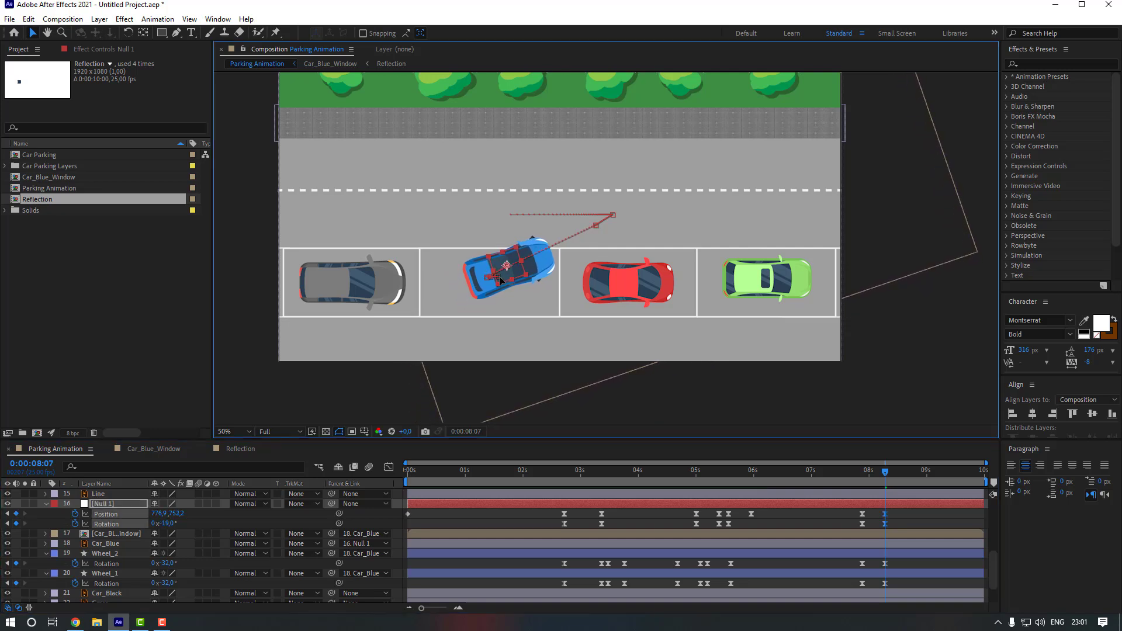
{"action": "left_click", "coordinate": [920, 524]}
{"action": "left_click", "coordinate": [846, 468]}
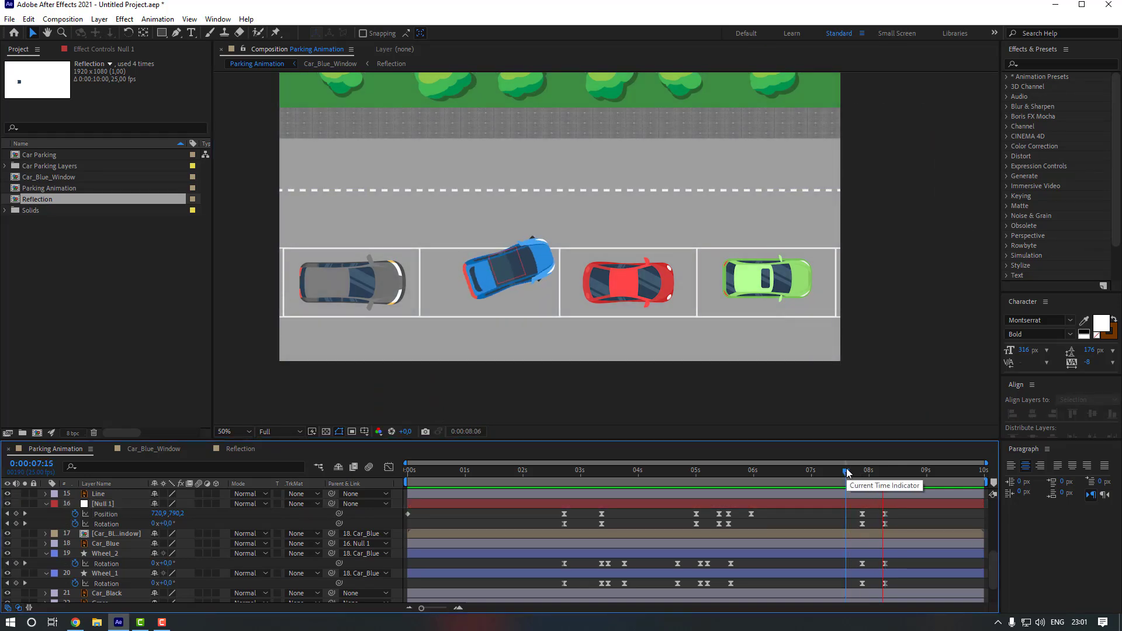
At 0:00:08:17, move Null 1 to about 1020.9, 644.2 and set its rotation to 0°
{"action": "left_click_drag", "start_coordinate": [846, 468], "coordinate": [885, 473]}
{"action": "key", "text": "shift+Page_Down"}
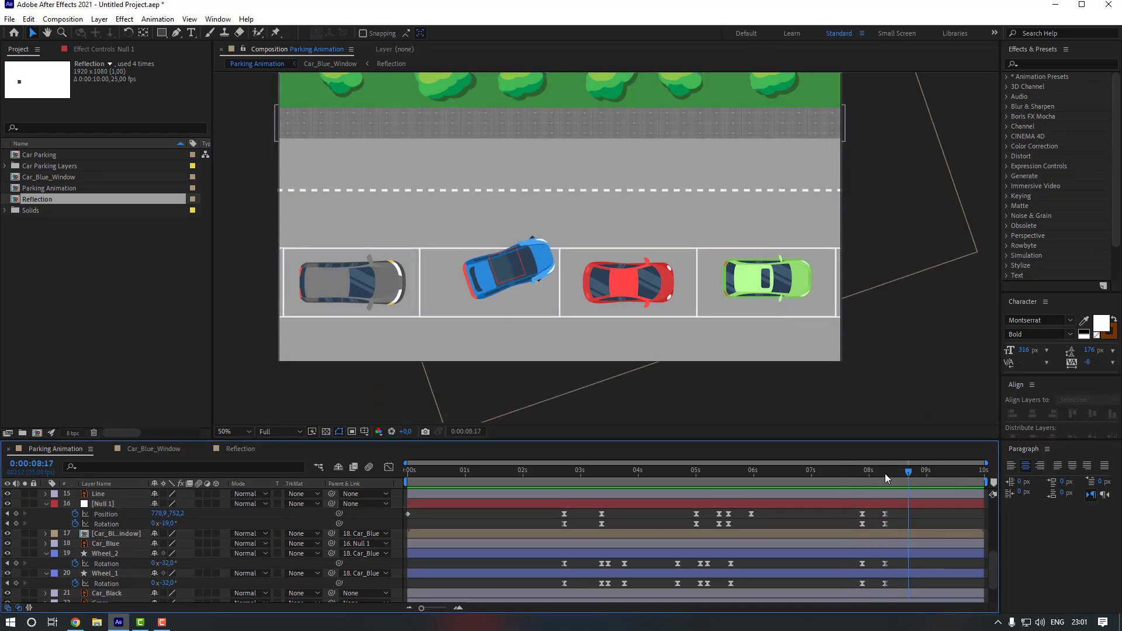
{"action": "left_click", "coordinate": [103, 518]}
{"action": "left_click_drag", "start_coordinate": [511, 272], "coordinate": [588, 238]}
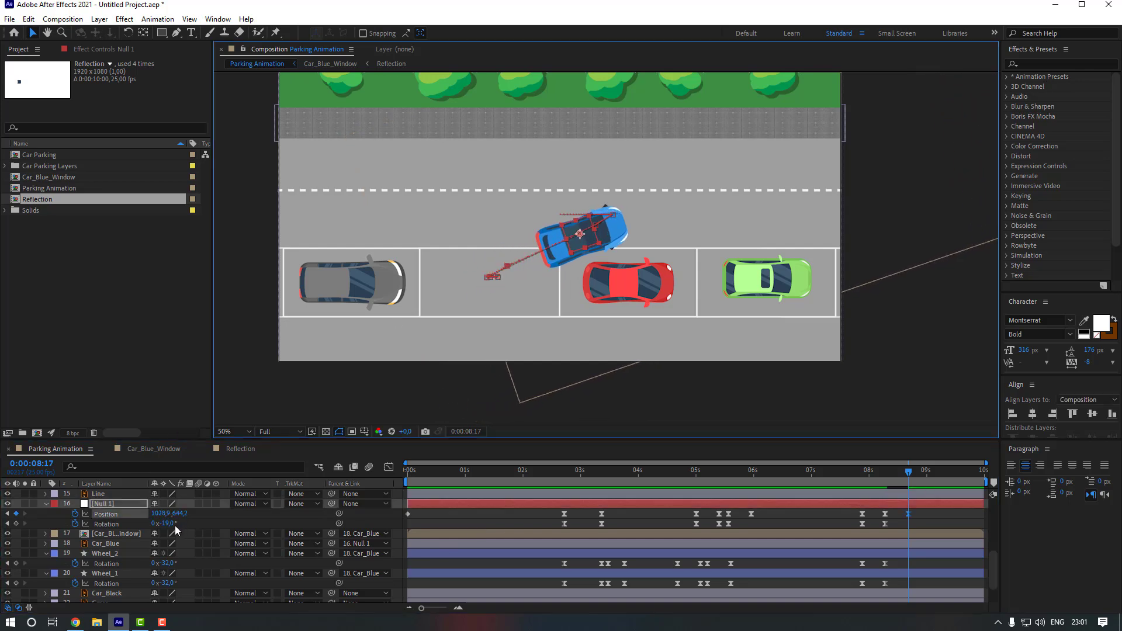
{"action": "left_click_drag", "start_coordinate": [174, 524], "coordinate": [180, 523]}
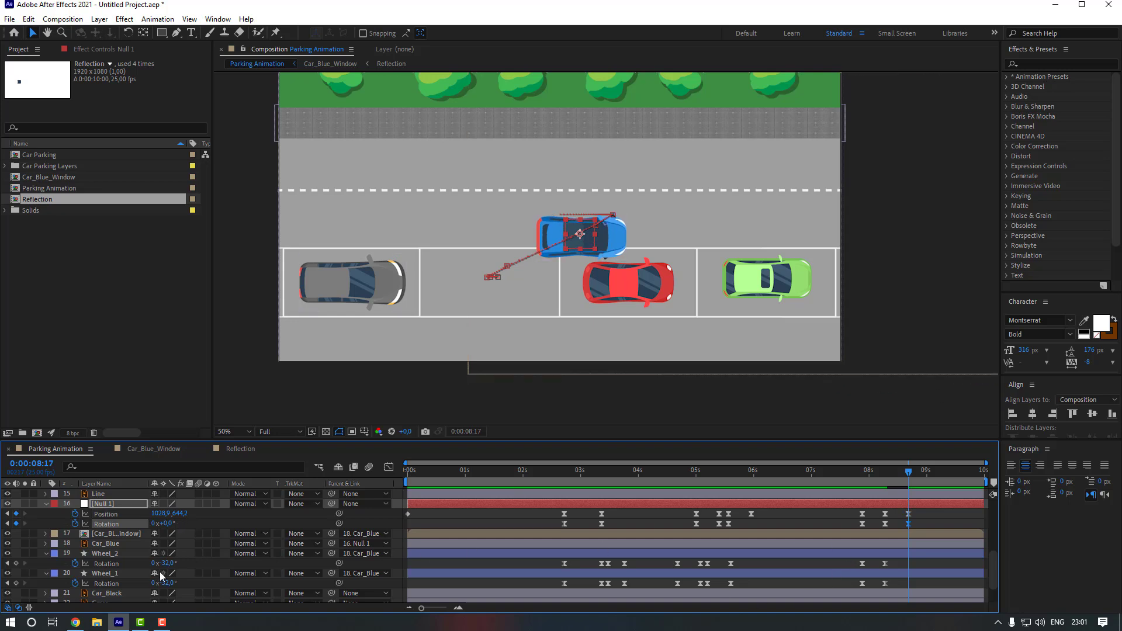
Keyframe both wheels' rotation at 32° slightly before 0:00:08:17 and at 0° on 0:00:08:17, and preview the turn
{"action": "left_click_drag", "start_coordinate": [169, 564], "coordinate": [183, 583]}
{"action": "left_click", "coordinate": [169, 584]}
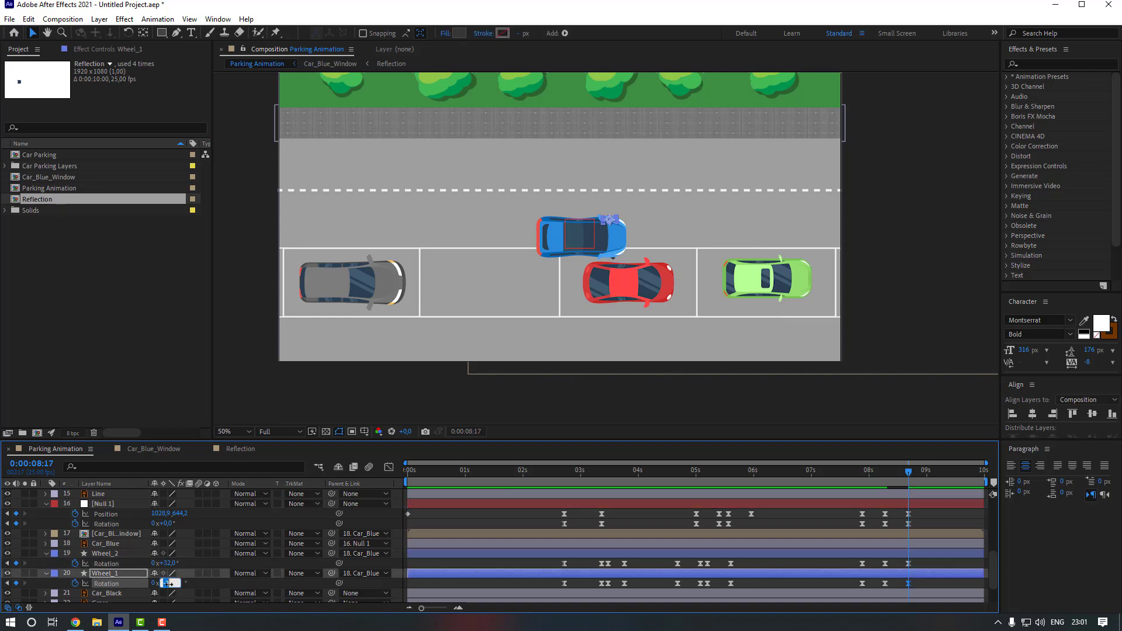
{"action": "key", "text": "Return"}
{"action": "left_click_drag", "start_coordinate": [925, 564], "coordinate": [900, 570]}
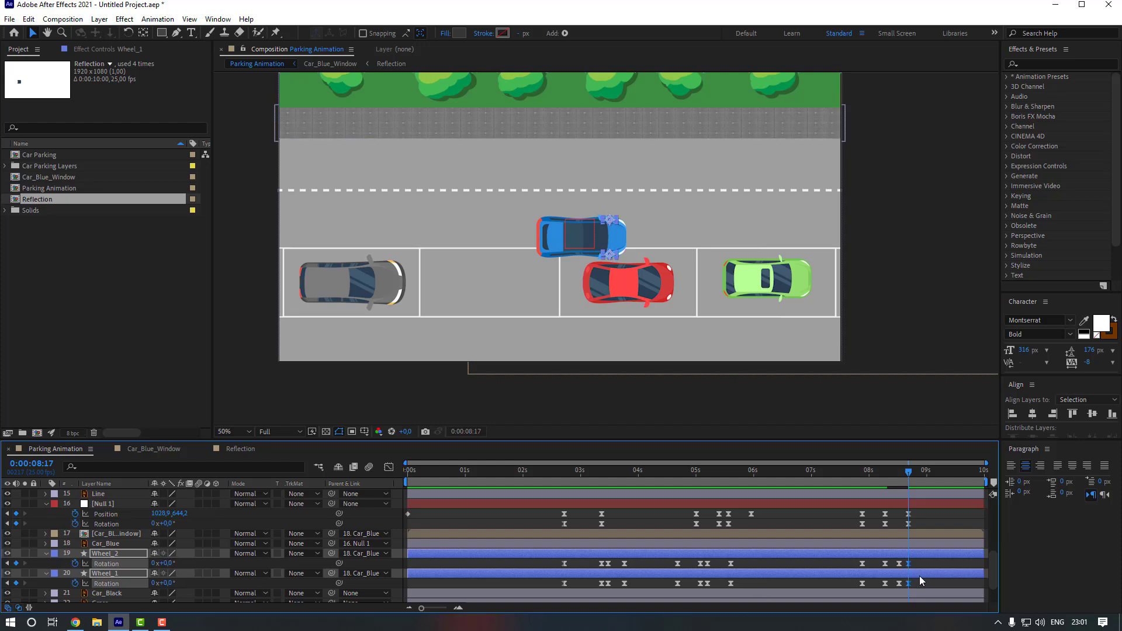
{"action": "left_click", "coordinate": [883, 516]}
{"action": "left_click", "coordinate": [829, 482]}
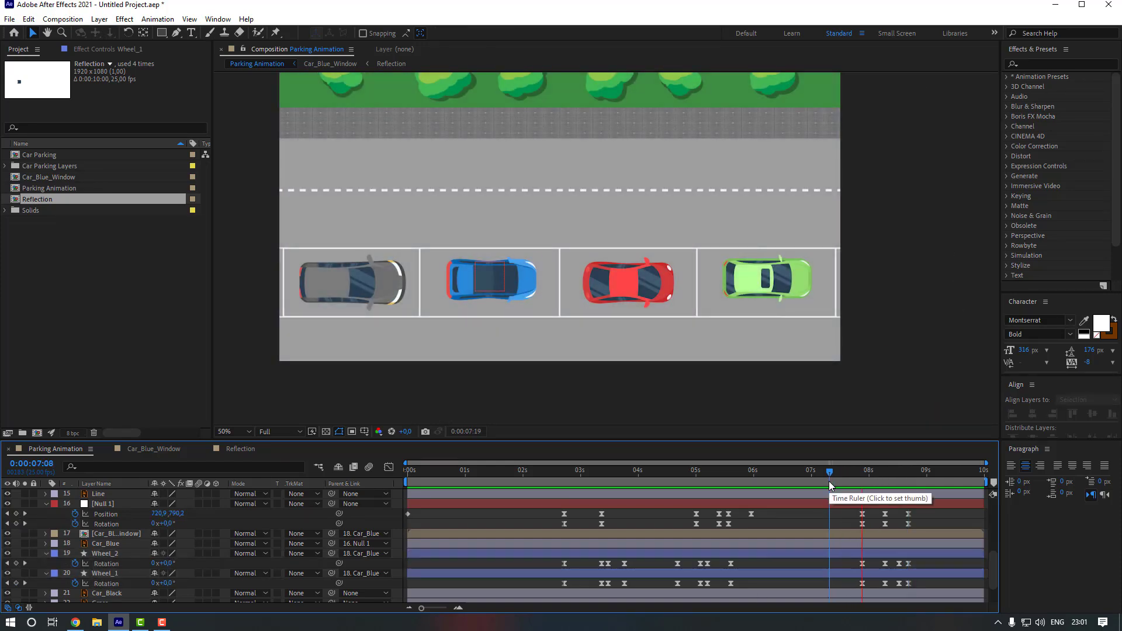
At 0:00:08:17, raise Null 1 to a vertical position of about 590.2 so the car clears the red car, and preview
{"action": "left_click_drag", "start_coordinate": [829, 481], "coordinate": [909, 505]}
{"action": "left_click", "coordinate": [908, 505]}
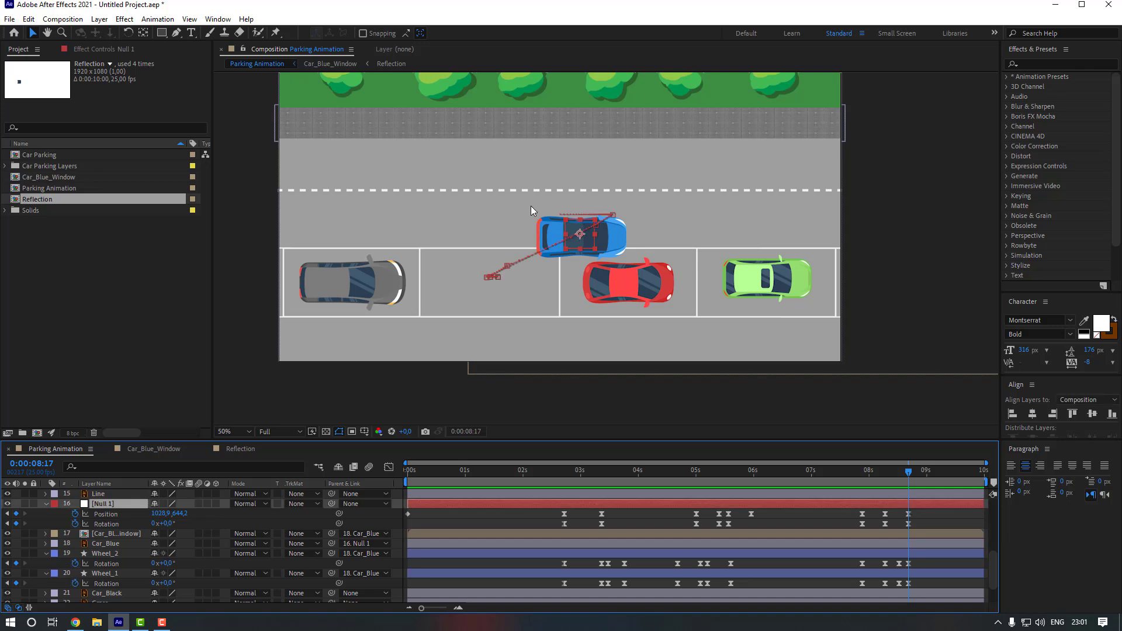
{"action": "left_click", "coordinate": [588, 236]}
{"action": "left_click_drag", "start_coordinate": [591, 237], "coordinate": [589, 221]}
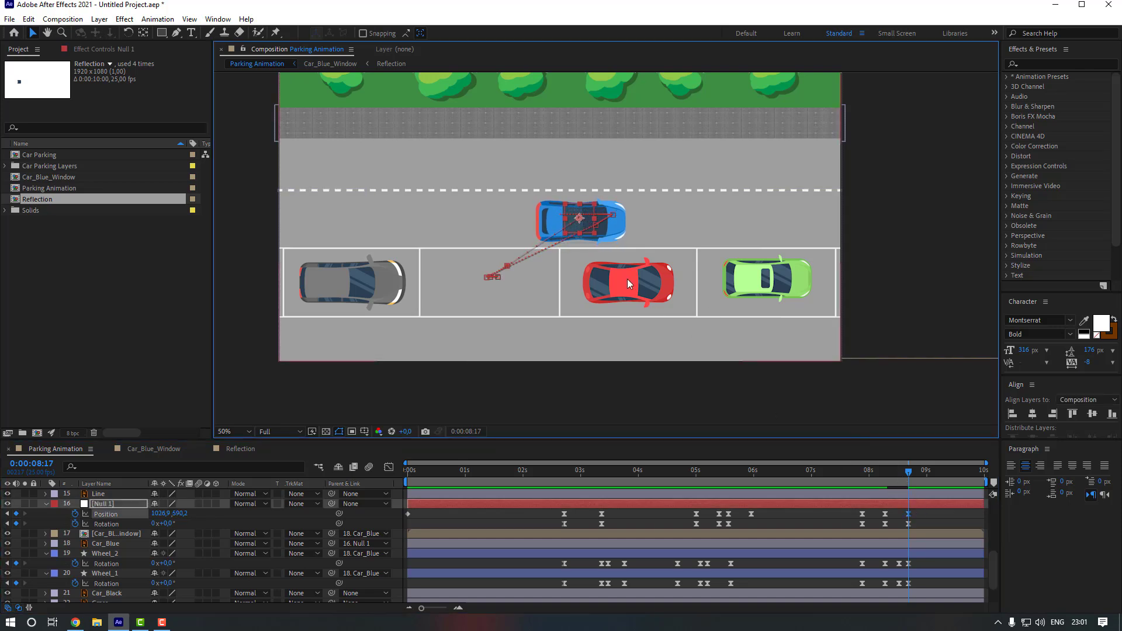
{"action": "left_click", "coordinate": [930, 528]}
{"action": "left_click", "coordinate": [845, 476]}
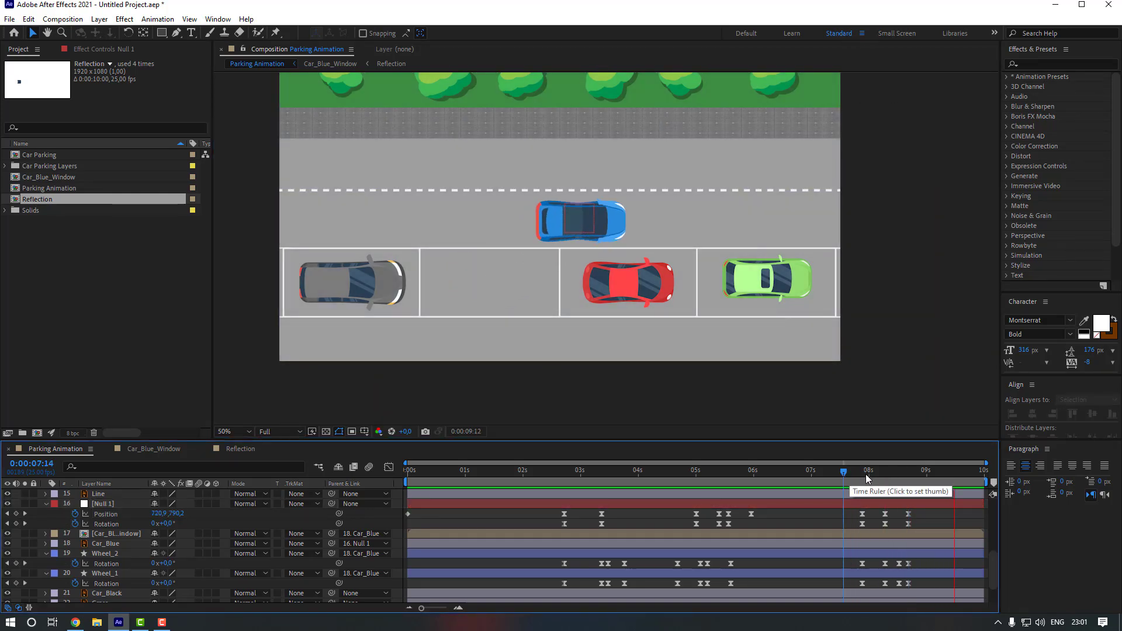
Move Null 1's last position and rotation keyframes to about 0:00:09:07 and preview the slower exit
{"action": "key", "text": "space"}
{"action": "mouse_move", "coordinate": [921, 515]}
{"action": "left_mouse_down"}
{"action": "mouse_move", "coordinate": [908, 528]}
{"action": "mouse_move", "coordinate": [943, 515]}
{"action": "left_mouse_up"}
{"action": "left_click_drag", "start_coordinate": [875, 483], "coordinate": [857, 479]}
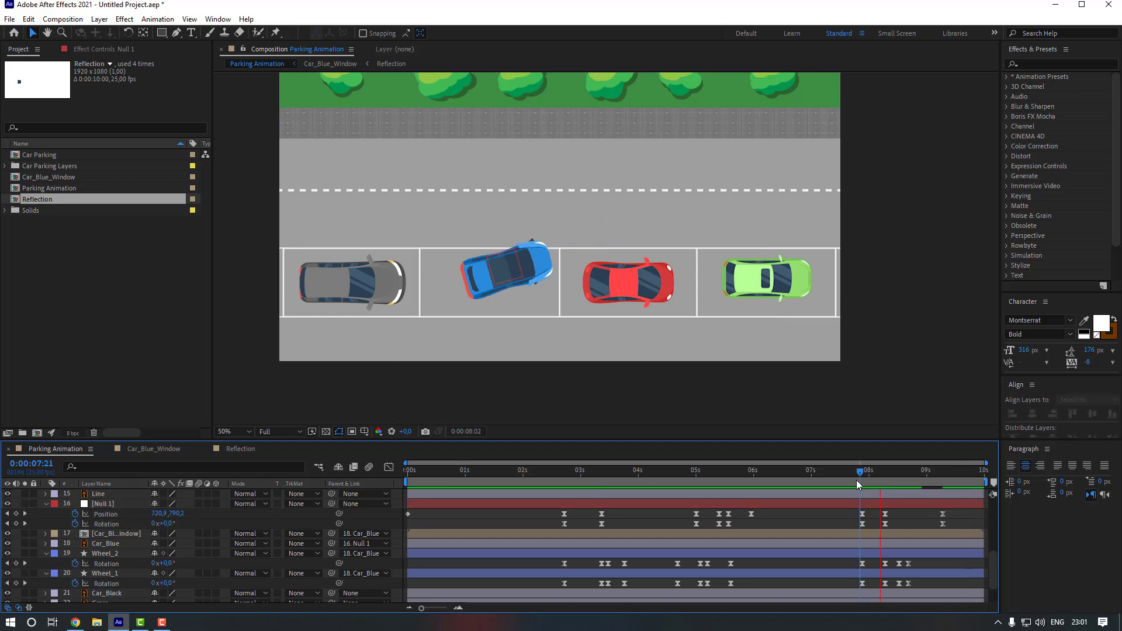
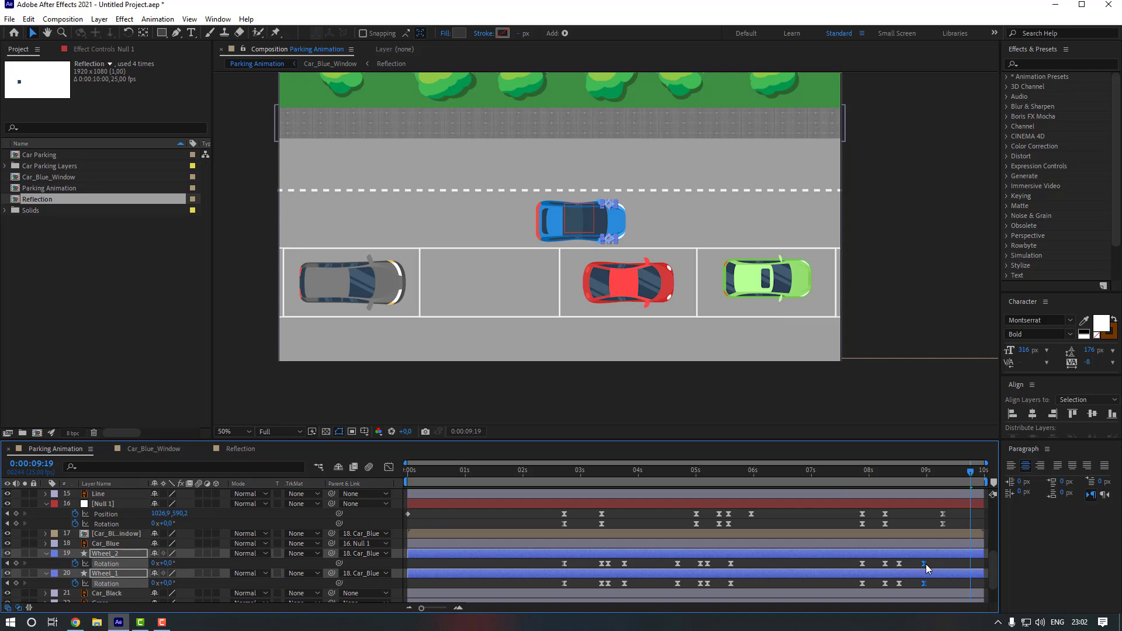
Preview the exit and delete both wheels' rotation keyframes that come after 0:00:08:07
{"action": "left_click", "coordinate": [912, 564]}
{"action": "left_click", "coordinate": [860, 484]}
{"action": "key", "text": "space"}
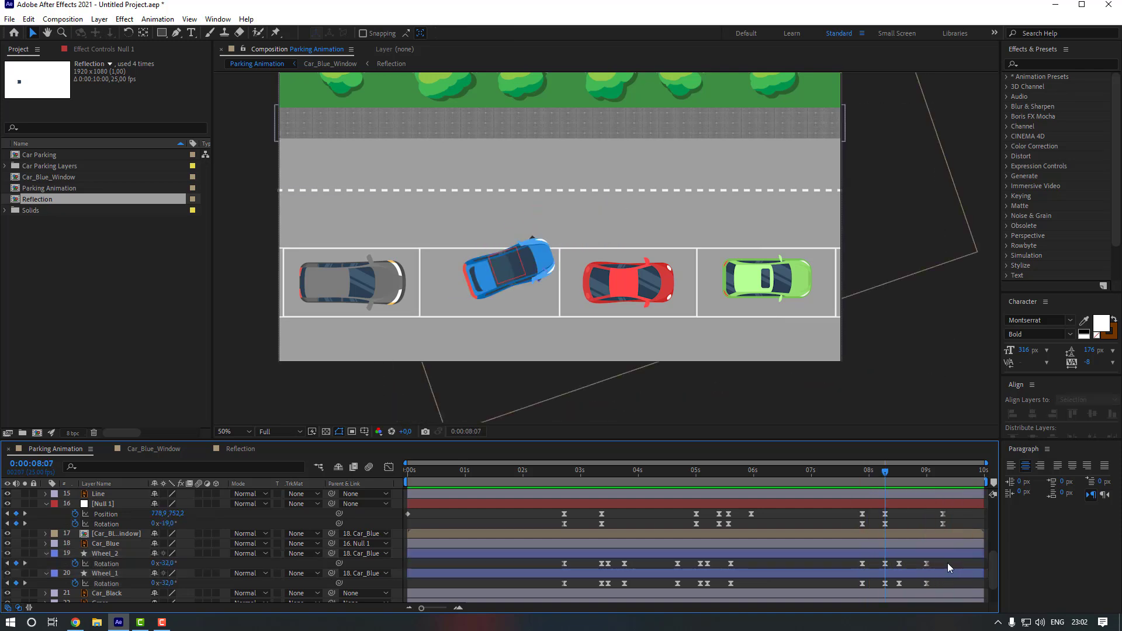
{"action": "left_click_drag", "start_coordinate": [948, 563], "coordinate": [893, 588]}
{"action": "key", "text": "Delete"}
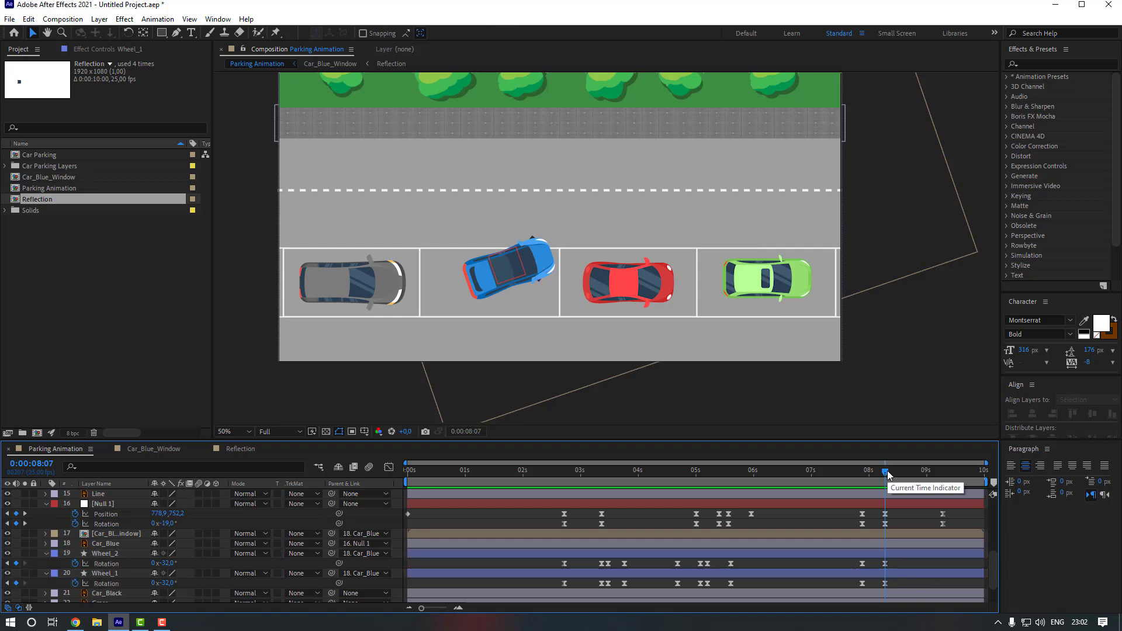
Keyframe the rotation of Wheel_2 and Wheel_1 at 0° on 0:00:08:16
{"action": "left_click_drag", "start_coordinate": [889, 474], "coordinate": [909, 474]}
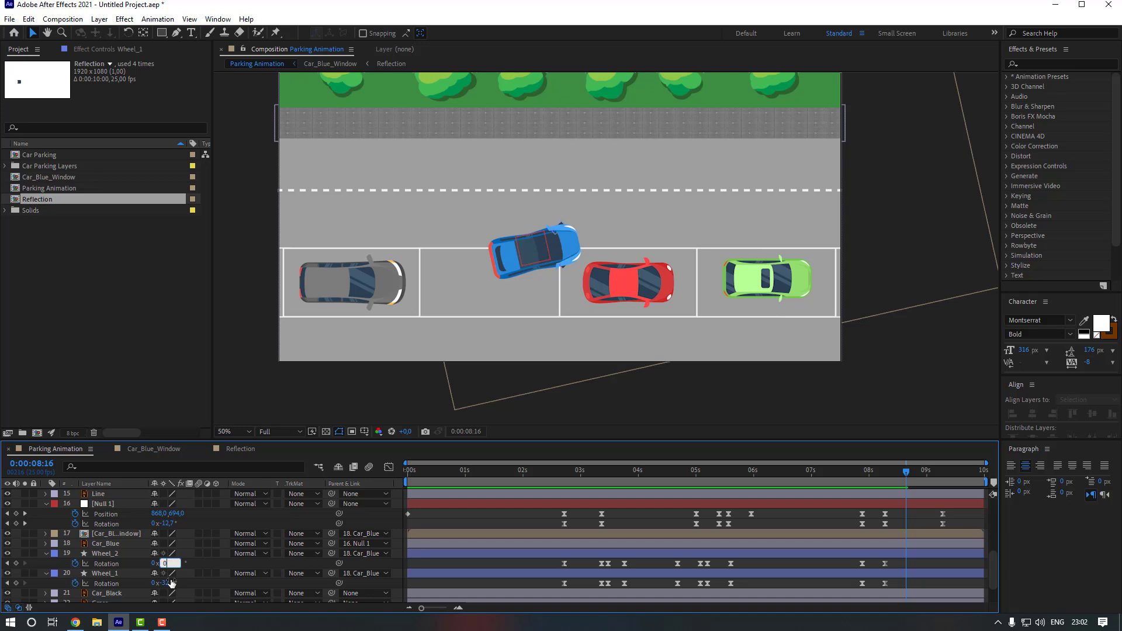
{"action": "key", "text": "Return"}
{"action": "left_click", "coordinate": [169, 583]}
{"action": "type", "text": "0x+0,0°"}
{"action": "key", "text": "Return"}
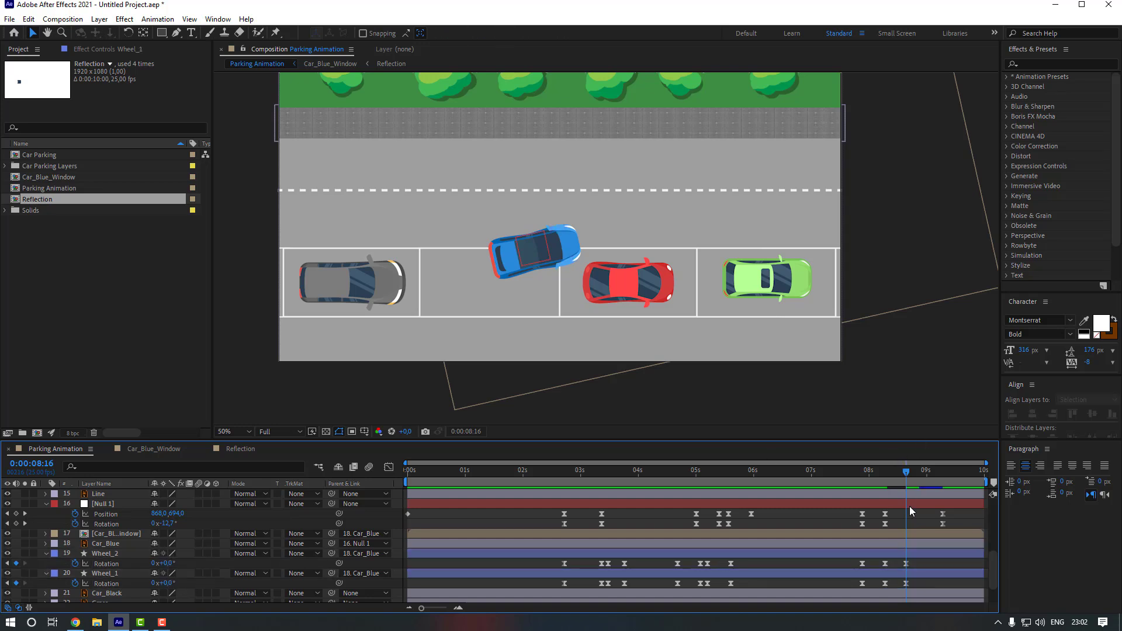
Move Null 1's last position and rotation keyframes to 0:00:08:16 and preview the exit
{"action": "left_click", "coordinate": [943, 515]}
{"action": "left_click_drag", "start_coordinate": [931, 520], "coordinate": [908, 520]}
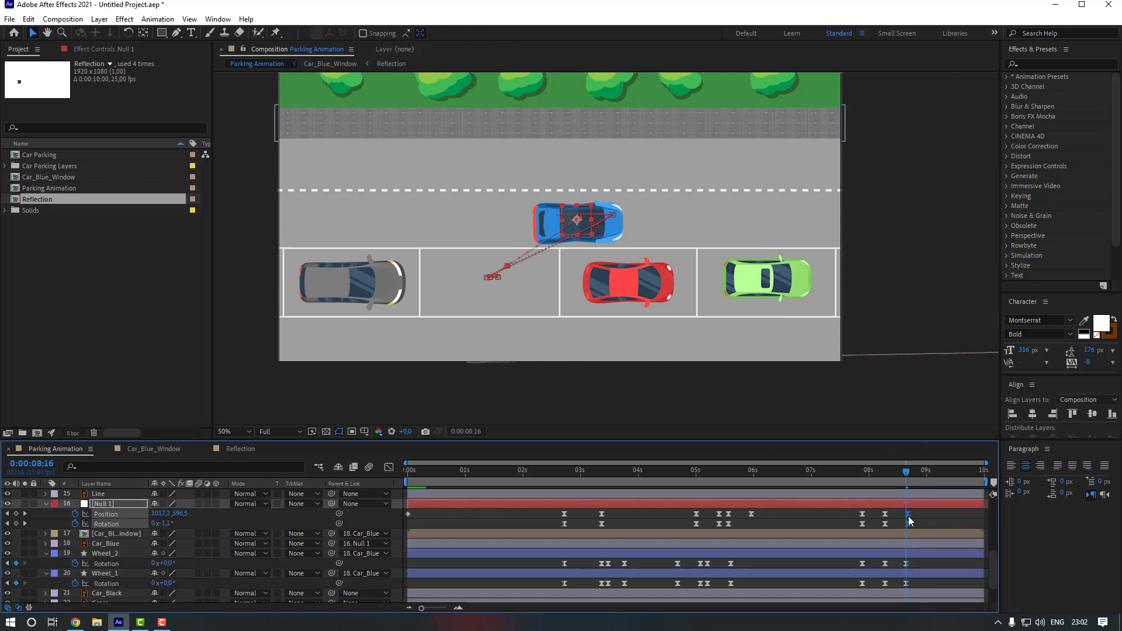
{"action": "left_click", "coordinate": [847, 472]}
{"action": "key", "text": "space"}
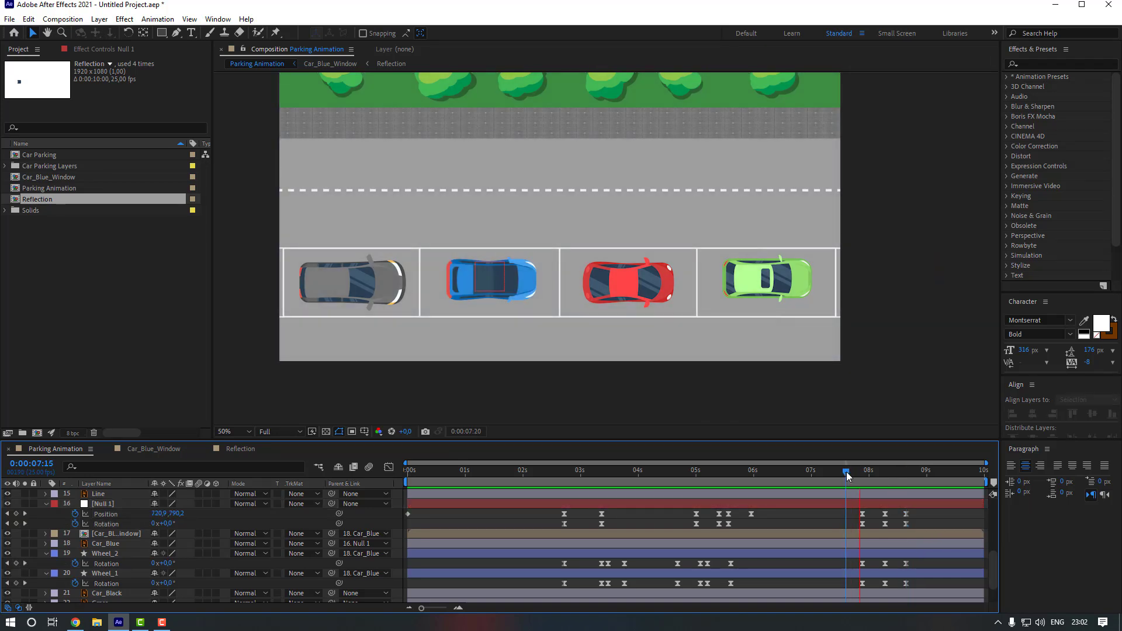
Shift both wheels' last keyframes slightly earlier, stretch the exit keyframes of Null 1 and the wheels to end at 0:00:09:01, and preview
{"action": "mouse_move", "coordinate": [917, 567]}
{"action": "left_mouse_down"}
{"action": "mouse_move", "coordinate": [903, 581]}
{"action": "mouse_move", "coordinate": [899, 565]}
{"action": "left_mouse_up"}
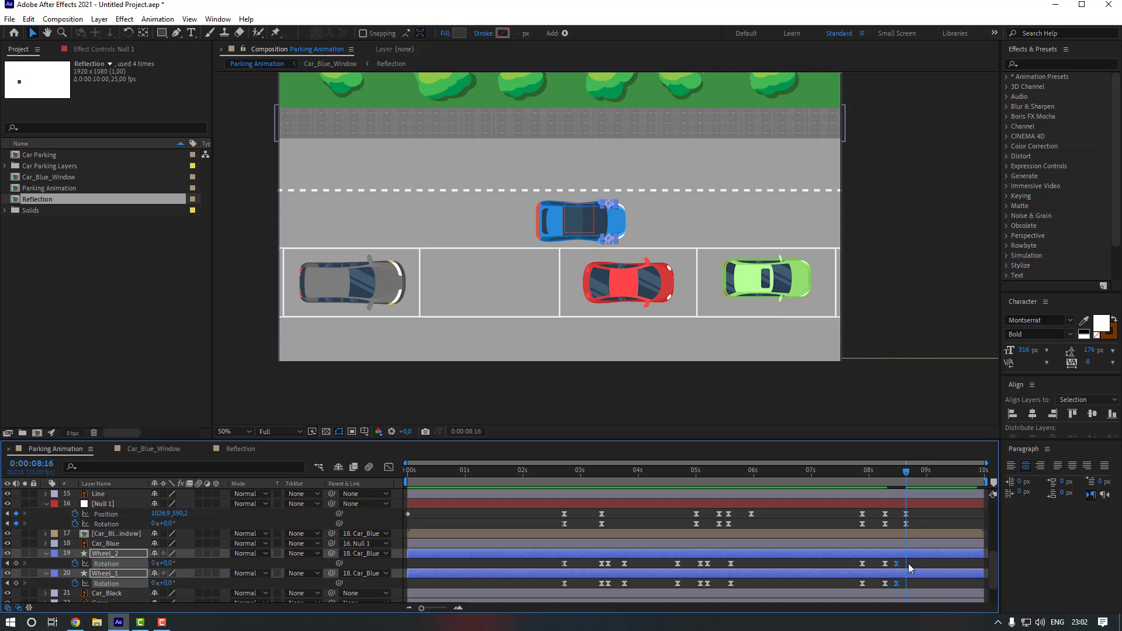
{"action": "left_click_drag", "start_coordinate": [927, 513], "coordinate": [863, 587]}
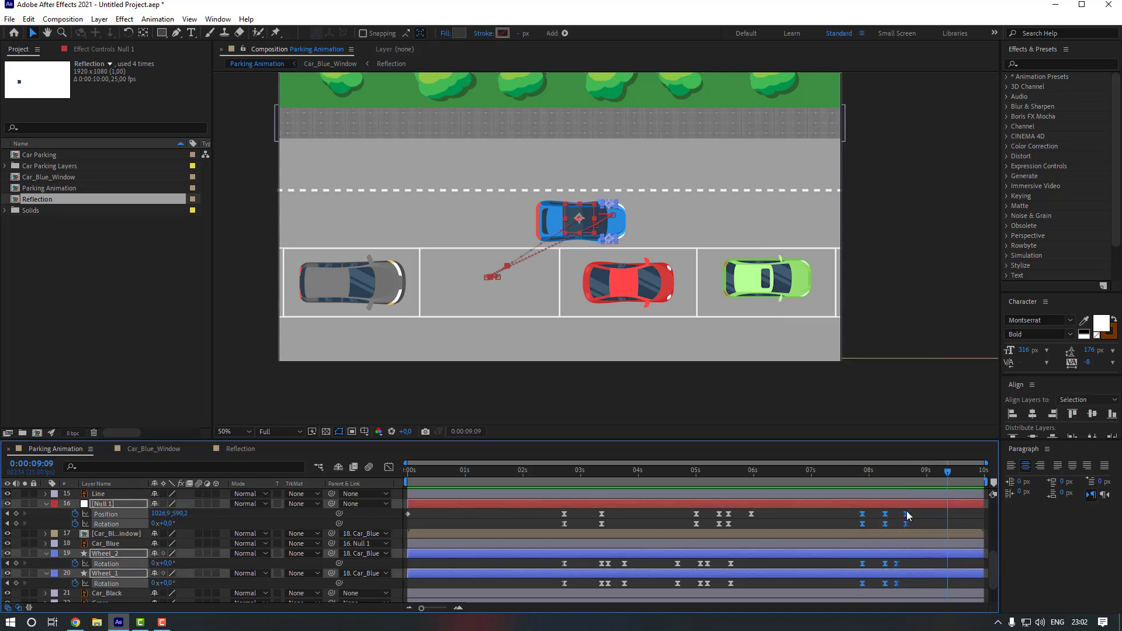
{"action": "left_click_drag", "start_coordinate": [919, 518], "coordinate": [929, 518]}
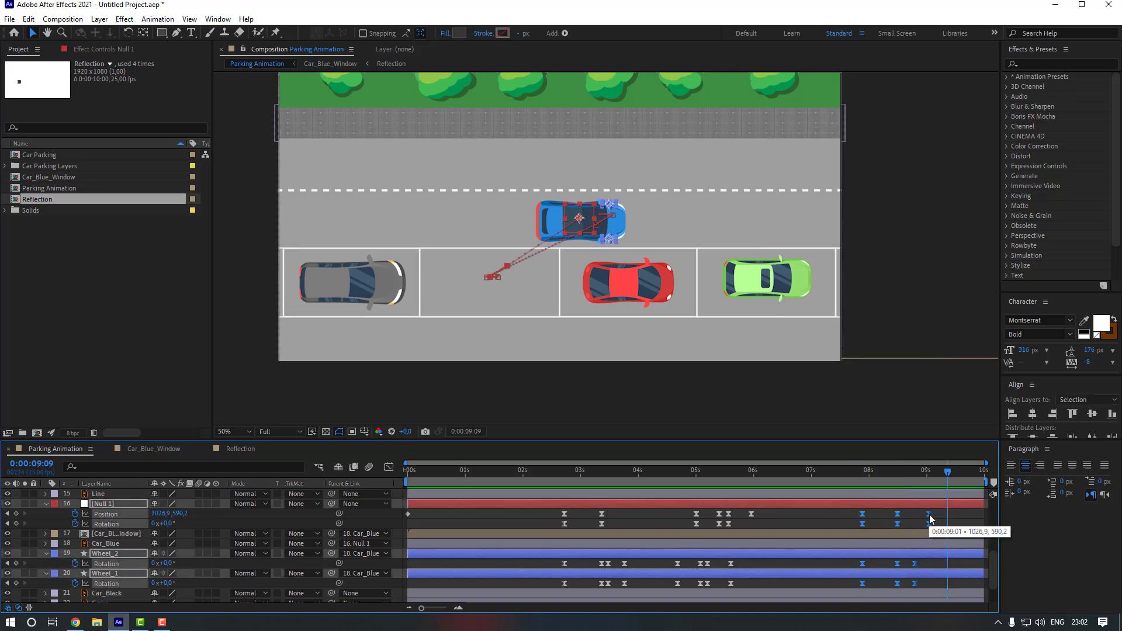
{"action": "left_click", "coordinate": [883, 487]}
{"action": "left_click", "coordinate": [851, 481]}
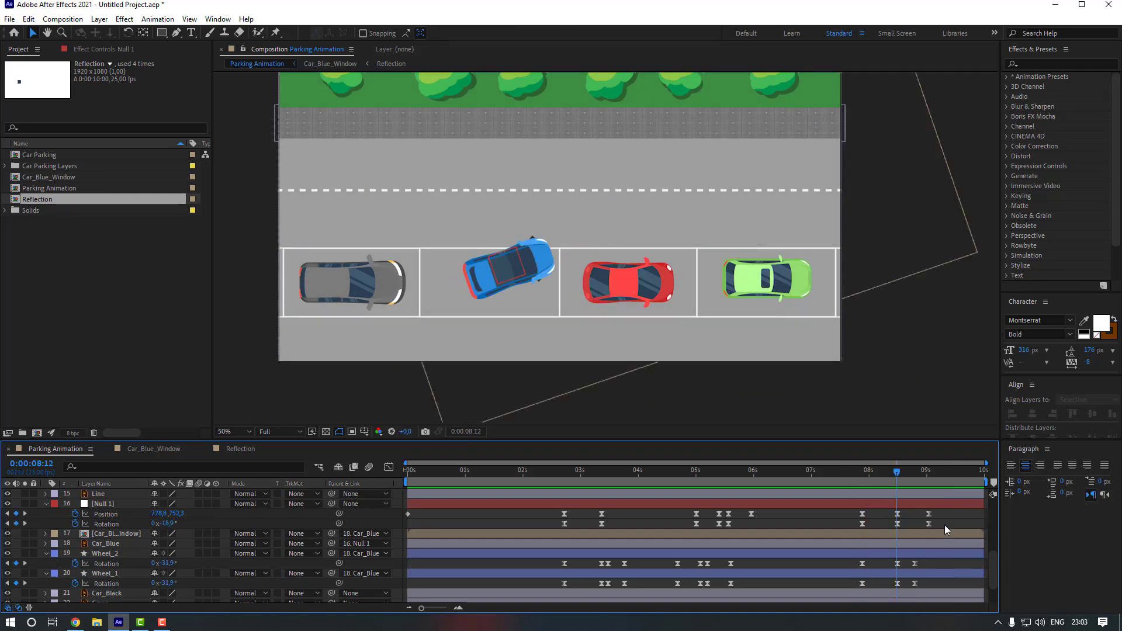
Delete Null 1's last rotation keyframe, preview, and add a rotation keyframe at 0:00:09:01 that holds the car at -19°
{"action": "left_click", "coordinate": [928, 525]}
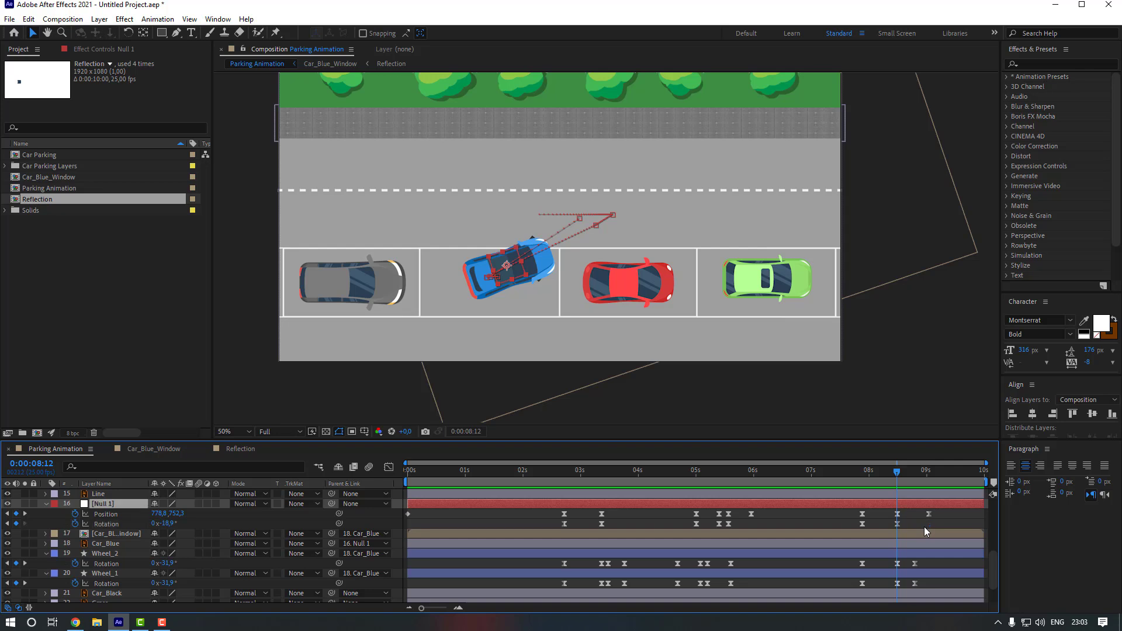
{"action": "left_click", "coordinate": [922, 527]}
{"action": "left_click_drag", "start_coordinate": [896, 482], "coordinate": [850, 477]}
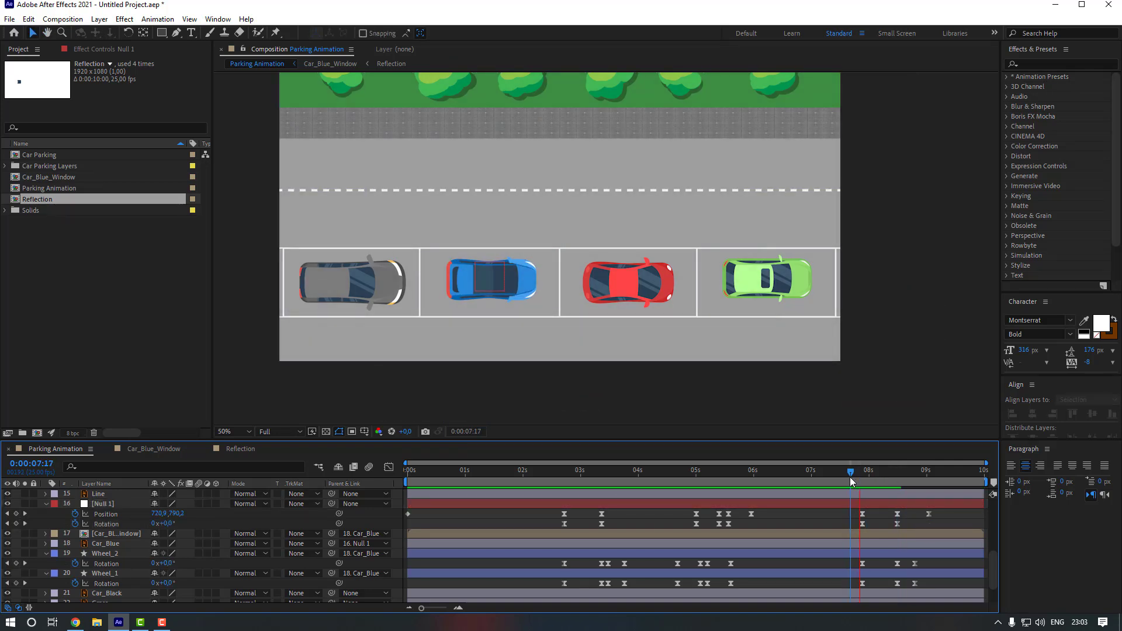
{"action": "key", "text": "space"}
{"action": "left_click", "coordinate": [932, 478]}
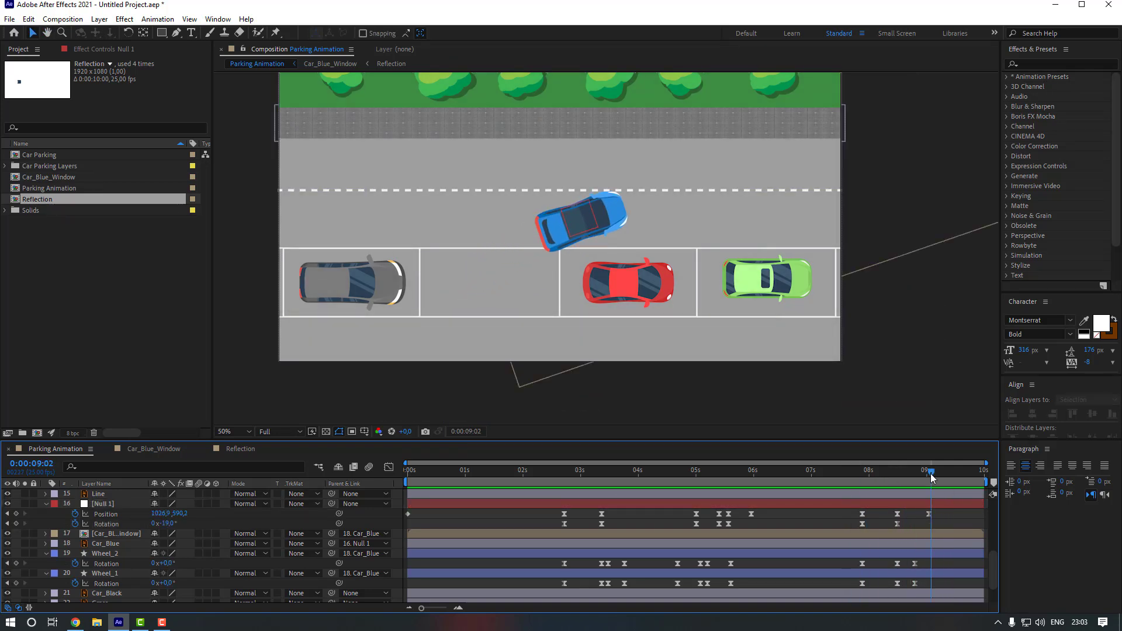
{"action": "left_click_drag", "start_coordinate": [932, 479], "coordinate": [930, 477]}
{"action": "left_click", "coordinate": [16, 524]}
Set the Parking Animation composition's duration to 15 seconds and extend its layers to the new end
{"action": "right_click", "coordinate": [243, 304]}
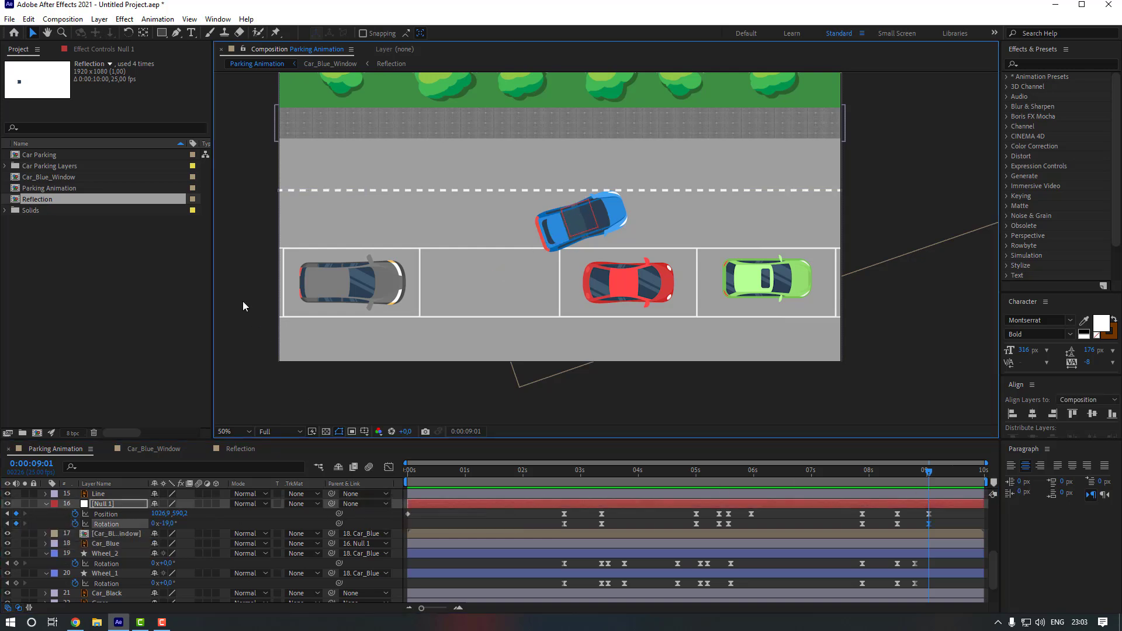
{"action": "left_click", "coordinate": [266, 326]}
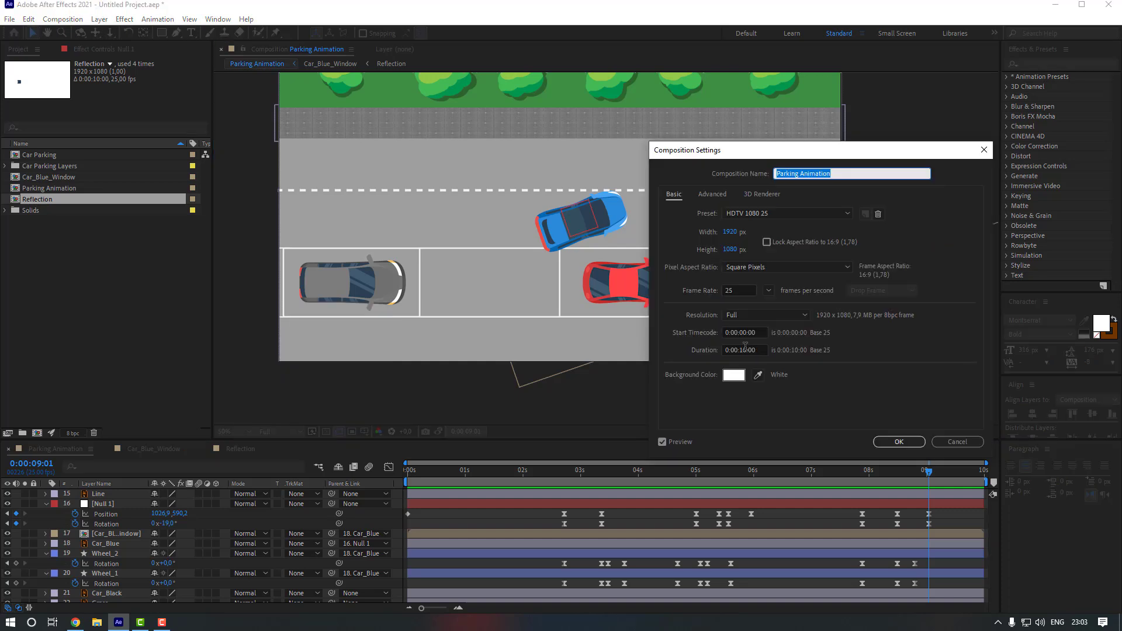
{"action": "left_click", "coordinate": [749, 351]}
{"action": "key", "text": "Return"}
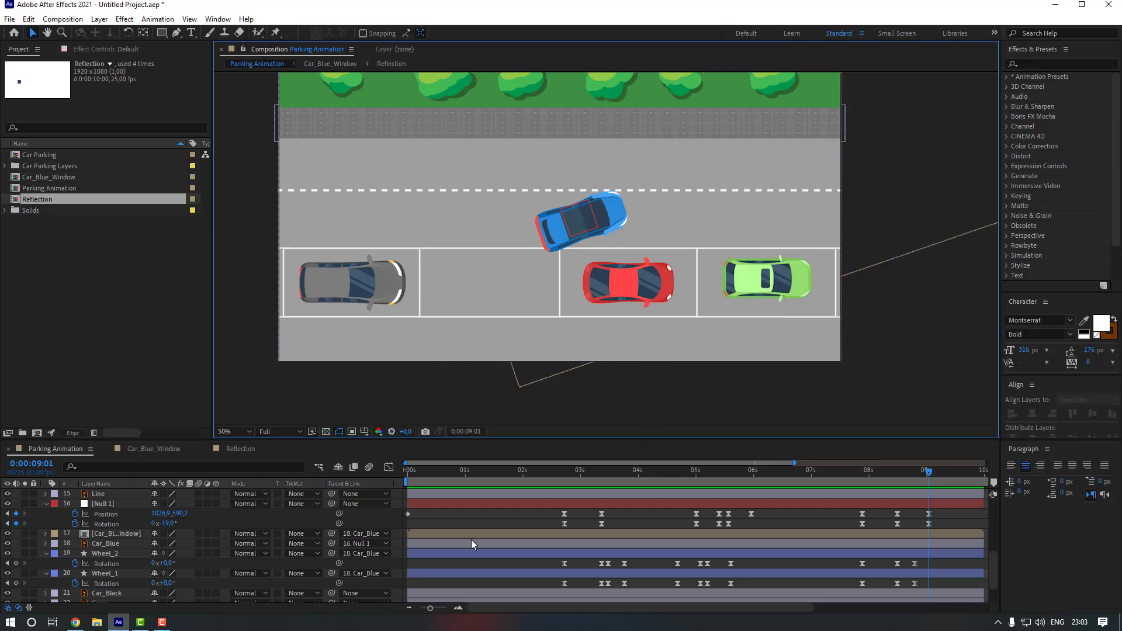
{"action": "left_click_drag", "start_coordinate": [430, 613], "coordinate": [412, 617]}
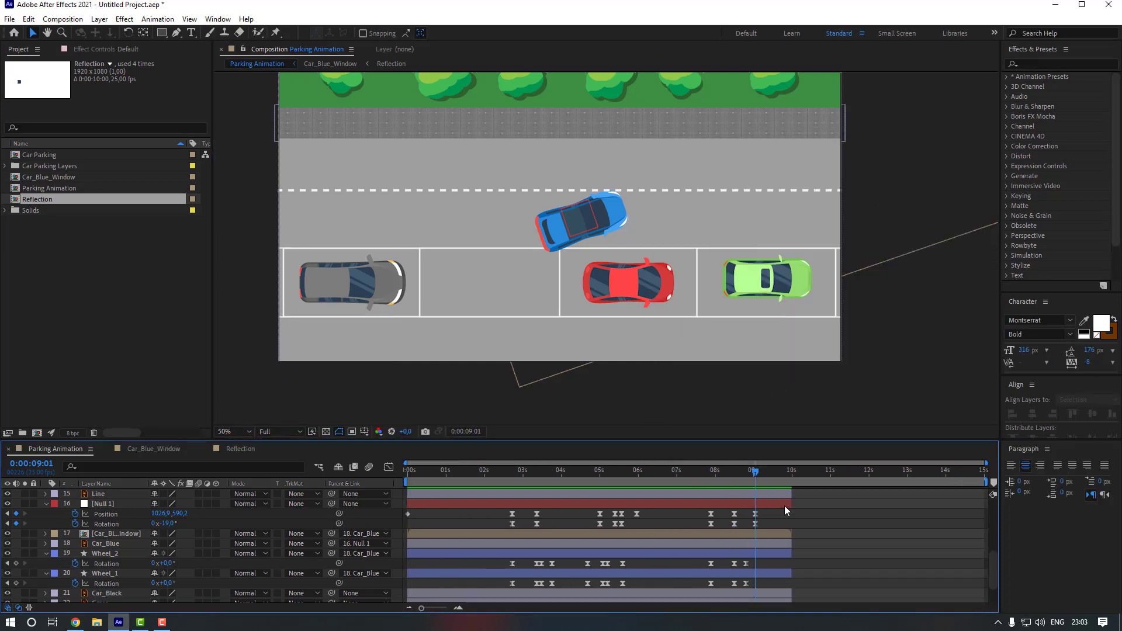
{"action": "key", "text": "ctrl+a"}
{"action": "left_click_drag", "start_coordinate": [790, 505], "coordinate": [987, 505]}
{"action": "left_click", "coordinate": [814, 534]}
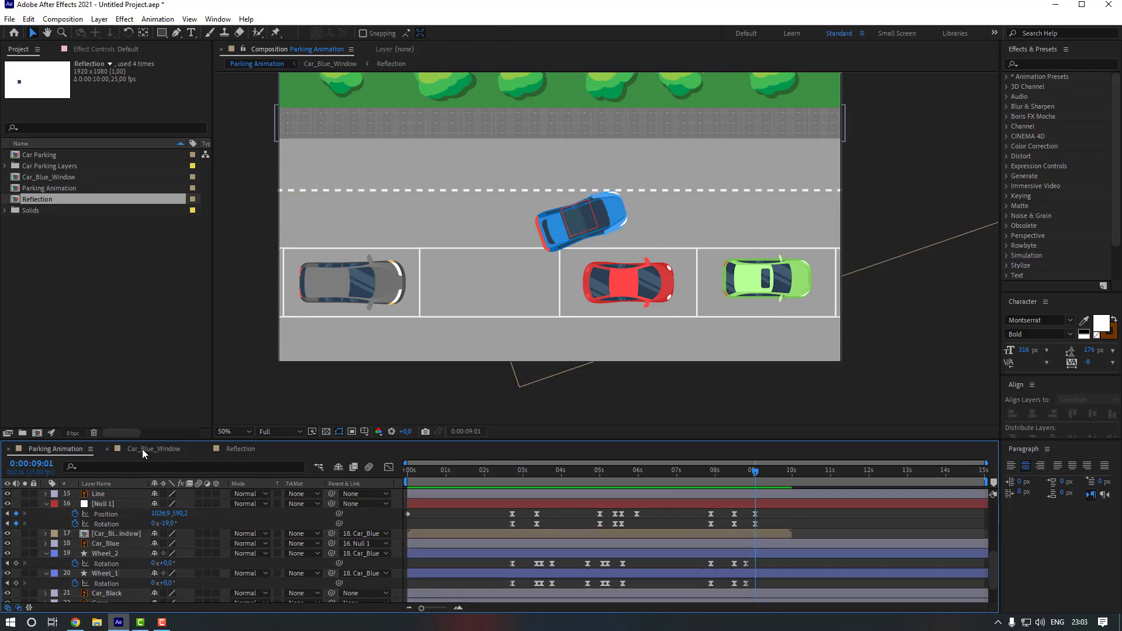
Set the Car_Blue_Window composition's duration to 0:00:15:00
{"action": "left_click", "coordinate": [142, 449]}
{"action": "right_click", "coordinate": [147, 449]}
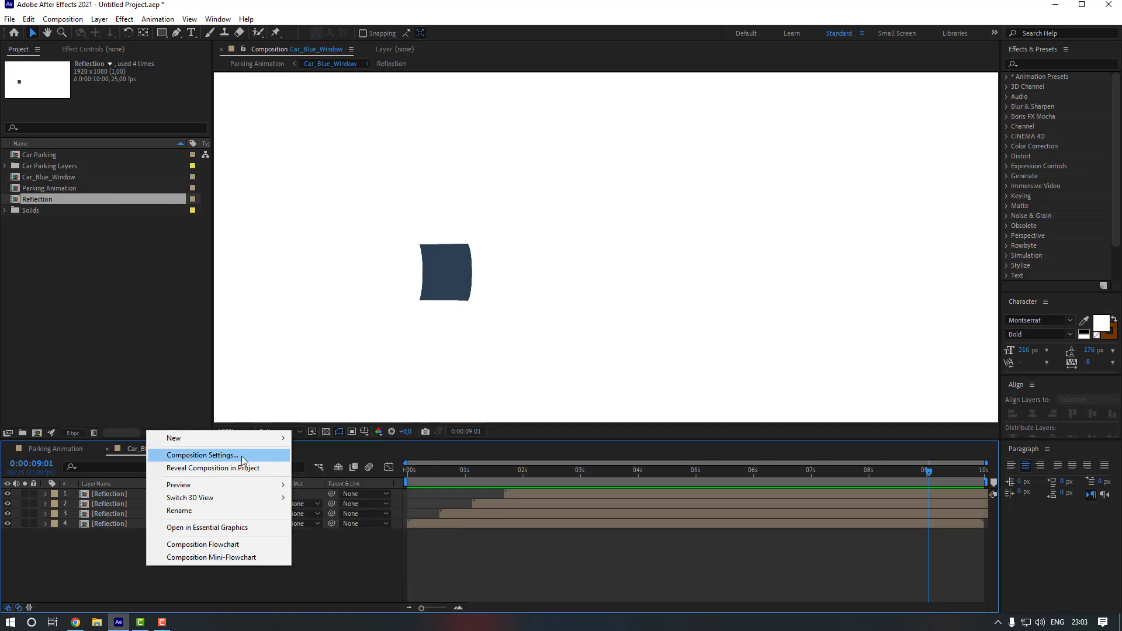
{"action": "left_click", "coordinate": [241, 456]}
{"action": "left_click", "coordinate": [747, 349]}
{"action": "key", "text": "BackSpace"}
{"action": "type", "text": "5:00"}
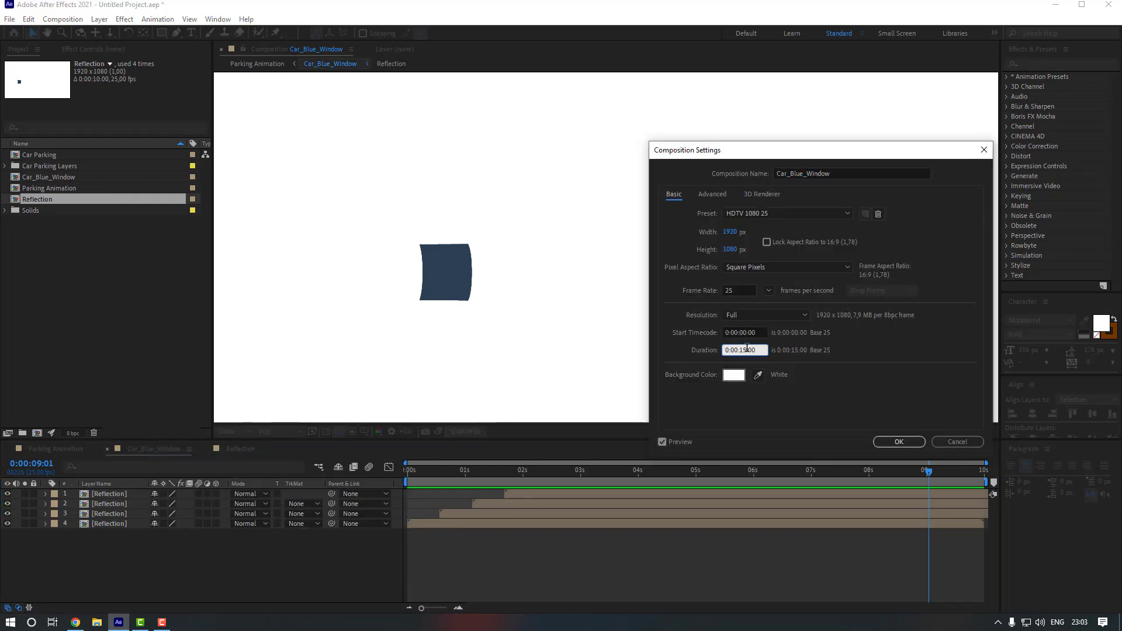
{"action": "key", "text": "Return"}
Set the Reflection composition's duration to 0:00:15:00
{"action": "left_click", "coordinate": [223, 448]}
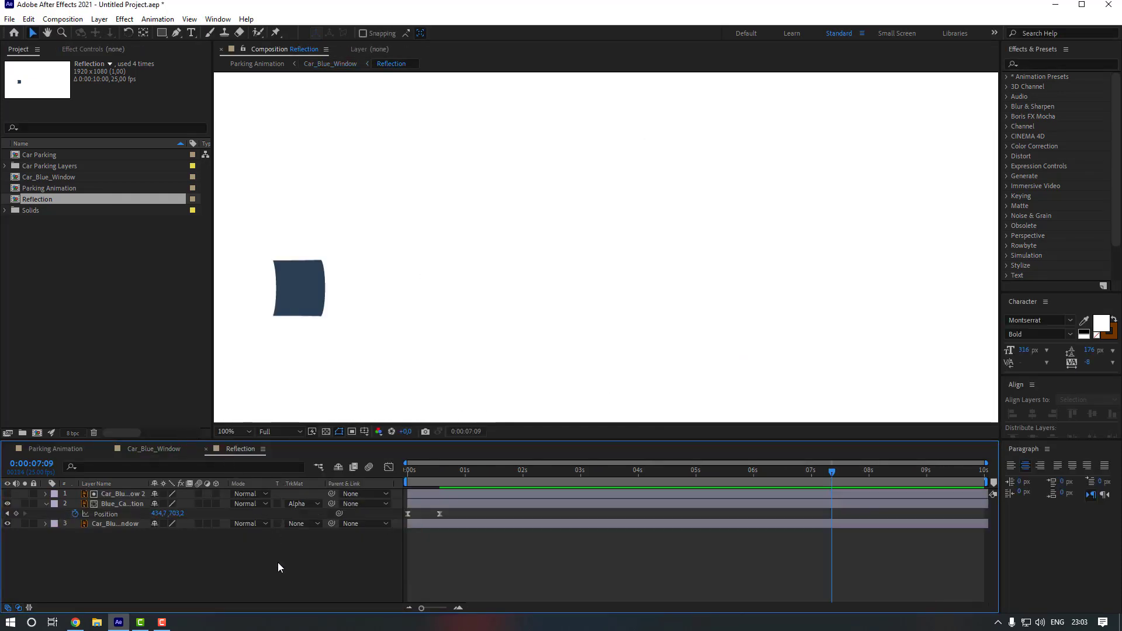
{"action": "right_click", "coordinate": [278, 562]}
{"action": "left_click", "coordinate": [325, 455]}
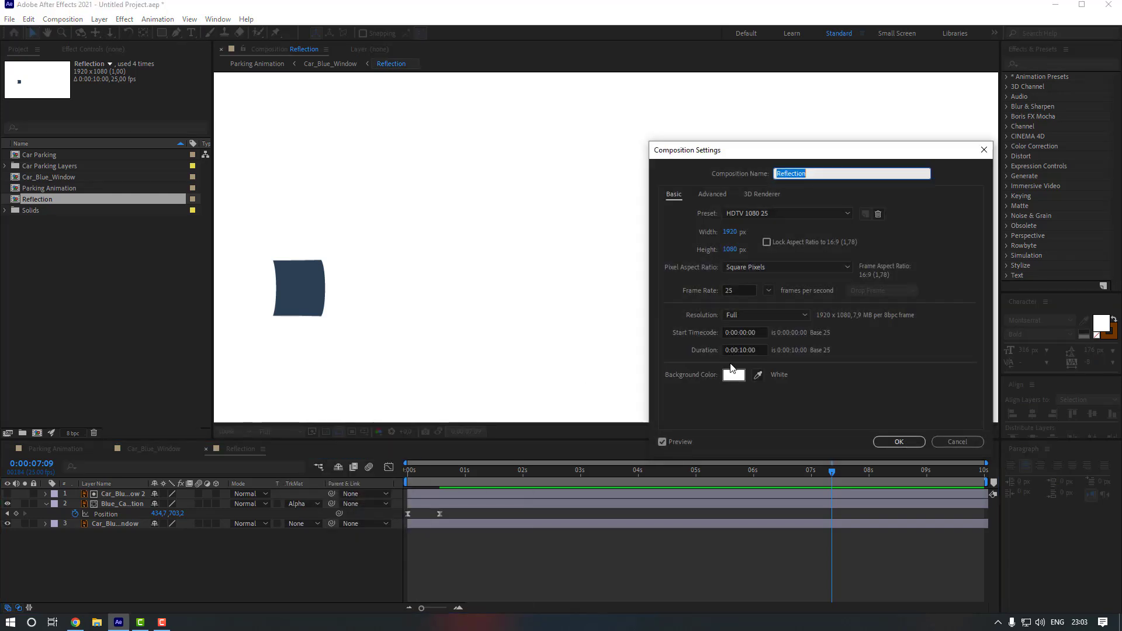
{"action": "left_click", "coordinate": [746, 350]}
{"action": "type", "text": "5"}
{"action": "key", "text": "Return"}
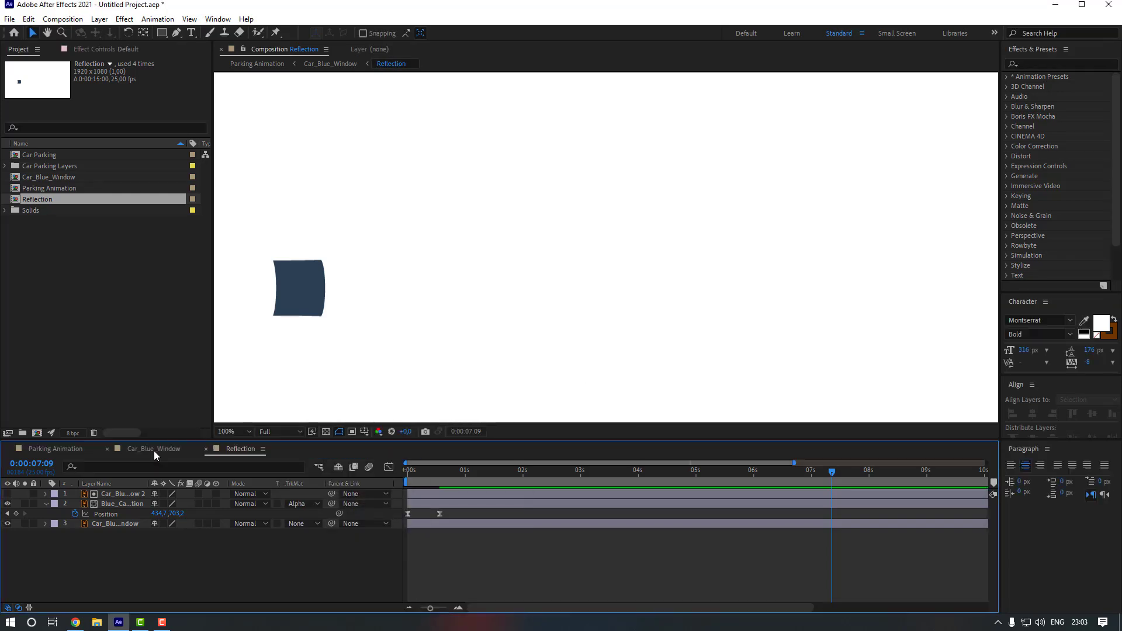
Extend the uppermost Reflection layer in Car_Blue_Window and the Car_Blue_Window layer in Parking Animation to the end of the 15-second timeline
{"action": "left_click", "coordinate": [154, 451]}
{"action": "left_click", "coordinate": [558, 493]}
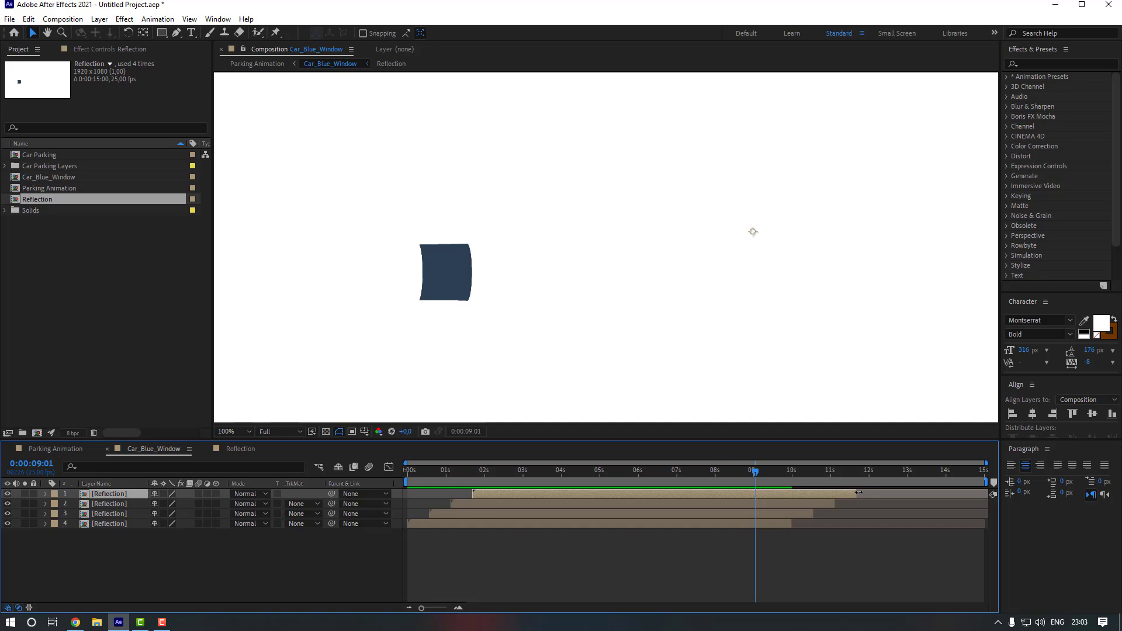
{"action": "left_click_drag", "start_coordinate": [856, 494], "coordinate": [943, 491]}
{"action": "left_click", "coordinate": [917, 546]}
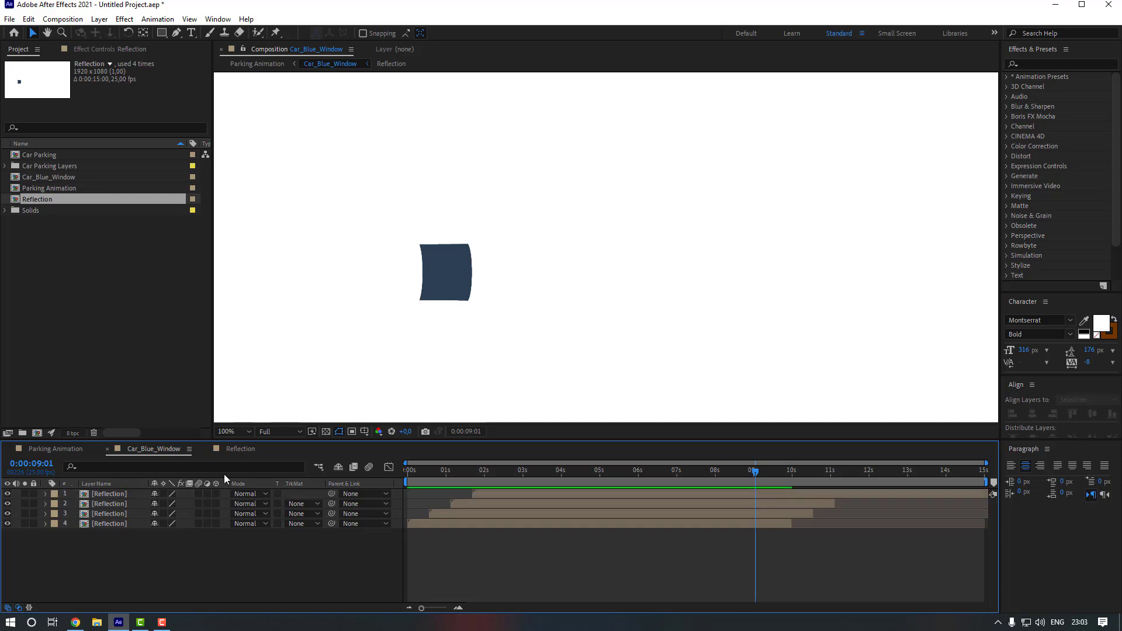
{"action": "left_click", "coordinate": [63, 449]}
{"action": "left_click_drag", "start_coordinate": [790, 534], "coordinate": [1012, 535]}
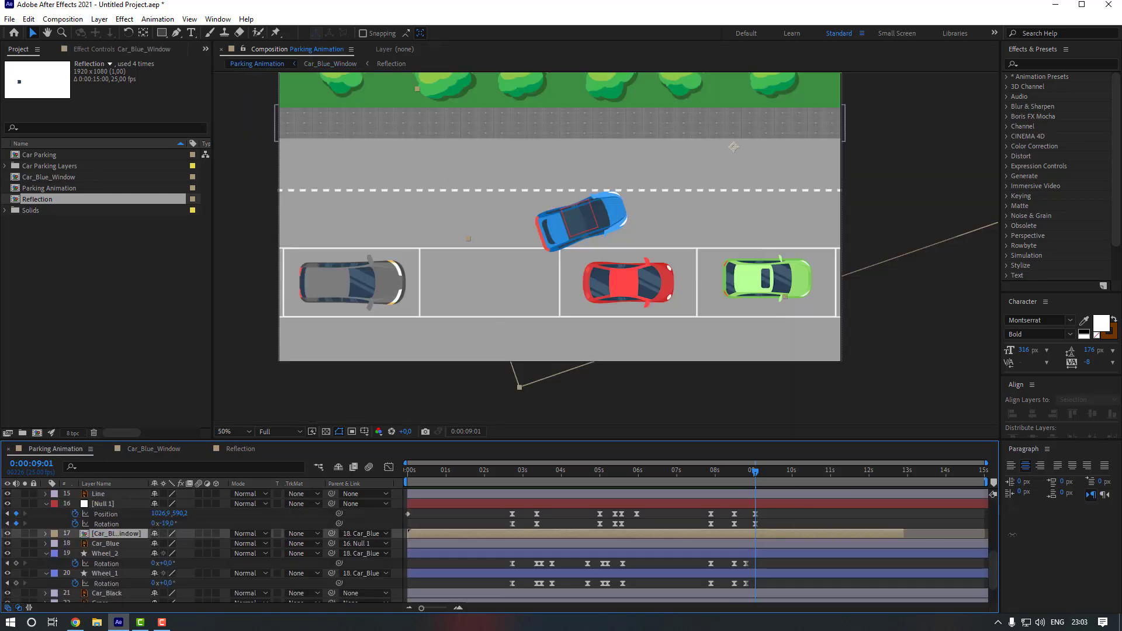
Add rotation keyframes to both wheels at 0° on 0:00:09:01 and at 35° on 0:00:09:11
{"action": "left_click", "coordinate": [864, 520]}
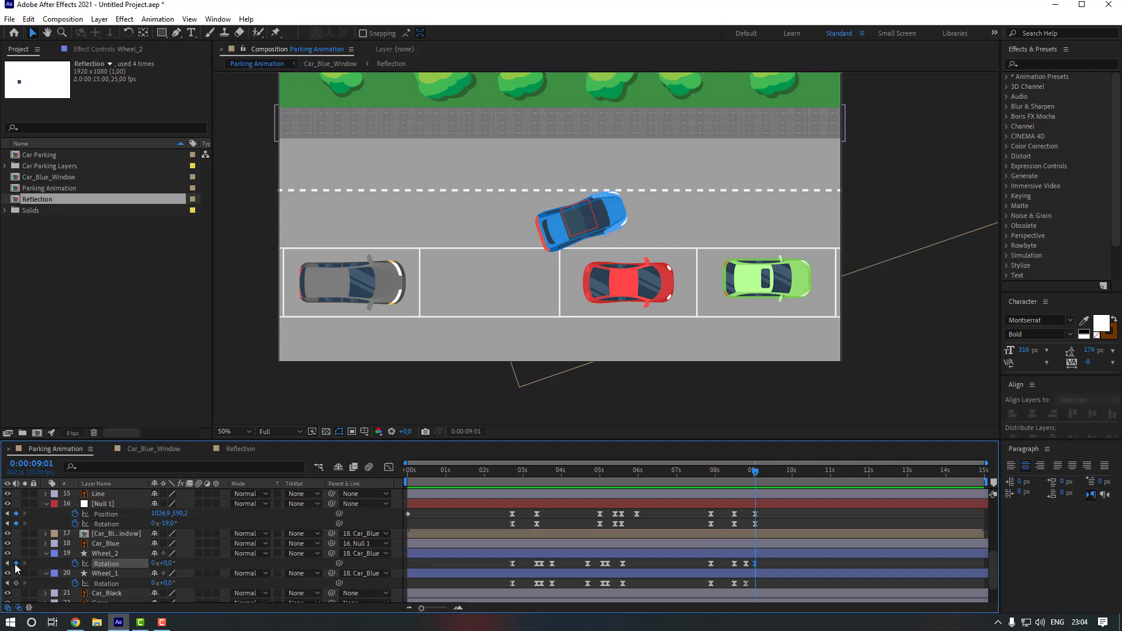
{"action": "left_click", "coordinate": [16, 583]}
{"action": "key", "text": "shift+Page_Down"}
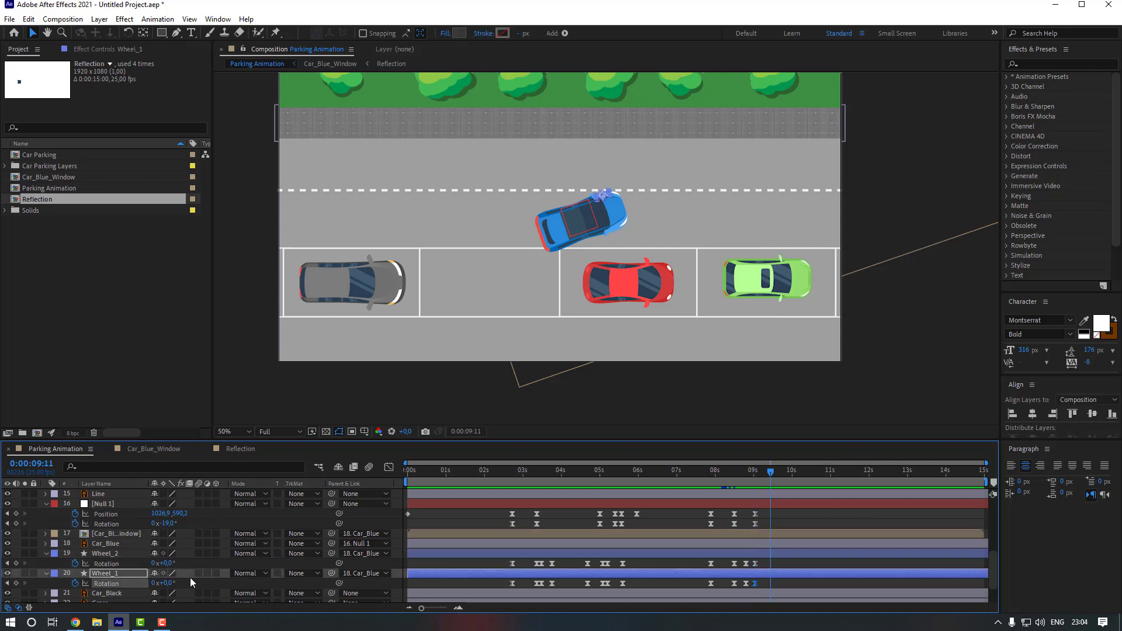
{"action": "left_click_drag", "start_coordinate": [169, 564], "coordinate": [184, 564]}
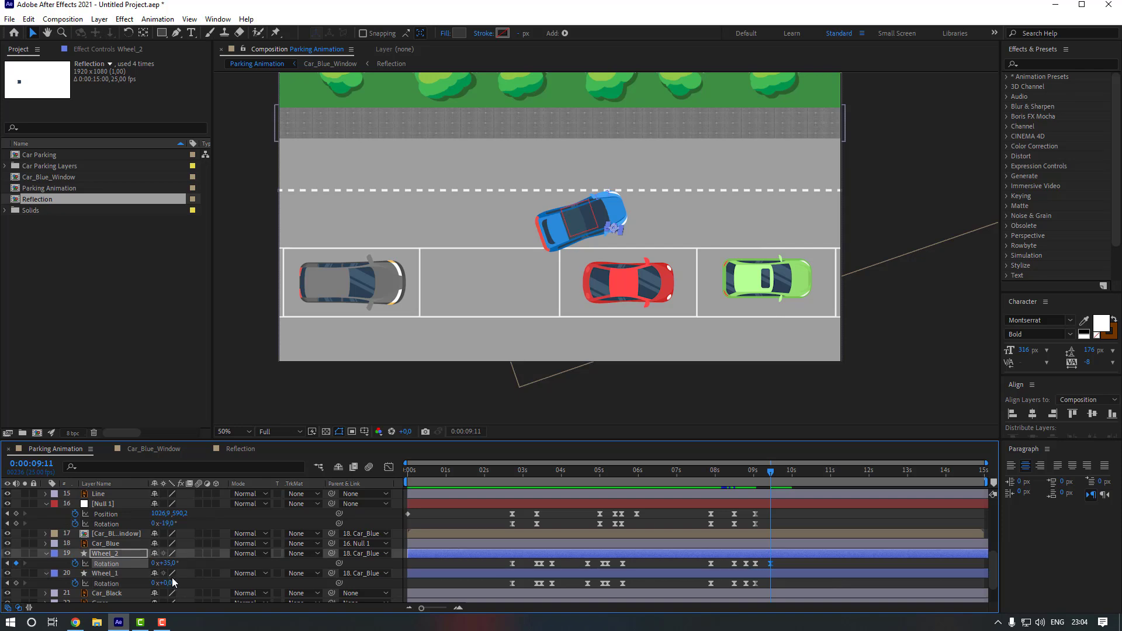
{"action": "left_click", "coordinate": [170, 583]}
{"action": "type", "text": "35"}
{"action": "key", "text": "Return"}
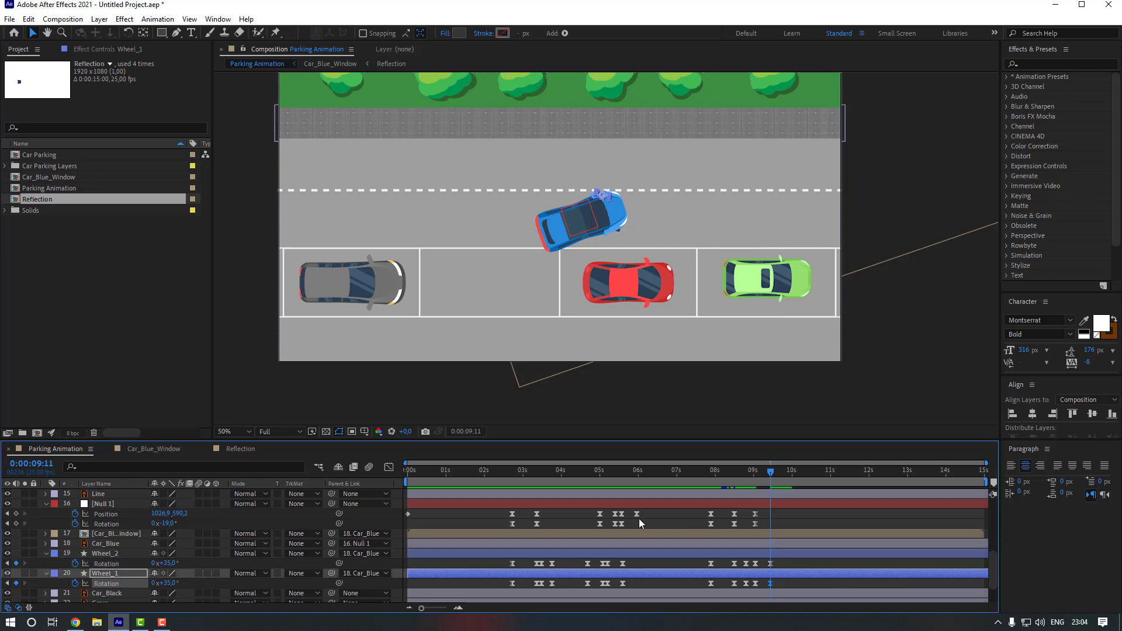
At 0:00:09:11, set Null 1's rotation to 0° and its horizontal position to about 1099.9, and preview the exit
{"action": "left_click", "coordinate": [522, 503]}
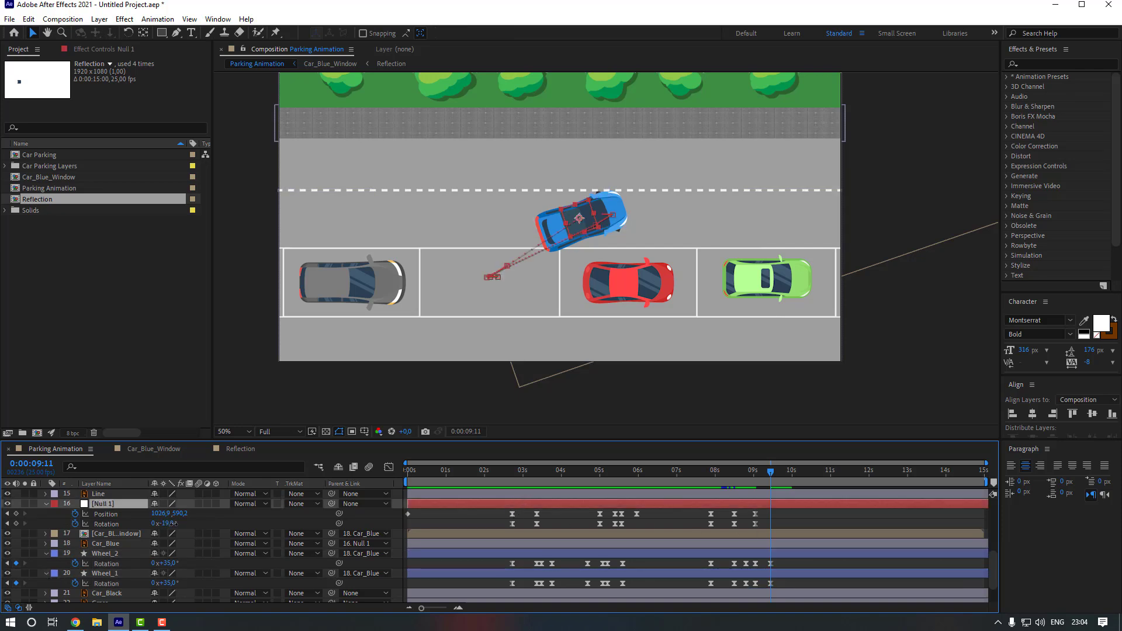
{"action": "left_click_drag", "start_coordinate": [173, 523], "coordinate": [201, 510]}
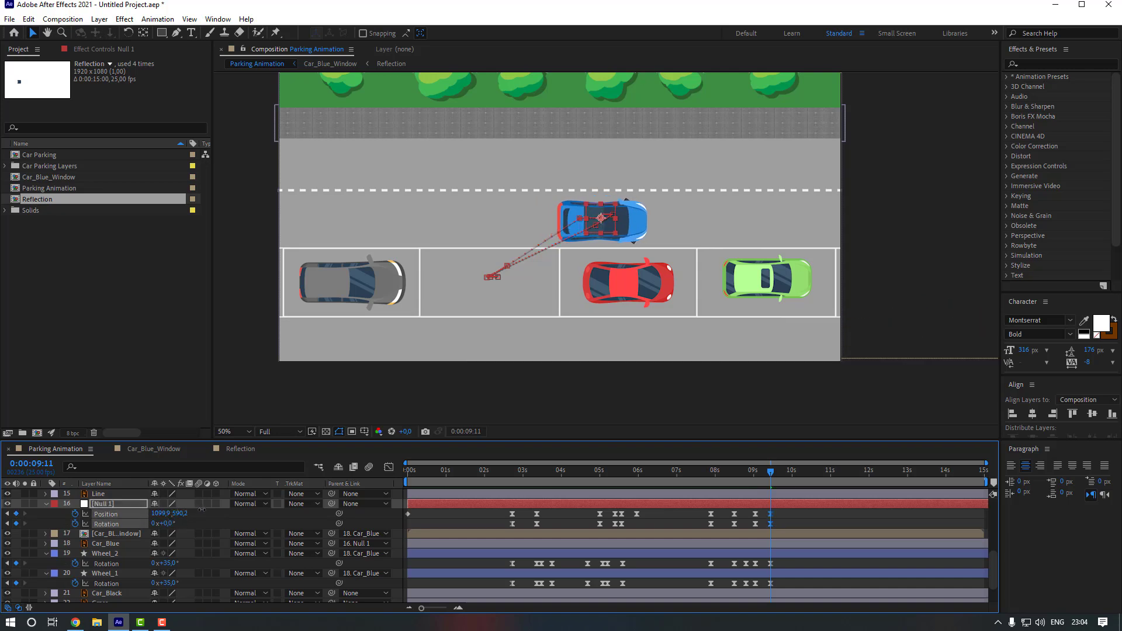
{"action": "left_click", "coordinate": [824, 519]}
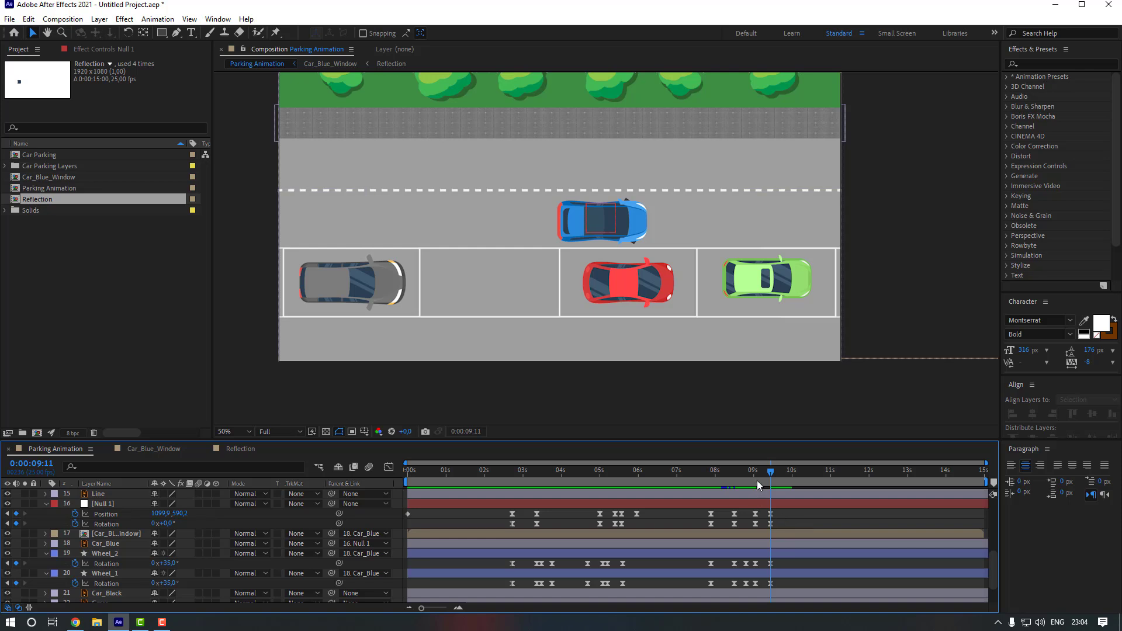
{"action": "left_click", "coordinate": [720, 473]}
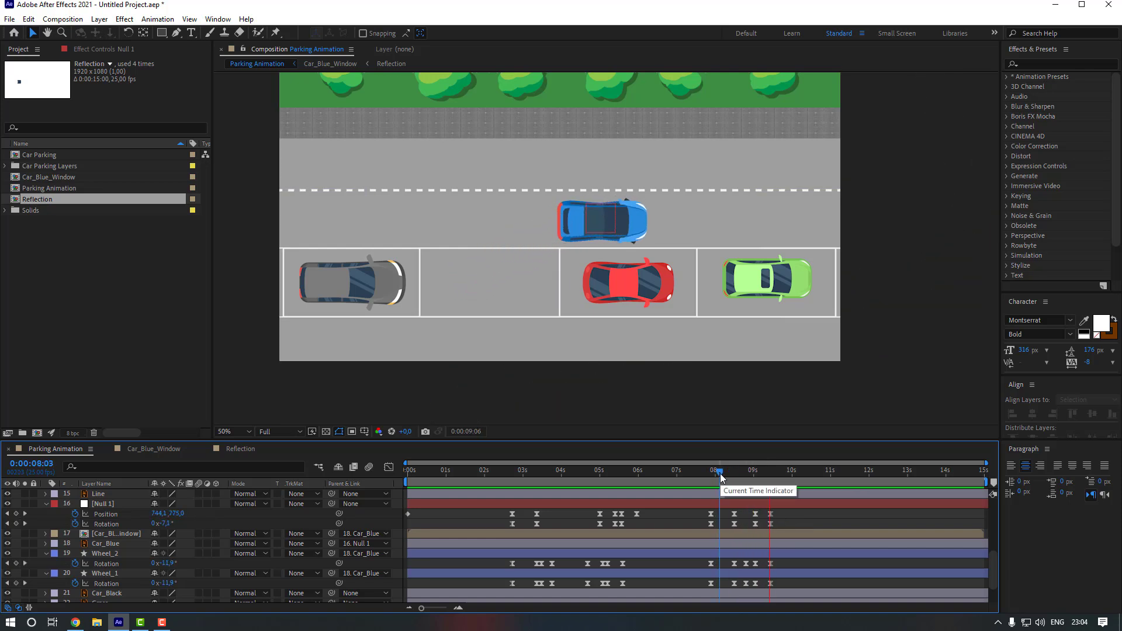
Set both wheels' rotation to 0° at 0:00:09:21 and preview the wheel motion
{"action": "left_click_drag", "start_coordinate": [721, 473], "coordinate": [771, 469]}
{"action": "scroll", "coordinate": [788, 512], "scroll_direction": "down", "scroll_amount": 1}
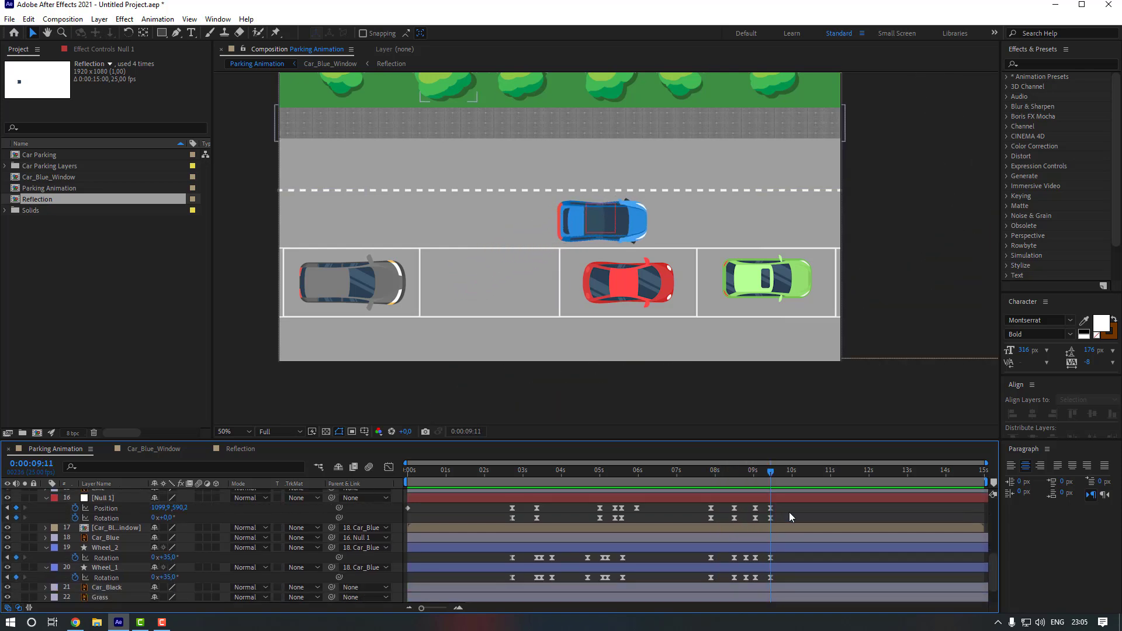
{"action": "key", "text": "shift+Page_Down"}
{"action": "left_click", "coordinate": [166, 557]}
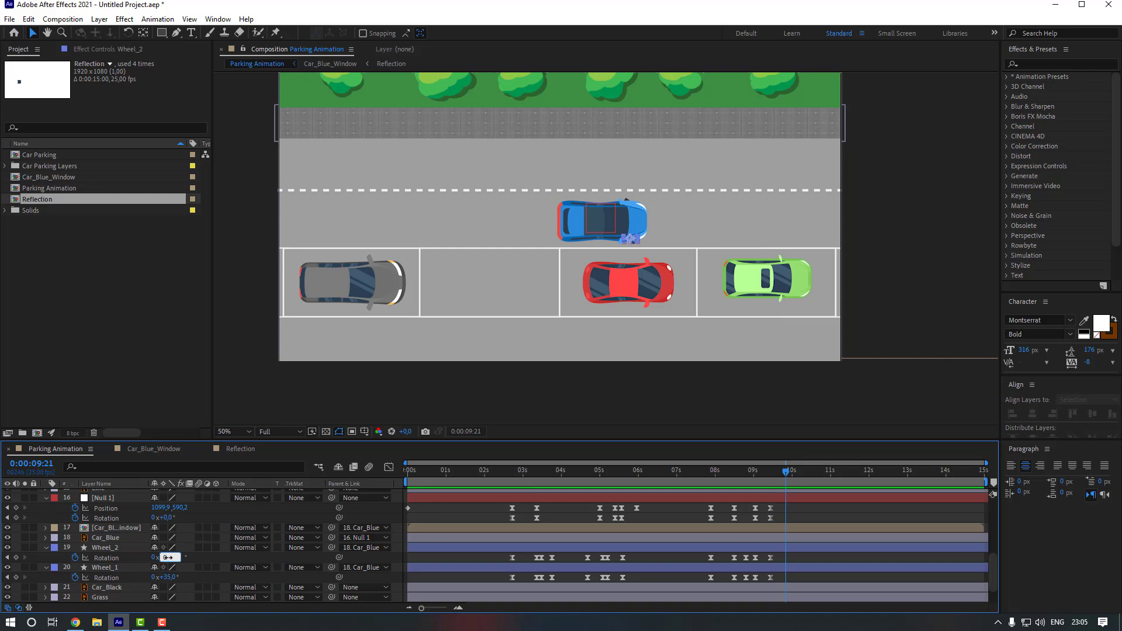
{"action": "type", "text": "0"}
{"action": "key", "text": "Return"}
{"action": "type", "text": "0"}
{"action": "key", "text": "Return"}
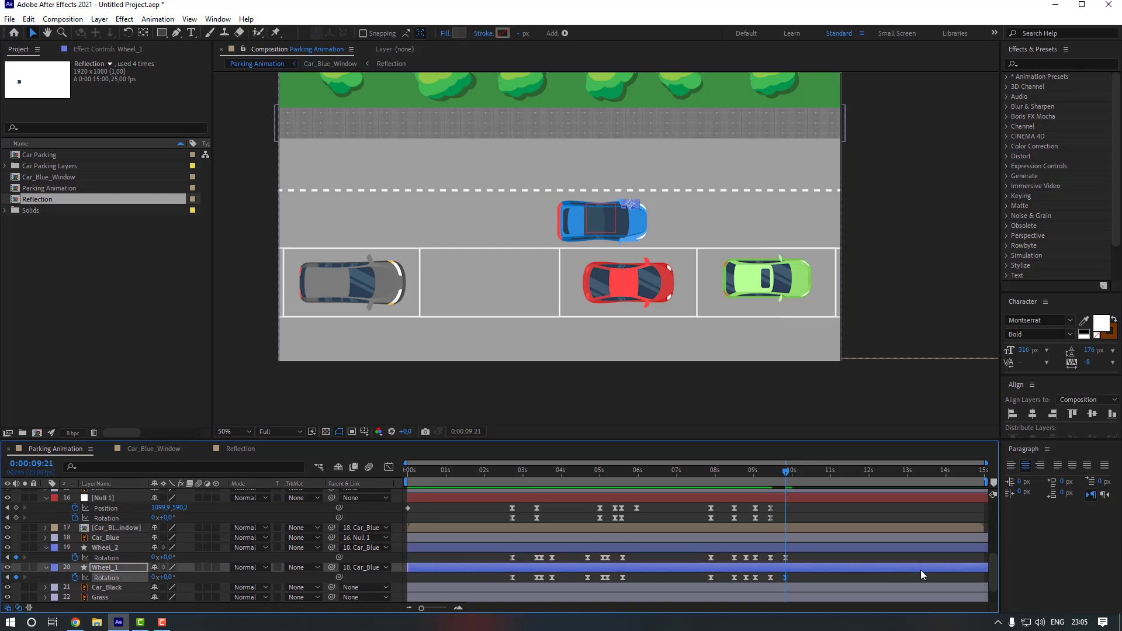
{"action": "mouse_move", "coordinate": [785, 471]}
{"action": "left_mouse_down"}
{"action": "mouse_move", "coordinate": [699, 472]}
{"action": "mouse_move", "coordinate": [786, 474]}
{"action": "left_mouse_up"}
{"action": "key", "text": "space"}
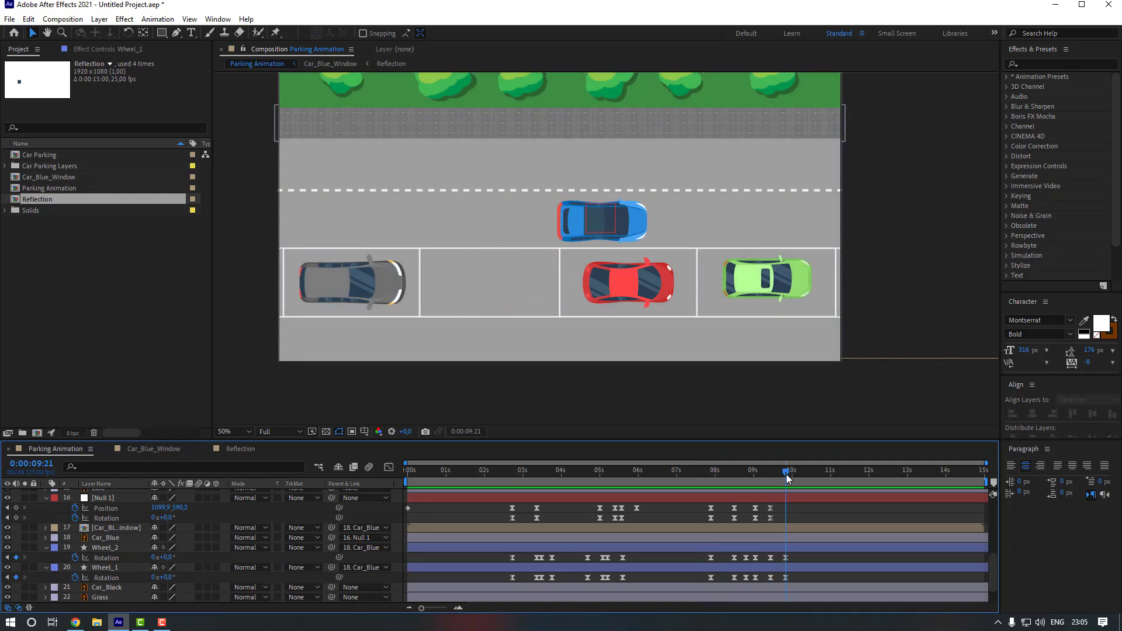
Add position and rotation keyframes to Null 1 at 0:00:09:21 and set its horizontal position to 1072.9 at 0:00:10:06
{"action": "left_click", "coordinate": [16, 508]}
{"action": "left_click", "coordinate": [16, 518]}
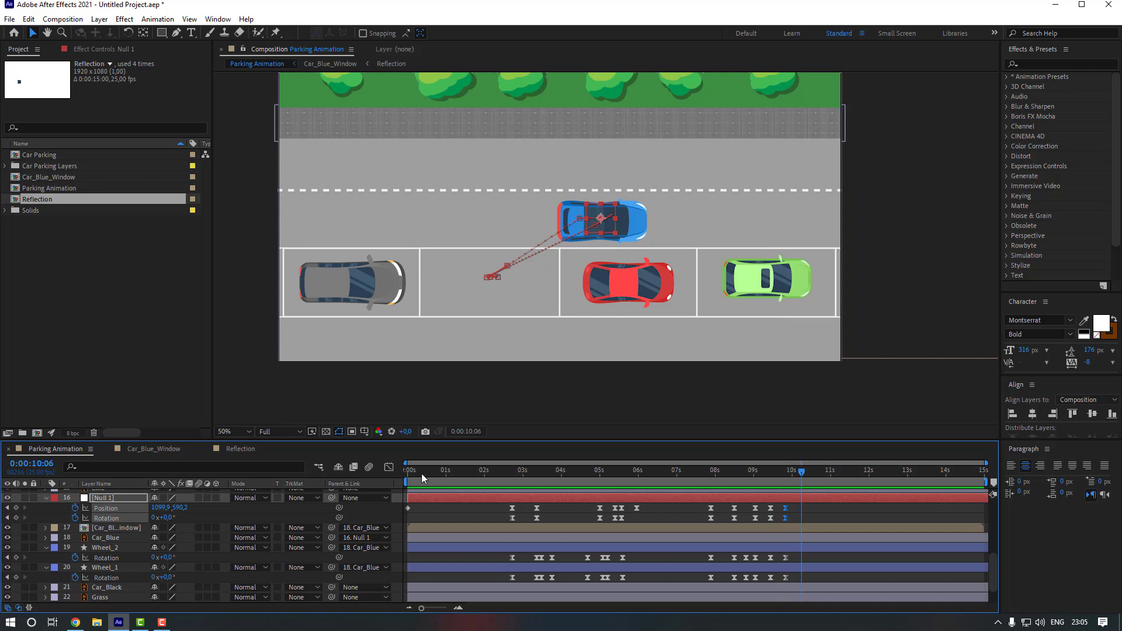
{"action": "left_click_drag", "start_coordinate": [156, 508], "coordinate": [148, 508]}
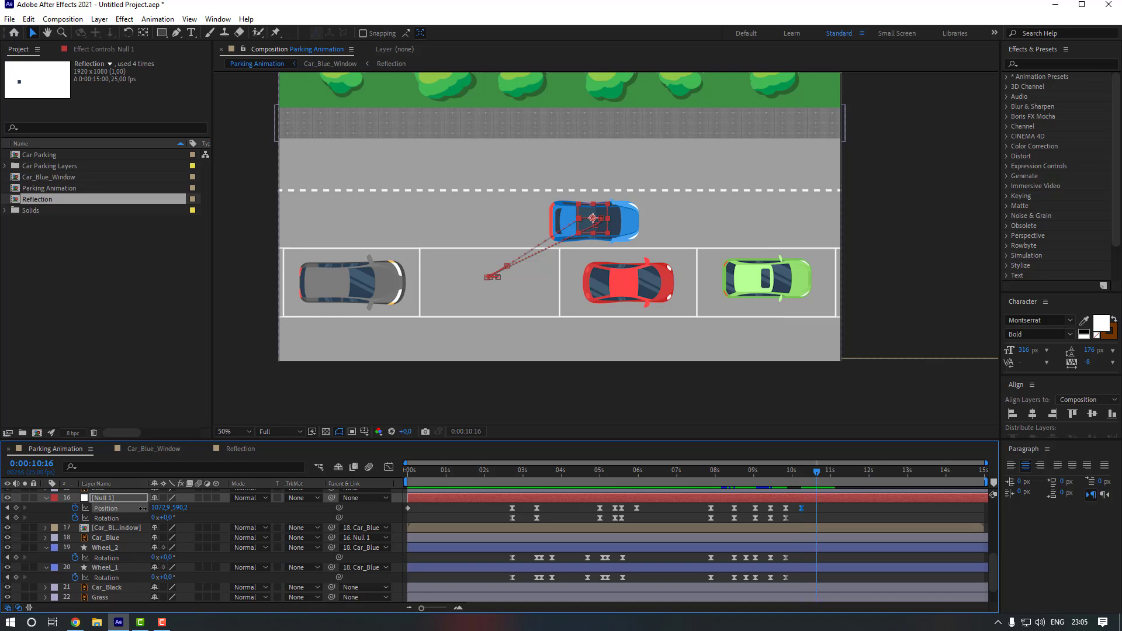
Set Null 1's horizontal position to 2154.9 at 0:00:10:16, move that keyframe to about 0:00:11:02, and preview the exit
{"action": "left_click_drag", "start_coordinate": [194, 503], "coordinate": [780, 503]}
{"action": "key", "text": "space"}
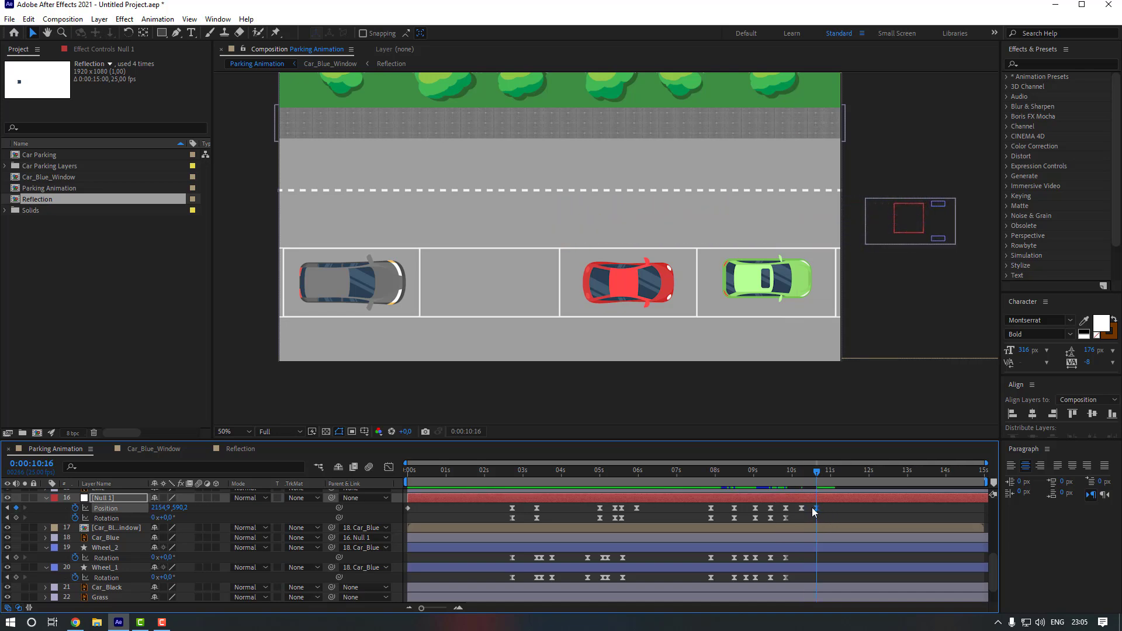
{"action": "left_click_drag", "start_coordinate": [816, 509], "coordinate": [833, 508]}
{"action": "key", "text": "F2"}
{"action": "left_click", "coordinate": [701, 476]}
{"action": "key", "text": "space"}
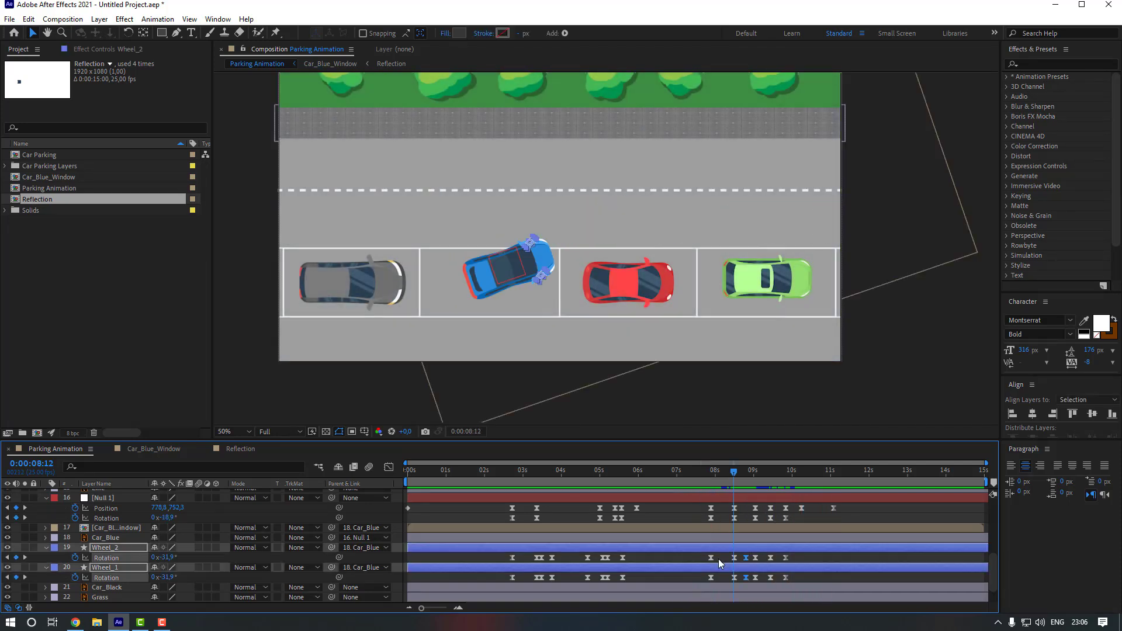
Preview the exit from 0:00:08:03 and copy Null 1's position and rotation keyframes from 0:00:08:12 to 0:00:08:20
{"action": "left_click", "coordinate": [718, 559]}
{"action": "left_click", "coordinate": [719, 477]}
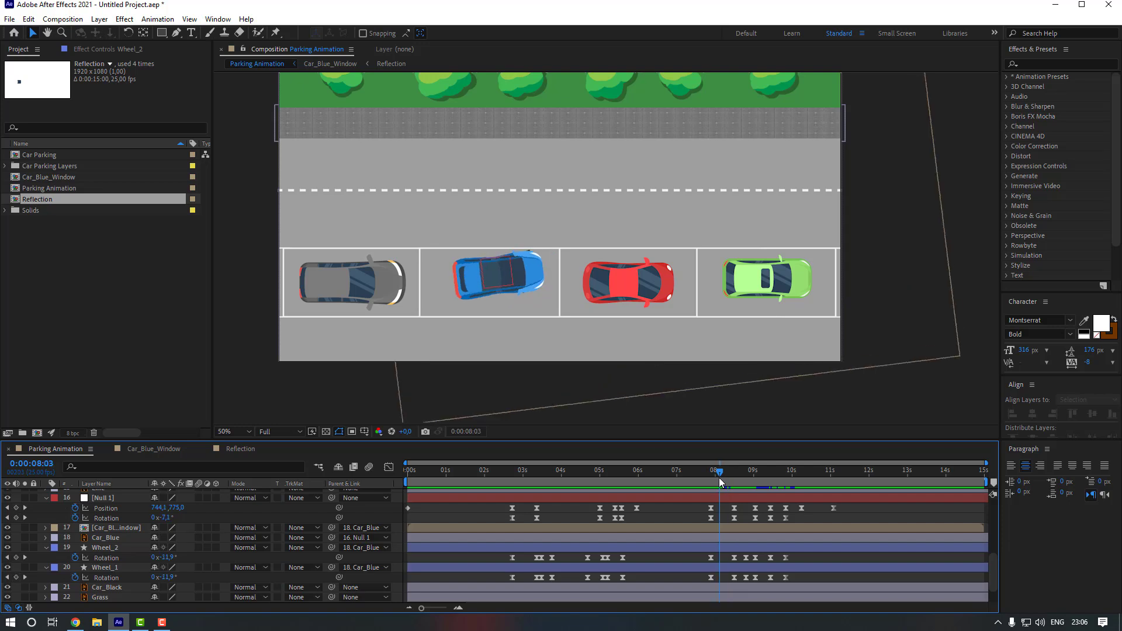
{"action": "key", "text": "space"}
{"action": "key", "text": "space"}
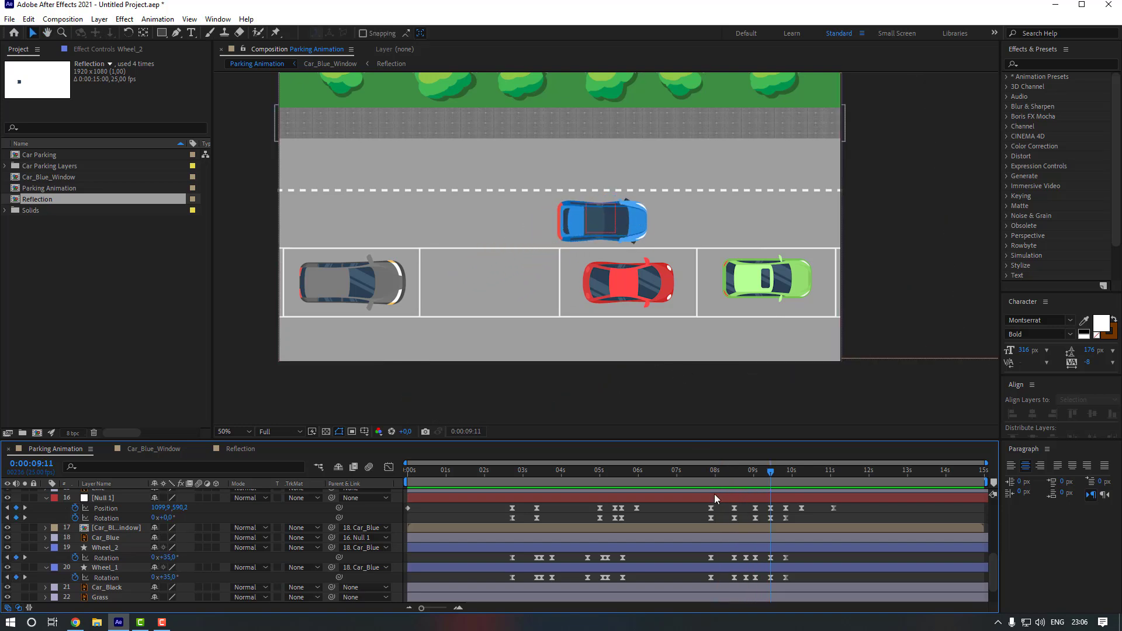
{"action": "left_click", "coordinate": [747, 480]}
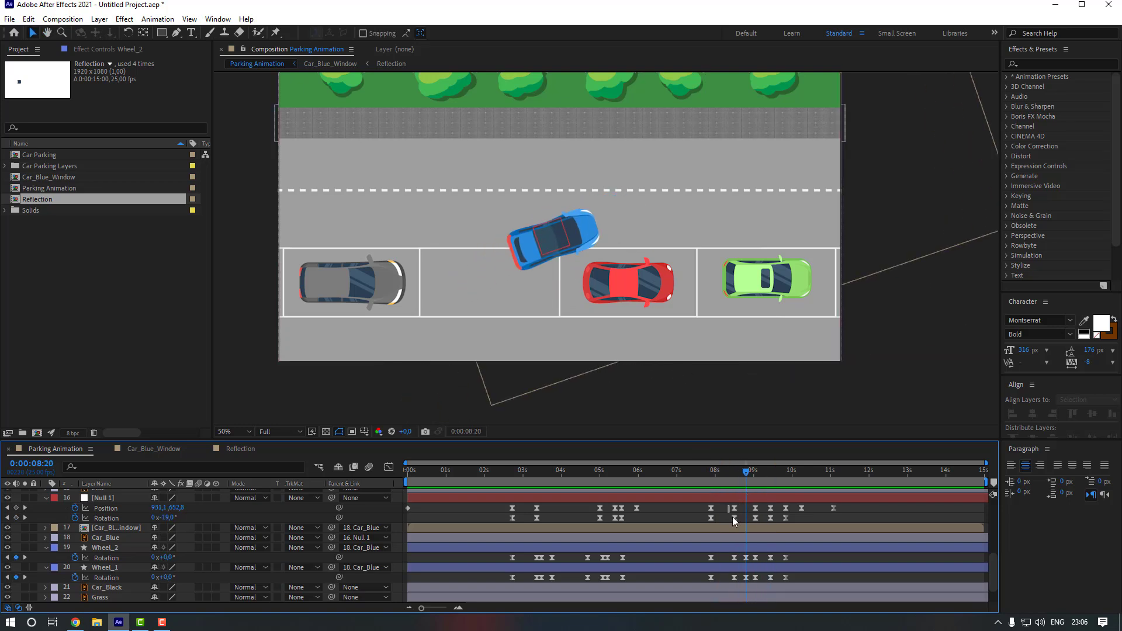
{"action": "left_click_drag", "start_coordinate": [734, 517], "coordinate": [738, 521]}
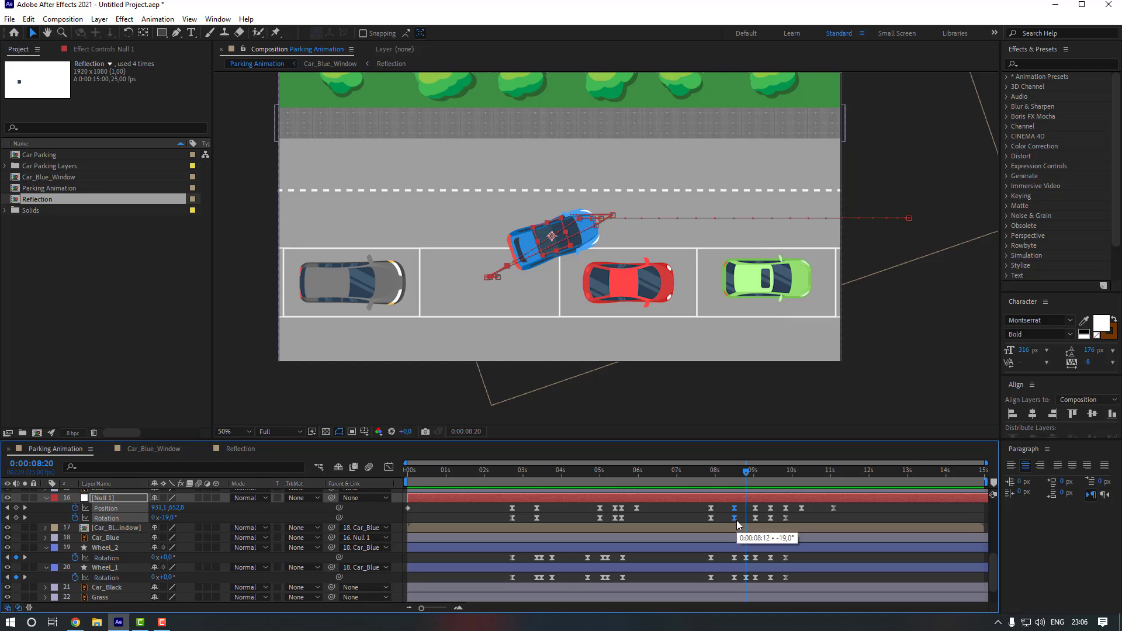
{"action": "key", "text": "ctrl+v"}
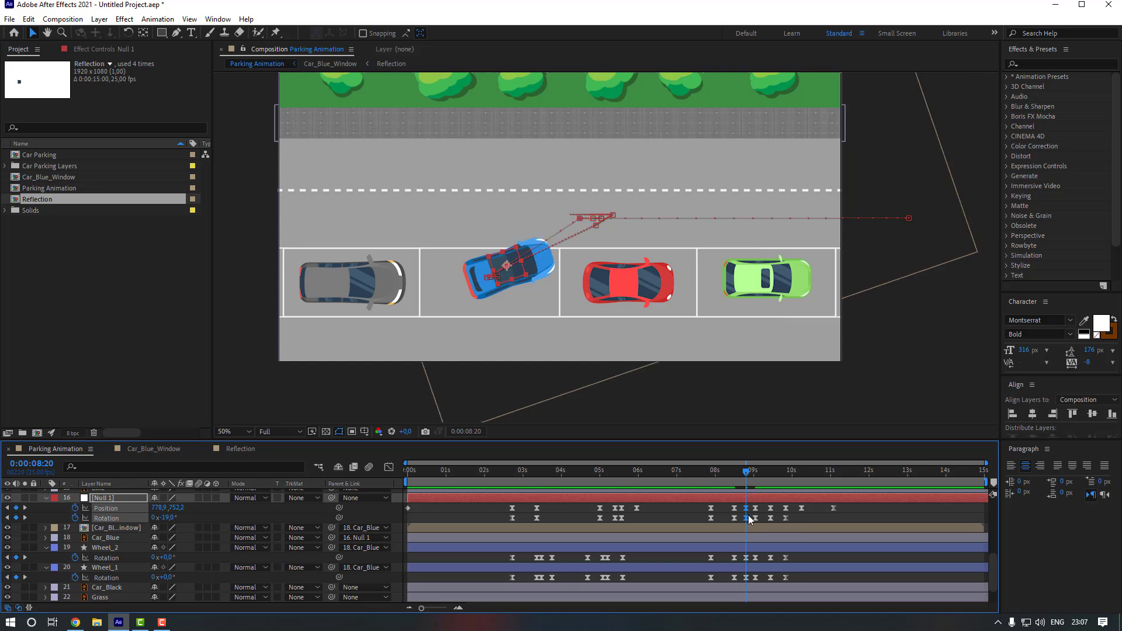
{"action": "left_click", "coordinate": [750, 518]}
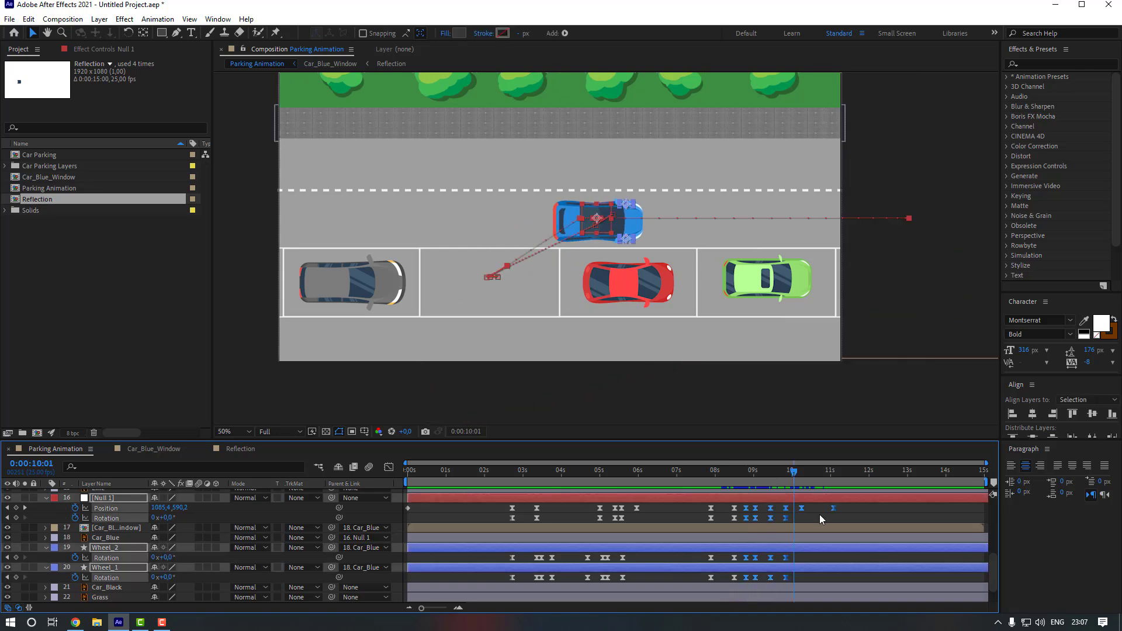
Stretch the Null 1 and wheel keyframes from 0:00:08:20 to end at 0:00:11:21, move their second group to 0:00:09:06, and preview
{"action": "left_click_drag", "start_coordinate": [833, 508], "coordinate": [865, 514]}
{"action": "key", "text": "F2"}
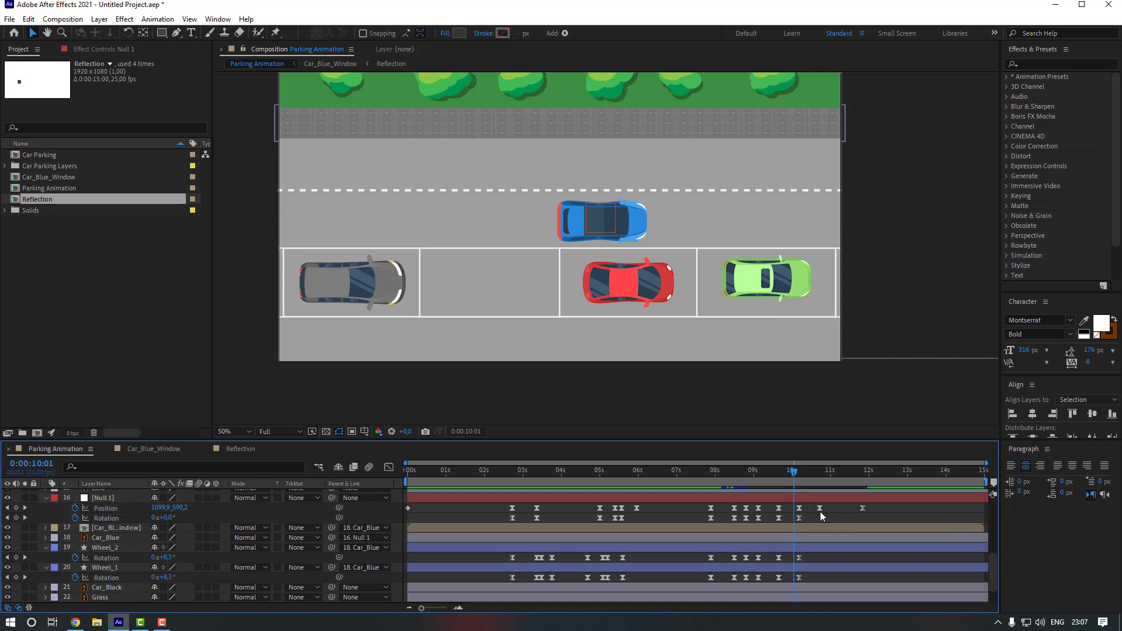
{"action": "left_click_drag", "start_coordinate": [768, 504], "coordinate": [755, 591]}
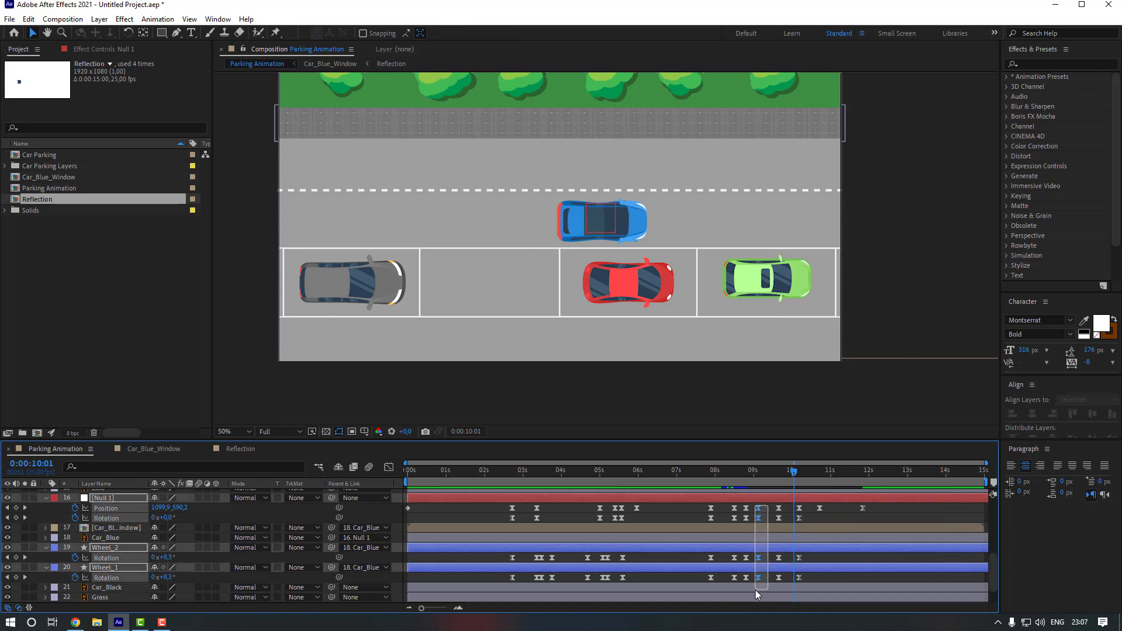
{"action": "left_click_drag", "start_coordinate": [759, 518], "coordinate": [765, 519]}
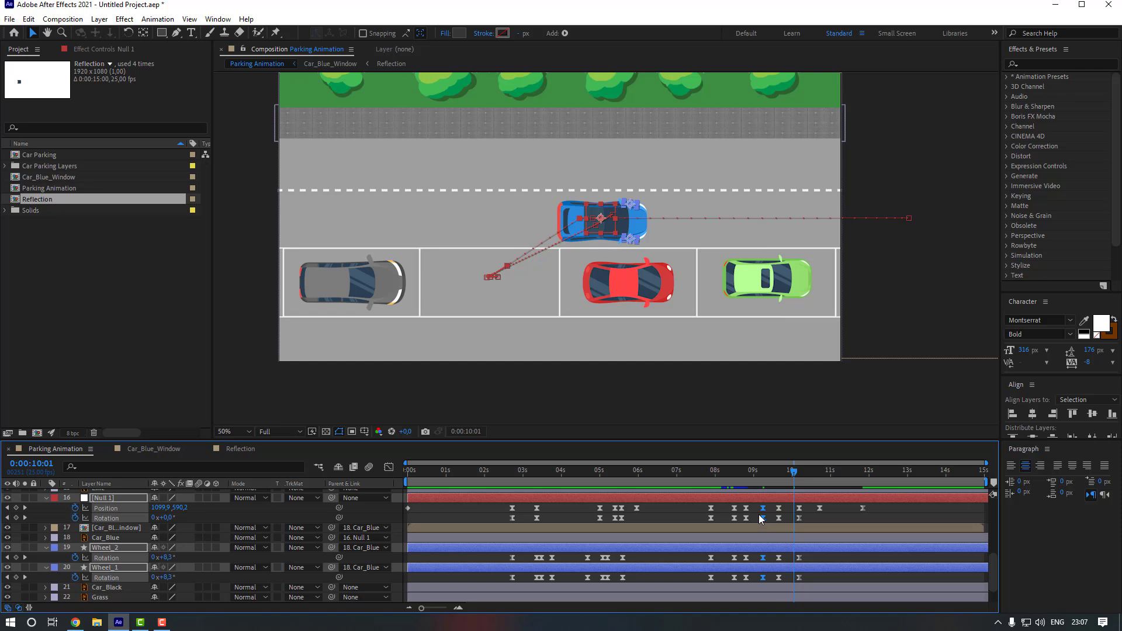
{"action": "key", "text": "F2"}
{"action": "left_click_drag", "start_coordinate": [746, 480], "coordinate": [720, 480]}
{"action": "key", "text": "space"}
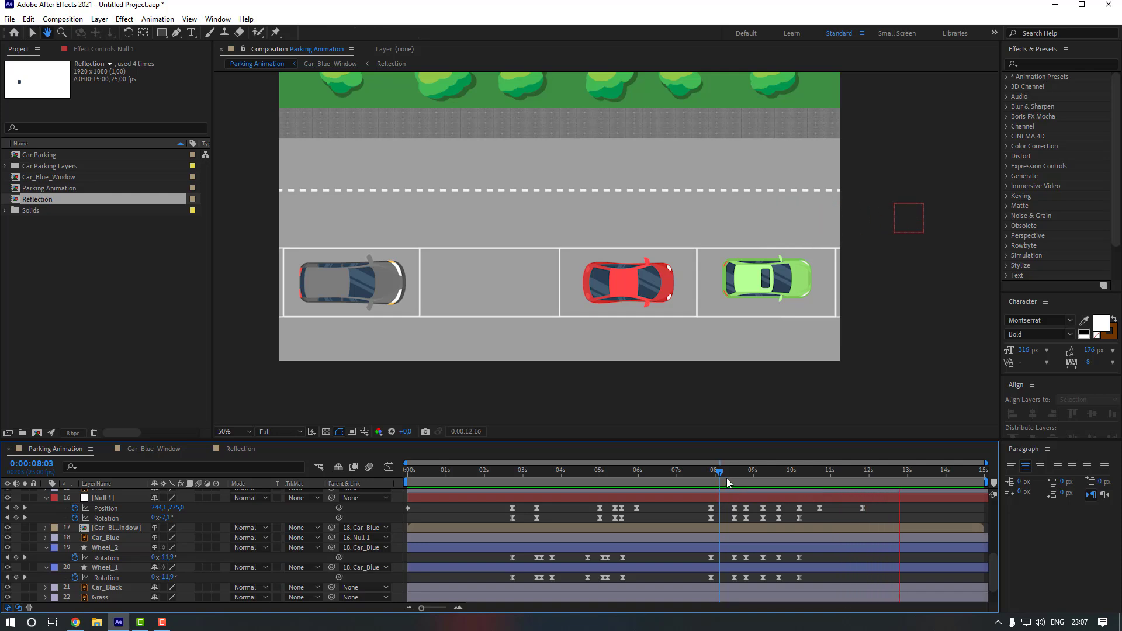
{"action": "key", "text": "space"}
End the work area at 0:00:11:21 and preview the animation
{"action": "left_click", "coordinate": [862, 468]}
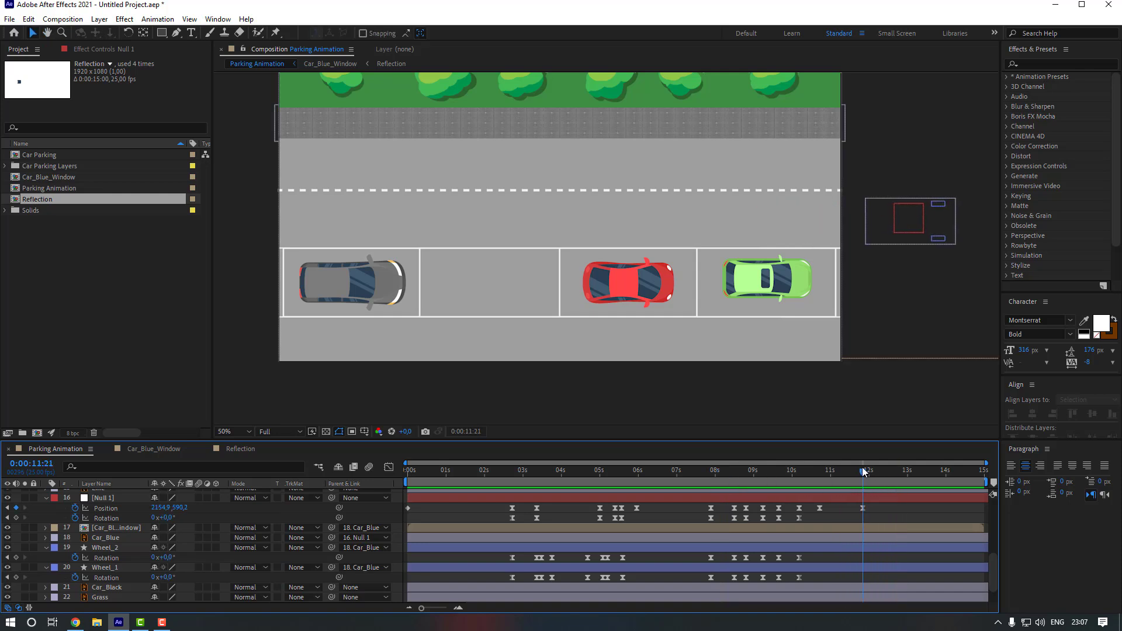
{"action": "key", "text": "n"}
{"action": "key", "text": "space"}
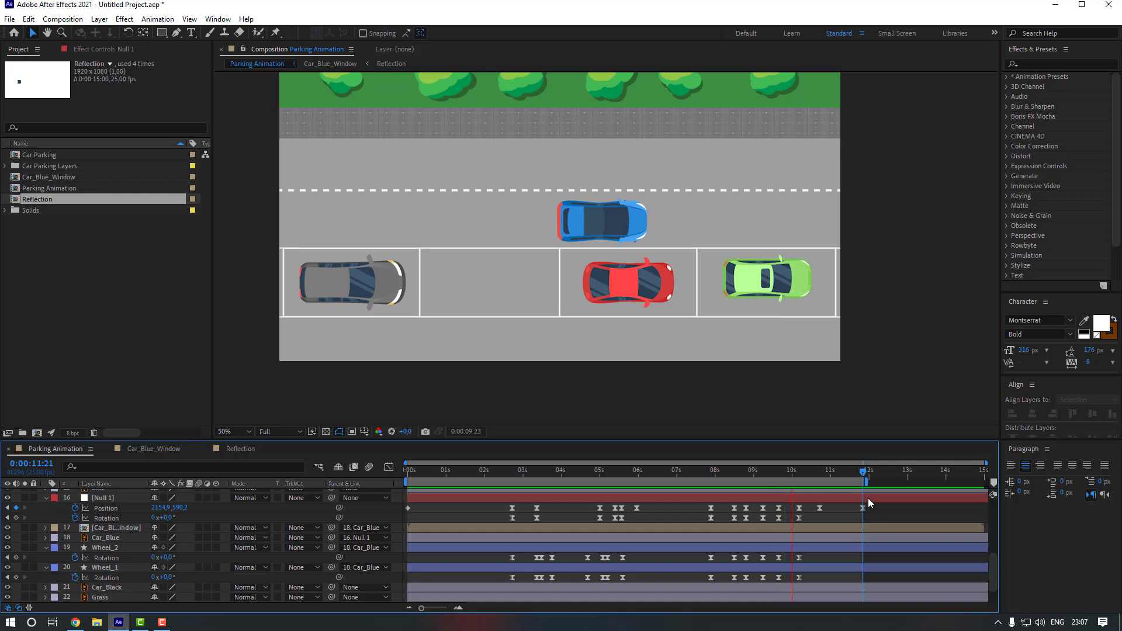
{"action": "key", "text": "space"}
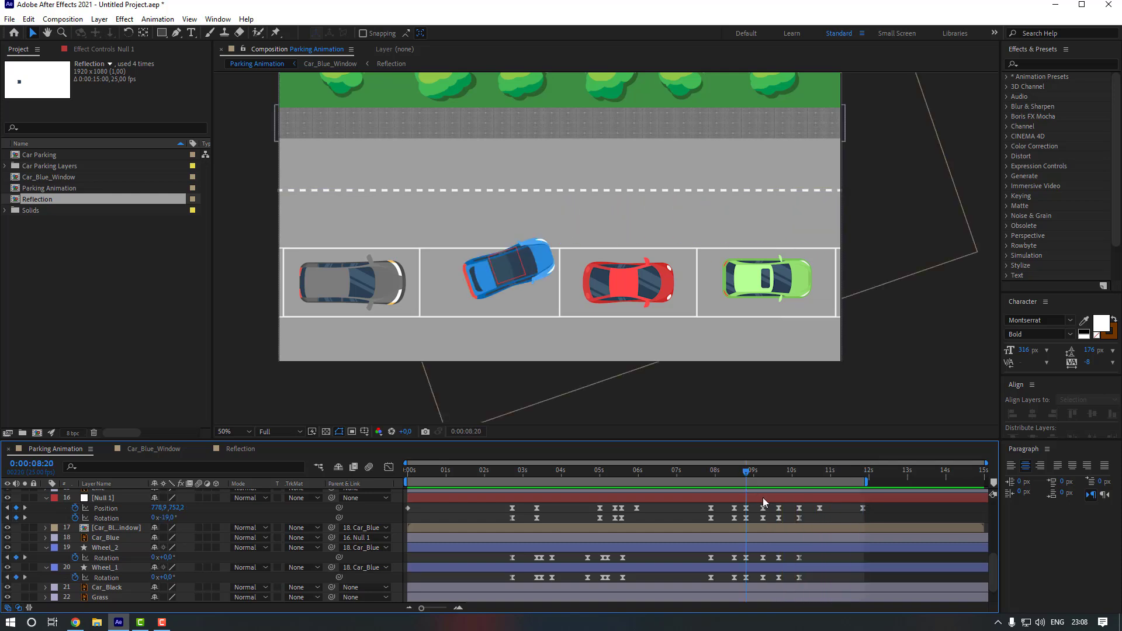
At 0:00:09:06, set Null 1's horizontal position to about 1061.9, lower it slightly, and preview from 0:00:07:22
{"action": "left_click_drag", "start_coordinate": [771, 505], "coordinate": [744, 511]}
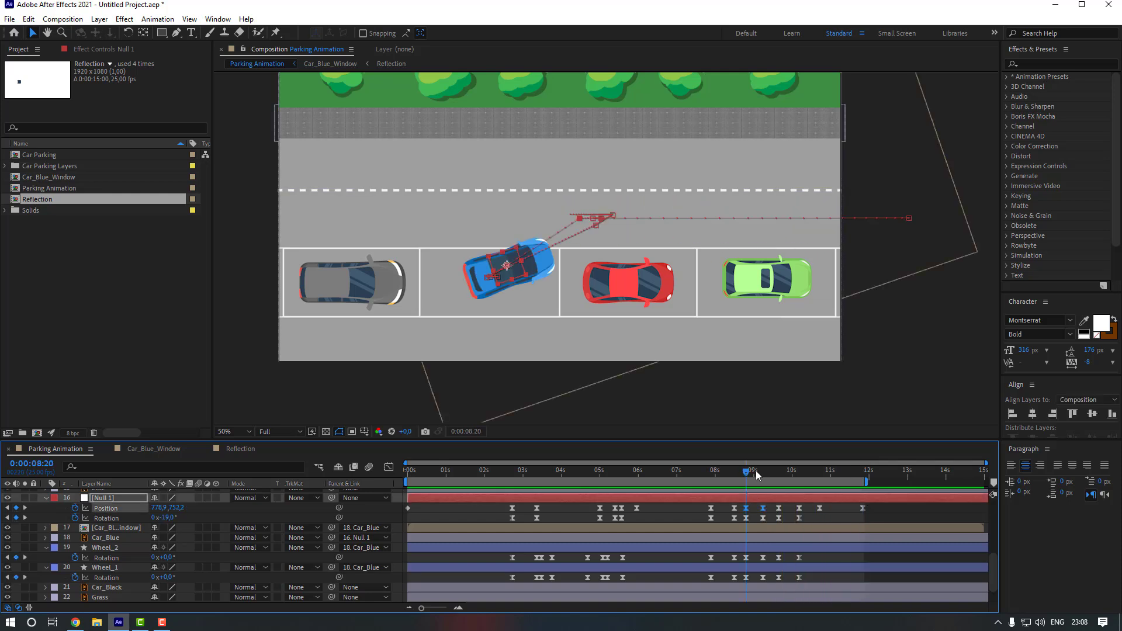
{"action": "left_click_drag", "start_coordinate": [758, 473], "coordinate": [762, 475]}
{"action": "key", "text": "period"}
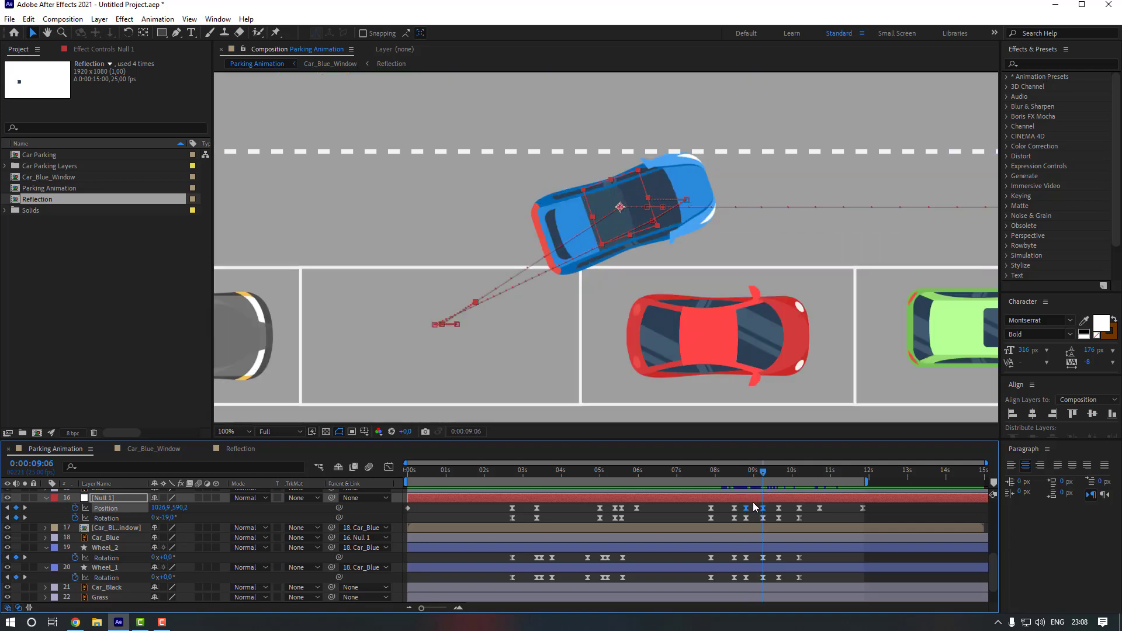
{"action": "left_click", "coordinate": [763, 508]}
{"action": "left_click_drag", "start_coordinate": [622, 223], "coordinate": [642, 233]}
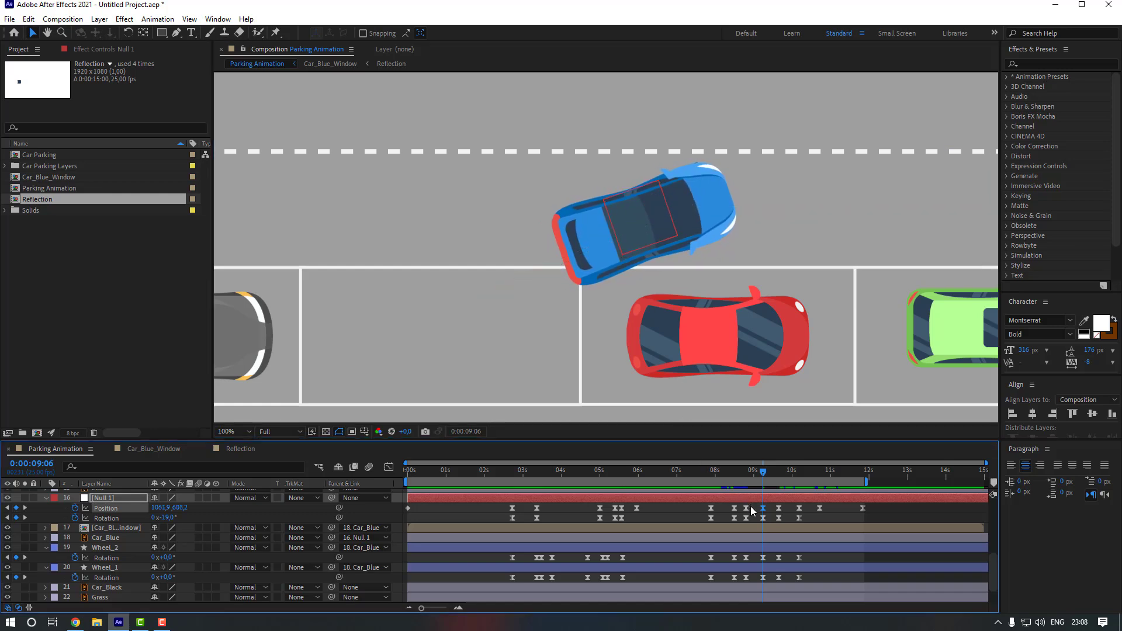
{"action": "scroll", "coordinate": [659, 314], "scroll_direction": "down", "scroll_amount": 2}
{"action": "left_click", "coordinate": [712, 474]}
{"action": "left_click", "coordinate": [711, 476]}
{"action": "key", "text": "space"}
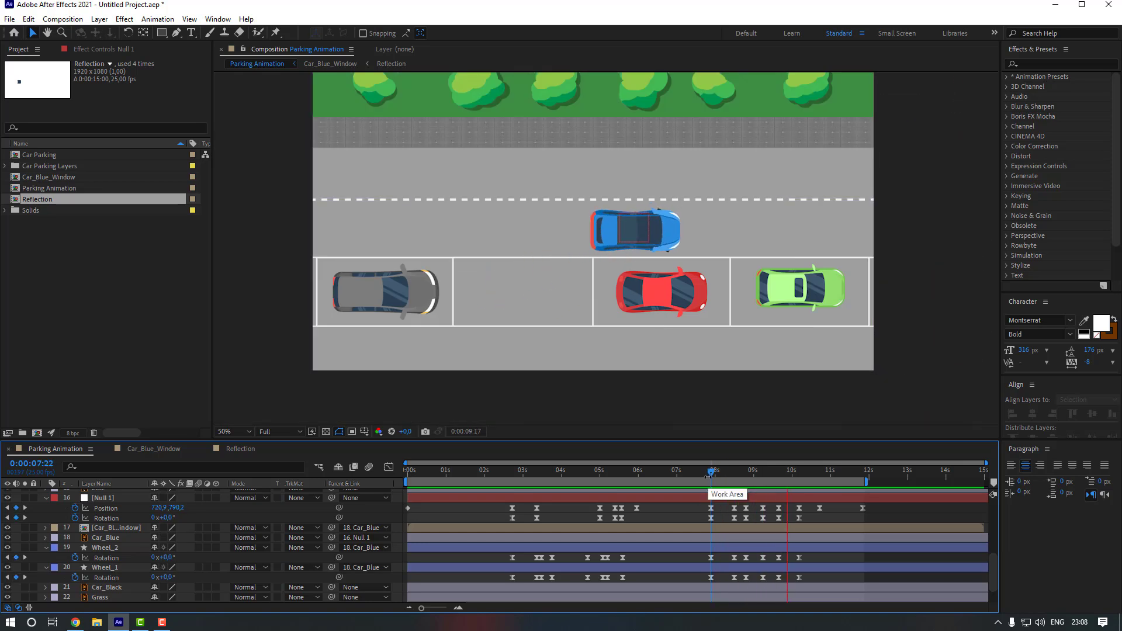
Shift all Null 1 and wheel keyframes from 0:00:09:06 onward to start at about 0:00:09:15, and end the work area at 0:00:11:18
{"action": "left_click_drag", "start_coordinate": [710, 474], "coordinate": [900, 587]}
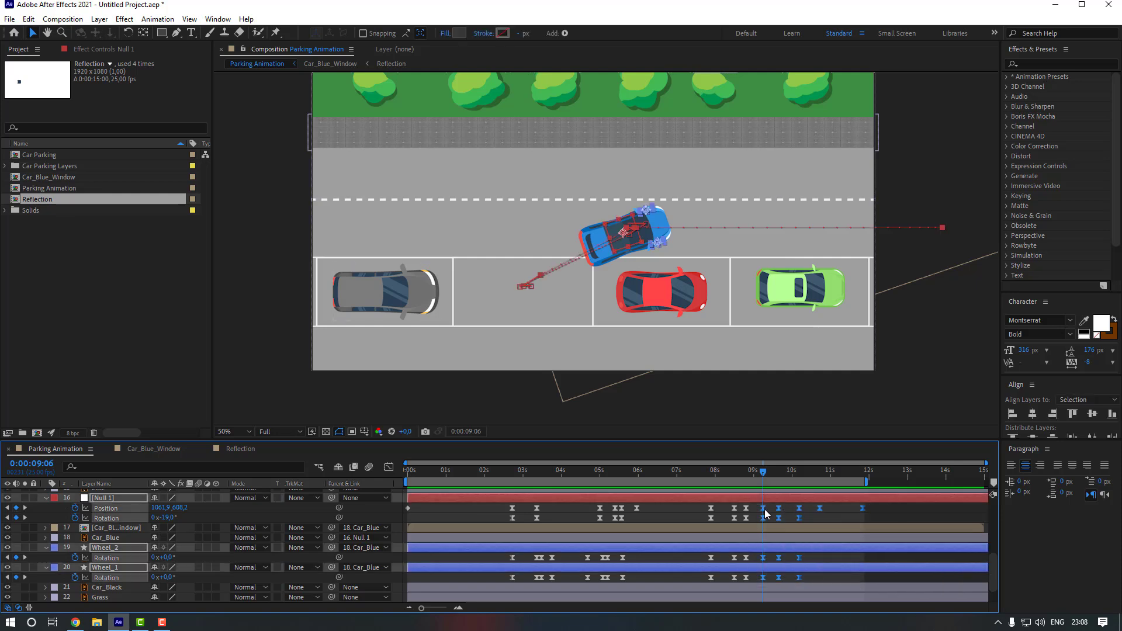
{"action": "left_click_drag", "start_coordinate": [765, 514], "coordinate": [780, 514]}
{"action": "left_click", "coordinate": [765, 513]}
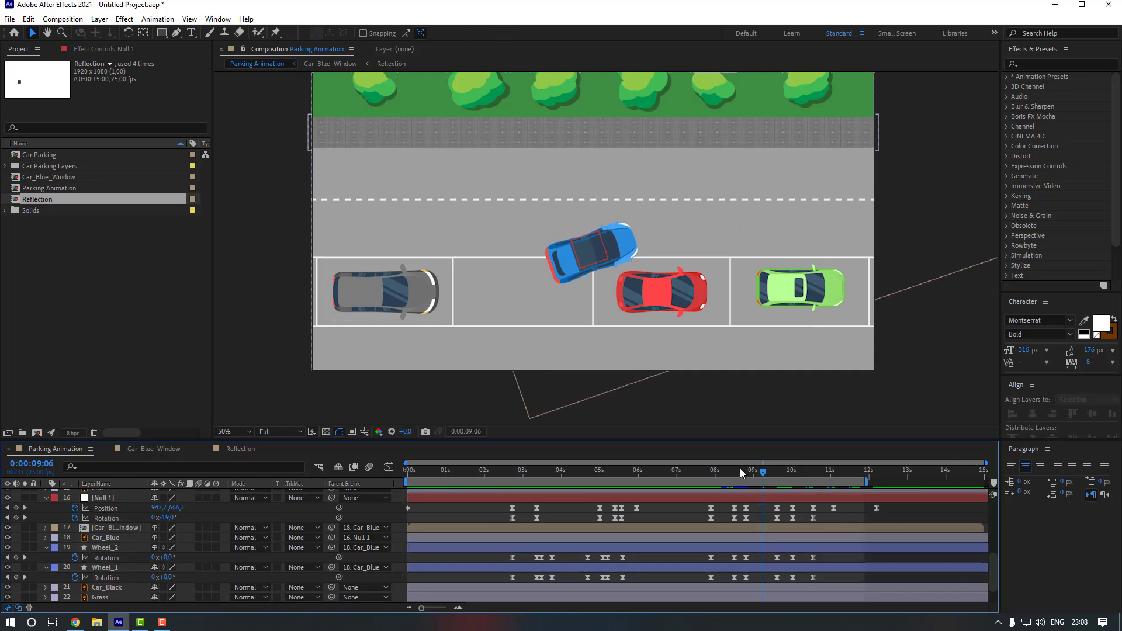
{"action": "left_click_drag", "start_coordinate": [741, 474], "coordinate": [712, 475]}
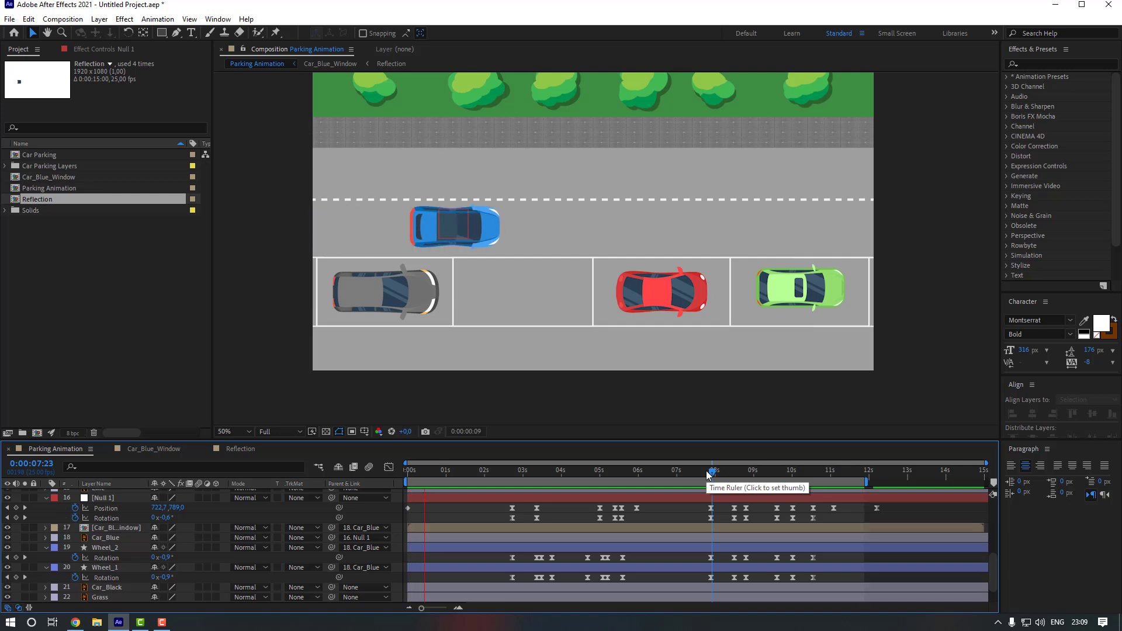
{"action": "left_click_drag", "start_coordinate": [707, 475], "coordinate": [858, 509]}
{"action": "left_click", "coordinate": [876, 509]}
Move the Light layer's second and third opacity keyframes to about 0:00:06:14 and 0:00:07:05, and preview the animation
{"action": "scroll", "coordinate": [745, 503], "scroll_direction": "up", "scroll_amount": 5}
{"action": "left_click", "coordinate": [746, 503]}
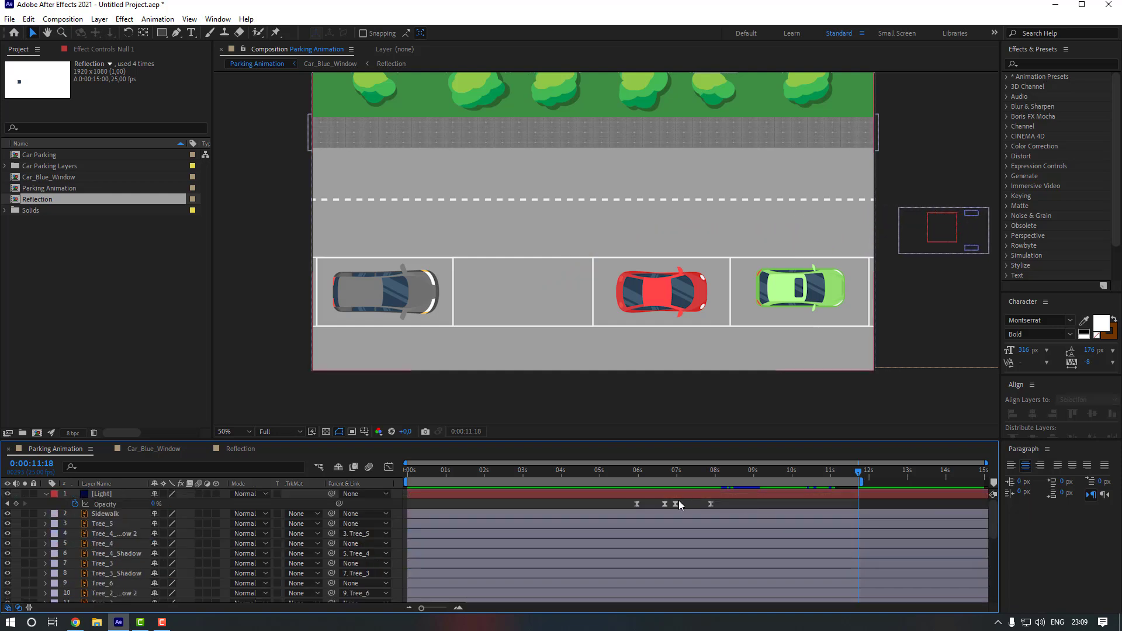
{"action": "left_click_drag", "start_coordinate": [688, 502], "coordinate": [661, 507]}
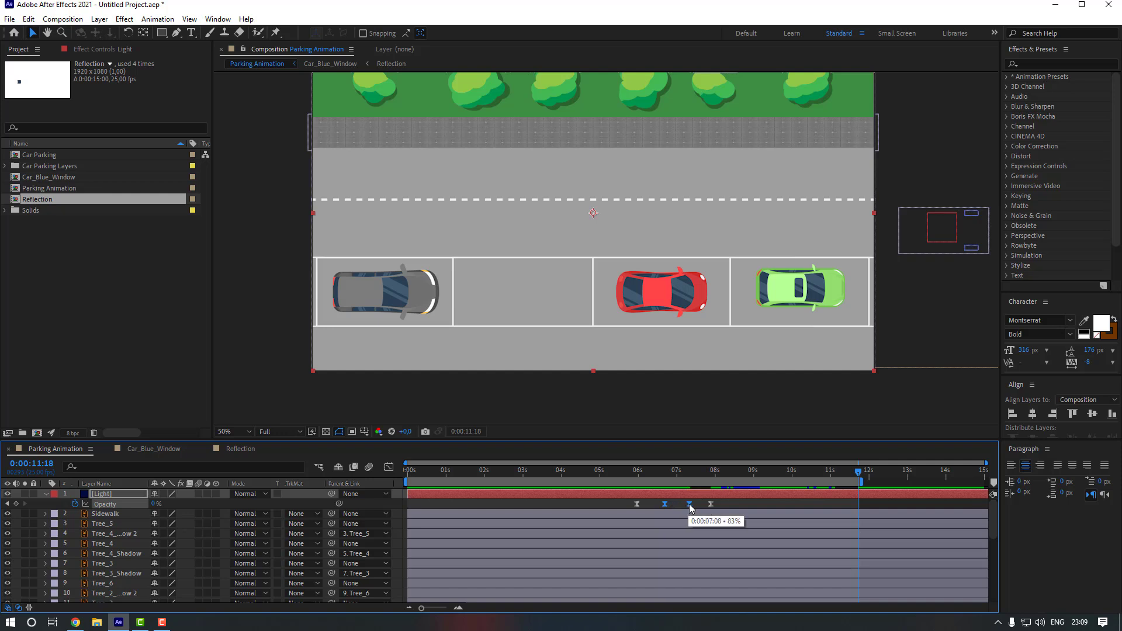
{"action": "left_click", "coordinate": [673, 503]}
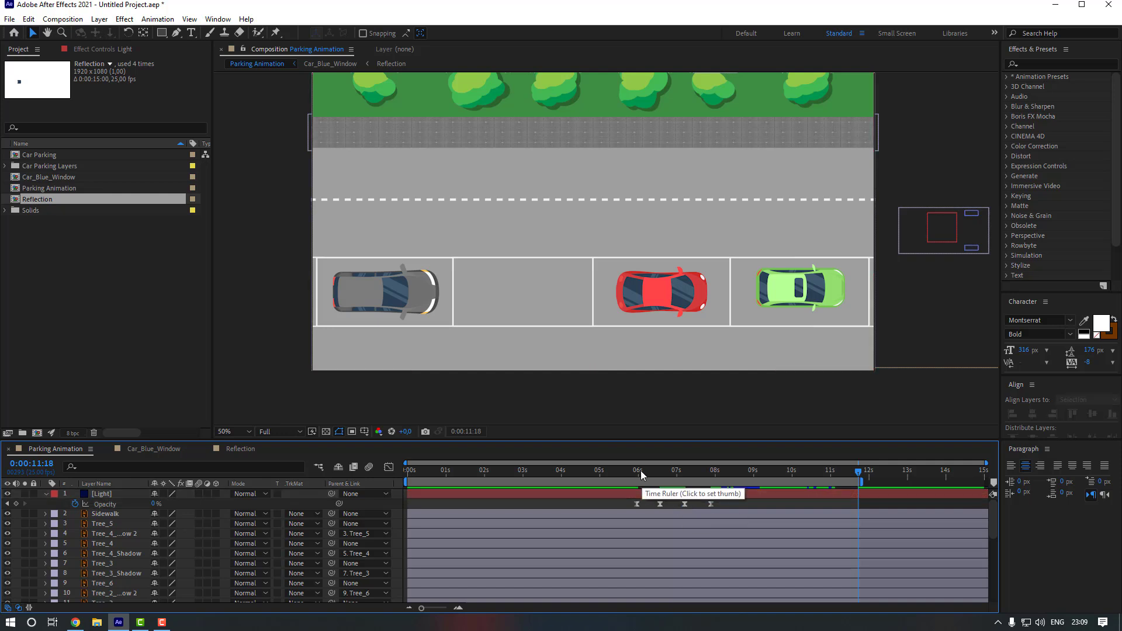
{"action": "key", "text": "space"}
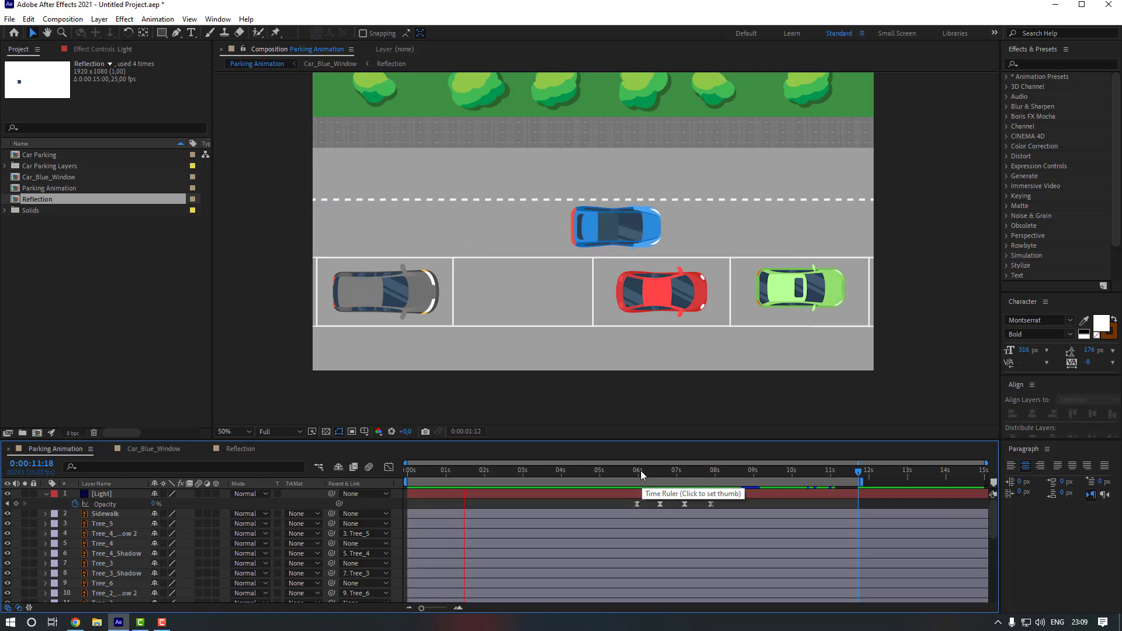